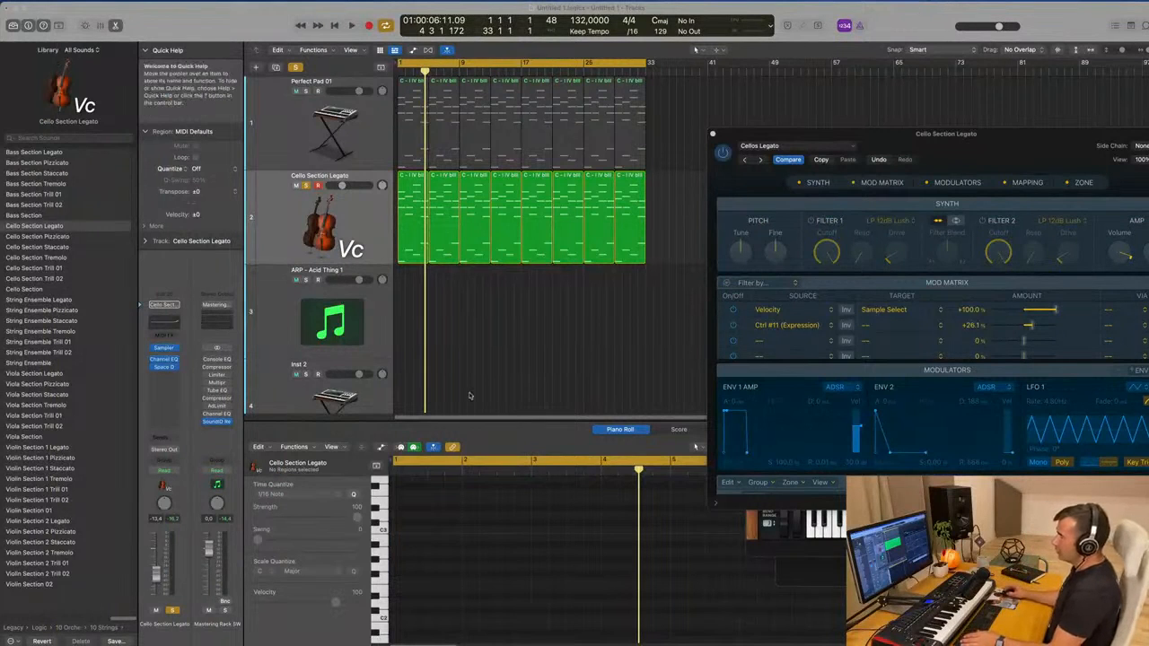
Add a SoundID Reference preset on the master channel using the Audio-Technica ATH-M70X Wired Average profile and close the plug-in
{"action": "left_click", "coordinate": [215, 422]}
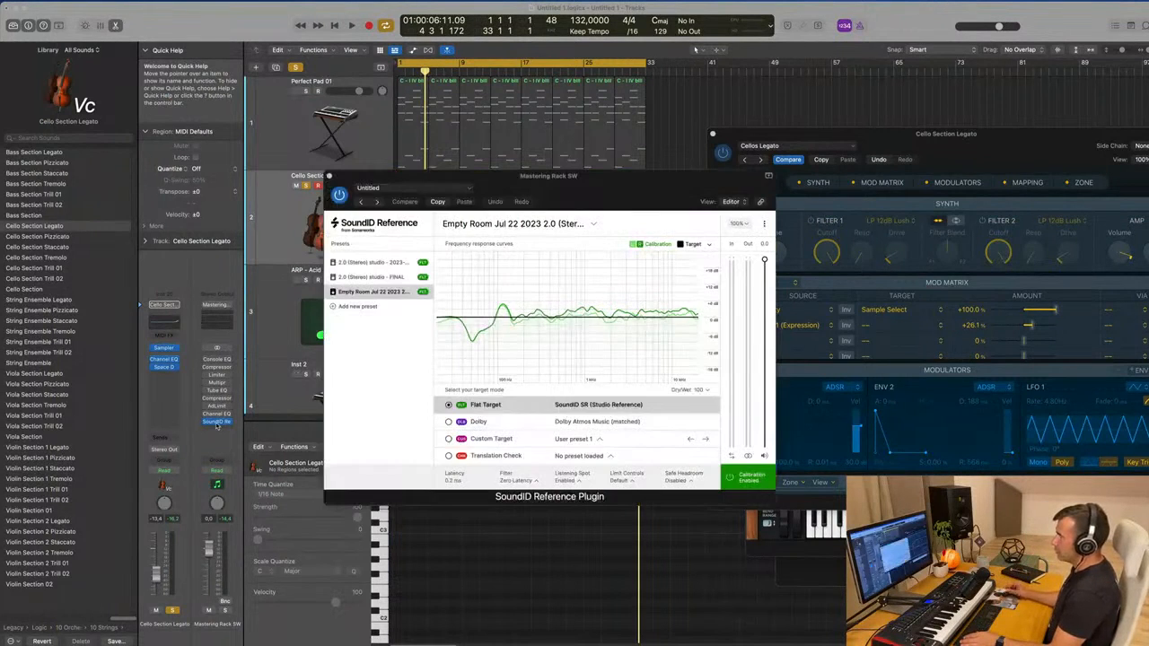
{"action": "left_click", "coordinate": [362, 306]}
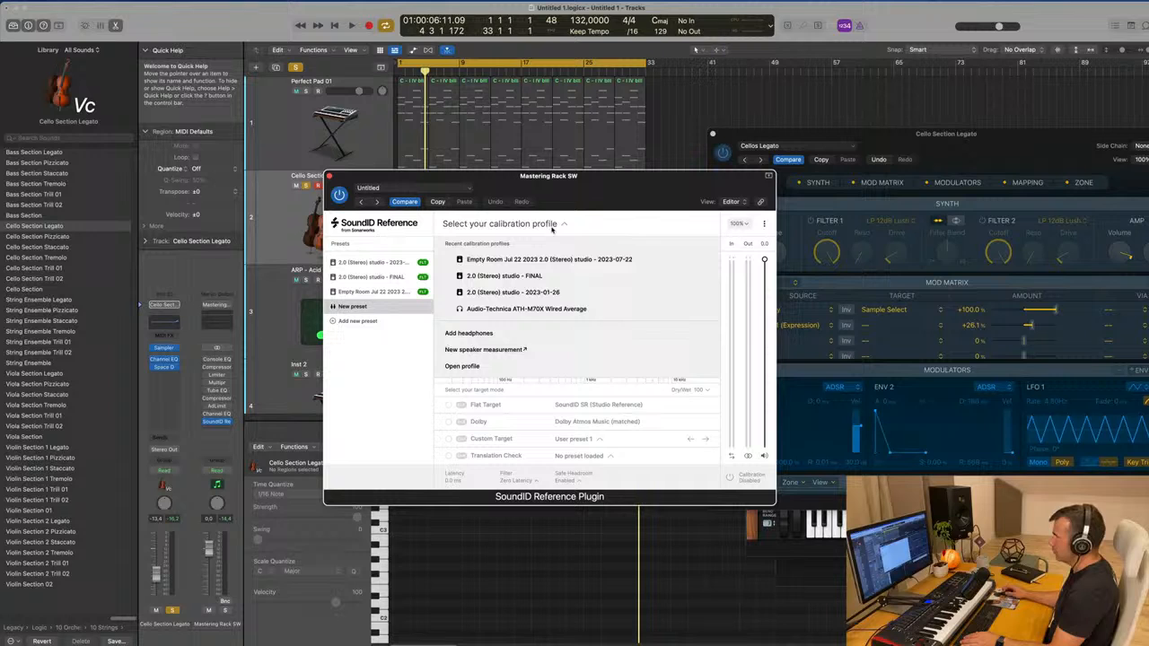
{"action": "left_click", "coordinate": [513, 310]}
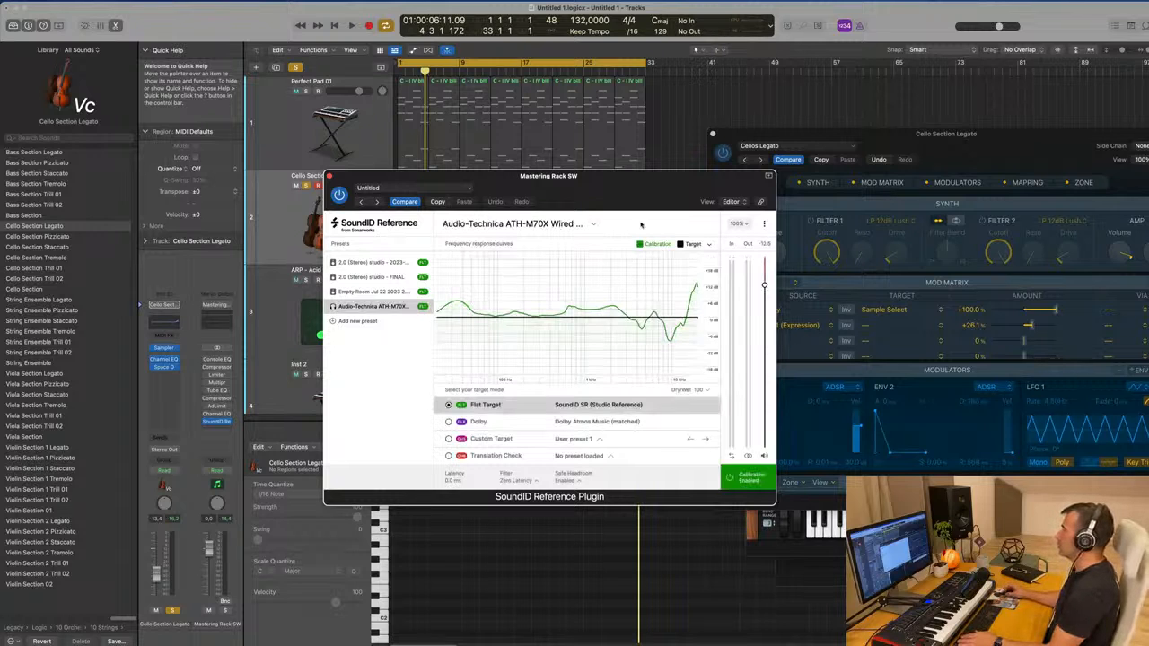
{"action": "left_click_drag", "start_coordinate": [621, 183], "coordinate": [791, 180]}
{"action": "left_click", "coordinate": [500, 174]}
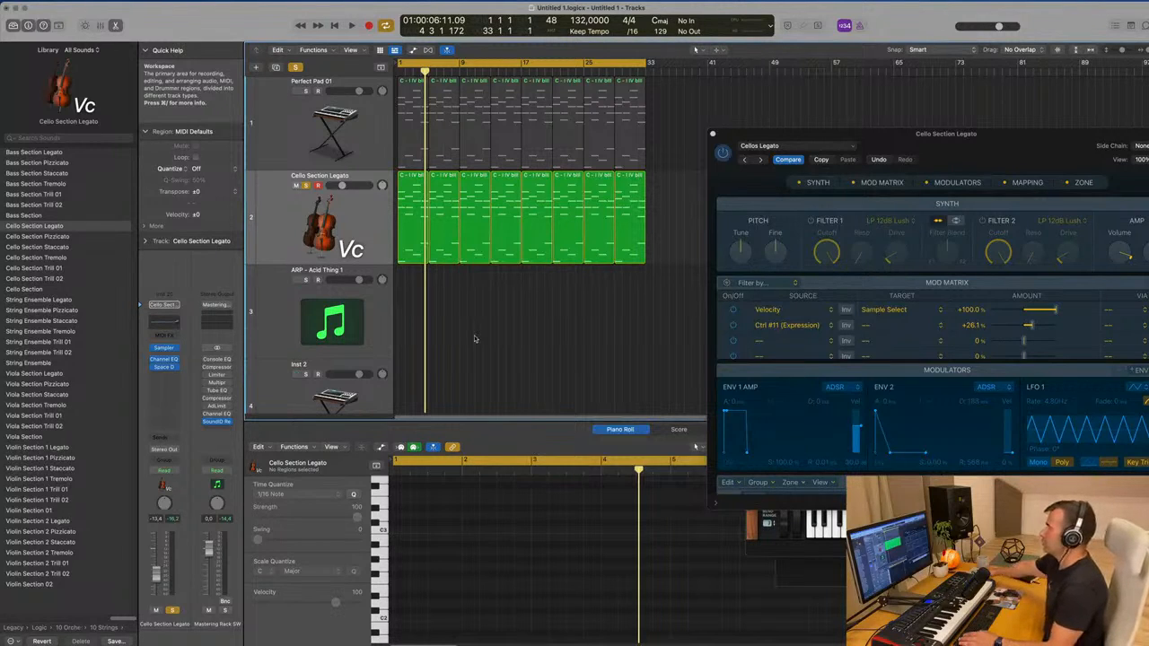
Listen to the soloed cello track, then take it out of solo and play both tracks from the beginning
{"action": "key", "text": "Return"}
{"action": "key", "text": "space"}
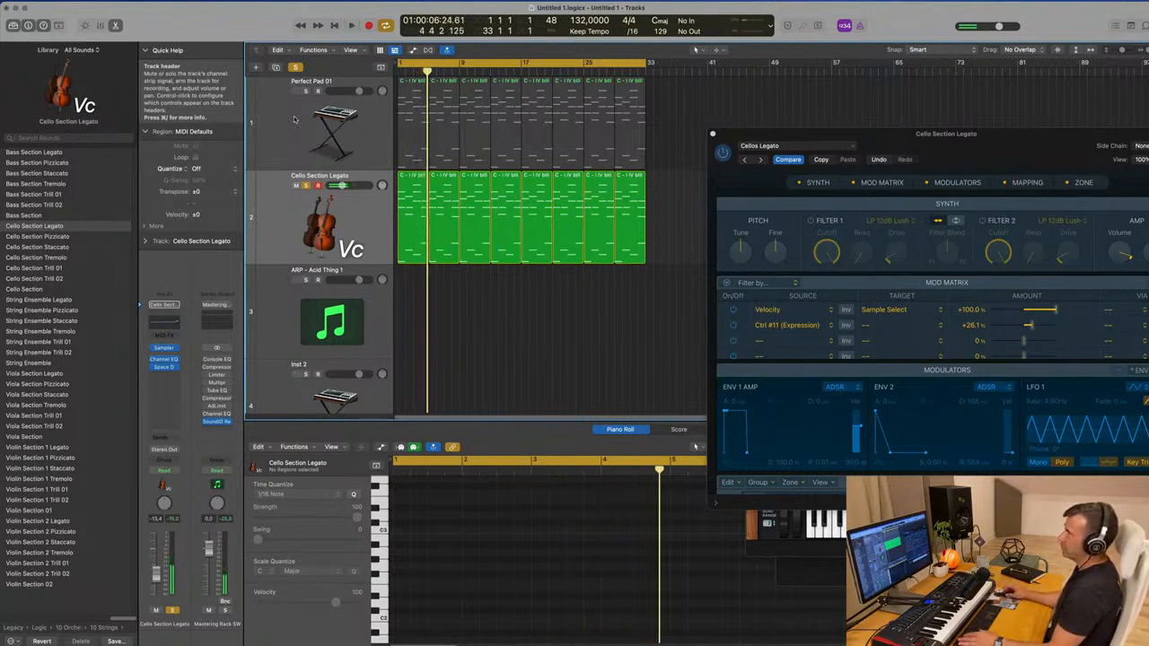
{"action": "left_click", "coordinate": [306, 186]}
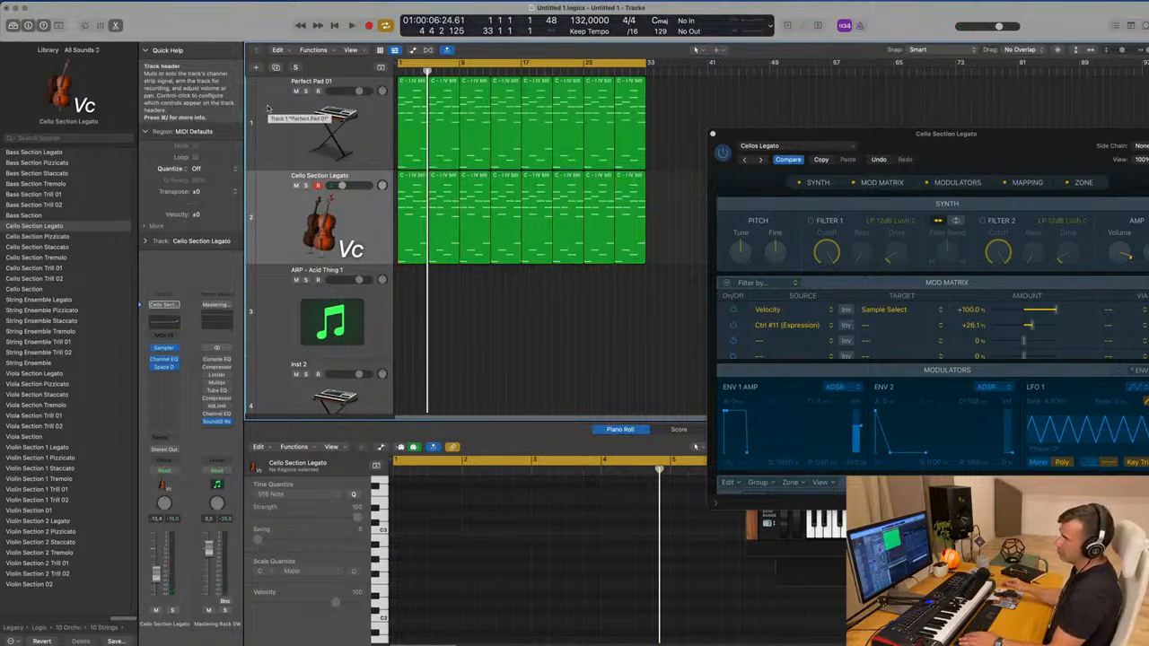
{"action": "key", "text": "Return"}
{"action": "key", "text": "space"}
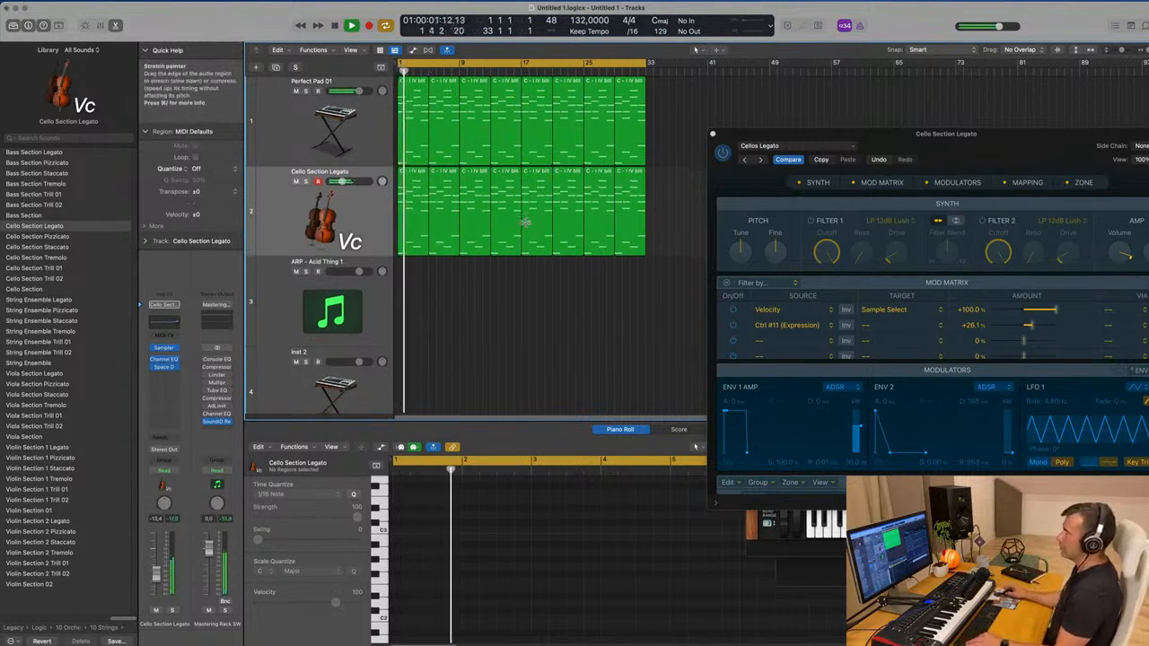
Select the Perfect Pad 01 track and look at its Alchemy instrument during playback
{"action": "scroll", "coordinate": [525, 223], "scroll_direction": "down", "scroll_amount": 3}
{"action": "left_click", "coordinate": [310, 124]}
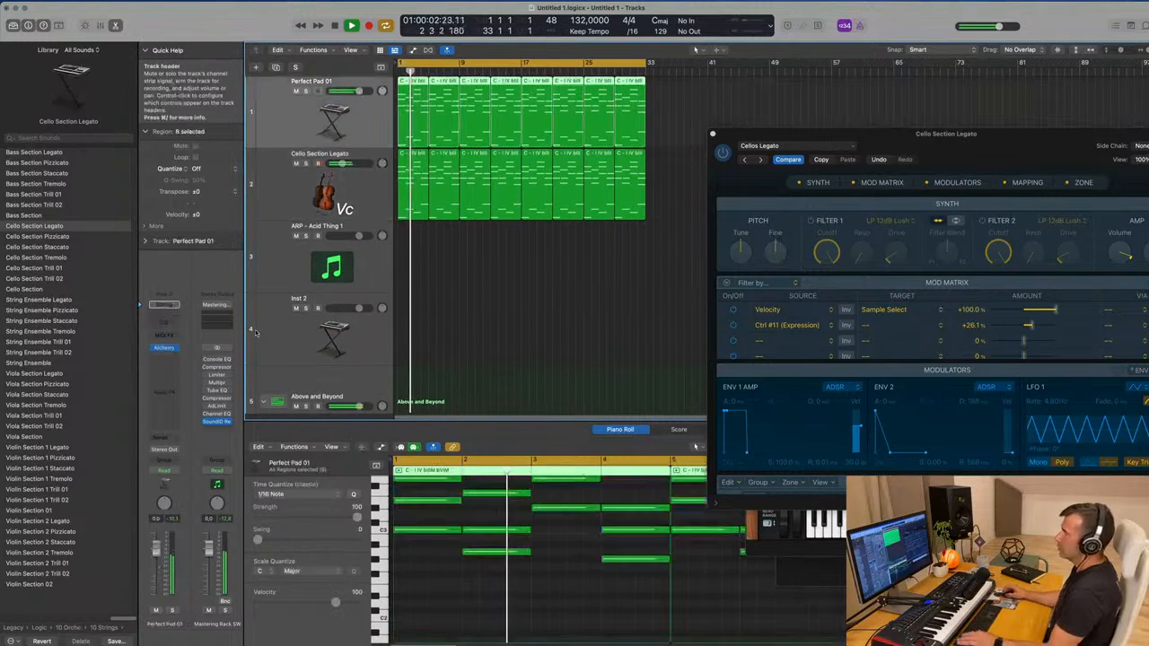
{"action": "left_click", "coordinate": [166, 347]}
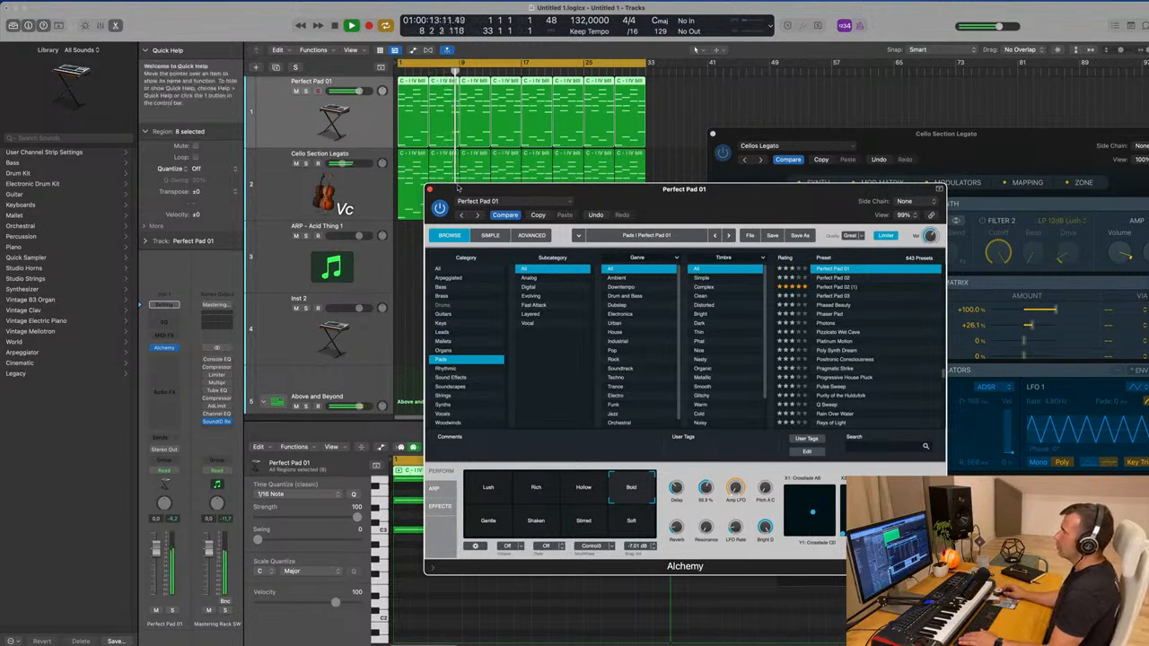
{"action": "left_click", "coordinate": [430, 189]}
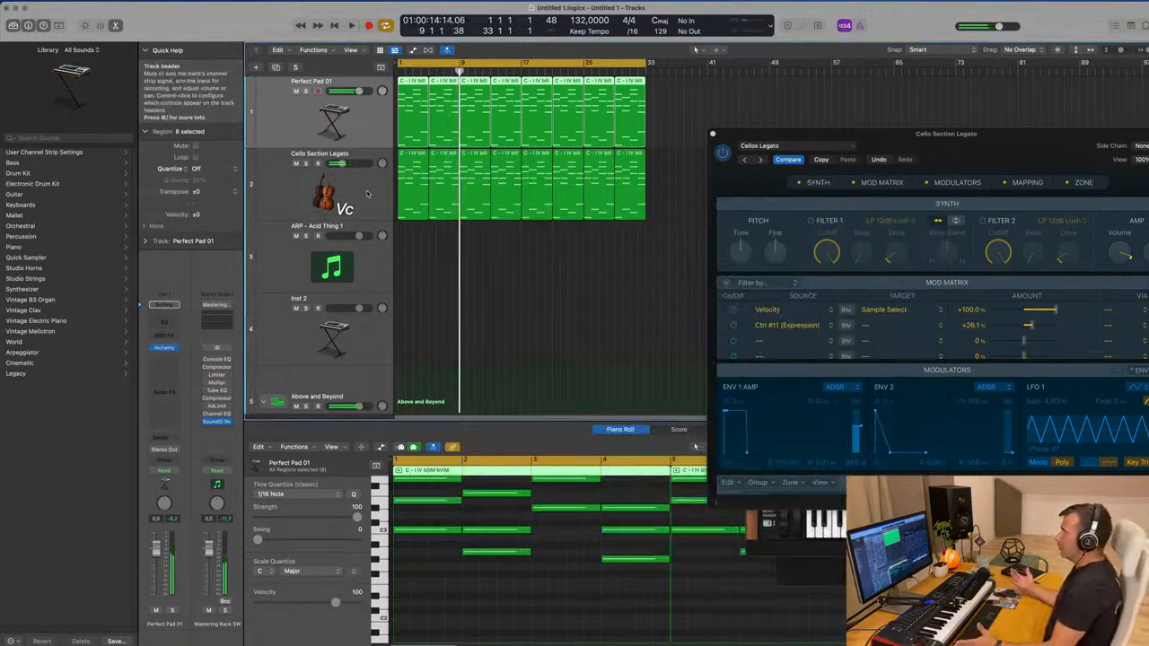
Solo the Cello Section Legato track and lengthen the release of its Sampler amp envelope during playback
{"action": "left_click", "coordinate": [366, 194]}
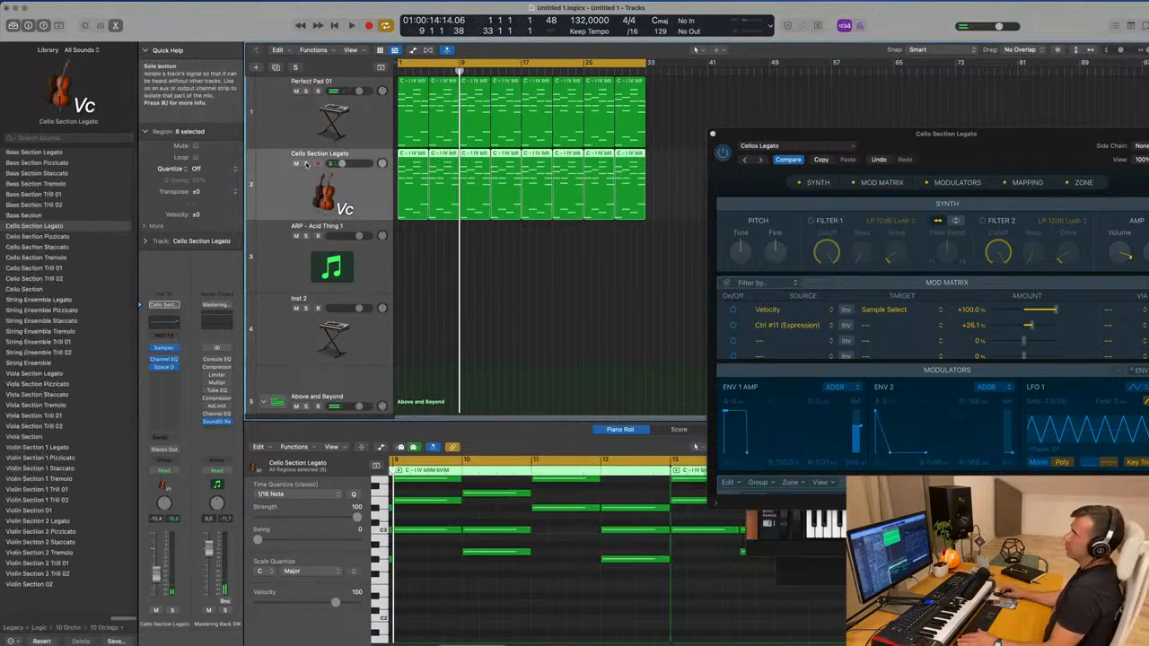
{"action": "left_click", "coordinate": [306, 165]}
{"action": "left_click_drag", "start_coordinate": [961, 141], "coordinate": [730, 122]}
{"action": "key", "text": "space"}
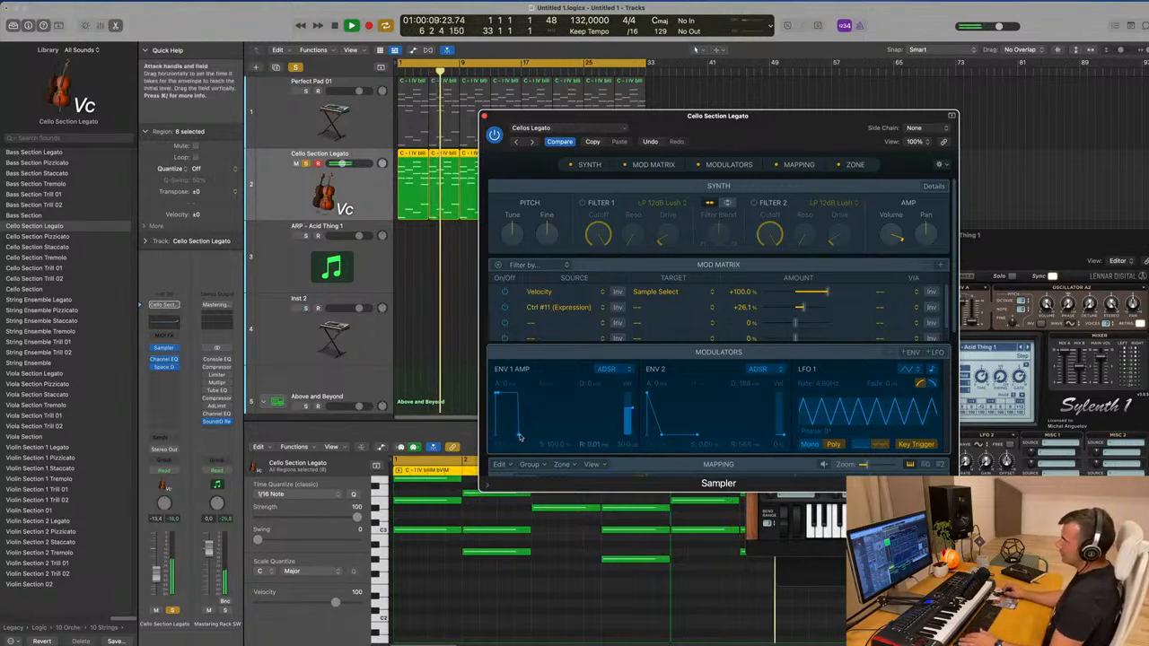
{"action": "left_click_drag", "start_coordinate": [519, 436], "coordinate": [530, 438]}
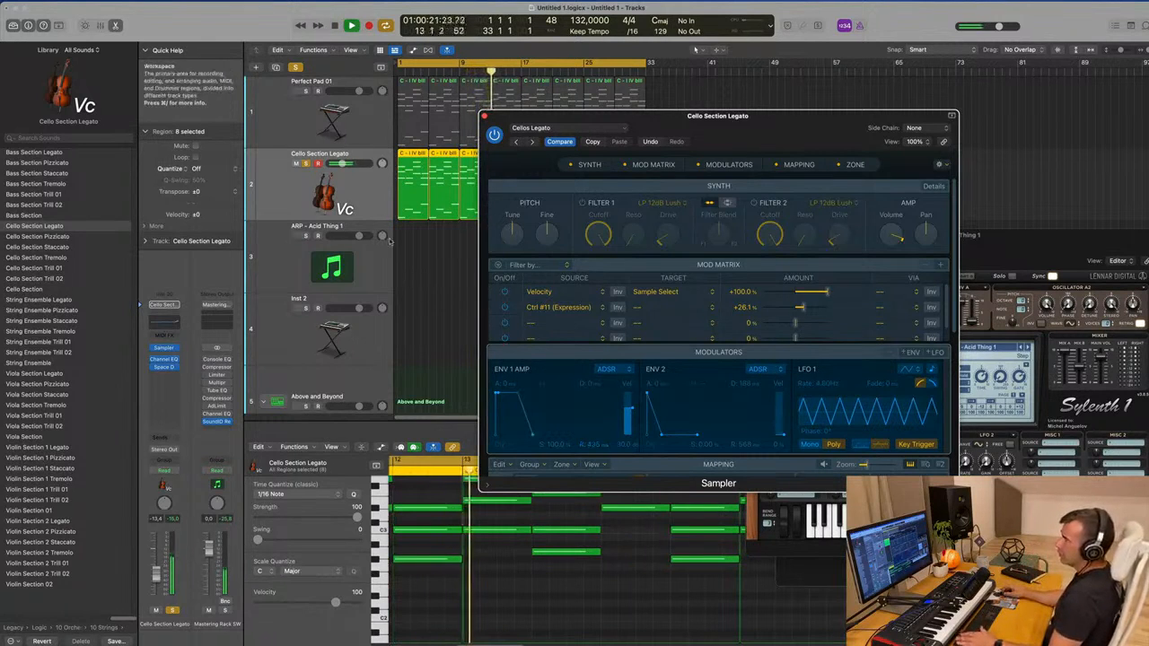
Create a send from the cello track to Bus 6 and insert a Channel EQ on the resulting aux channel
{"action": "left_click", "coordinate": [163, 437]}
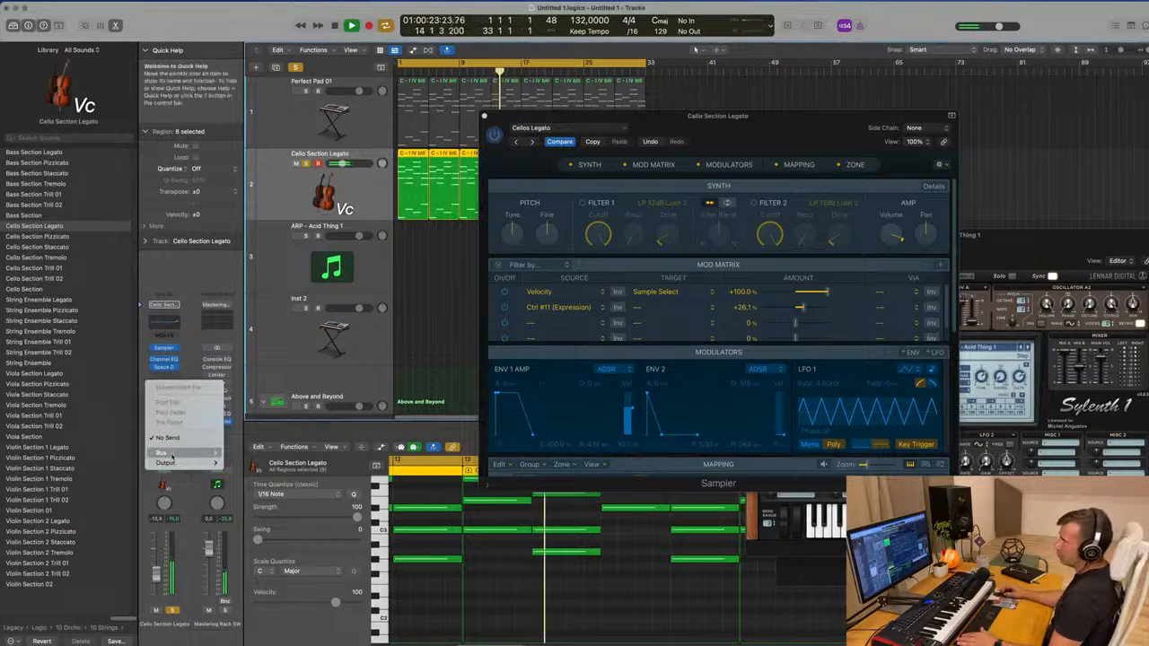
{"action": "mouse_move", "coordinate": [184, 452]}
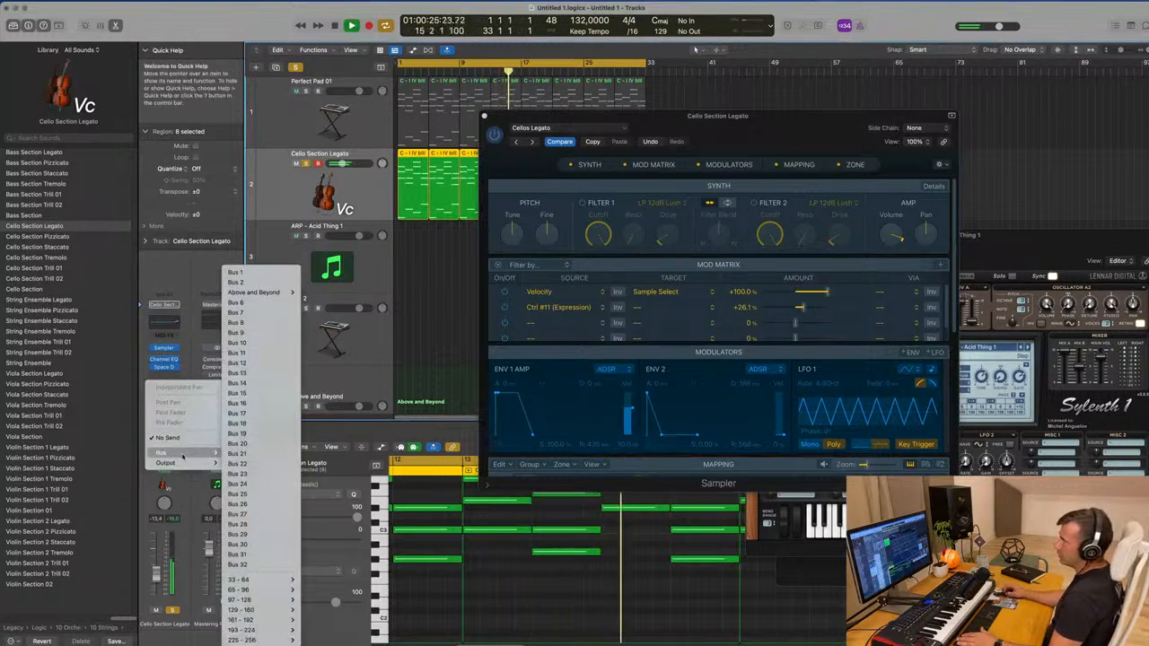
{"action": "left_click", "coordinate": [255, 307]}
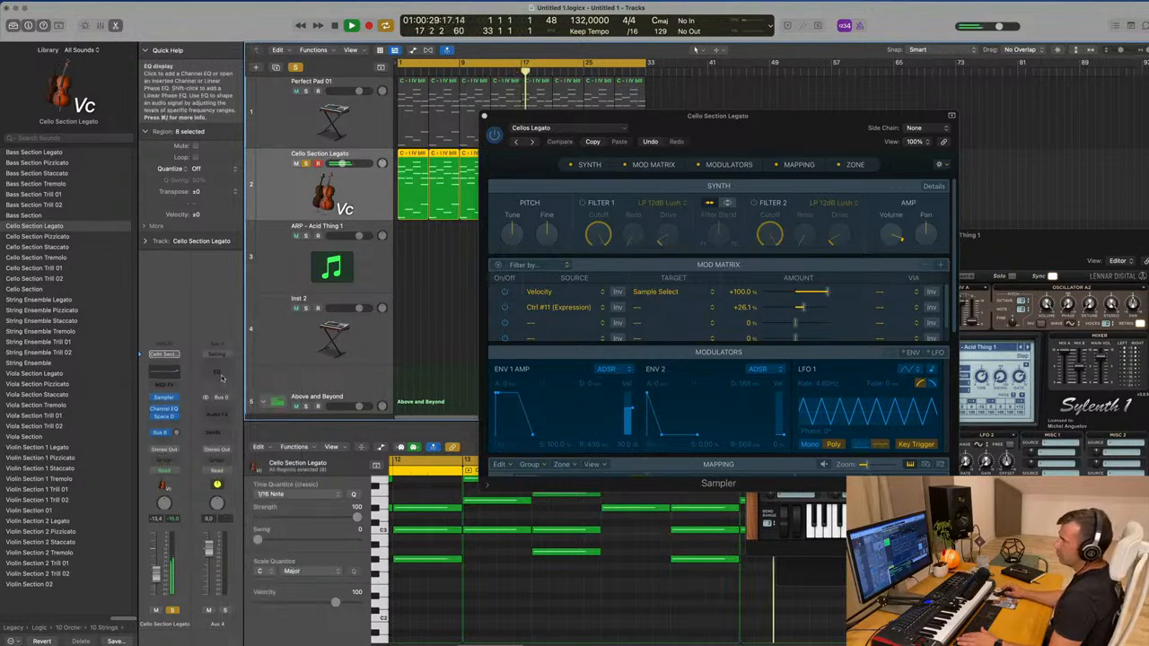
{"action": "left_click", "coordinate": [221, 378]}
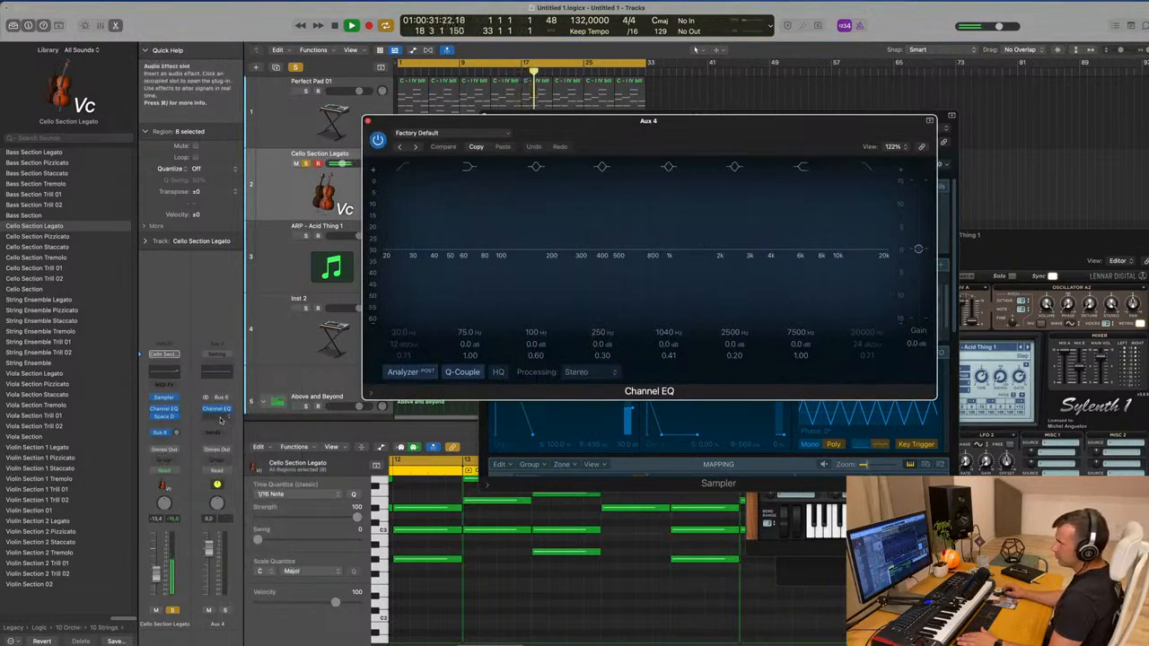
Insert SilverVerb after the aux channel's EQ, load the grandiose preset and set its wet output to 100%
{"action": "left_click", "coordinate": [221, 419]}
{"action": "mouse_move", "coordinate": [261, 475]}
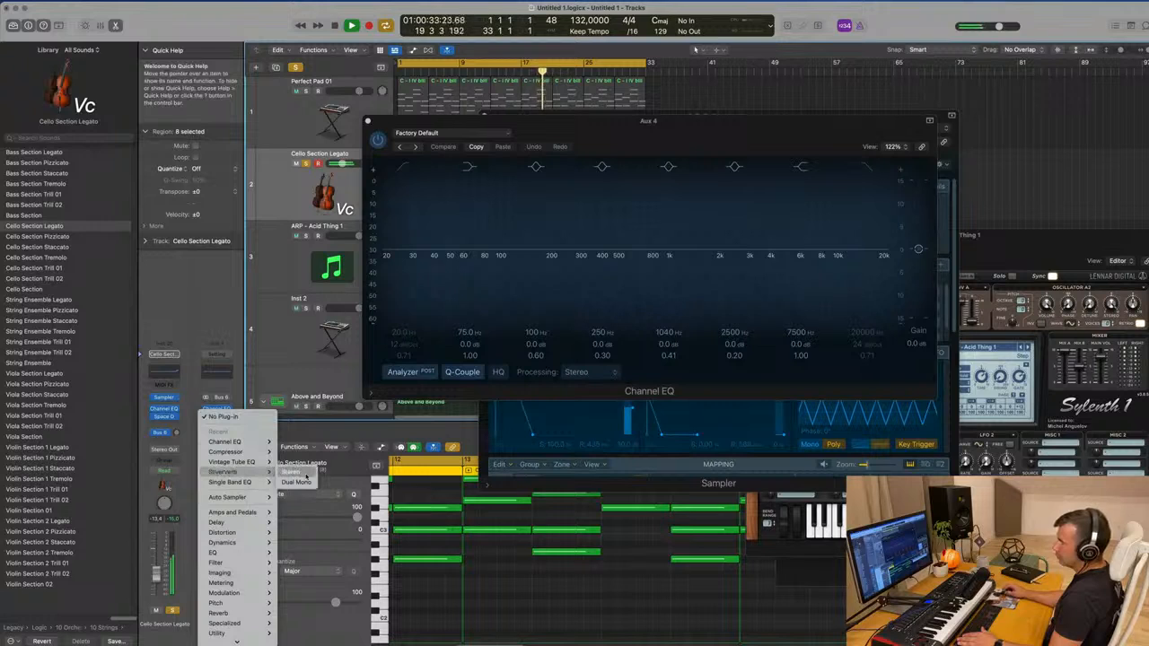
{"action": "left_click", "coordinate": [296, 481]}
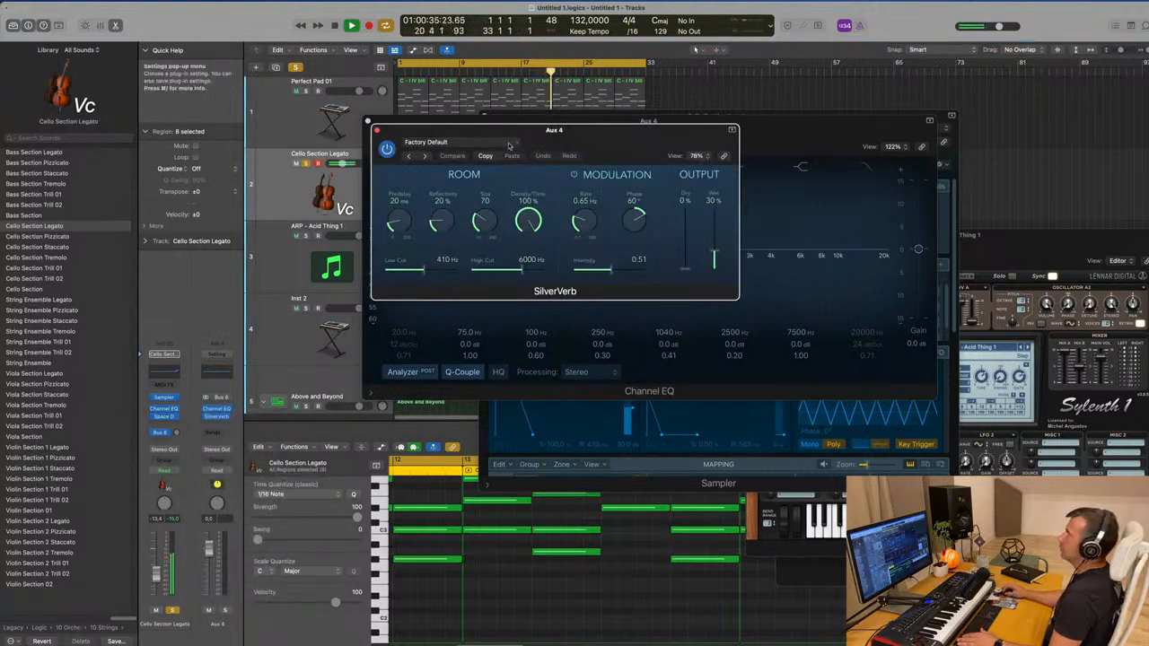
{"action": "left_click", "coordinate": [440, 142]}
{"action": "left_click", "coordinate": [508, 331]}
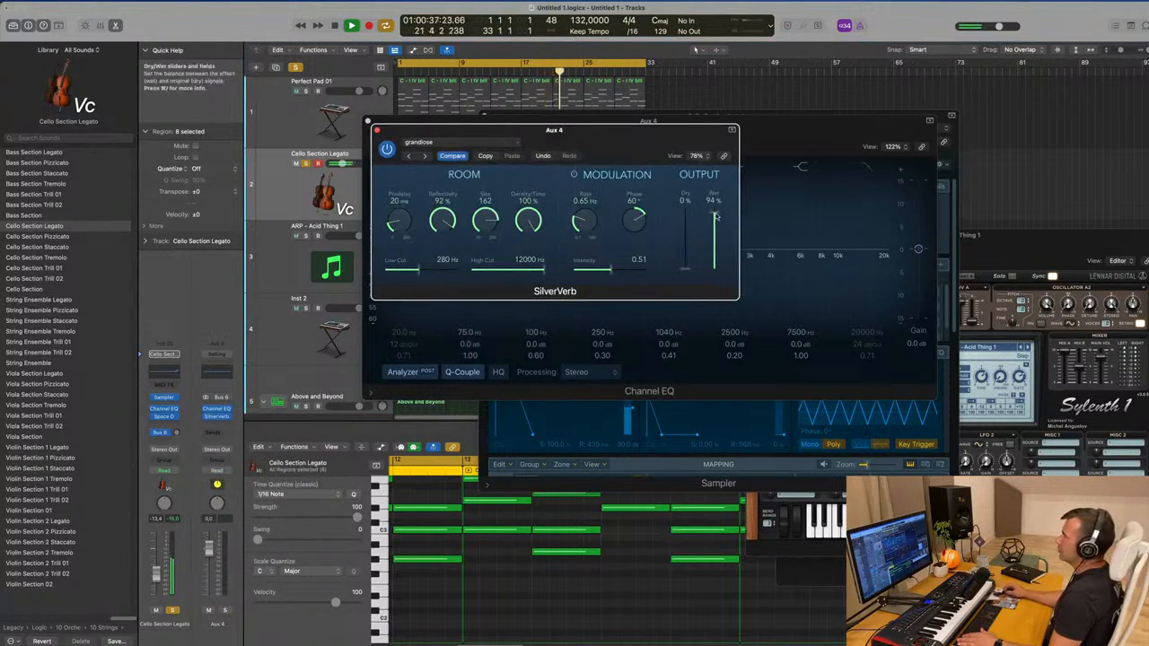
{"action": "left_click_drag", "start_coordinate": [579, 128], "coordinate": [625, 127]}
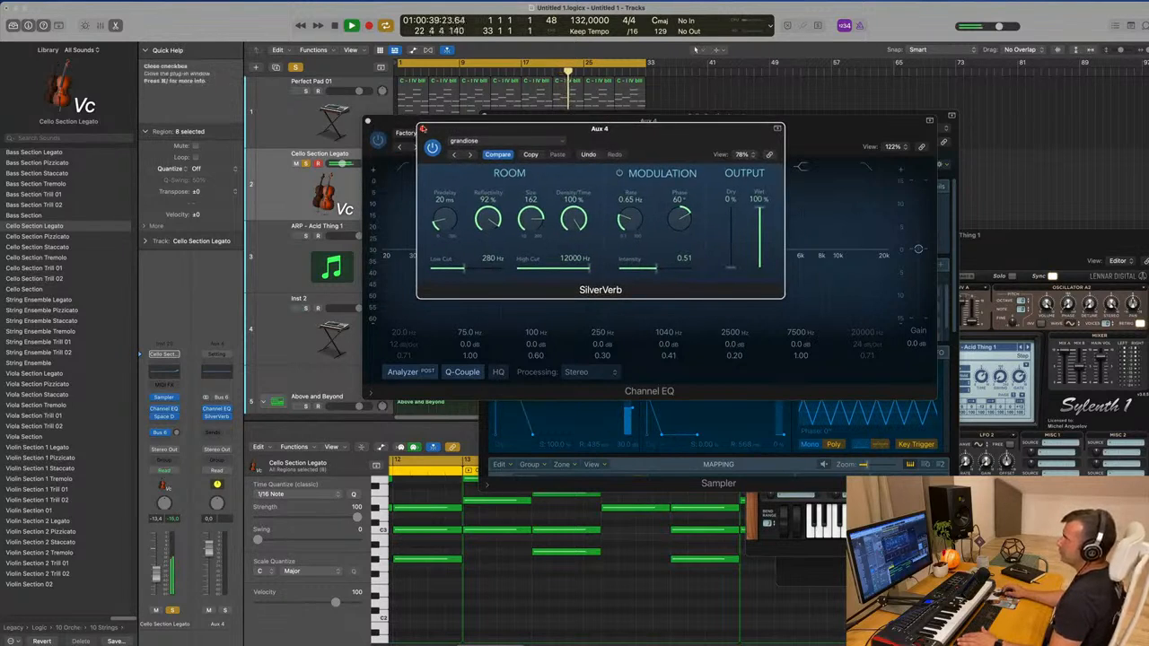
{"action": "left_click", "coordinate": [424, 129]}
Raise the cello track's send level to Bus 6 and close the aux channel's EQ window
{"action": "left_click_drag", "start_coordinate": [431, 119], "coordinate": [599, 156]}
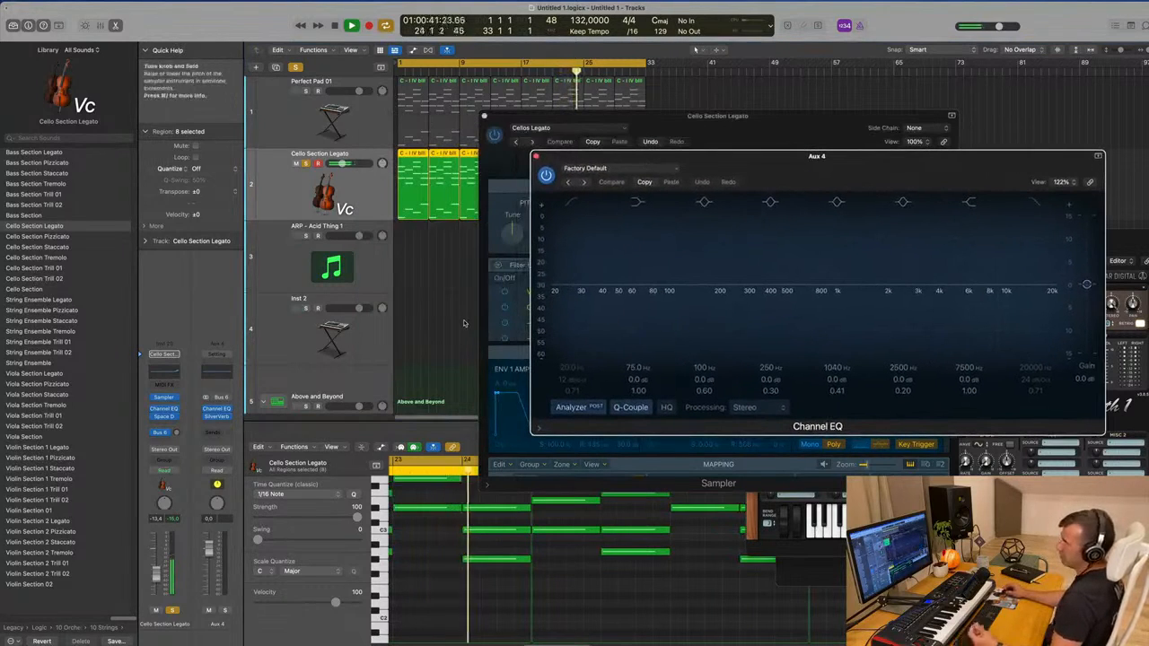
{"action": "left_click_drag", "start_coordinate": [176, 433], "coordinate": [175, 434]}
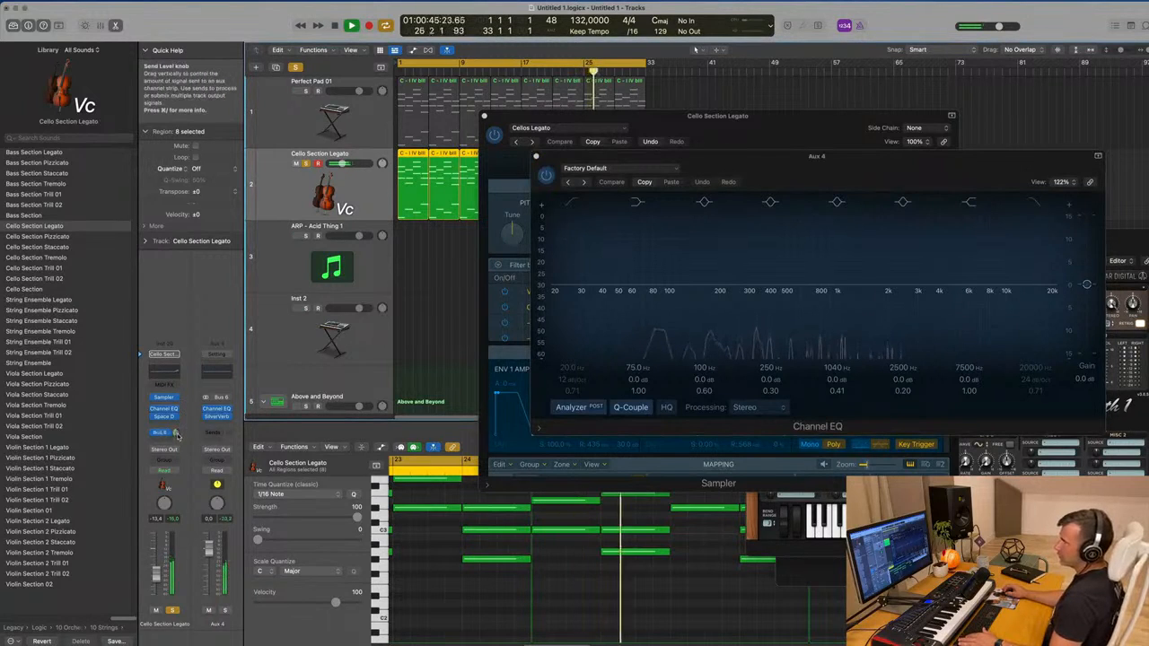
{"action": "double_click", "coordinate": [176, 434]}
{"action": "double_click", "coordinate": [176, 434]}
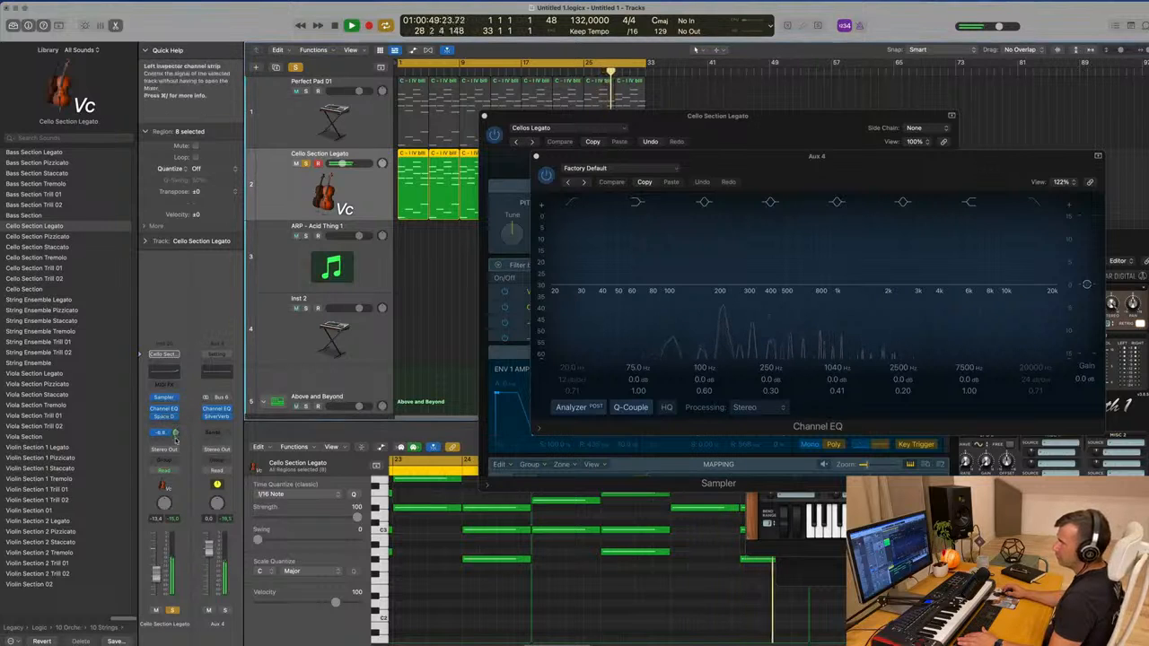
{"action": "left_click", "coordinate": [536, 156]}
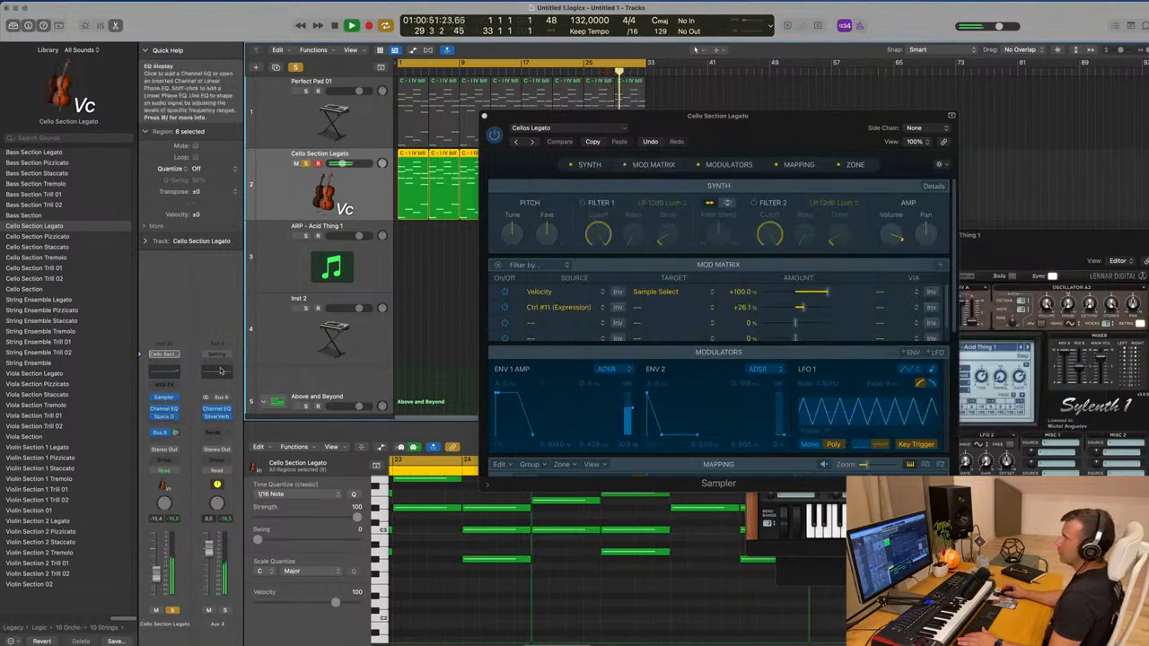
Enable the low cut in the reverb aux's Channel EQ, steepen its slope and move the cutoff to about 500 Hz
{"action": "left_click", "coordinate": [216, 408]}
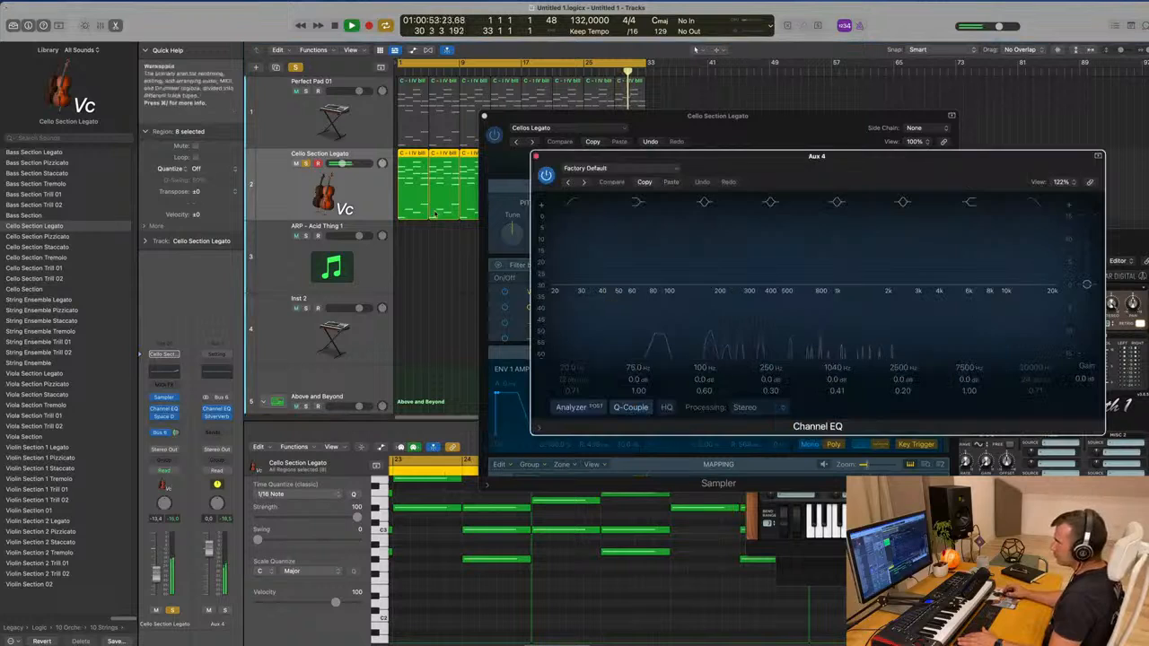
{"action": "left_click_drag", "start_coordinate": [815, 184], "coordinate": [601, 198]}
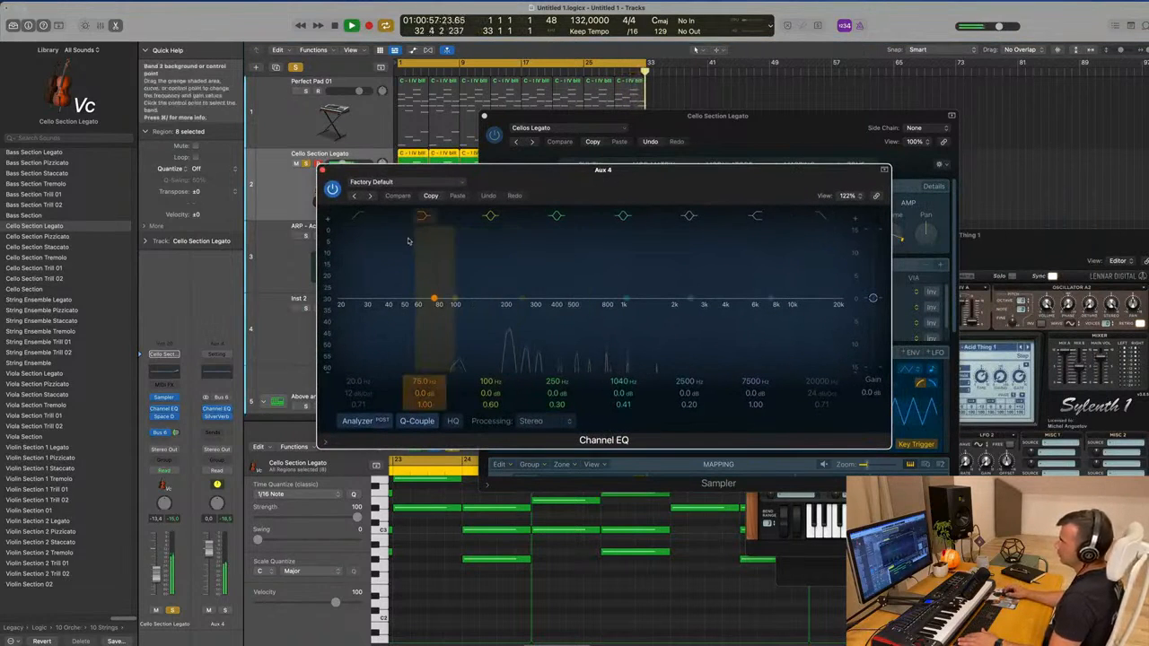
{"action": "left_click", "coordinate": [360, 216]}
{"action": "left_click_drag", "start_coordinate": [374, 300], "coordinate": [433, 299]}
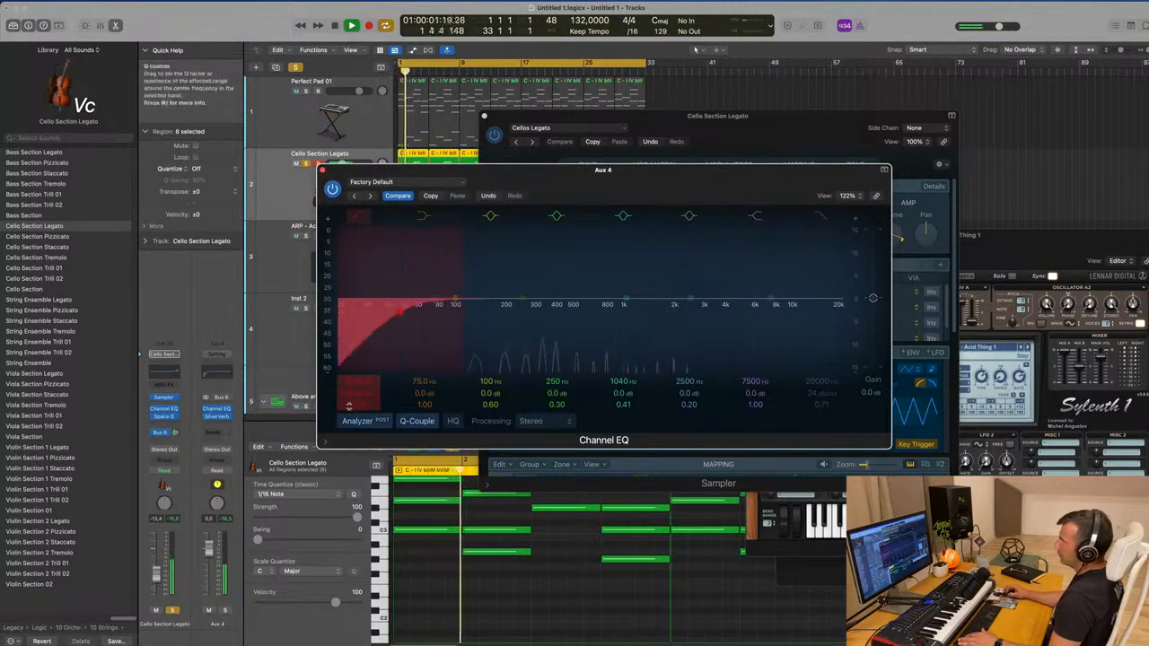
{"action": "left_click_drag", "start_coordinate": [359, 395], "coordinate": [360, 379]}
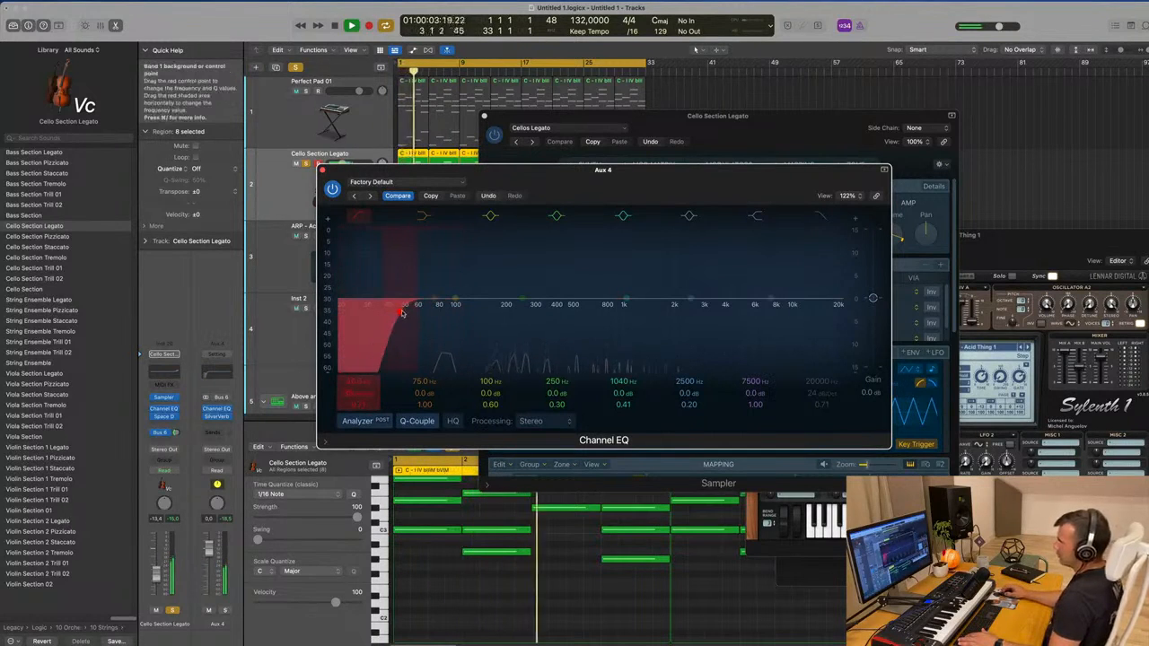
{"action": "left_click_drag", "start_coordinate": [401, 323], "coordinate": [544, 320]}
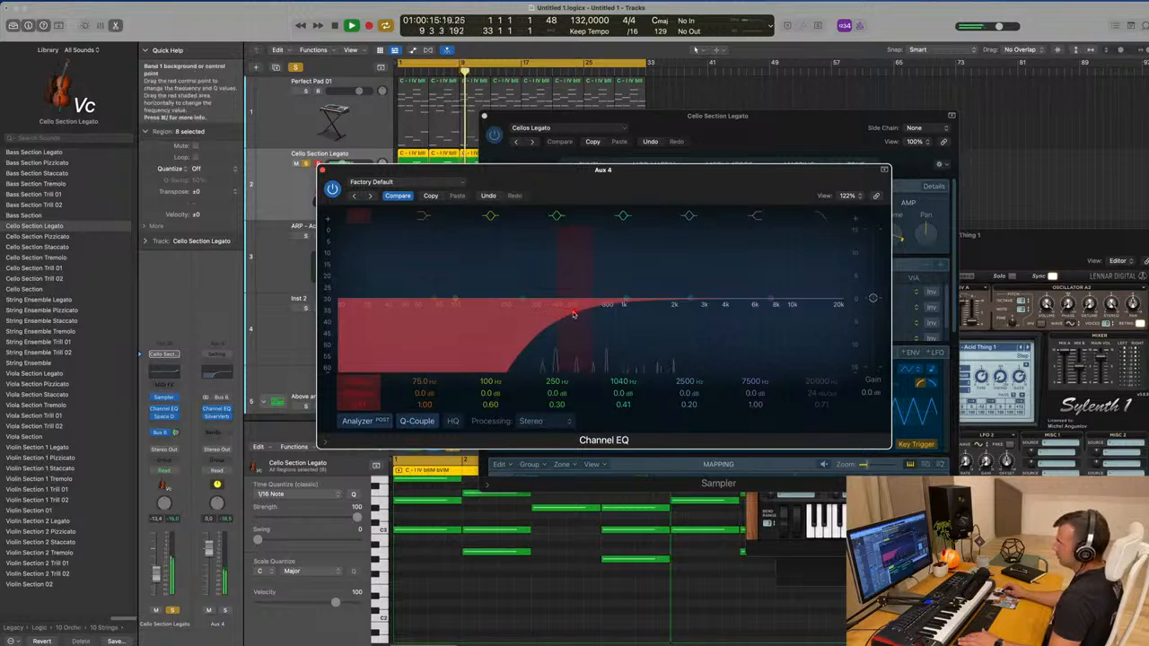
{"action": "left_click", "coordinate": [322, 170]}
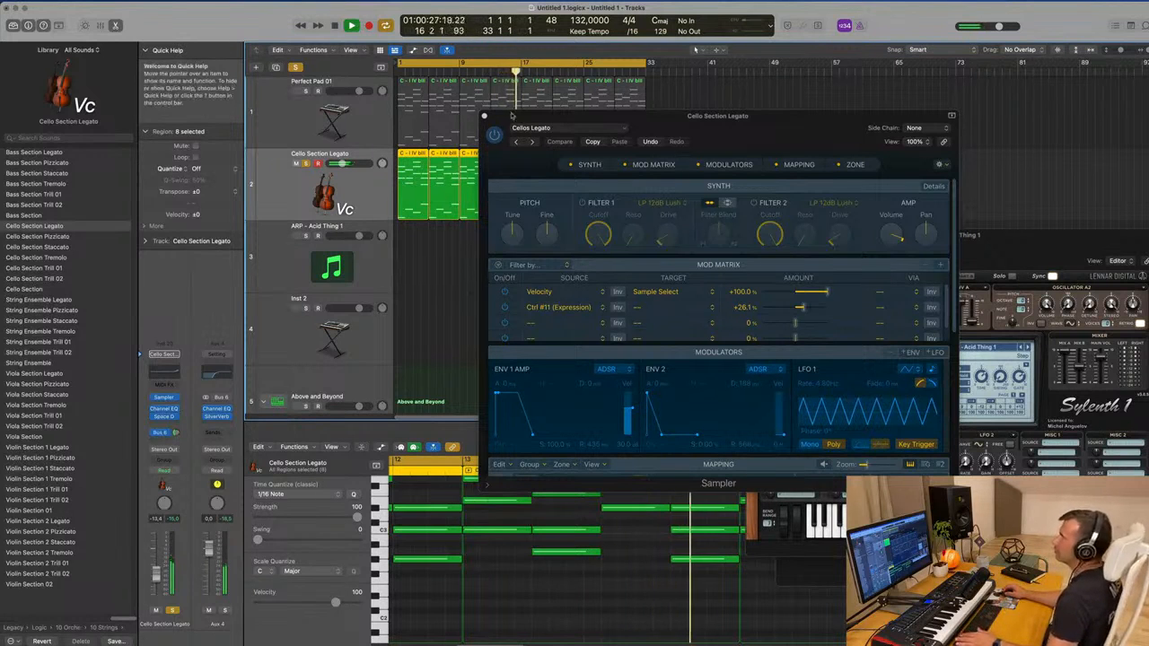
Close the Sampler, take the cello track out of solo and play both tracks from the beginning
{"action": "left_click", "coordinate": [488, 117]}
{"action": "left_click", "coordinate": [485, 117]}
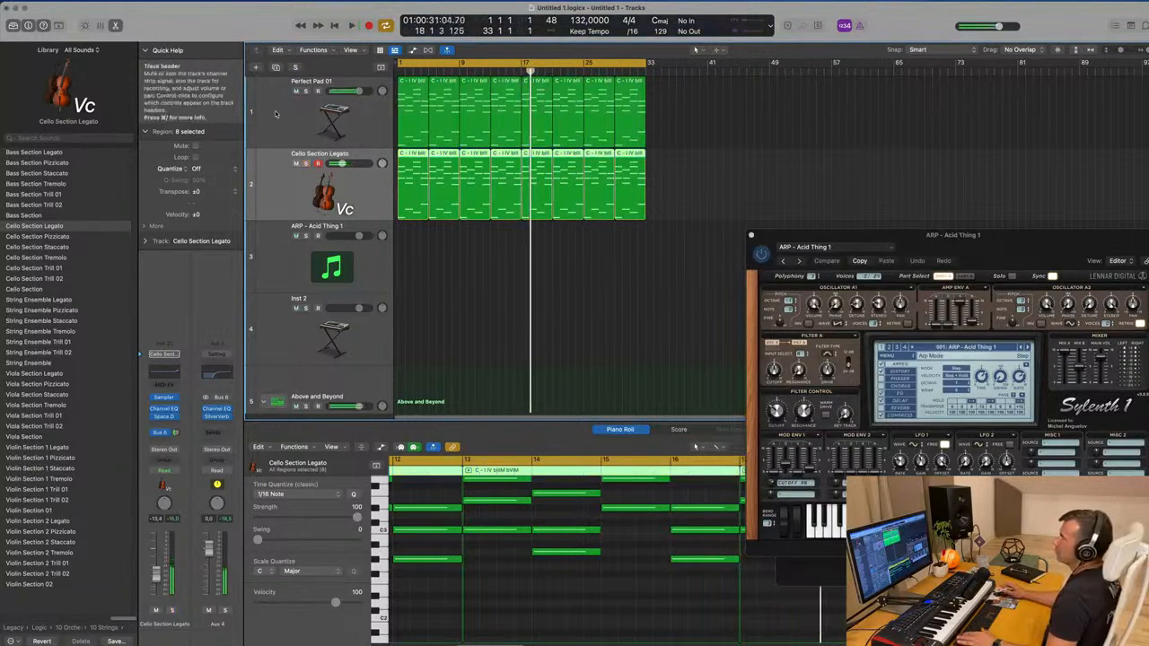
{"action": "key", "text": "Return"}
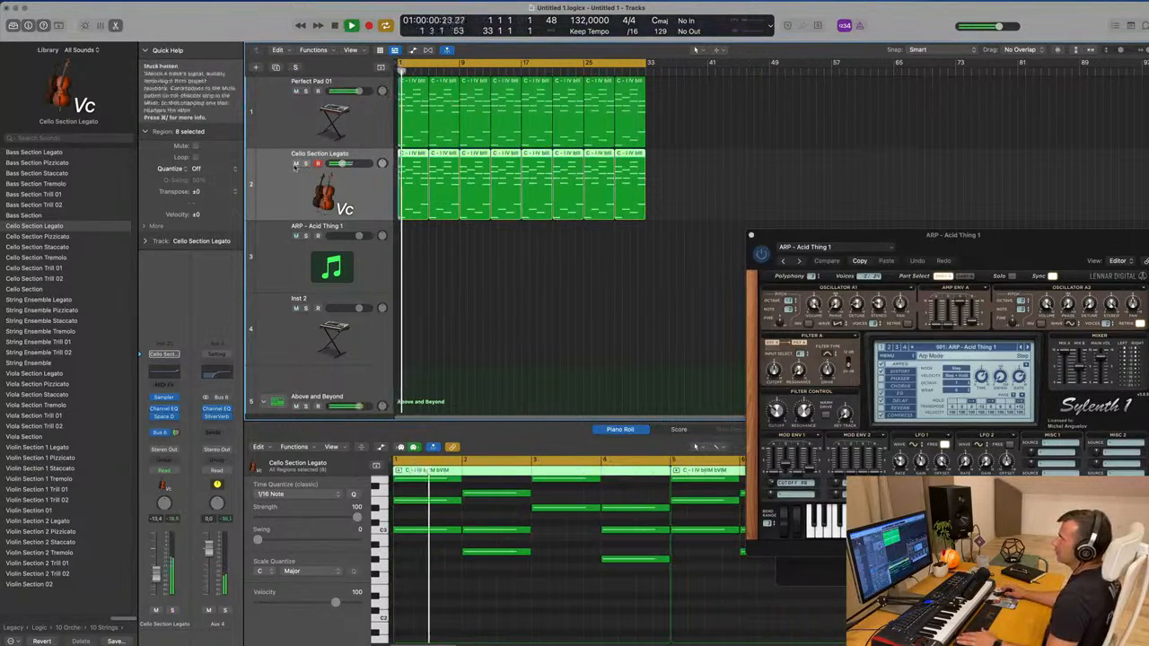
Mute the Cello Section Legato track, select the Perfect Pad 01 track and play it
{"action": "key", "text": "ctrl+m"}
{"action": "left_click", "coordinate": [284, 112]}
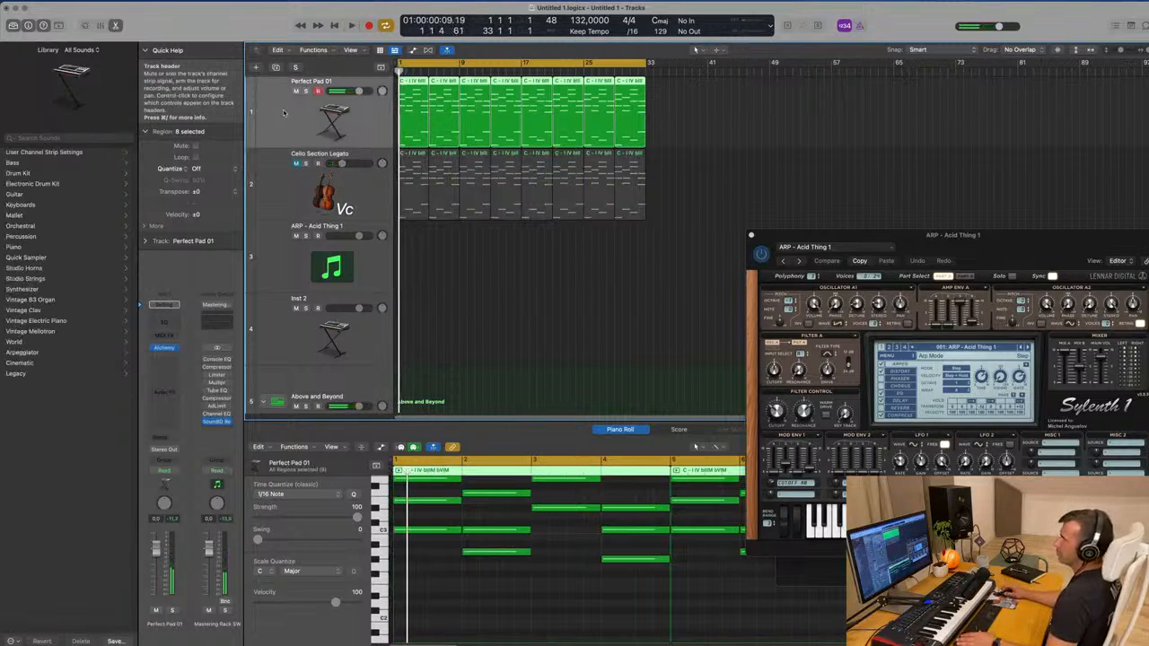
{"action": "key", "text": "space"}
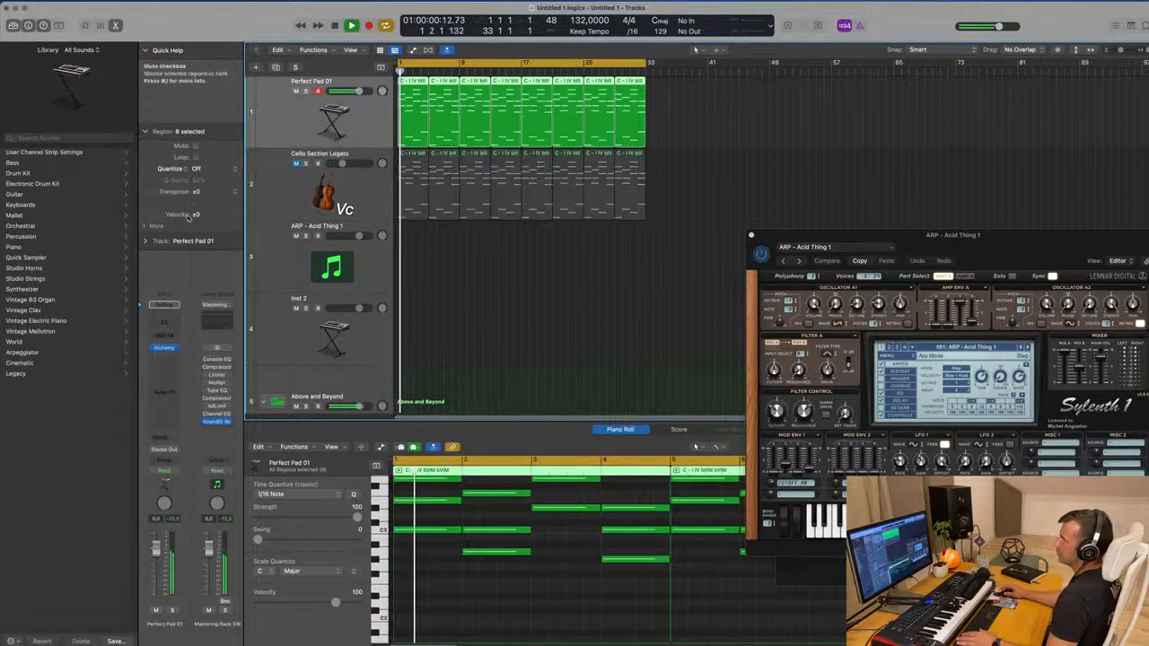
Open the pad's Alchemy synth, set the track's automation to Touch, record a Cutoff movement during playback, and close the synth
{"action": "left_click", "coordinate": [168, 349]}
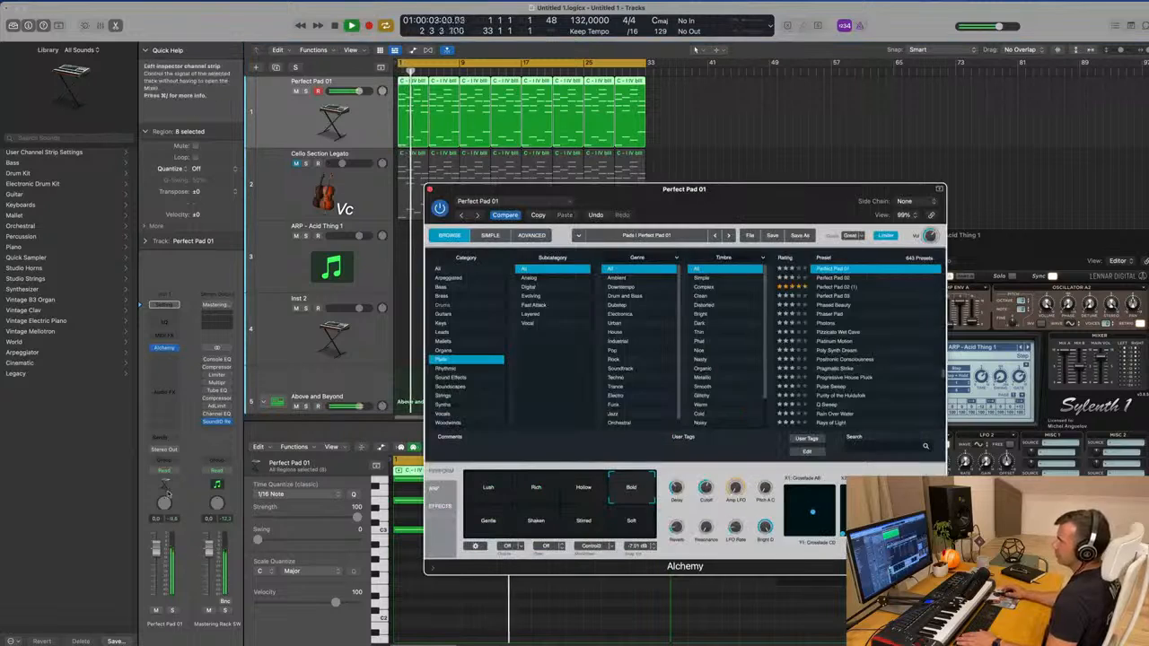
{"action": "left_click", "coordinate": [165, 470]}
{"action": "left_click", "coordinate": [170, 485]}
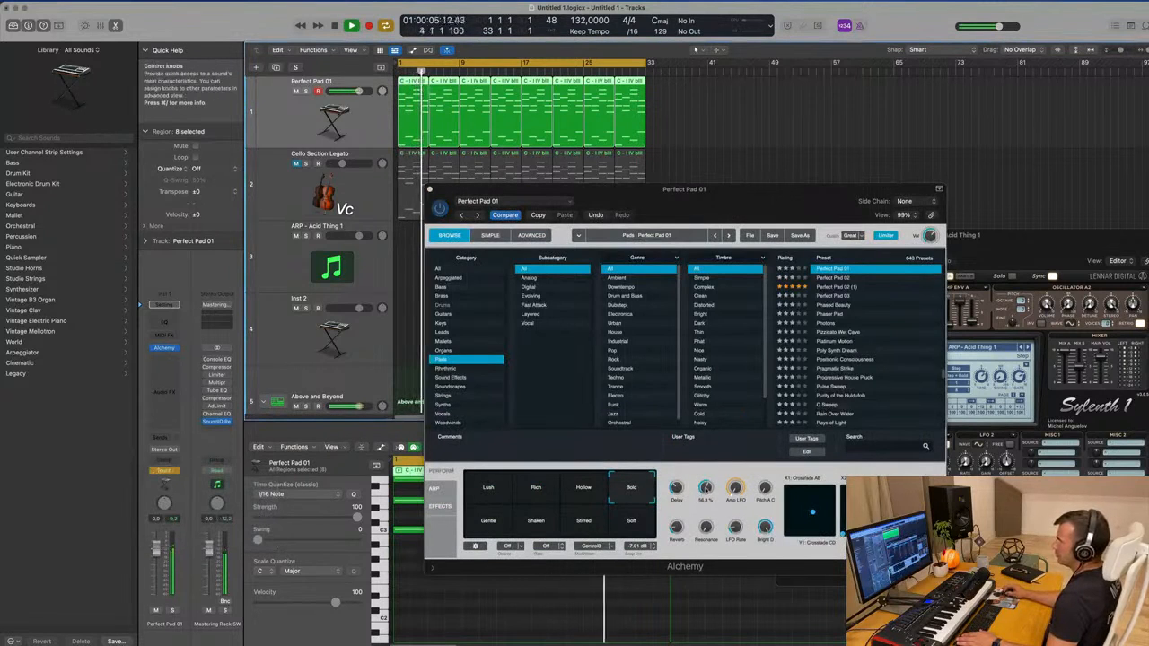
{"action": "left_click", "coordinate": [430, 190]}
{"action": "key", "text": "space"}
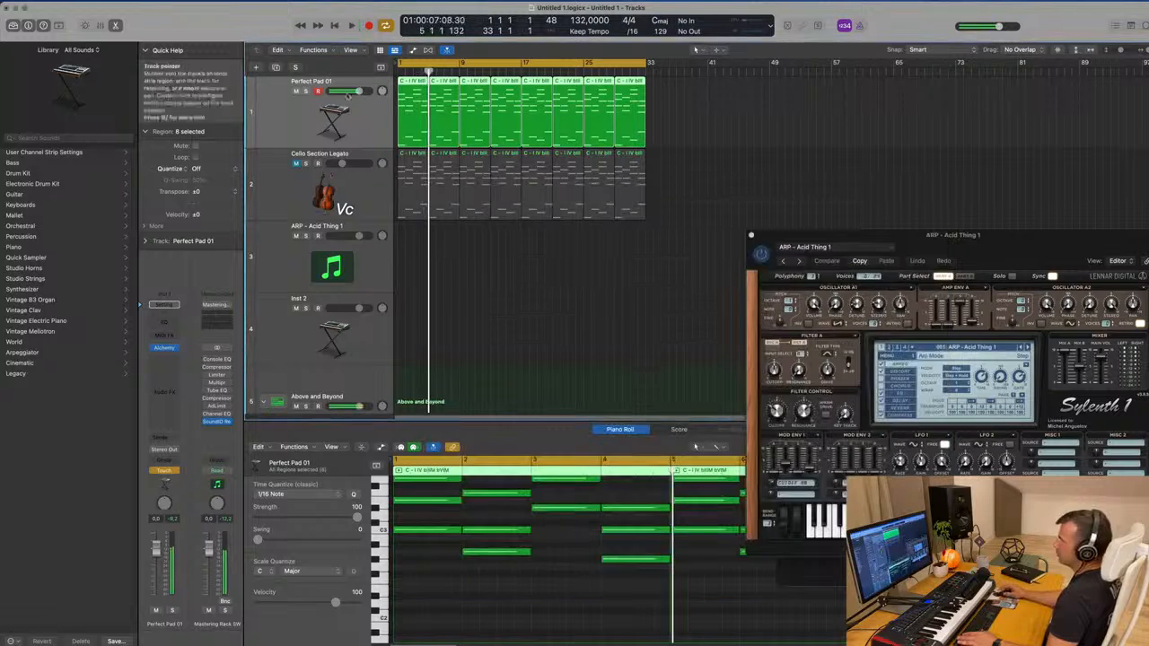
Show the track automation, display the Cutoff lane for Perfect Pad 01 and set its automation mode to Read
{"action": "key", "text": "a"}
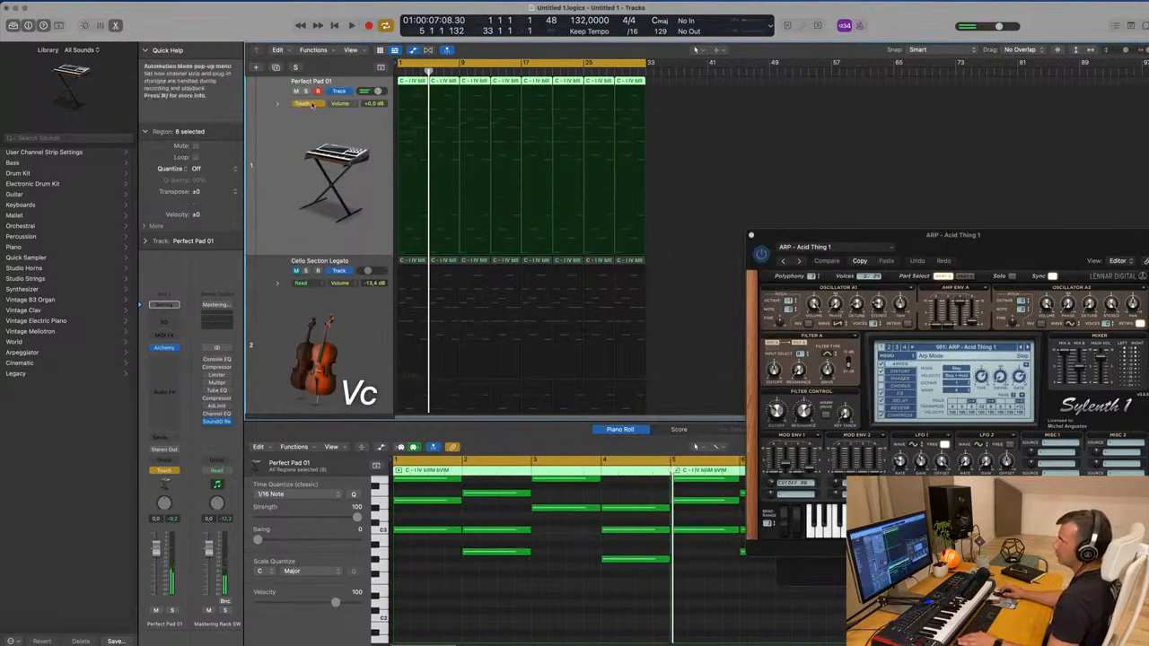
{"action": "left_click", "coordinate": [346, 106]}
{"action": "left_click", "coordinate": [379, 213]}
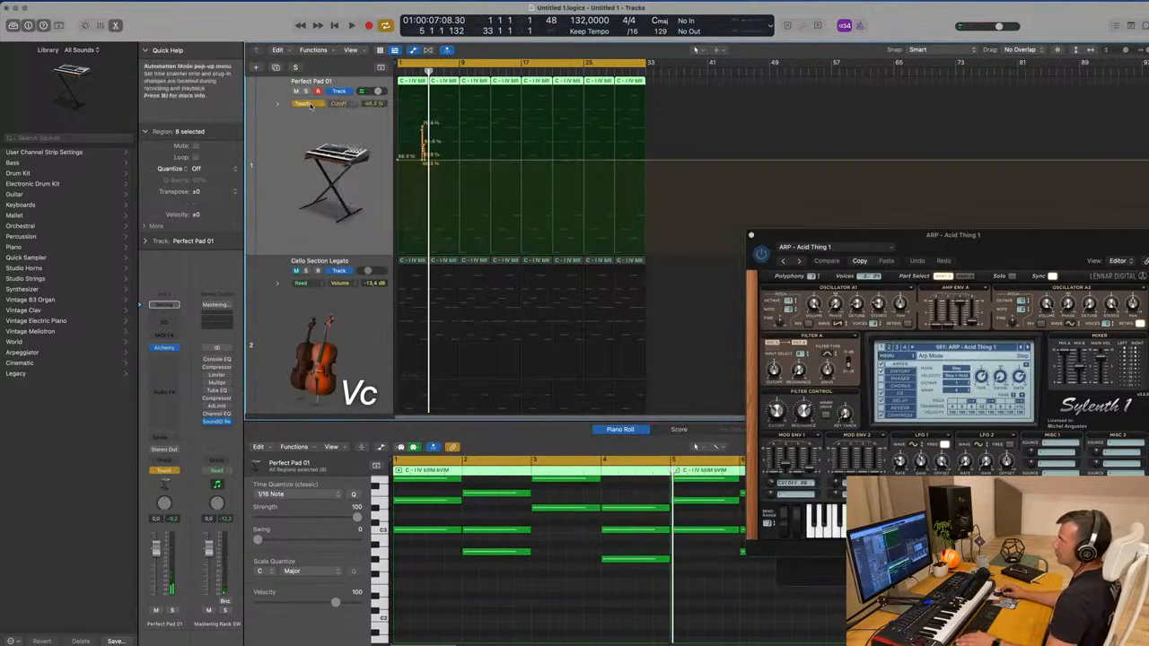
{"action": "left_click", "coordinate": [302, 103]}
{"action": "left_click", "coordinate": [310, 100]}
Replace the recorded Cutoff movement with a ramp from about 30% at bar 1 to 56.3% at bar 17, and play it
{"action": "left_click", "coordinate": [441, 159]}
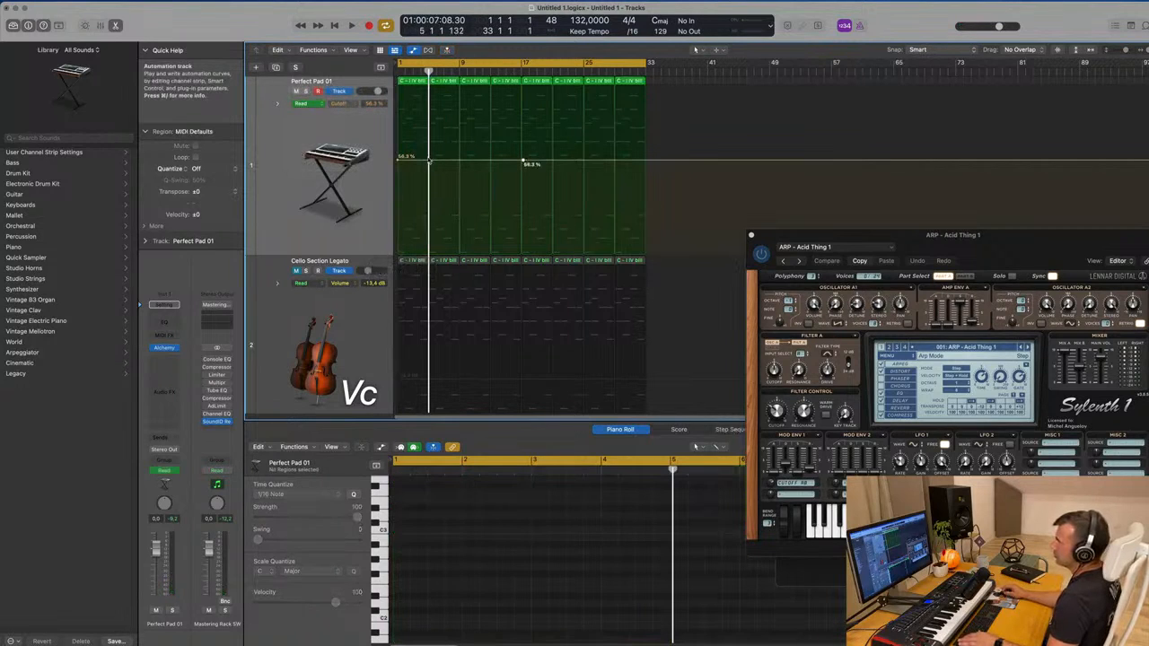
{"action": "left_click_drag", "start_coordinate": [399, 162], "coordinate": [398, 206]}
{"action": "key", "text": "space"}
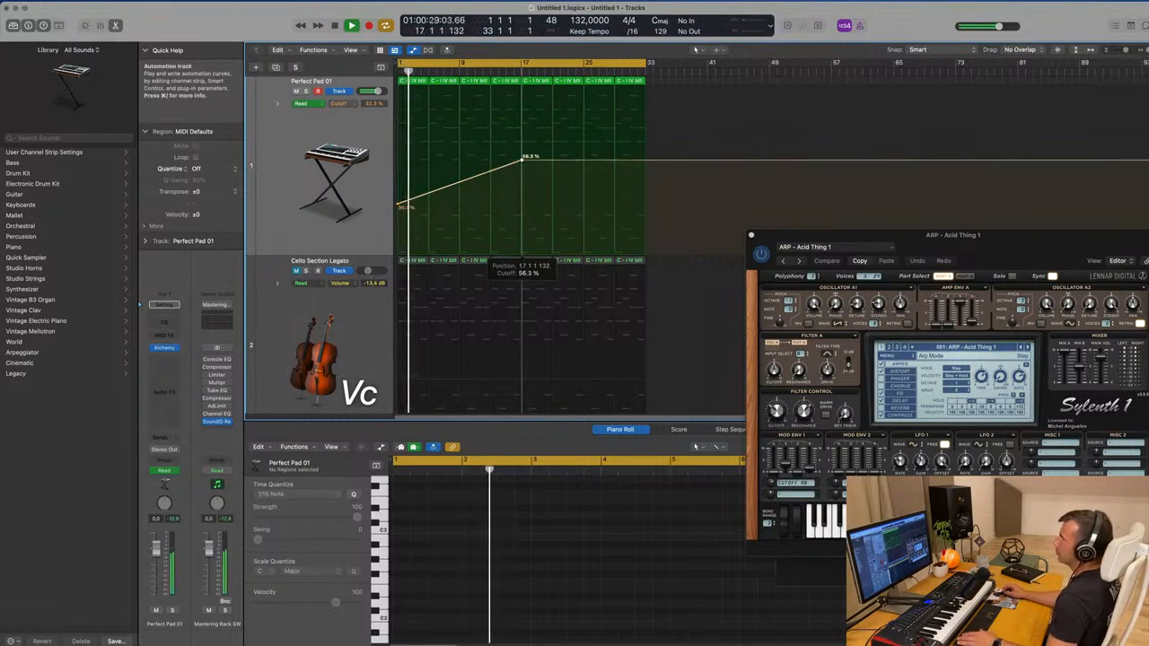
Lower the Perfect Pad 01 volume to -5.4 dB while replaying the opening bars
{"action": "left_click", "coordinate": [338, 182]}
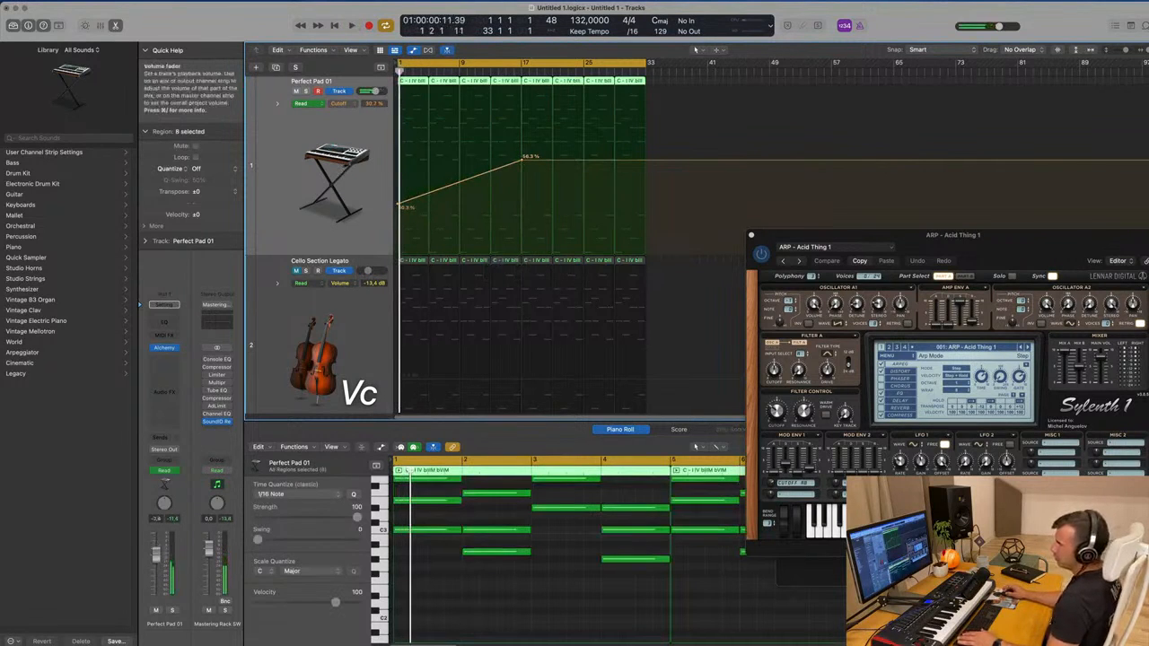
{"action": "left_click_drag", "start_coordinate": [154, 558], "coordinate": [155, 569]}
{"action": "key", "text": "space"}
{"action": "key", "text": "space"}
{"action": "key", "text": "space"}
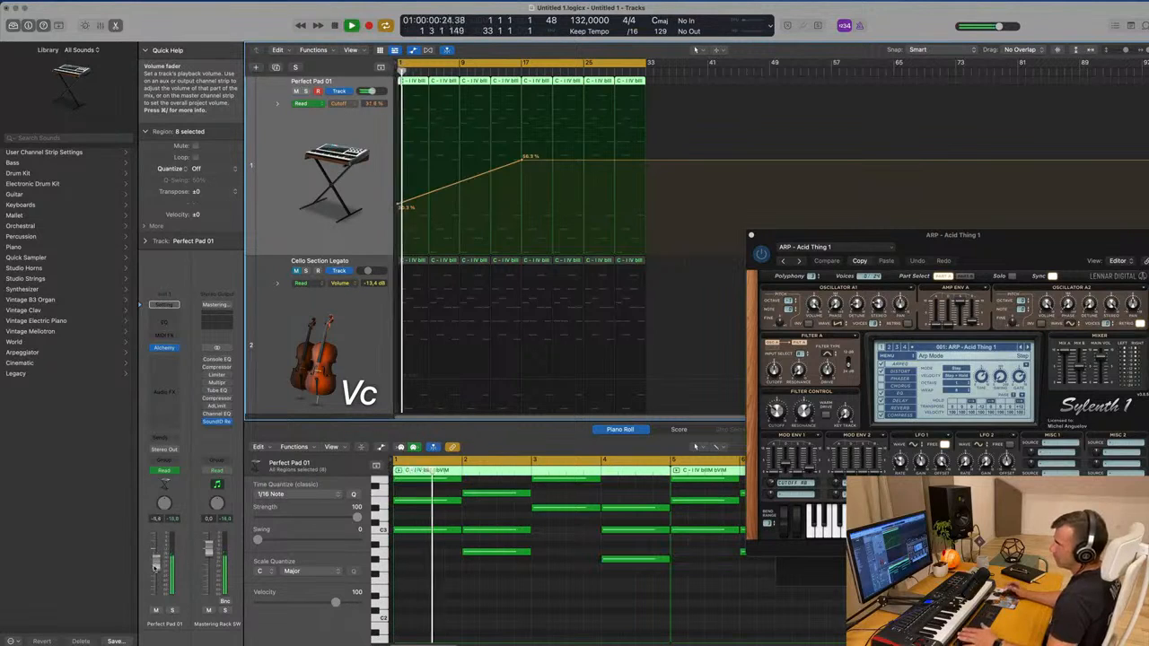
{"action": "key", "text": "space"}
{"action": "key", "text": "space"}
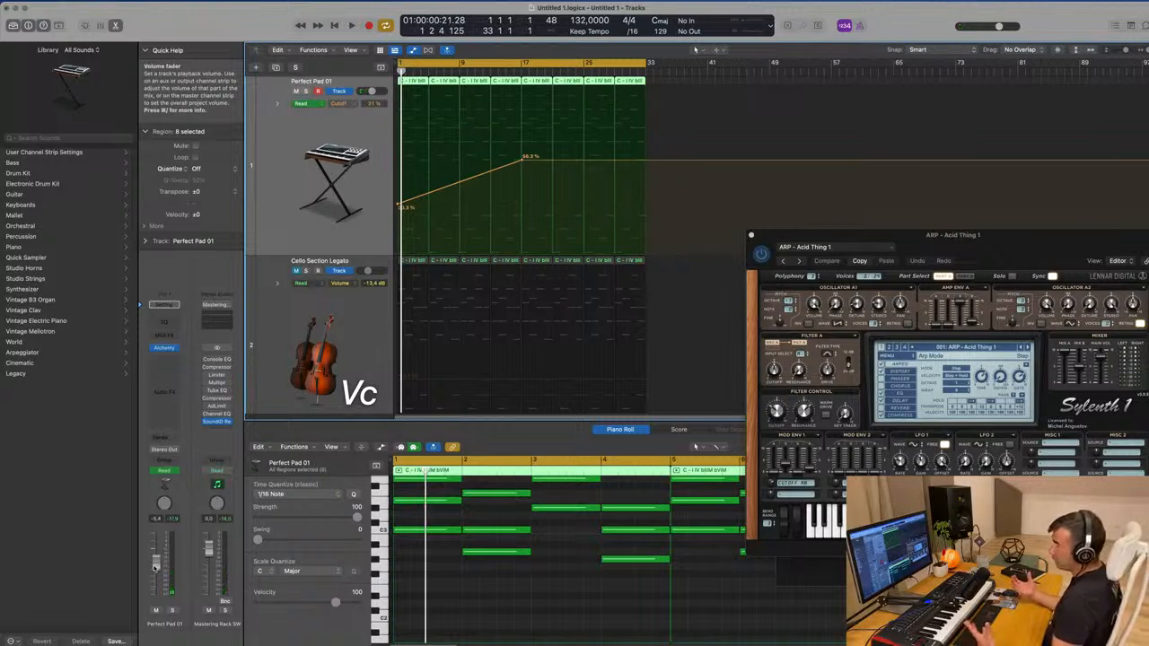
{"action": "key", "text": "space"}
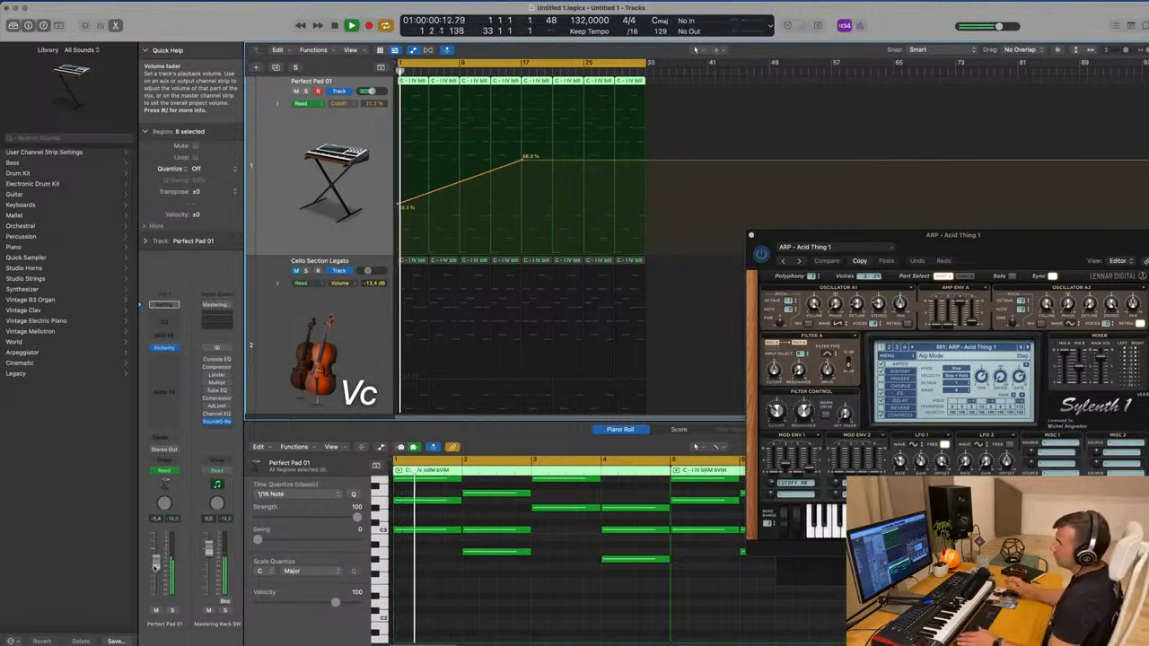
Add a Channel EQ to Perfect Pad 01 and enable a low cut at 170 Hz with an 18 dB/Oct slope
{"action": "left_click", "coordinate": [165, 322]}
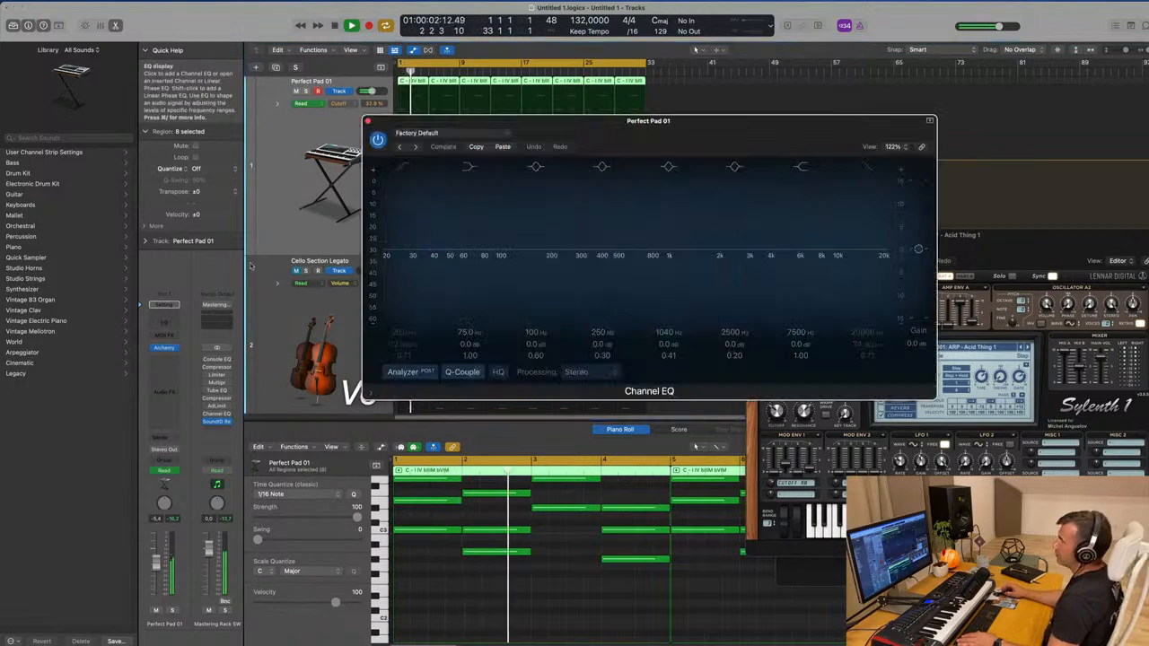
{"action": "left_click", "coordinate": [399, 260]}
{"action": "left_click_drag", "start_coordinate": [399, 261], "coordinate": [538, 263]}
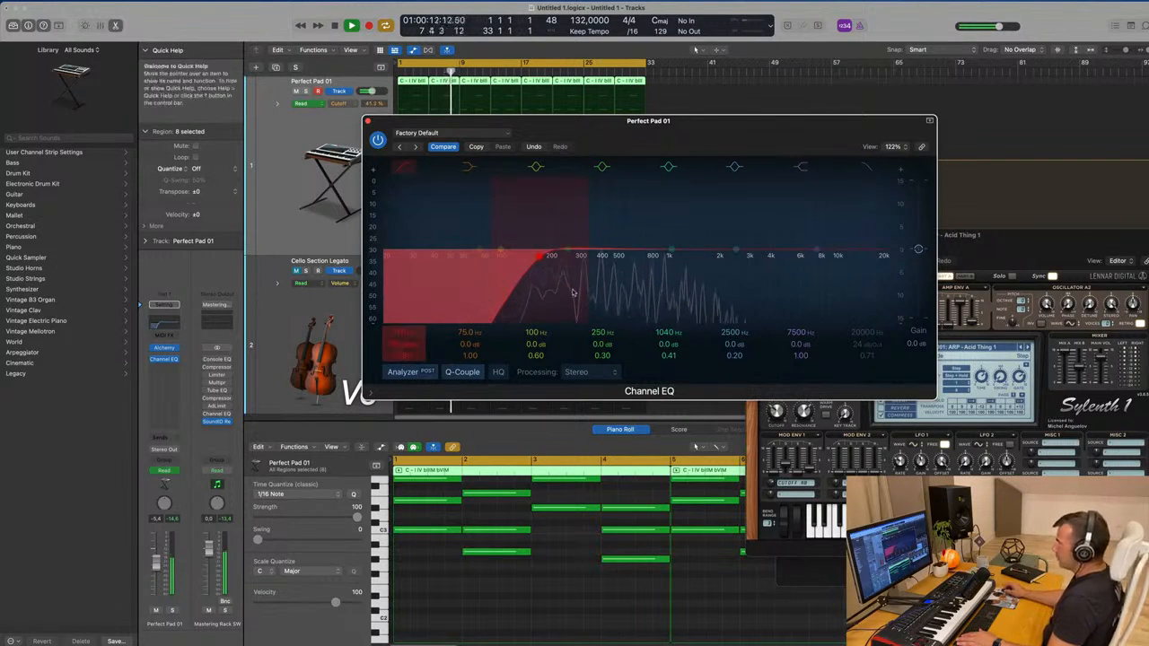
Listen to the filtered pad with the EQ moved aside, replay it from the beginning, and close the Channel EQ
{"action": "left_click_drag", "start_coordinate": [667, 129], "coordinate": [688, 159]}
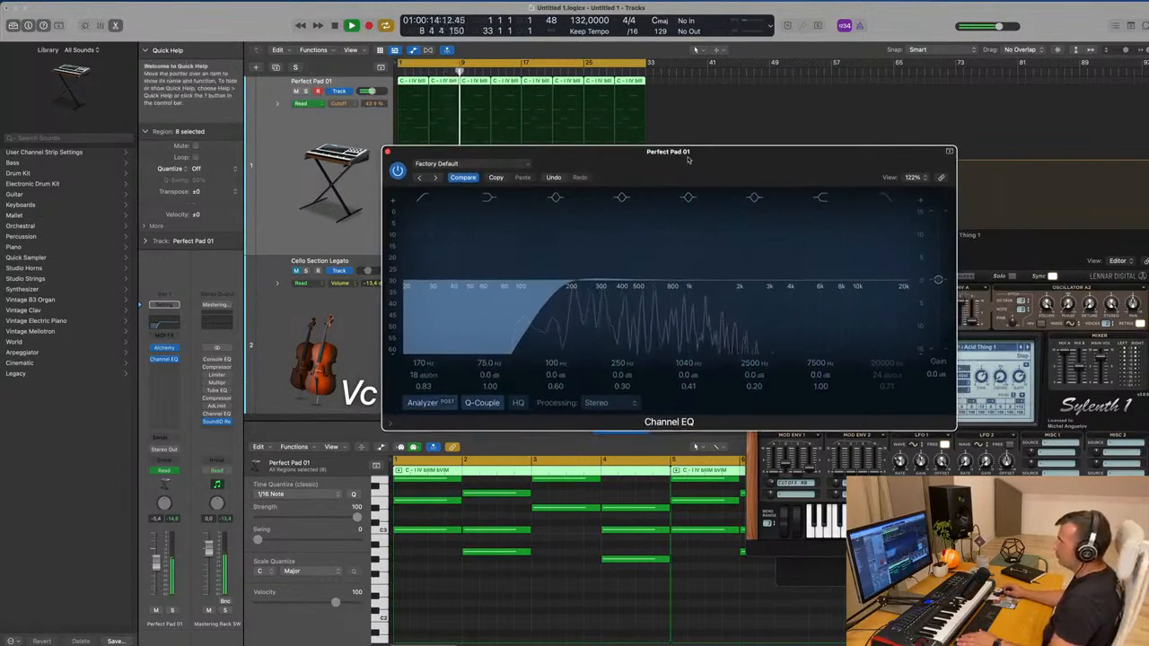
{"action": "left_click_drag", "start_coordinate": [723, 160], "coordinate": [739, 161]}
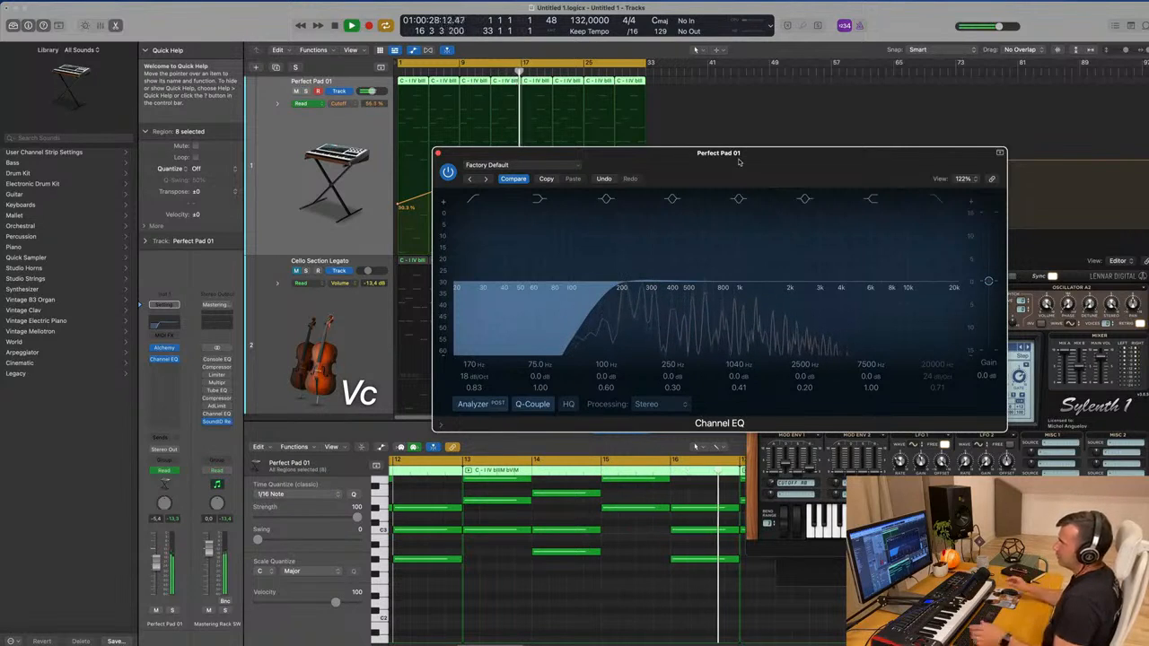
{"action": "left_click_drag", "start_coordinate": [739, 161], "coordinate": [704, 160]}
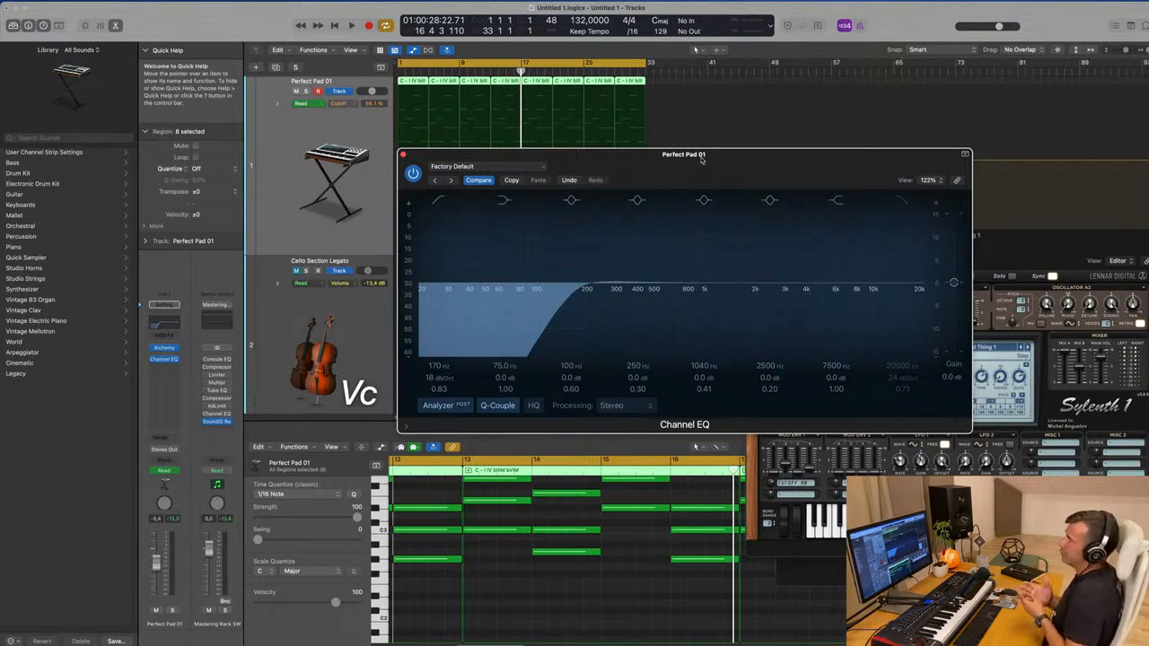
{"action": "left_click_drag", "start_coordinate": [702, 159], "coordinate": [797, 171]}
{"action": "key", "text": "space"}
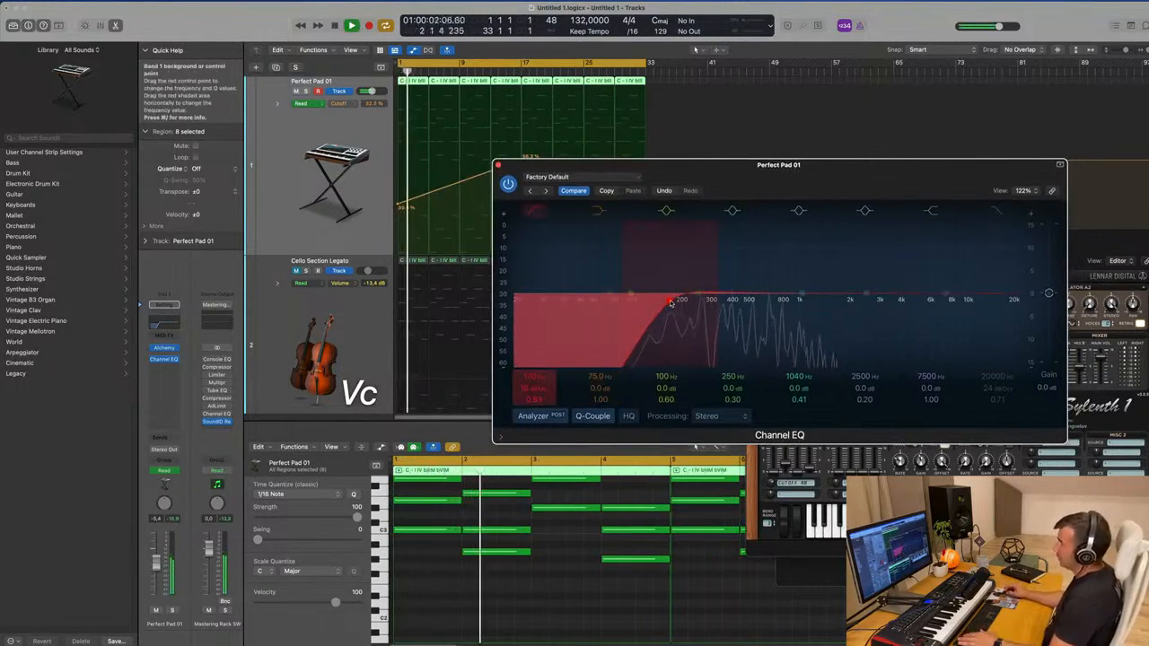
{"action": "left_click", "coordinate": [498, 166]}
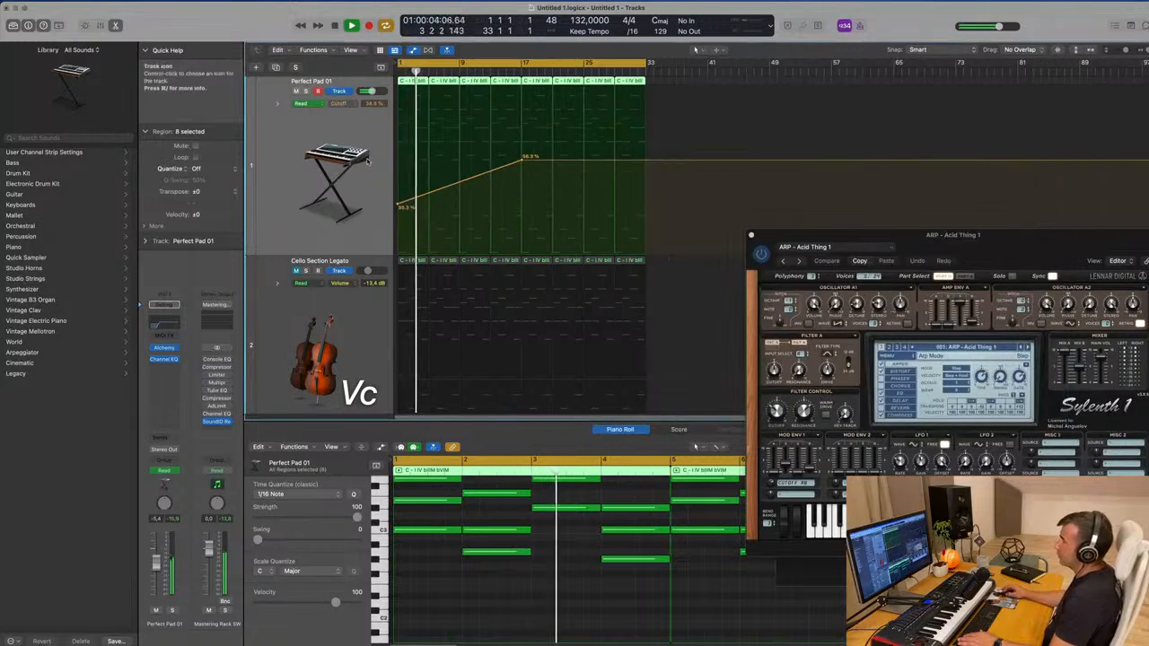
Select the Kick 1 - Above and Beyond track and route its output to Bus 7
{"action": "scroll", "coordinate": [356, 237], "scroll_direction": "down", "scroll_amount": 3}
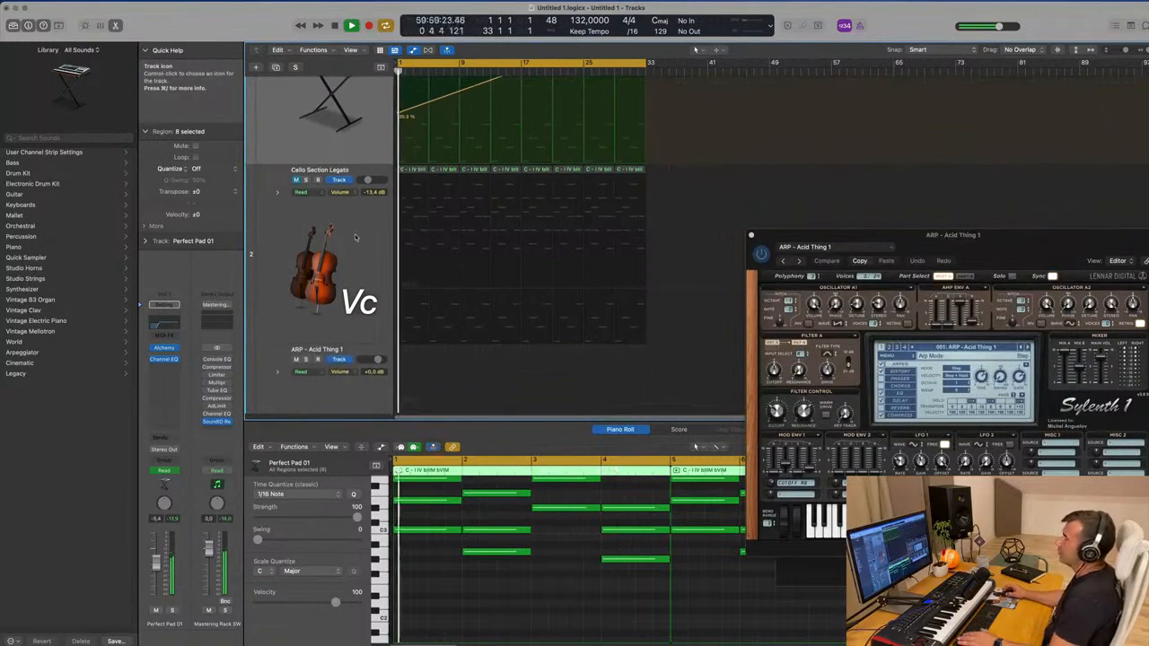
{"action": "left_click", "coordinate": [289, 224]}
{"action": "scroll", "coordinate": [289, 222], "scroll_direction": "down", "scroll_amount": 2}
{"action": "scroll", "coordinate": [289, 222], "scroll_direction": "down", "scroll_amount": 5}
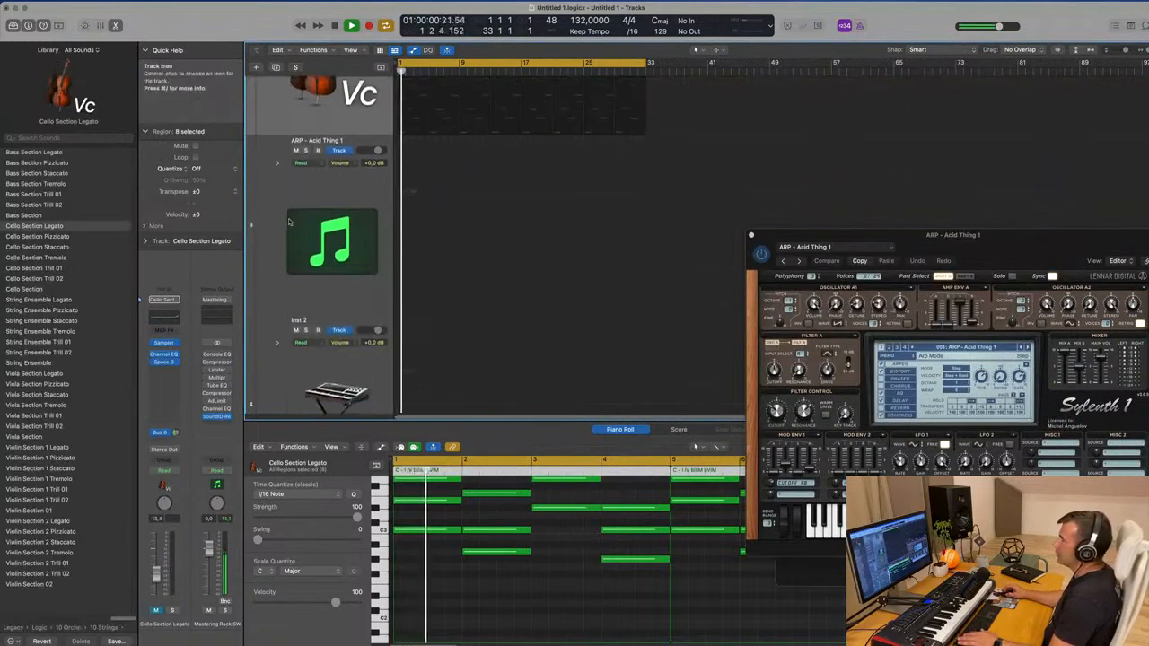
{"action": "scroll", "coordinate": [361, 346], "scroll_direction": "down", "scroll_amount": 4}
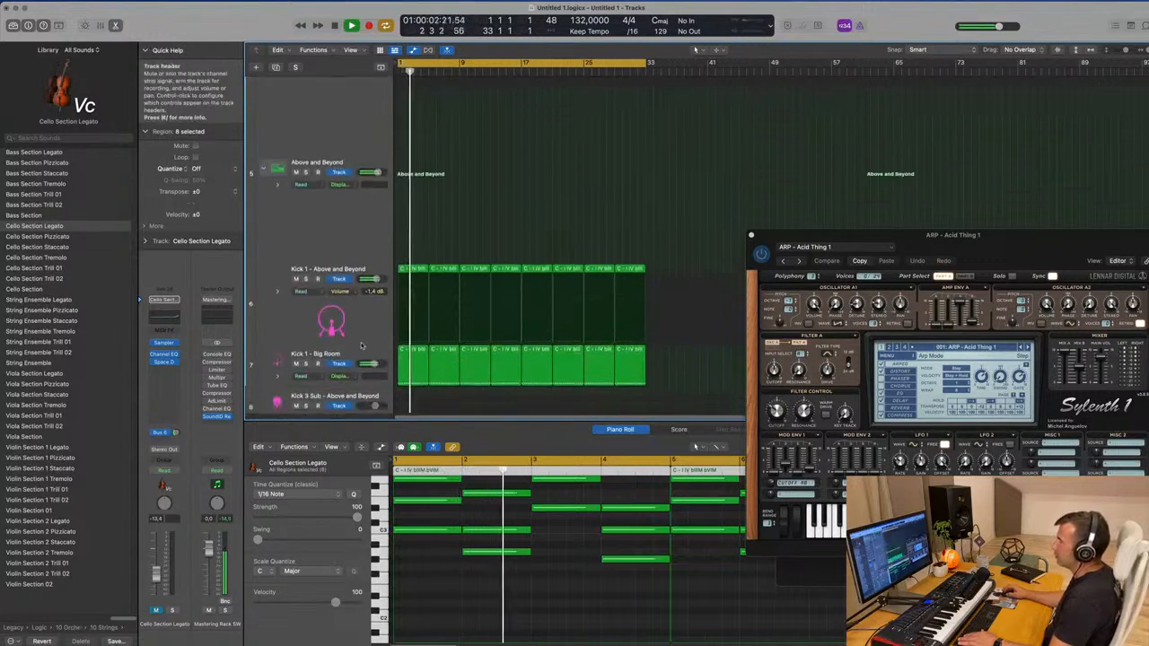
{"action": "left_click", "coordinate": [365, 270]}
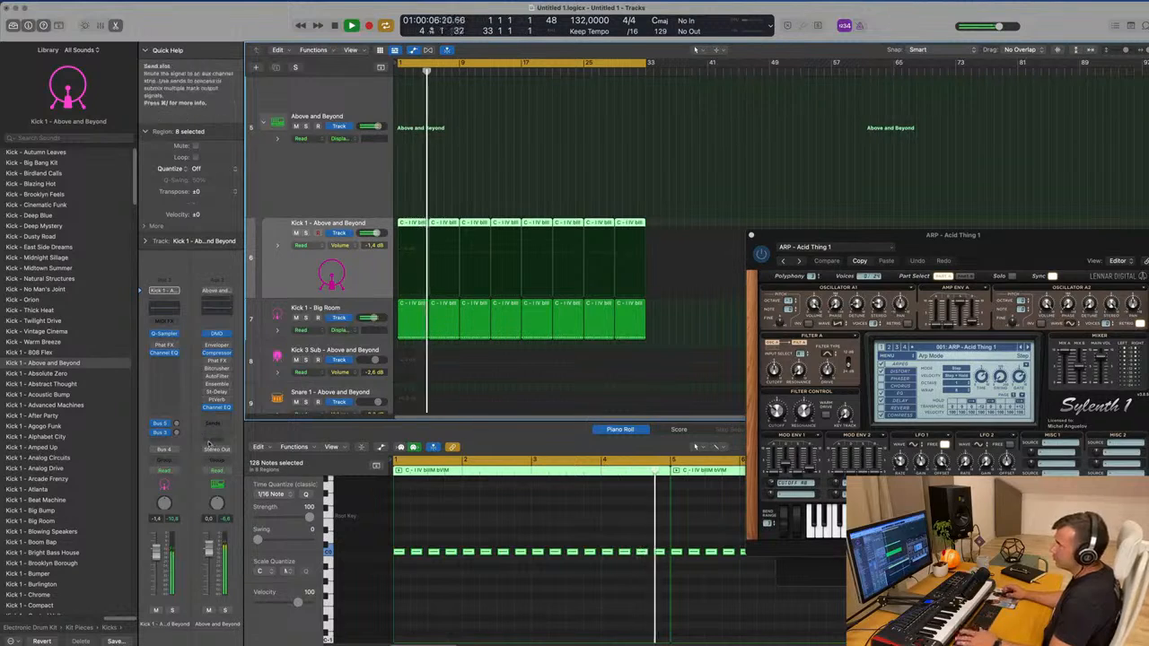
{"action": "left_click", "coordinate": [175, 450]}
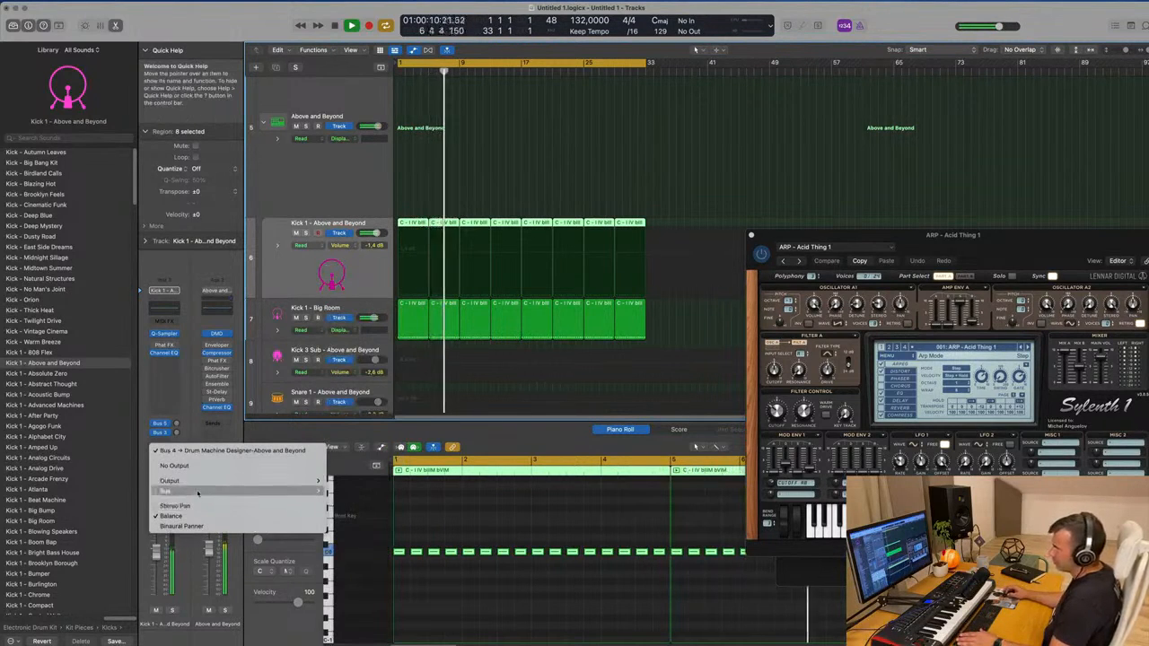
{"action": "mouse_move", "coordinate": [166, 491]}
{"action": "left_click", "coordinate": [339, 312]}
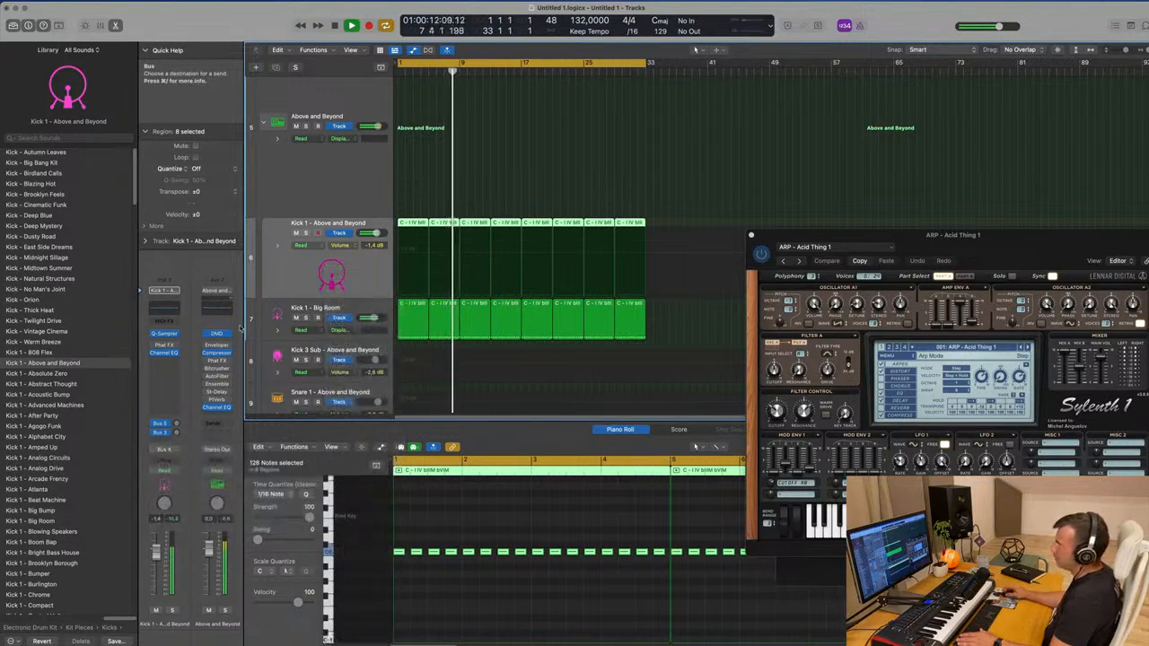
Route the Kick 1 - Big Room track's output to Bus 7 as well and lower the Aux 5 volume to -4.7 dB
{"action": "left_click", "coordinate": [367, 310]}
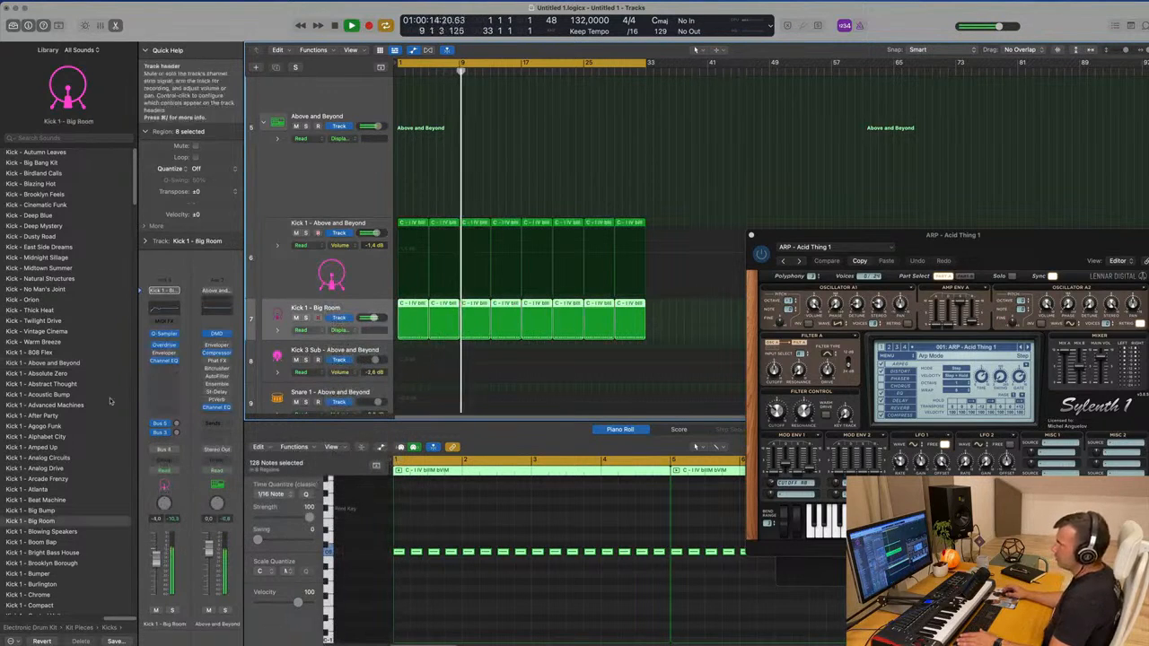
{"action": "left_click", "coordinate": [163, 450]}
{"action": "mouse_move", "coordinate": [177, 492]}
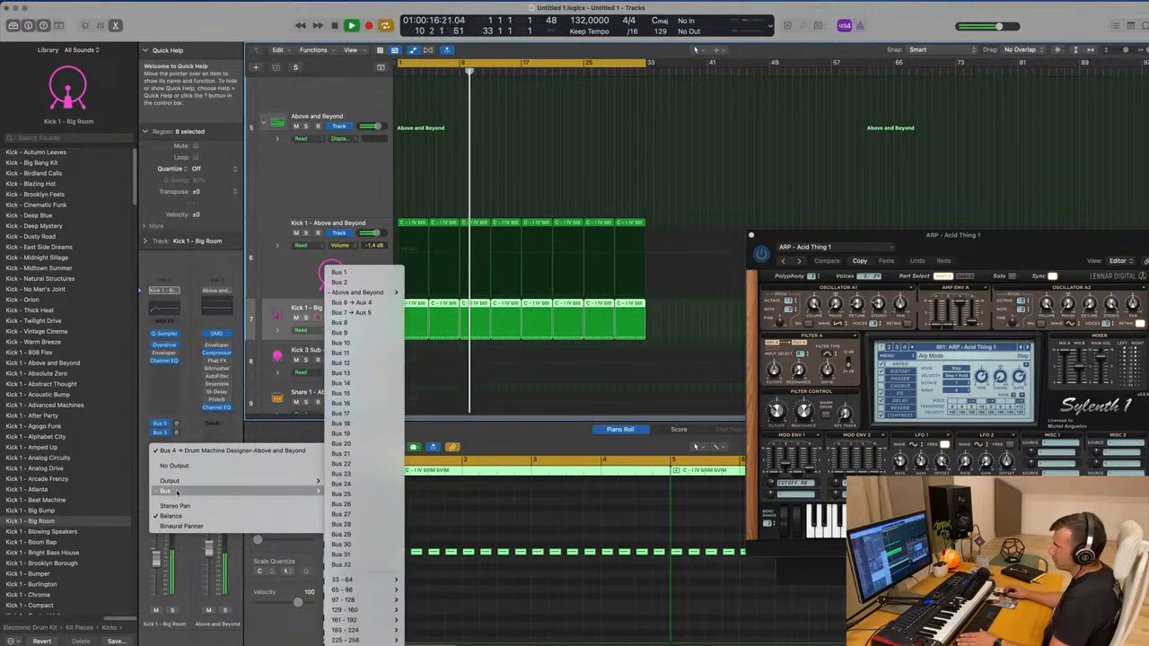
{"action": "left_click", "coordinate": [348, 314]}
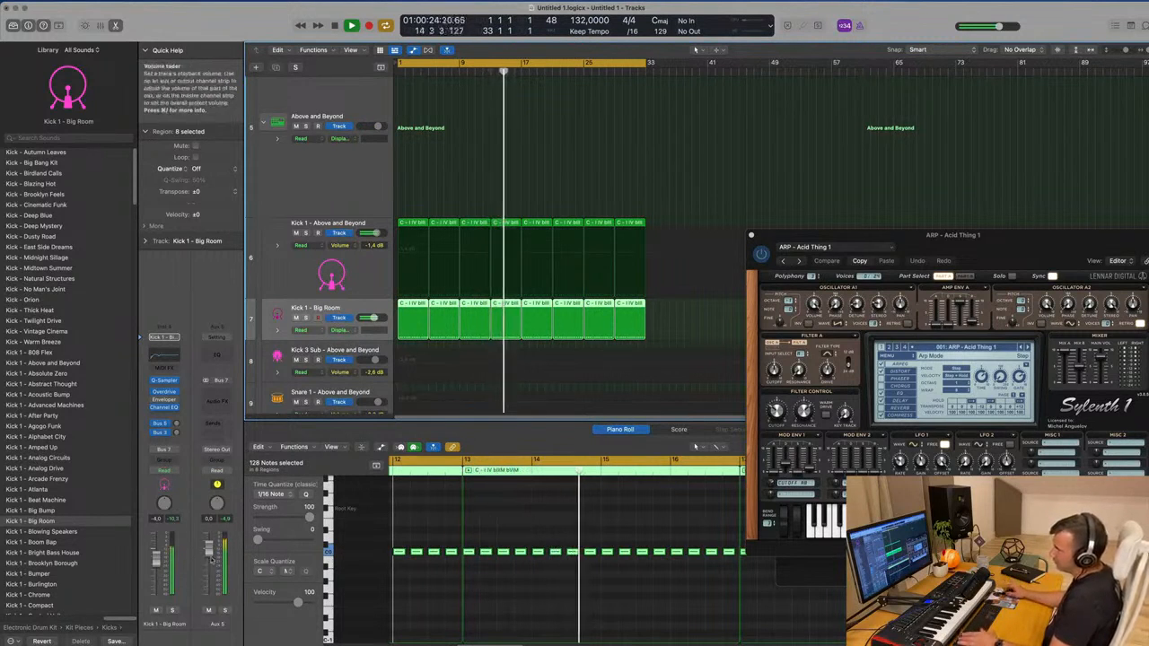
{"action": "left_click_drag", "start_coordinate": [209, 548], "coordinate": [209, 559]}
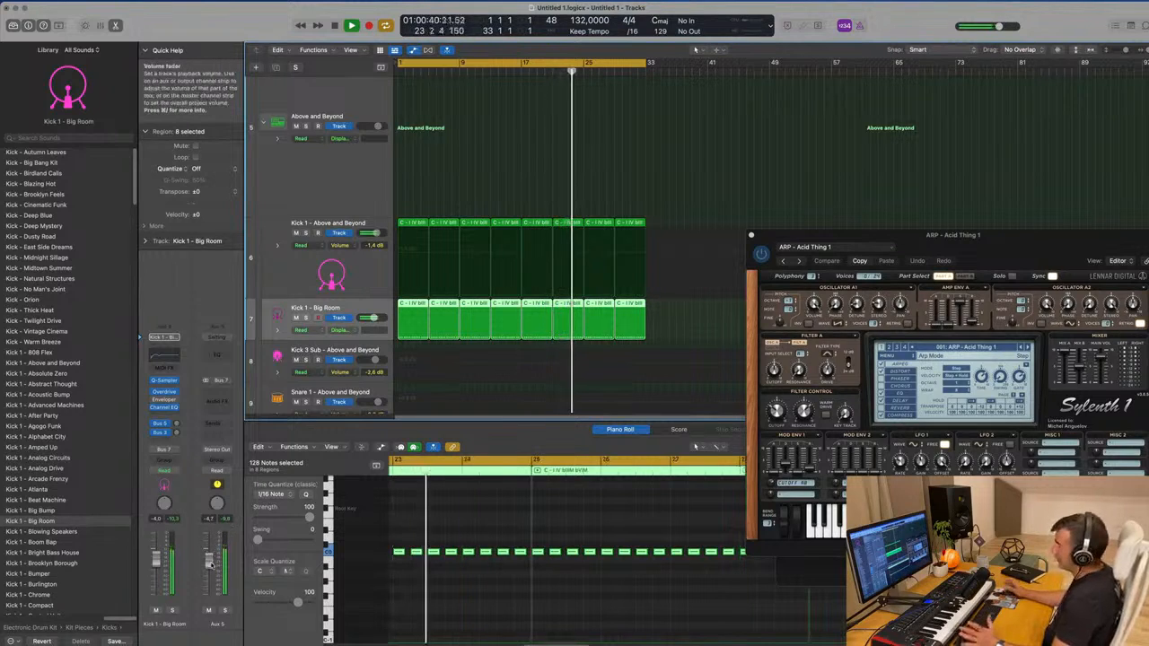
Return to the Perfect Pad 01 track and lower its volume to -11.0 dB
{"action": "scroll", "coordinate": [497, 210], "scroll_direction": "up", "scroll_amount": 10}
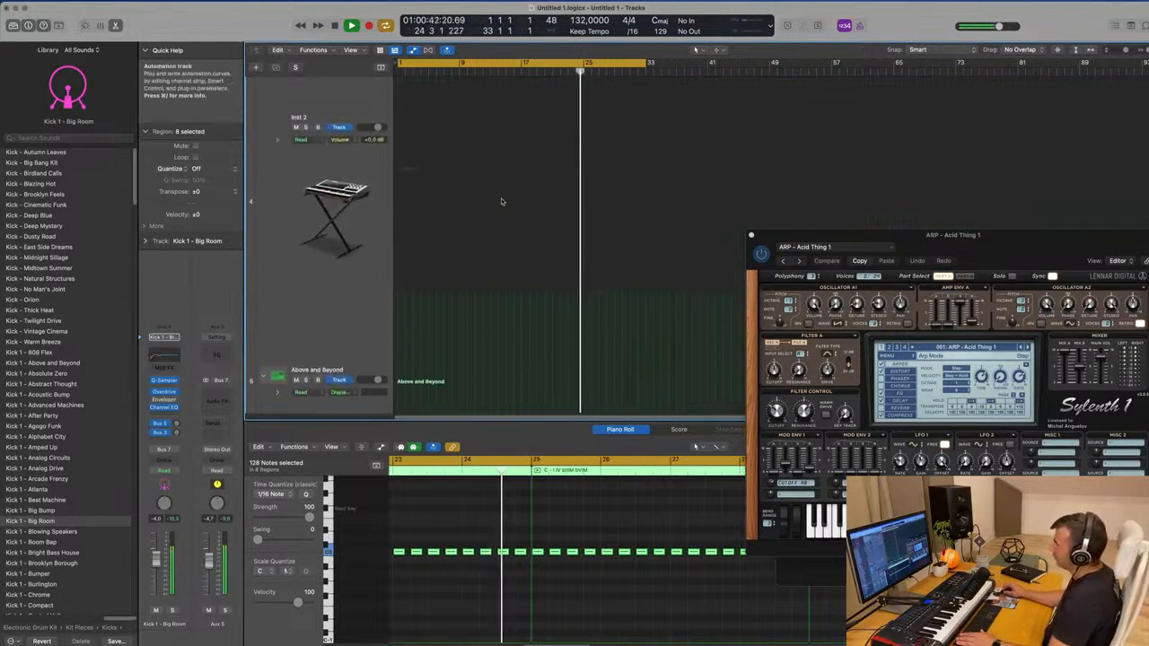
{"action": "scroll", "coordinate": [496, 210], "scroll_direction": "up", "scroll_amount": 3}
{"action": "left_click", "coordinate": [274, 161]}
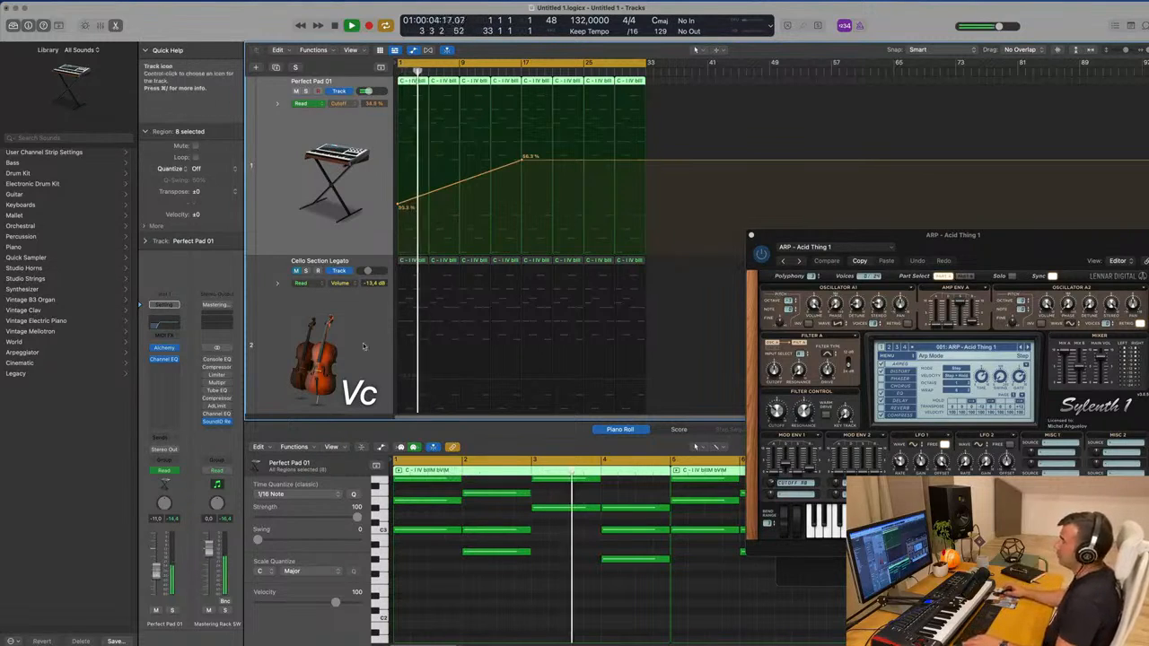
Extend the pad's Cutoff automation with a ramp falling from bar 17 to about 30% at bar 33
{"action": "scroll", "coordinate": [306, 307], "scroll_direction": "down", "scroll_amount": 3}
{"action": "scroll", "coordinate": [306, 307], "scroll_direction": "down", "scroll_amount": 8}
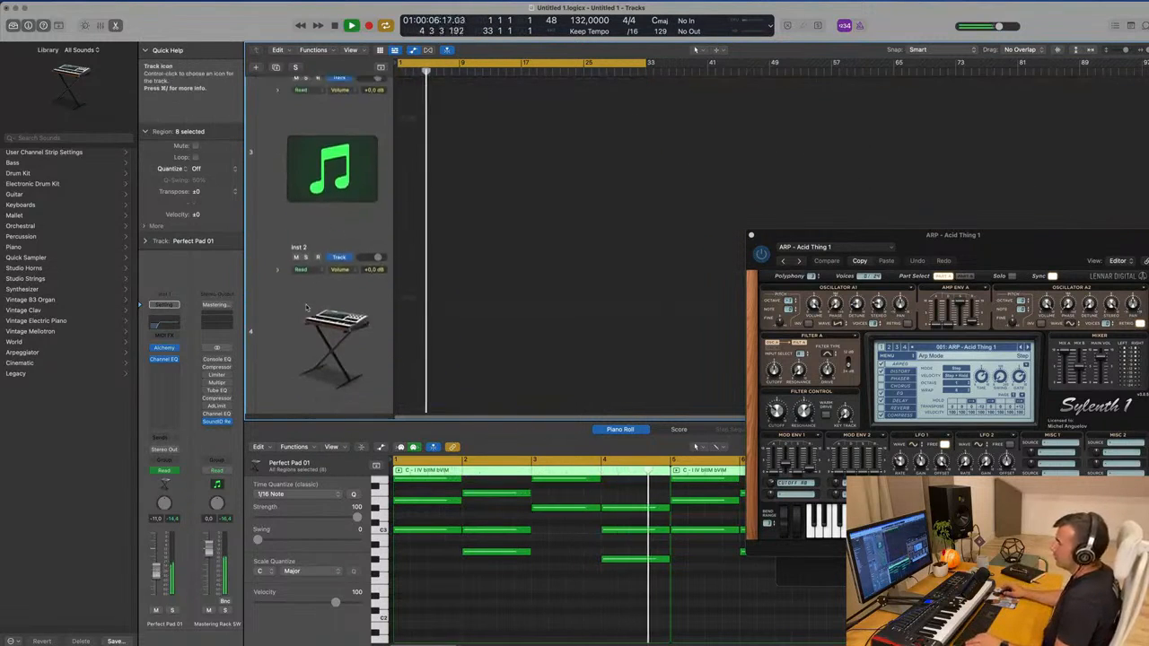
{"action": "scroll", "coordinate": [329, 314], "scroll_direction": "up", "scroll_amount": 10}
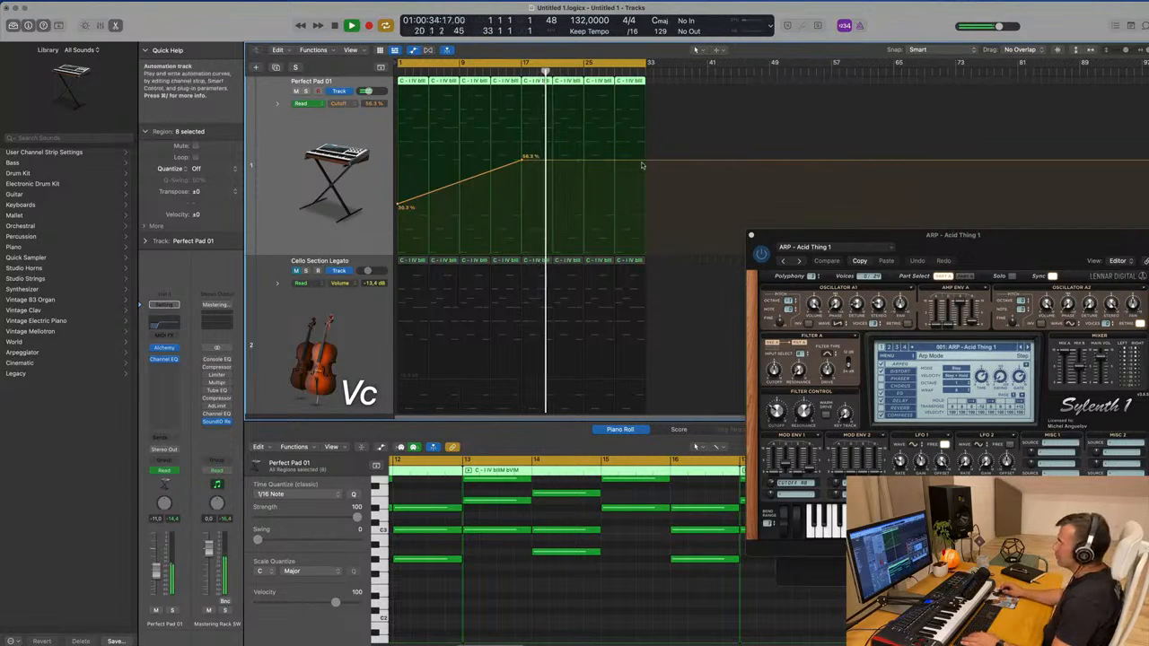
{"action": "left_click_drag", "start_coordinate": [648, 163], "coordinate": [648, 205]}
Select and unmute the Cello Section Legato track and play from the beginning
{"action": "scroll", "coordinate": [415, 182], "scroll_direction": "down", "scroll_amount": 5}
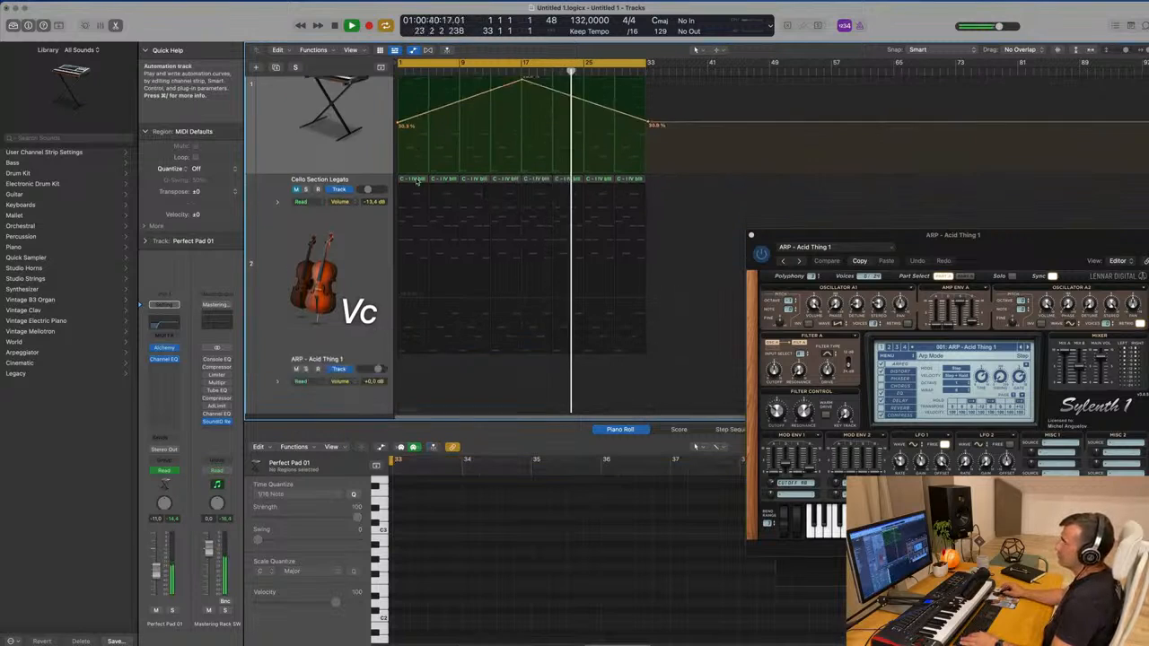
{"action": "scroll", "coordinate": [415, 182], "scroll_direction": "down", "scroll_amount": 2}
{"action": "left_click", "coordinate": [289, 148]}
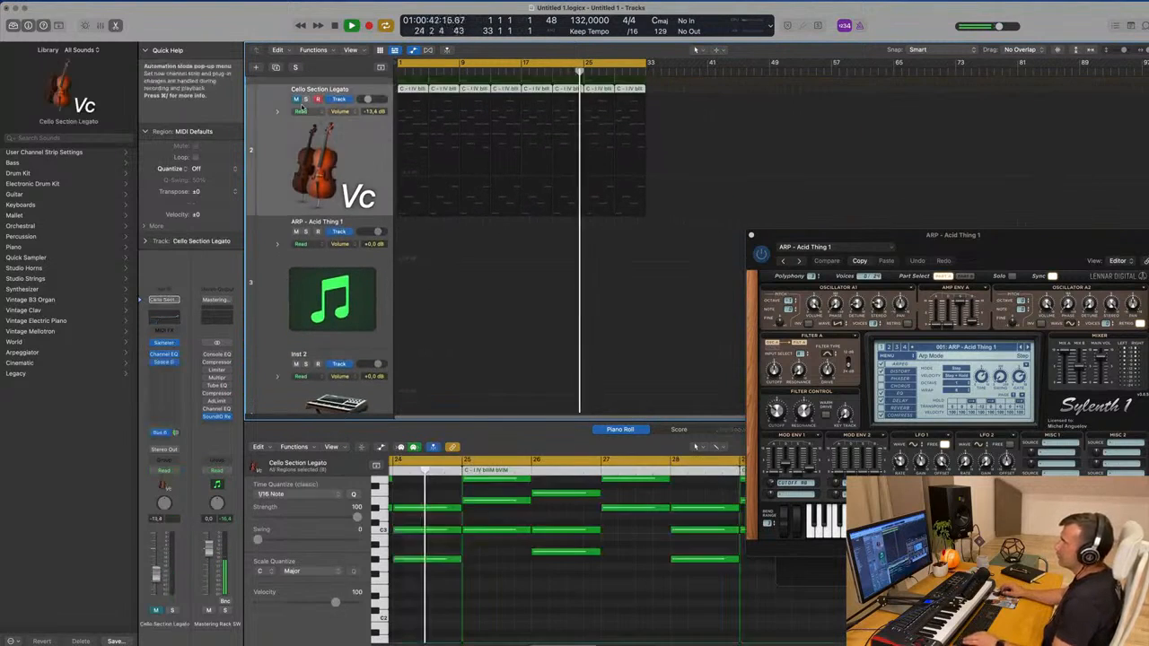
{"action": "key", "text": "Return"}
{"action": "key", "text": "Return"}
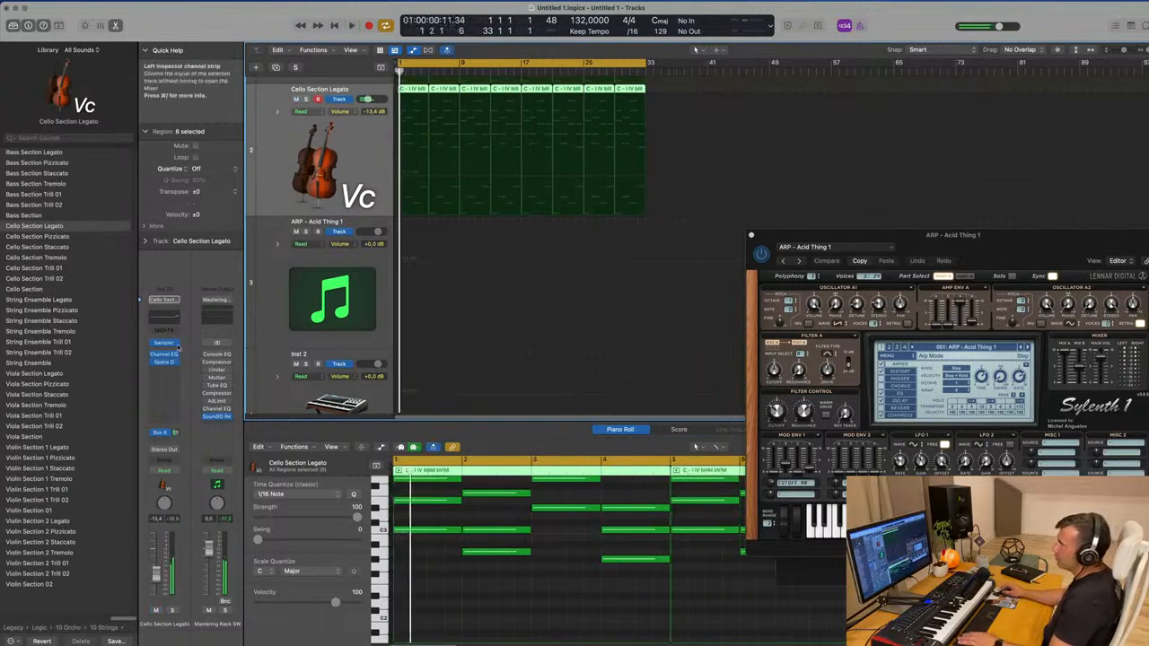
Add a 24 dB/oct low cut at 218 Hz in the cello's Channel EQ and lower the track's volume to -23.0 dB
{"action": "left_click", "coordinate": [164, 353]}
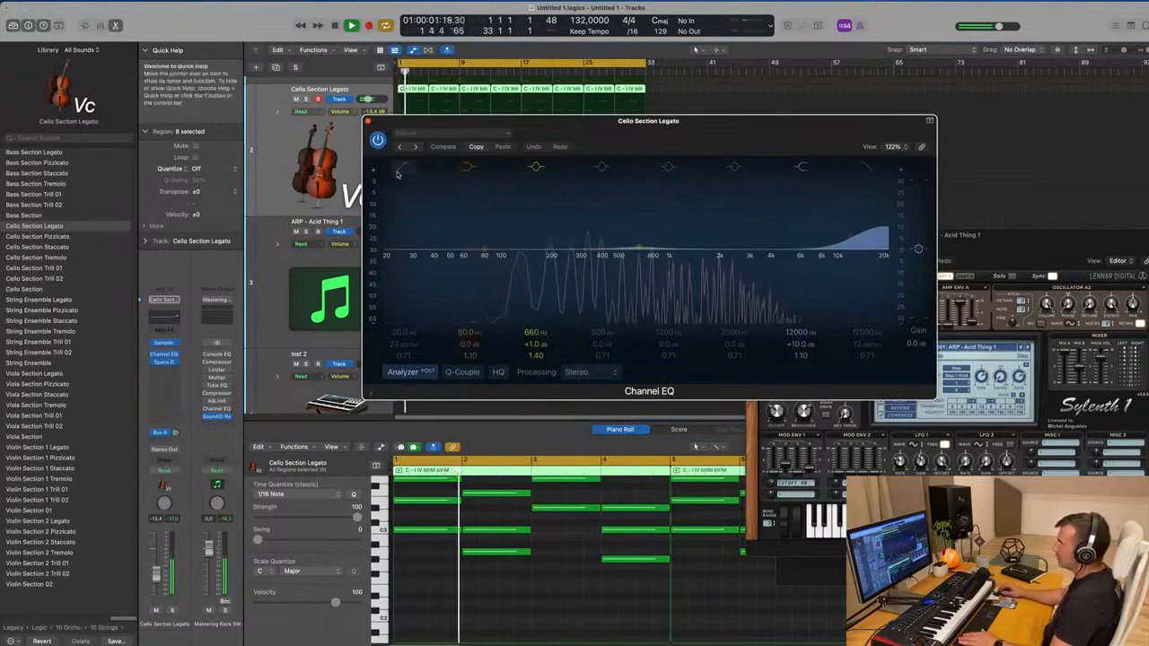
{"action": "left_click_drag", "start_coordinate": [404, 258], "coordinate": [541, 242]}
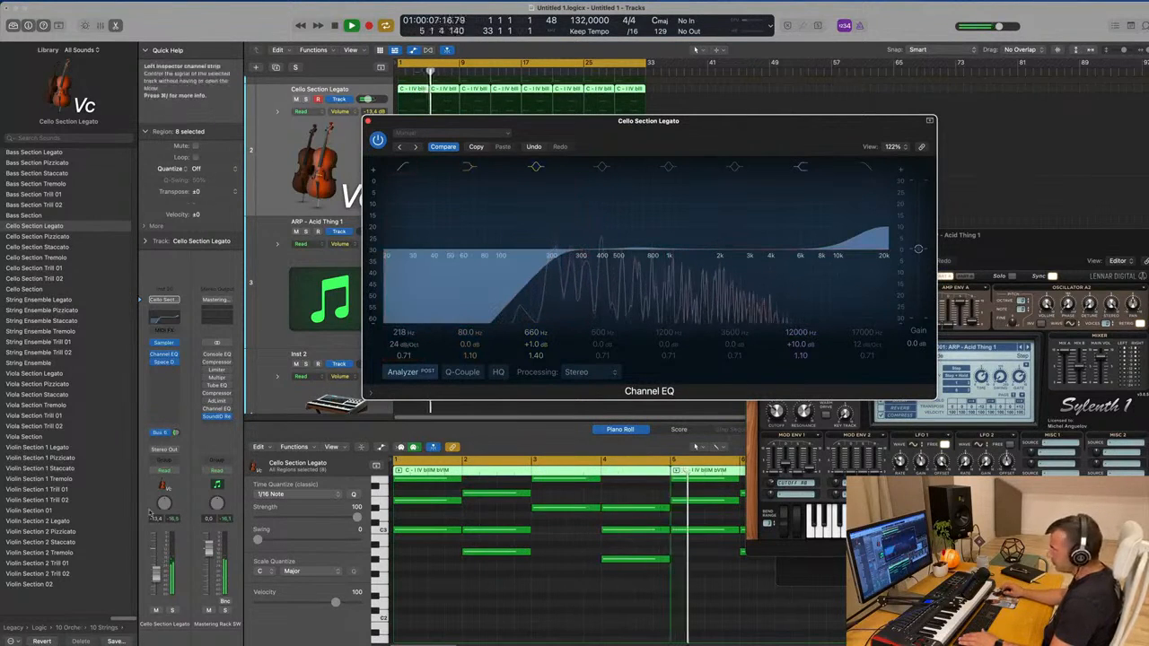
{"action": "left_click_drag", "start_coordinate": [156, 574], "coordinate": [155, 594]}
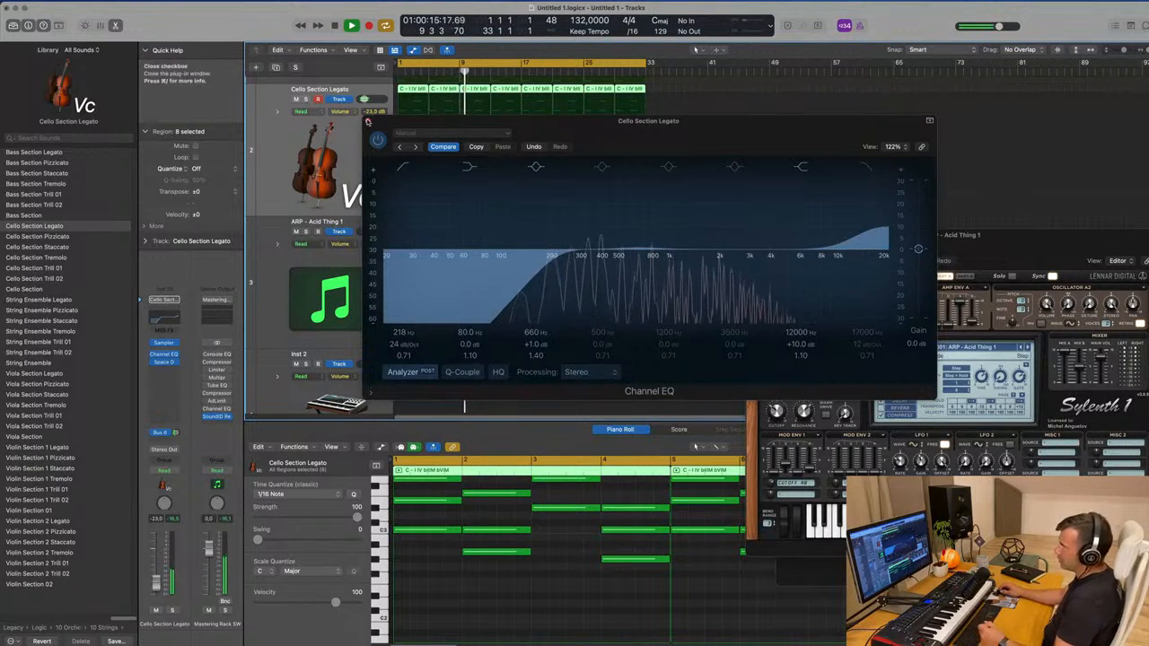
{"action": "left_click", "coordinate": [367, 121]}
Copy the first Kick 1 - Big Room region to bar 1 of the first snare track
{"action": "scroll", "coordinate": [365, 175], "scroll_direction": "up", "scroll_amount": 3}
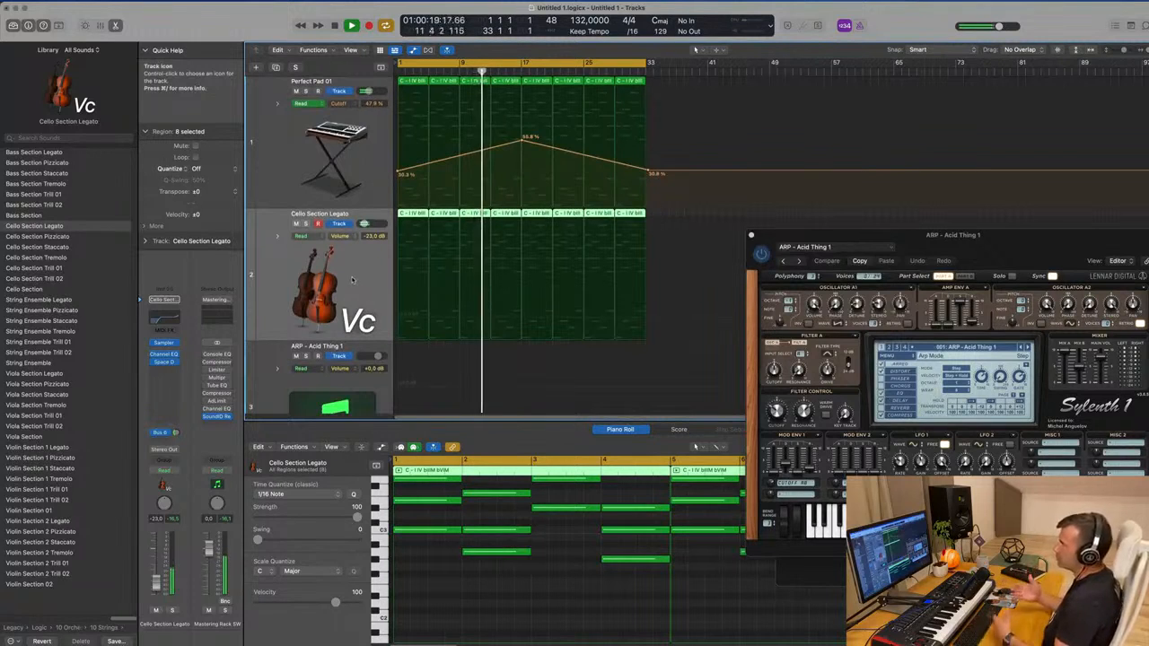
{"action": "scroll", "coordinate": [359, 278], "scroll_direction": "down", "scroll_amount": 4}
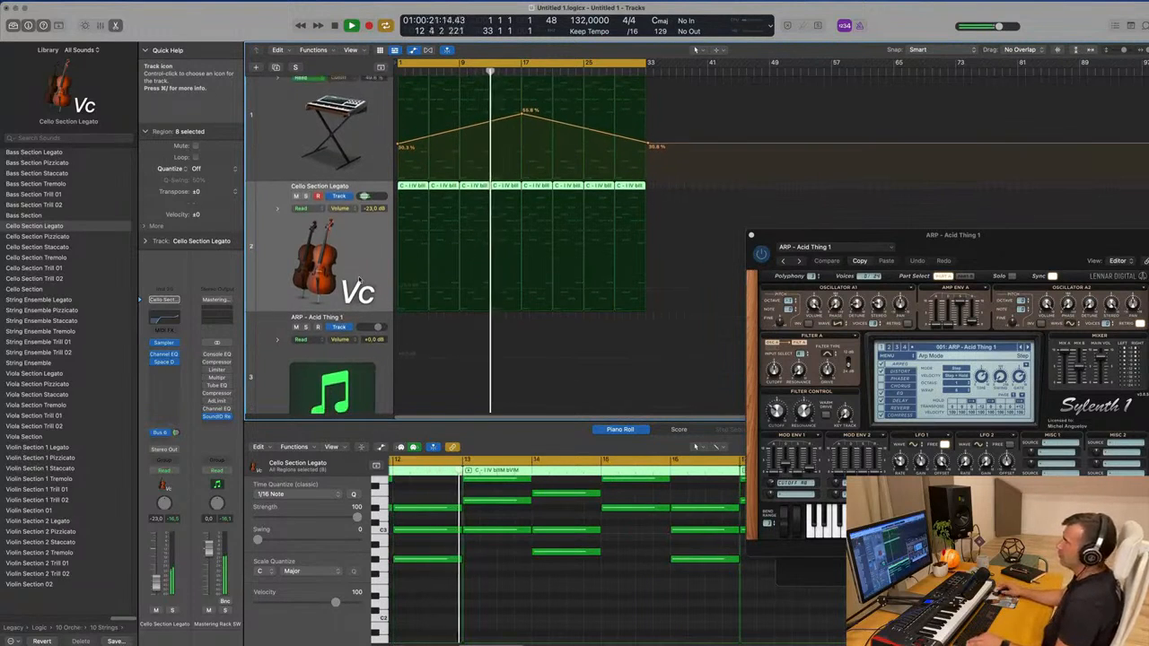
{"action": "scroll", "coordinate": [360, 277], "scroll_direction": "down", "scroll_amount": 5}
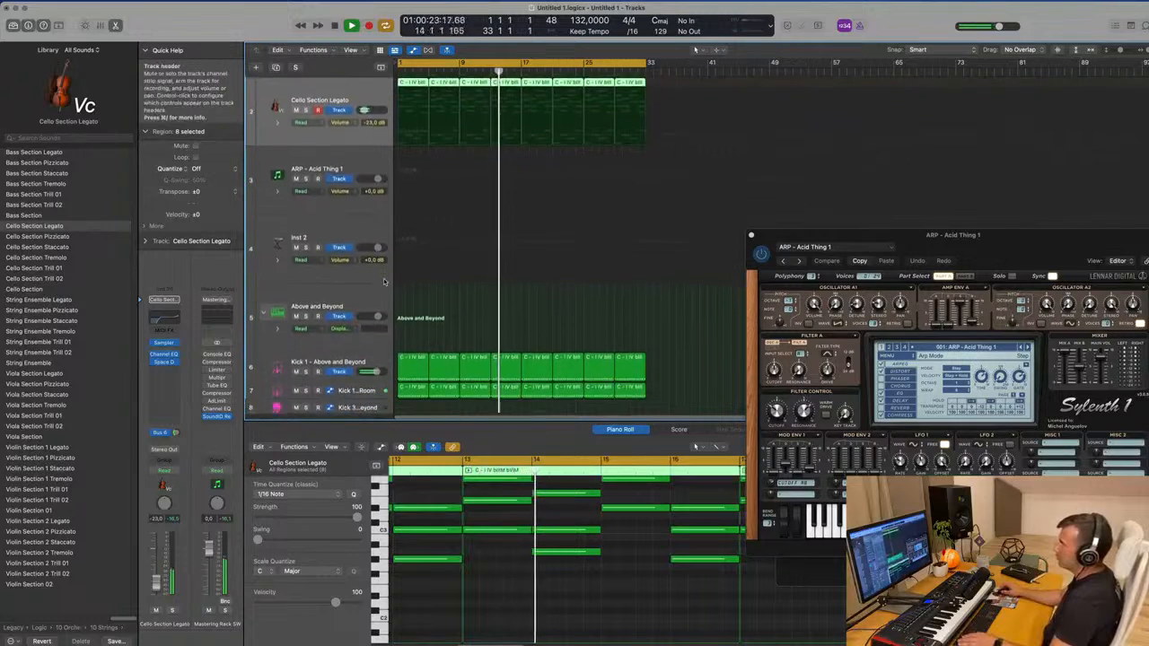
{"action": "scroll", "coordinate": [384, 282], "scroll_direction": "down", "scroll_amount": 5}
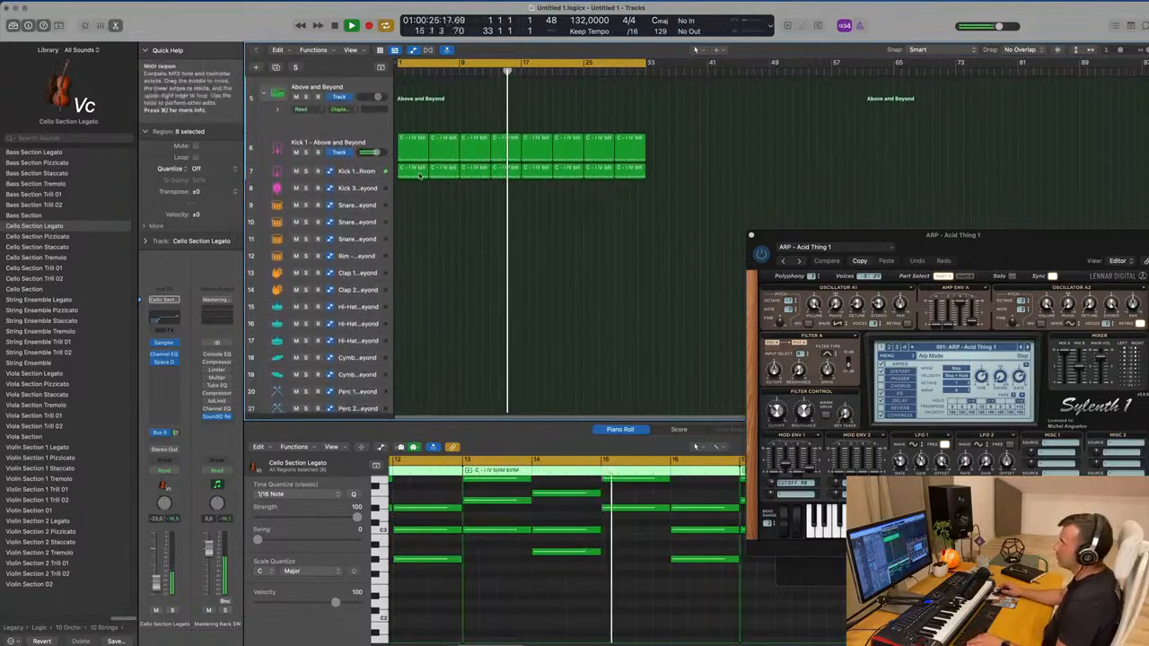
{"action": "left_click", "coordinate": [412, 172]}
{"action": "left_click_drag", "start_coordinate": [412, 176], "coordinate": [412, 208]}
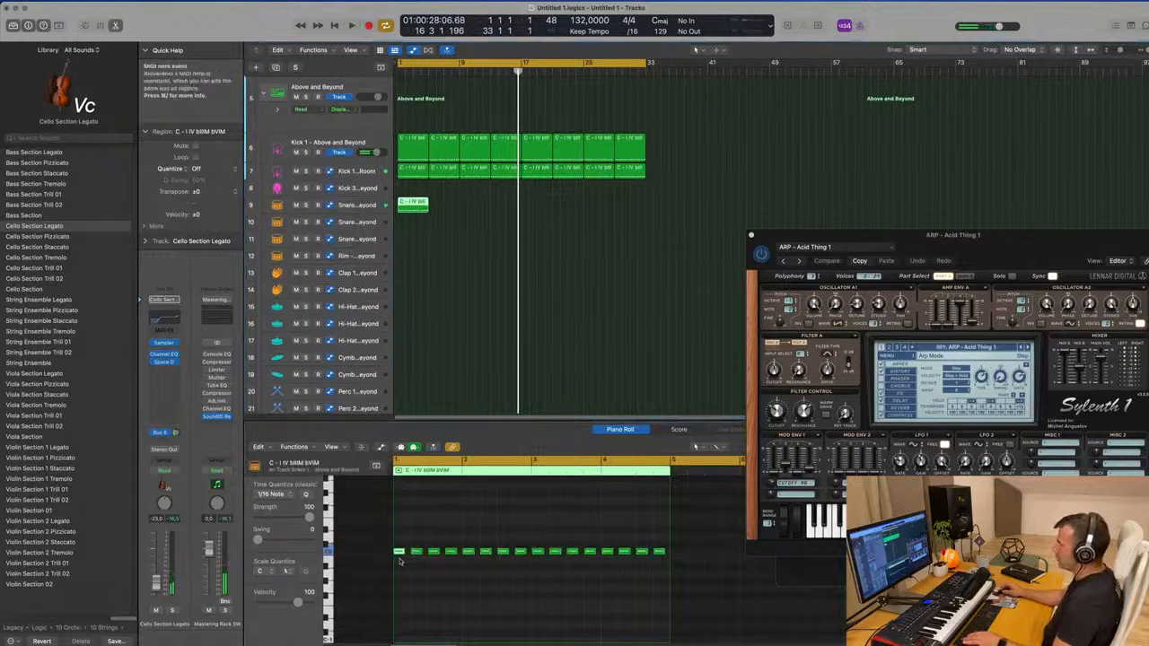
Delete the snare region's notes on beats 1 and 3, transpose the remaining notes and play from the beginning
{"action": "left_click", "coordinate": [399, 550]}
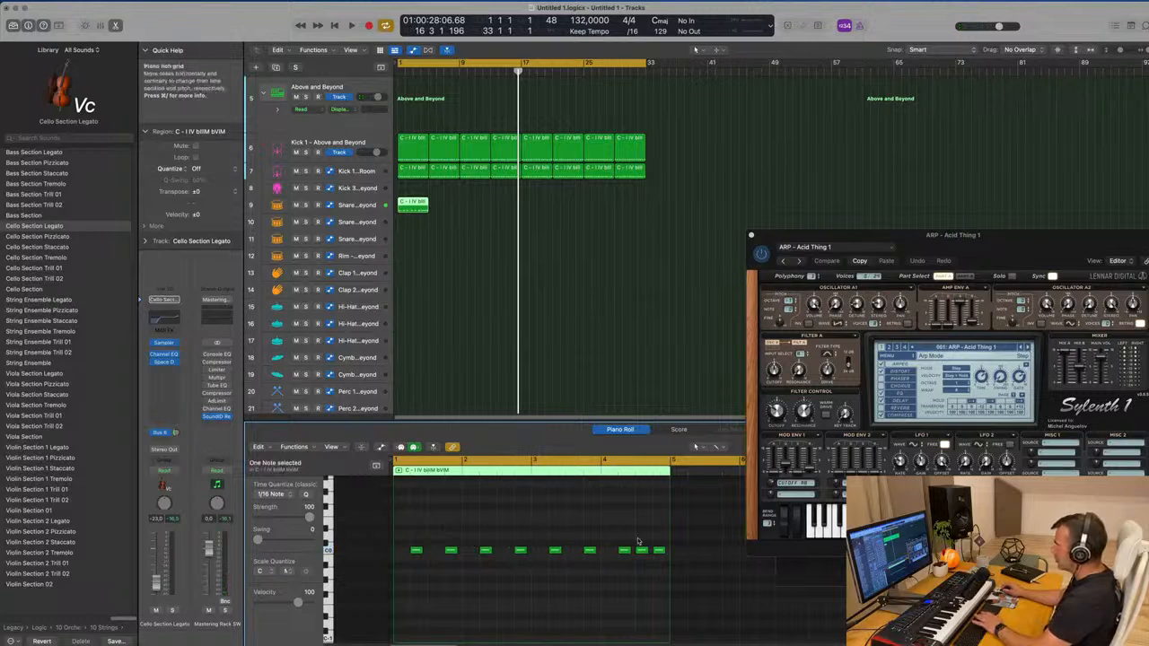
{"action": "left_click_drag", "start_coordinate": [422, 538], "coordinate": [663, 569]}
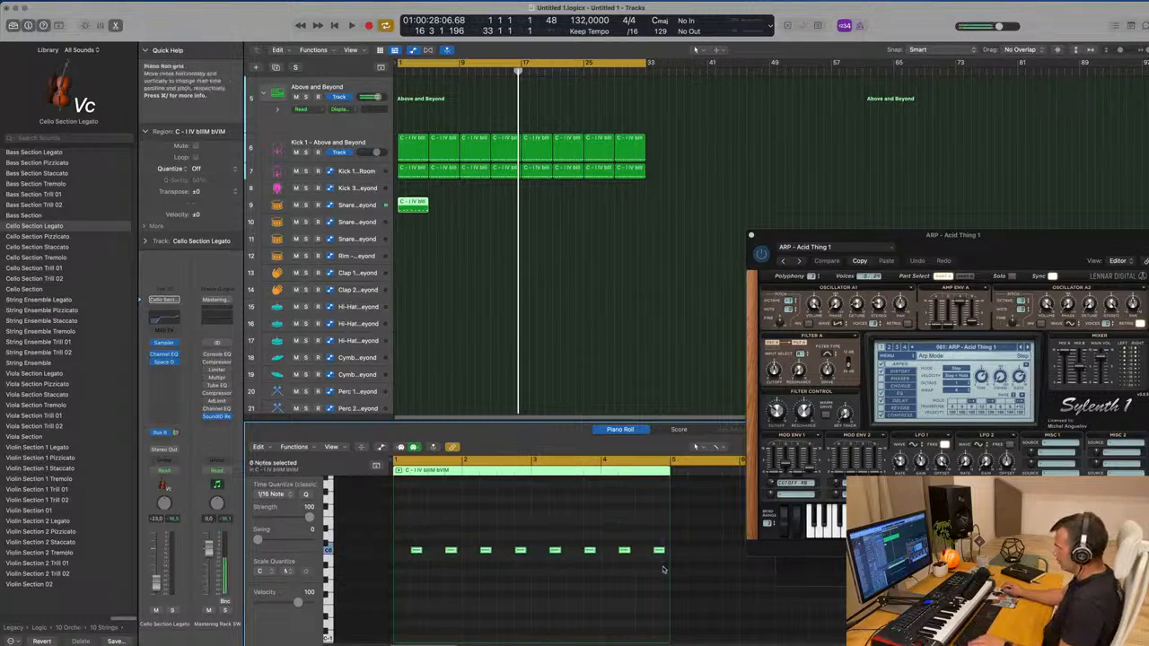
{"action": "key", "text": "space"}
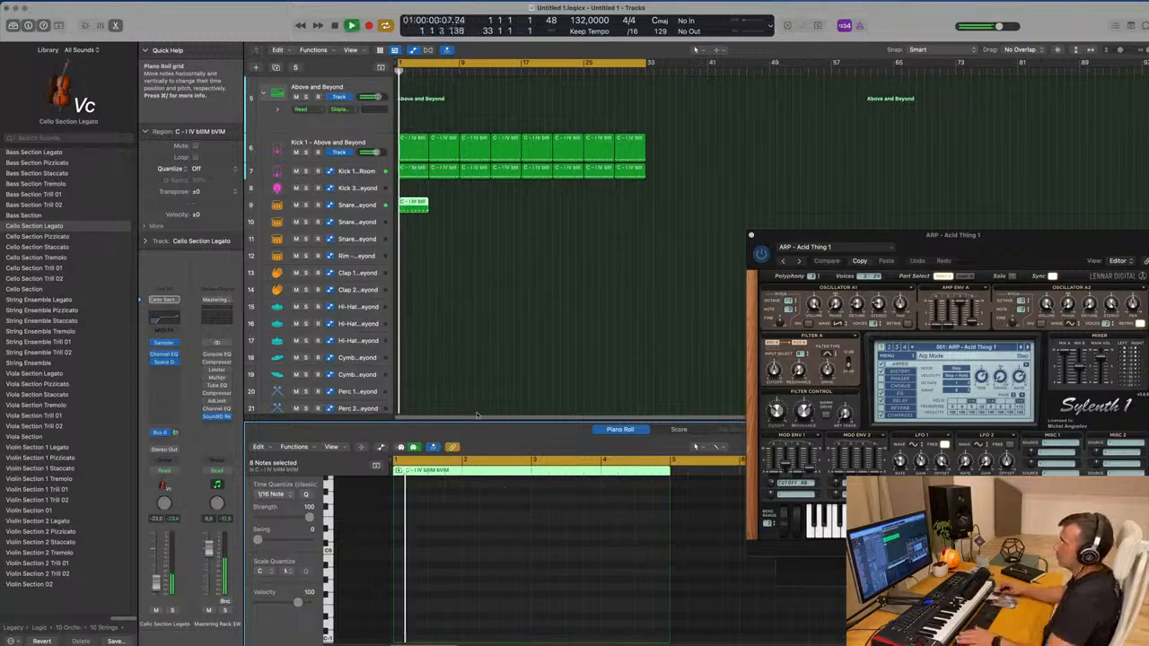
Load the Snare 1 - Roland TR-909 patch on the first snare track
{"action": "mouse_move", "coordinate": [422, 205]}
{"action": "left_mouse_down"}
{"action": "mouse_move", "coordinate": [414, 237]}
{"action": "mouse_move", "coordinate": [414, 205]}
{"action": "left_mouse_up"}
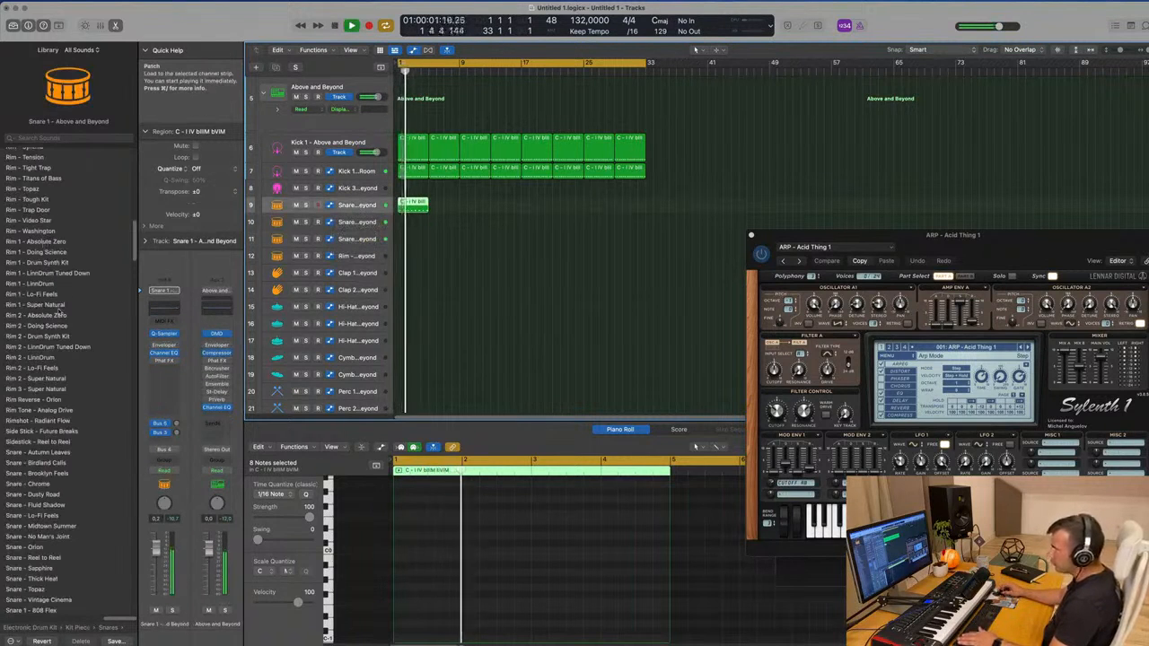
{"action": "scroll", "coordinate": [61, 317], "scroll_direction": "down", "scroll_amount": 5}
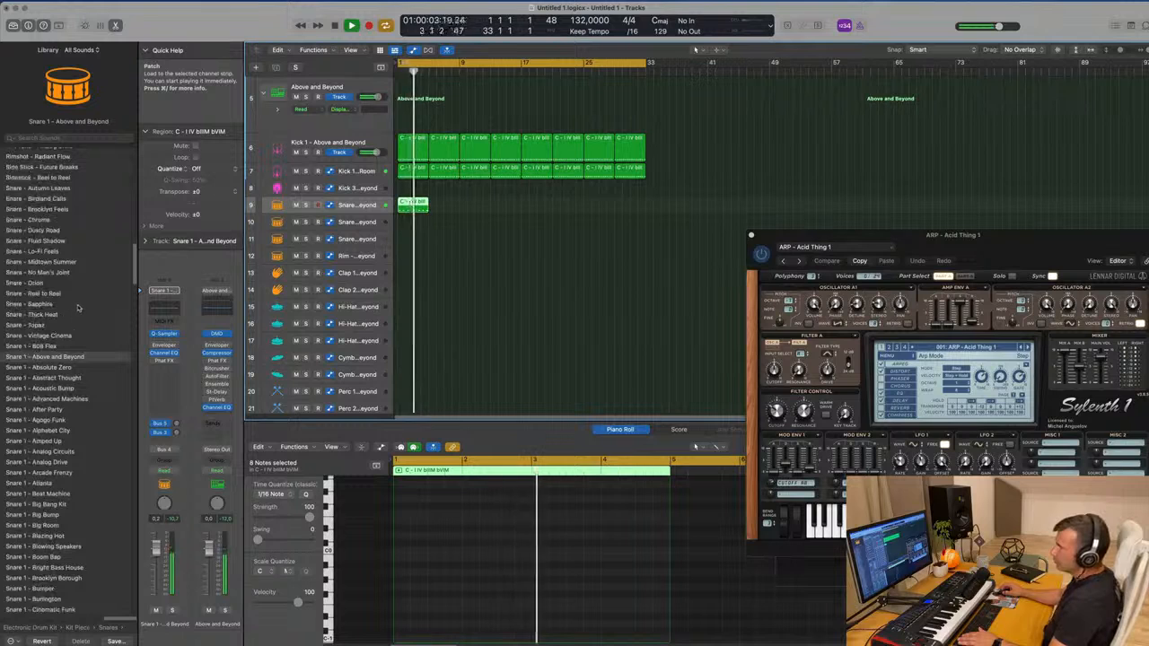
{"action": "scroll", "coordinate": [78, 308], "scroll_direction": "down", "scroll_amount": 10}
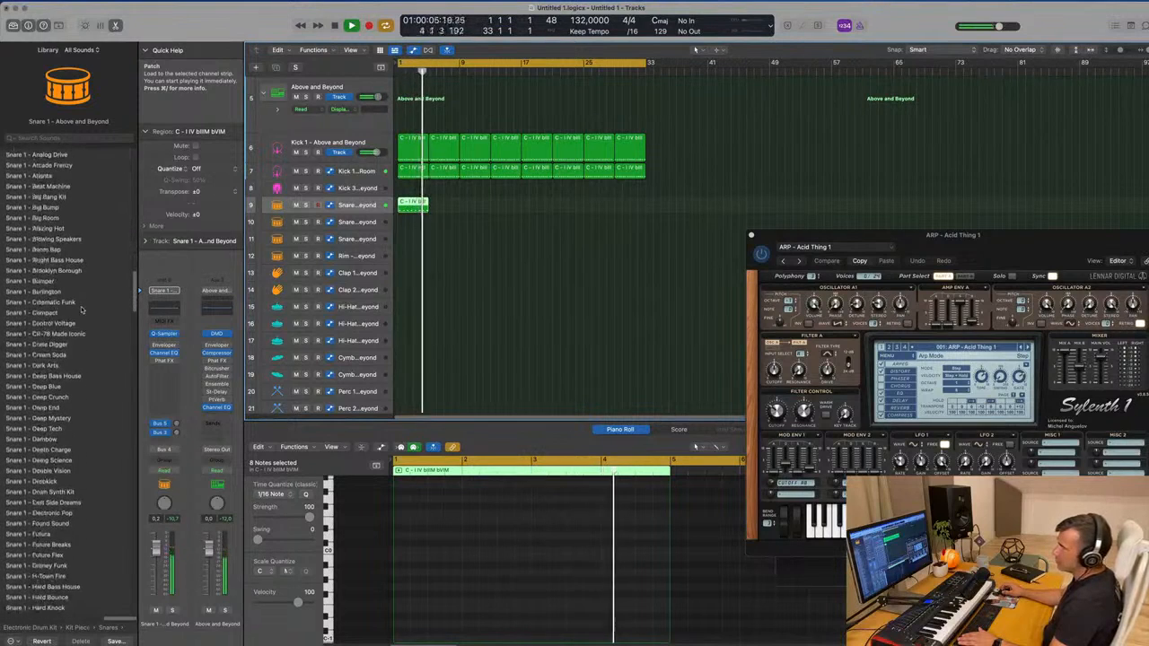
{"action": "scroll", "coordinate": [82, 310], "scroll_direction": "down", "scroll_amount": 9}
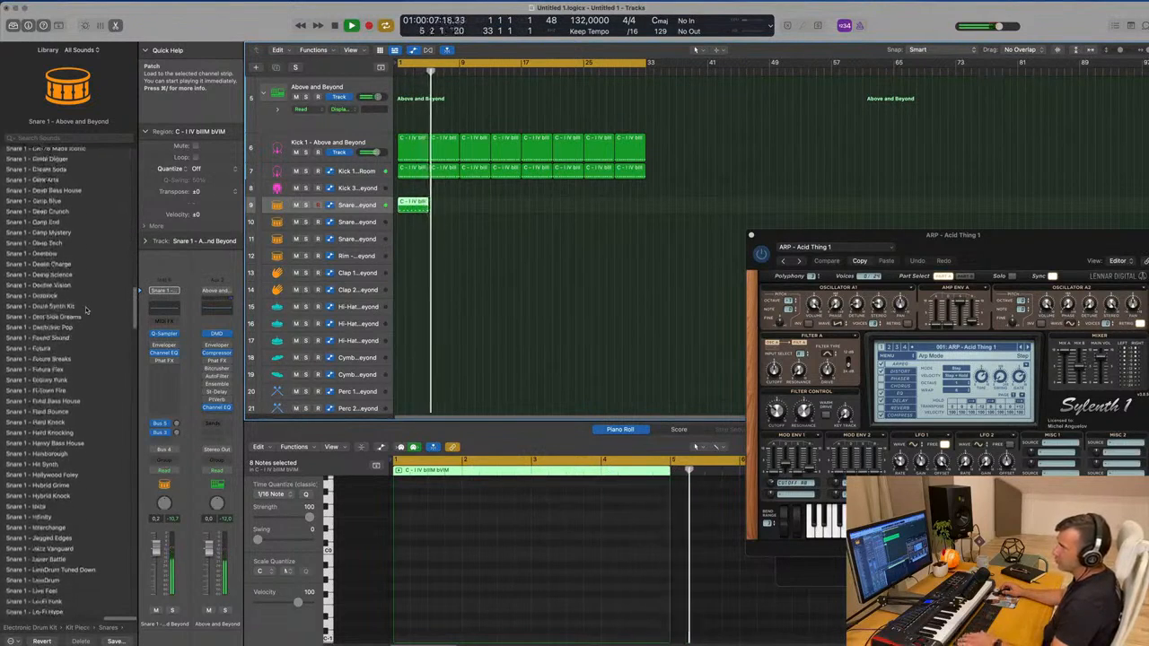
{"action": "scroll", "coordinate": [87, 310], "scroll_direction": "down", "scroll_amount": 18}
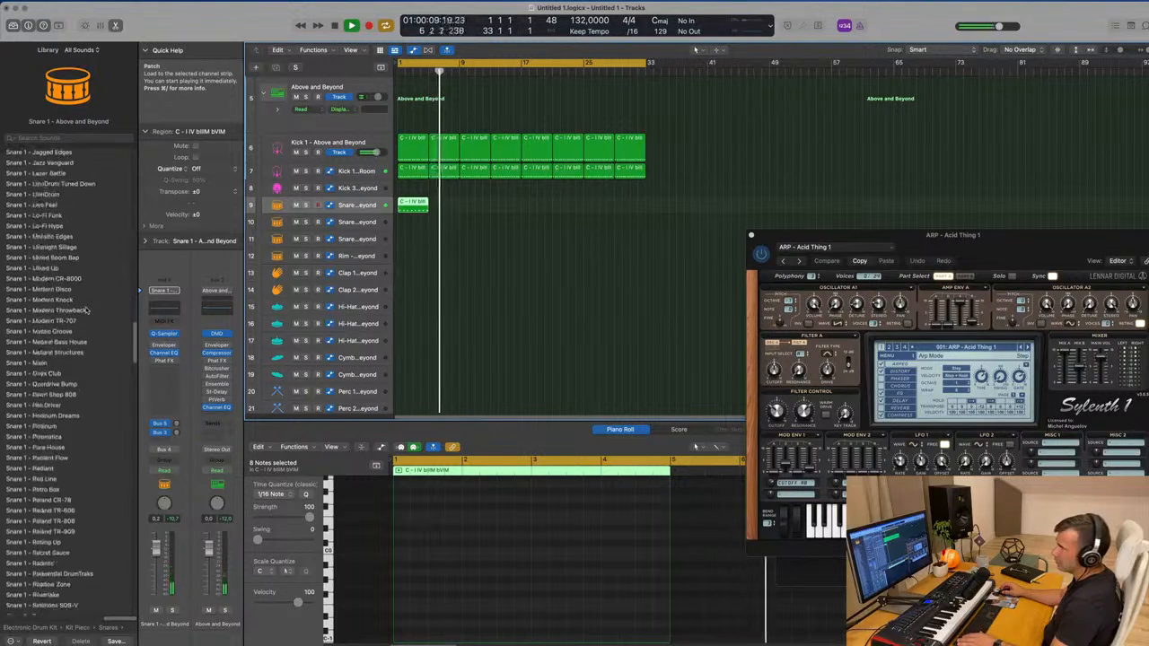
{"action": "scroll", "coordinate": [86, 310], "scroll_direction": "down", "scroll_amount": 17}
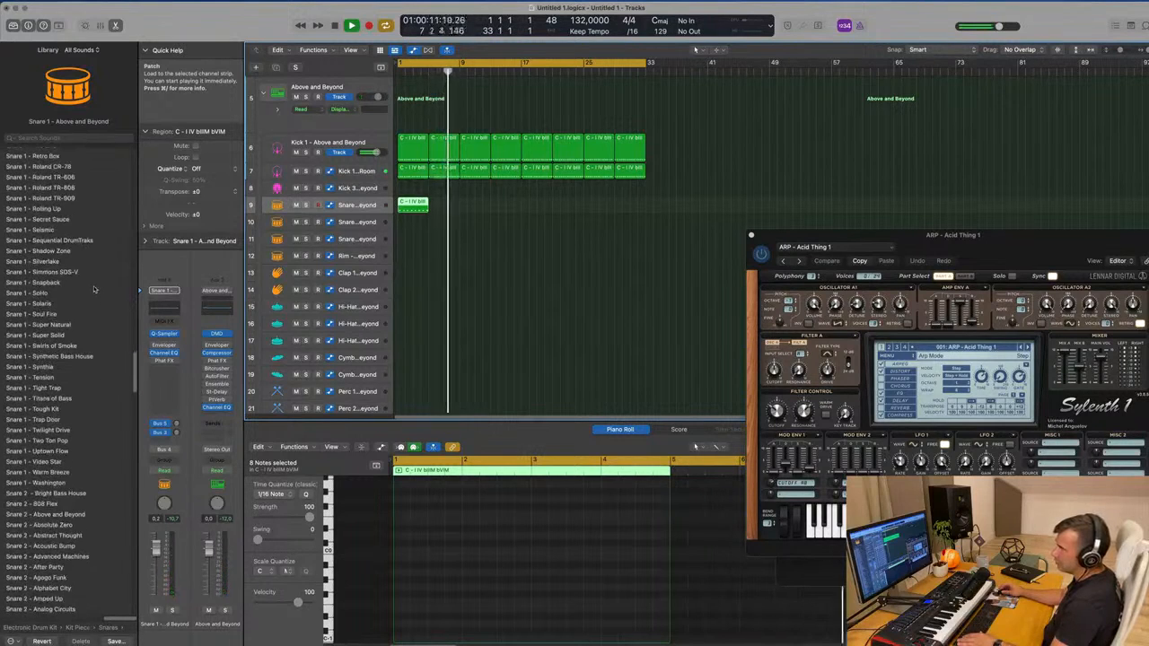
{"action": "scroll", "coordinate": [96, 328], "scroll_direction": "up", "scroll_amount": 3}
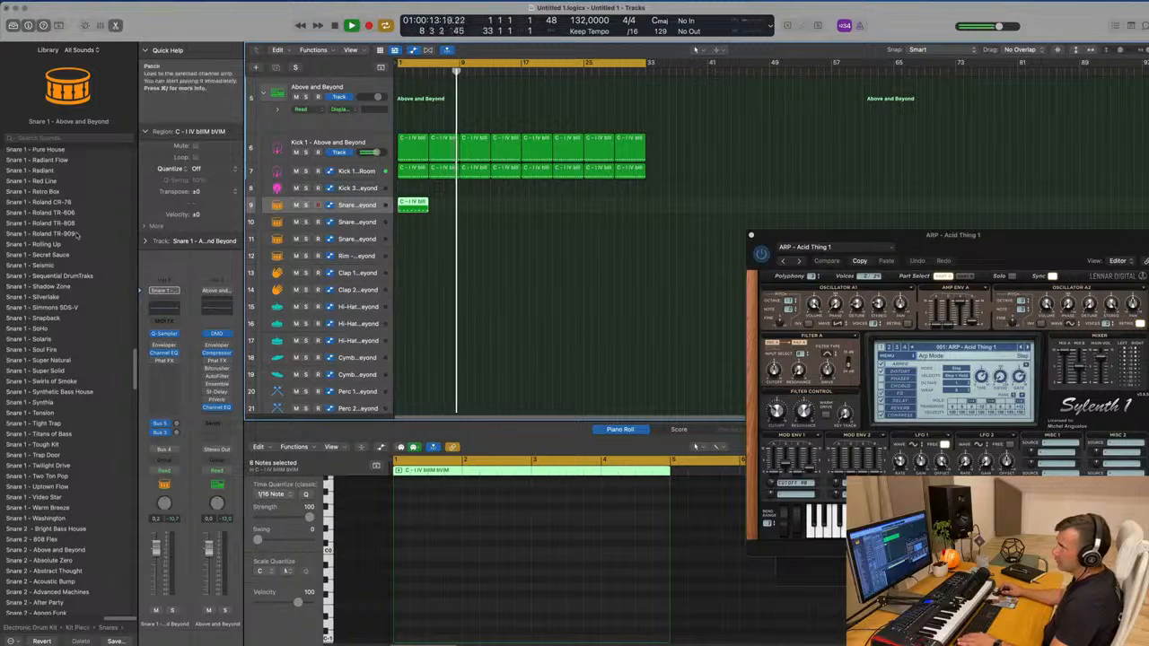
{"action": "left_click", "coordinate": [67, 233]}
Stop playback and repeat the snare region until it fills the track up to bar 33
{"action": "key", "text": "space"}
{"action": "left_click", "coordinate": [436, 206]}
{"action": "left_click", "coordinate": [413, 204]}
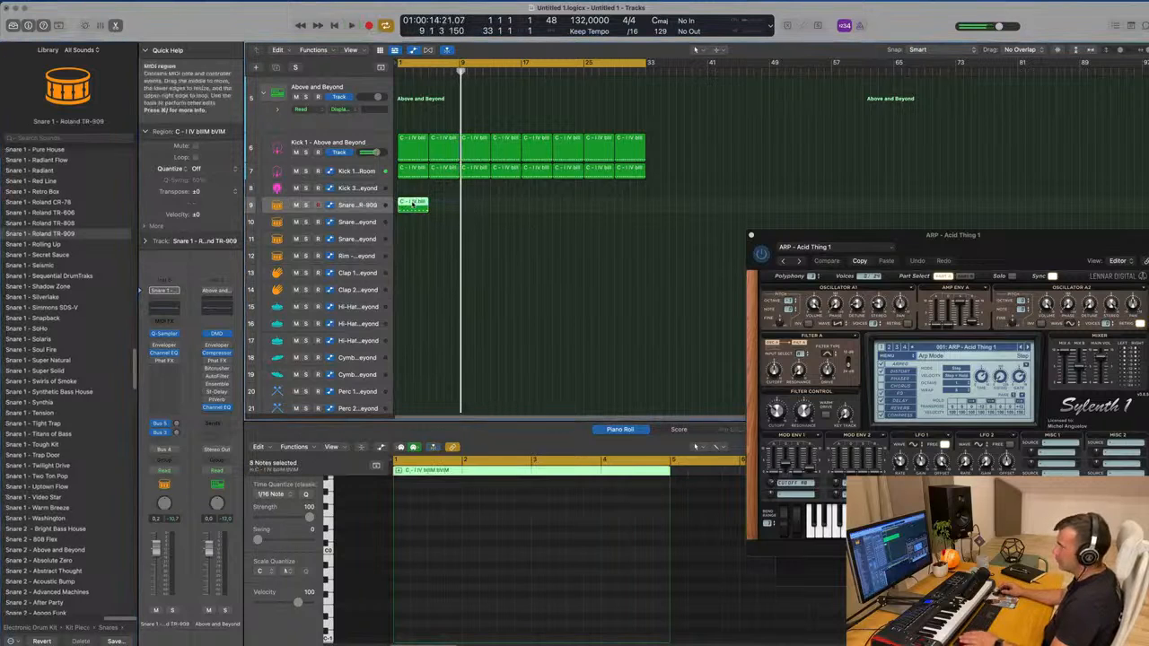
{"action": "key", "text": "super+r"}
{"action": "key", "text": "super+r"}
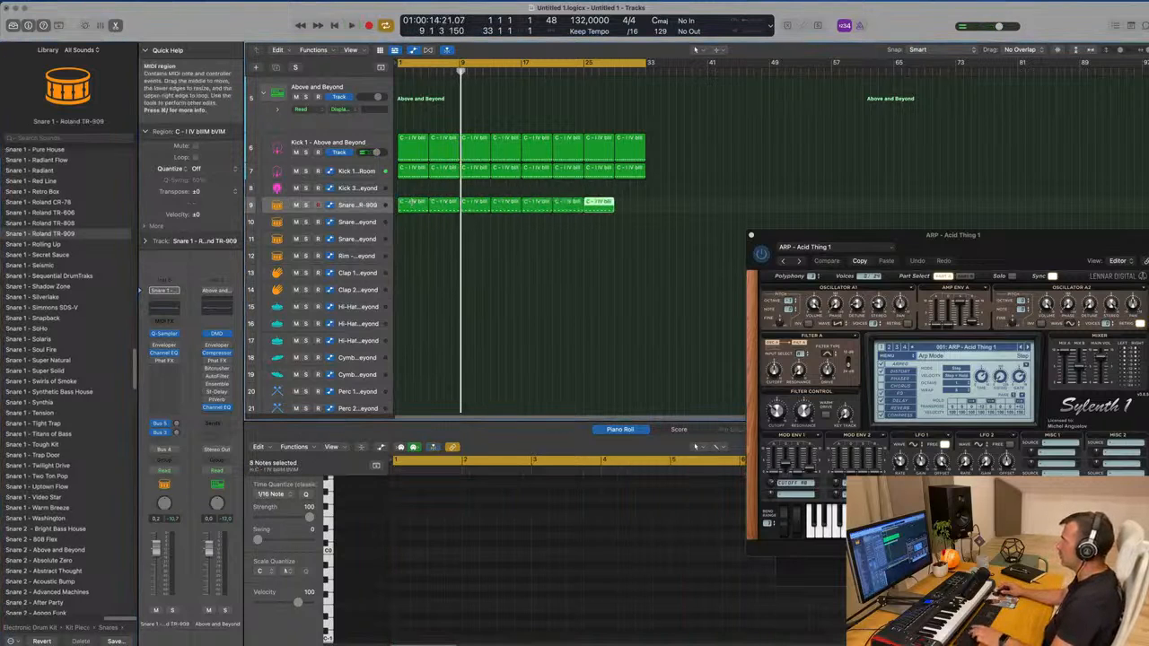
Play the arrangement from the beginning and lower the TR-909 snare track's volume to -8.2 dB
{"action": "key", "text": "space"}
{"action": "left_click", "coordinate": [366, 206]}
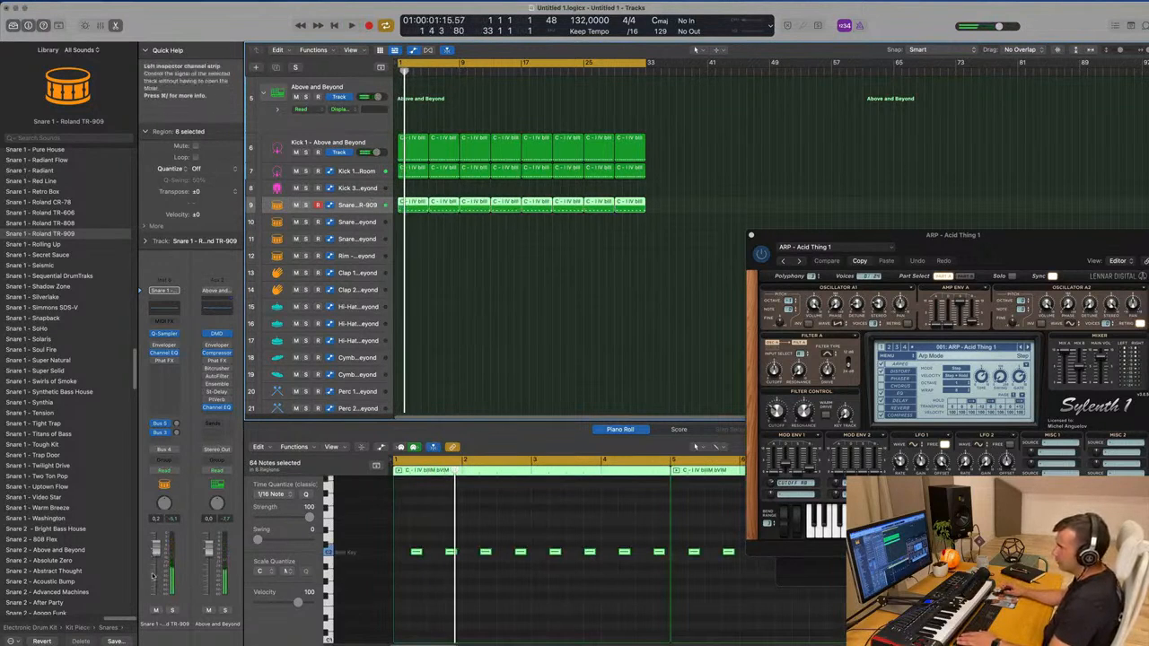
{"action": "key", "text": "space"}
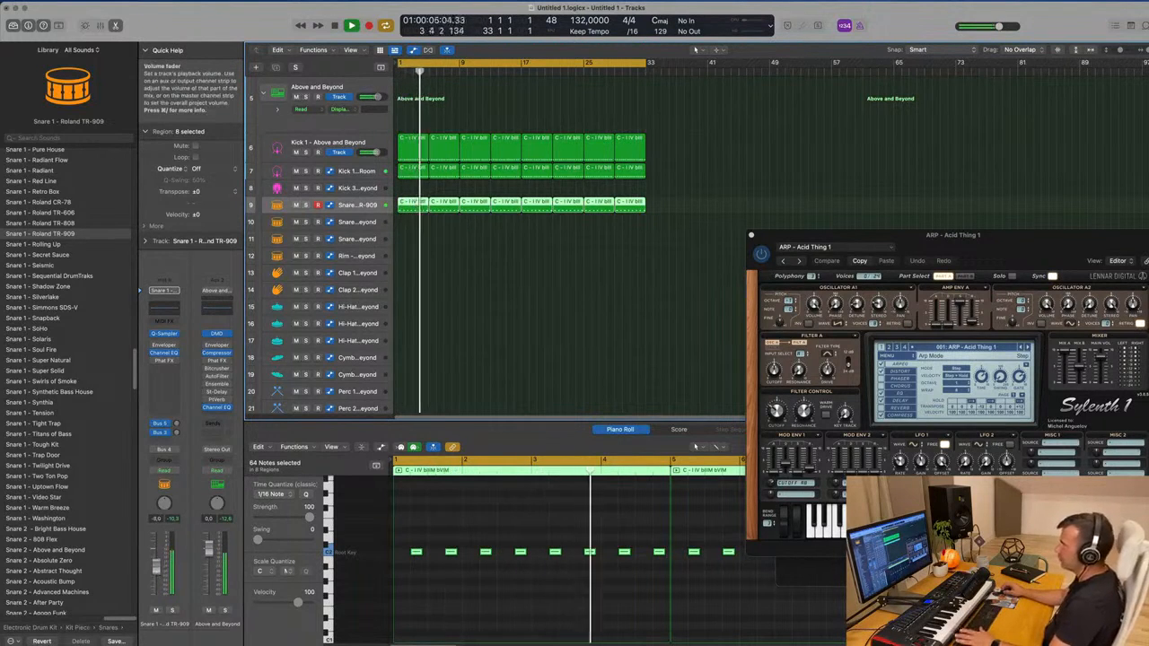
{"action": "left_click_drag", "start_coordinate": [157, 570], "coordinate": [158, 573]}
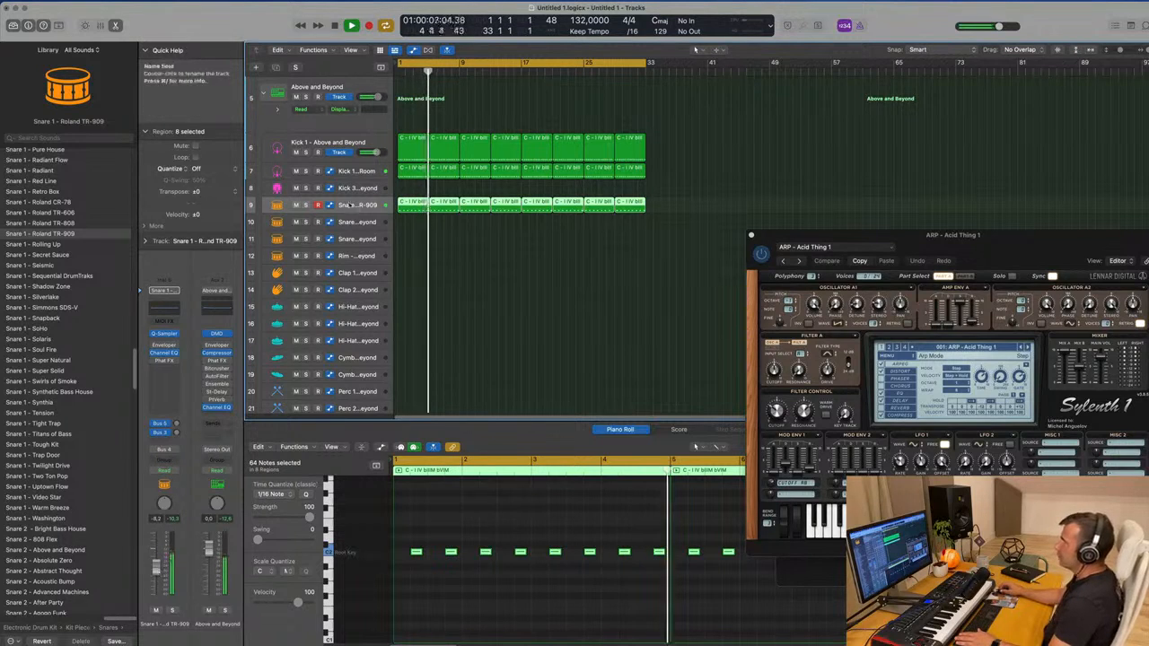
Audition the drums with the Kick 1 - Above and Beyond track muted and unmute it again
{"action": "left_click", "coordinate": [296, 153]}
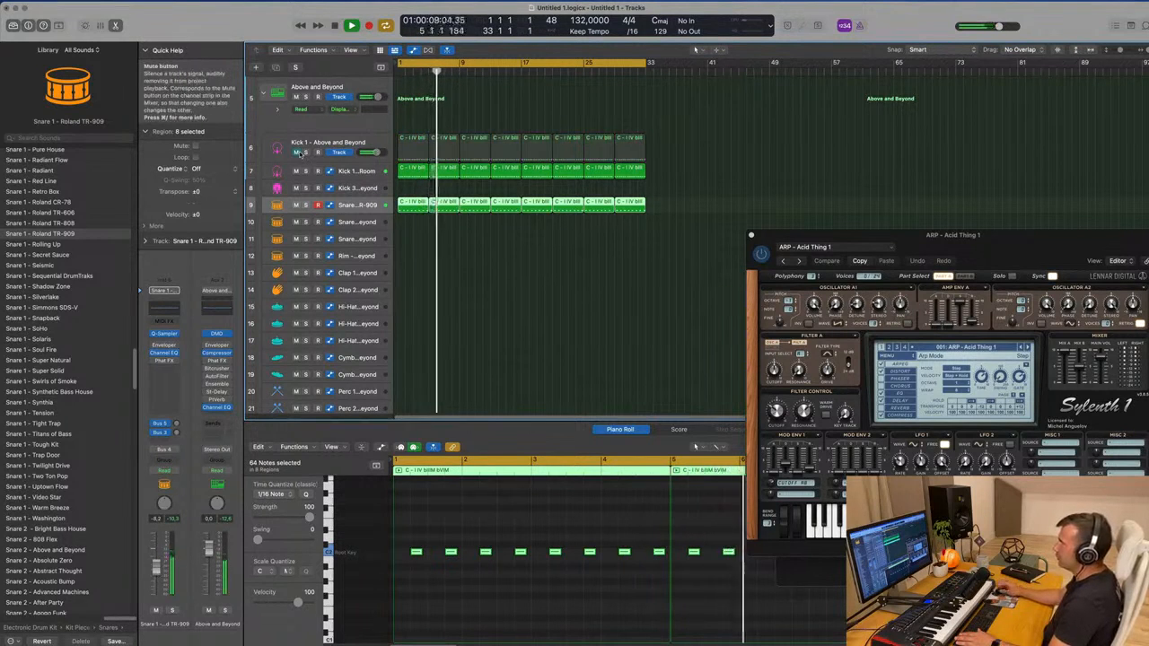
{"action": "left_click", "coordinate": [362, 171]}
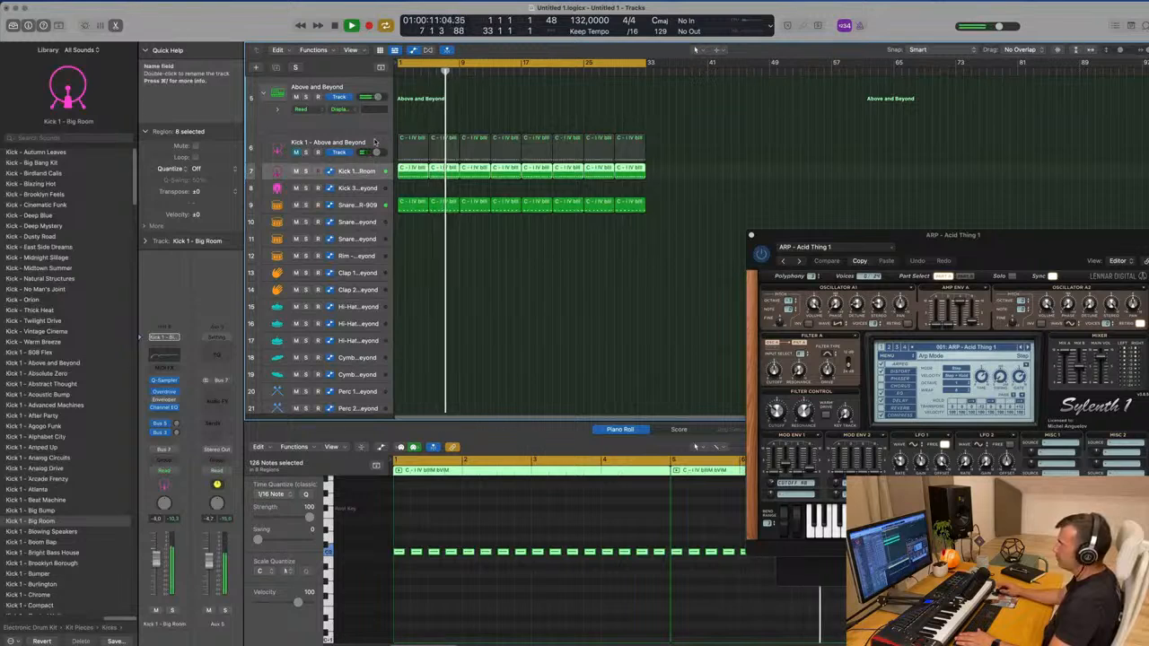
{"action": "left_click", "coordinate": [373, 142]}
{"action": "left_click", "coordinate": [297, 152]}
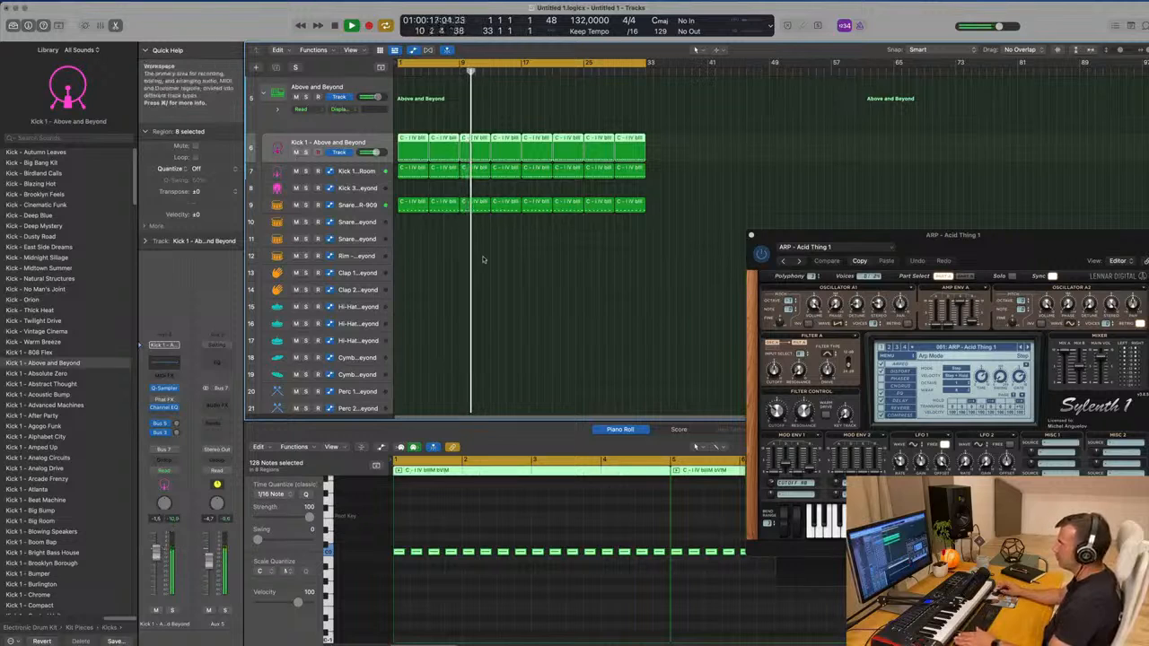
Copy the first Kick 1 - Above and Beyond region to bar 1 of the first hi-hat track
{"action": "left_click", "coordinate": [549, 287]}
{"action": "left_click", "coordinate": [414, 203]}
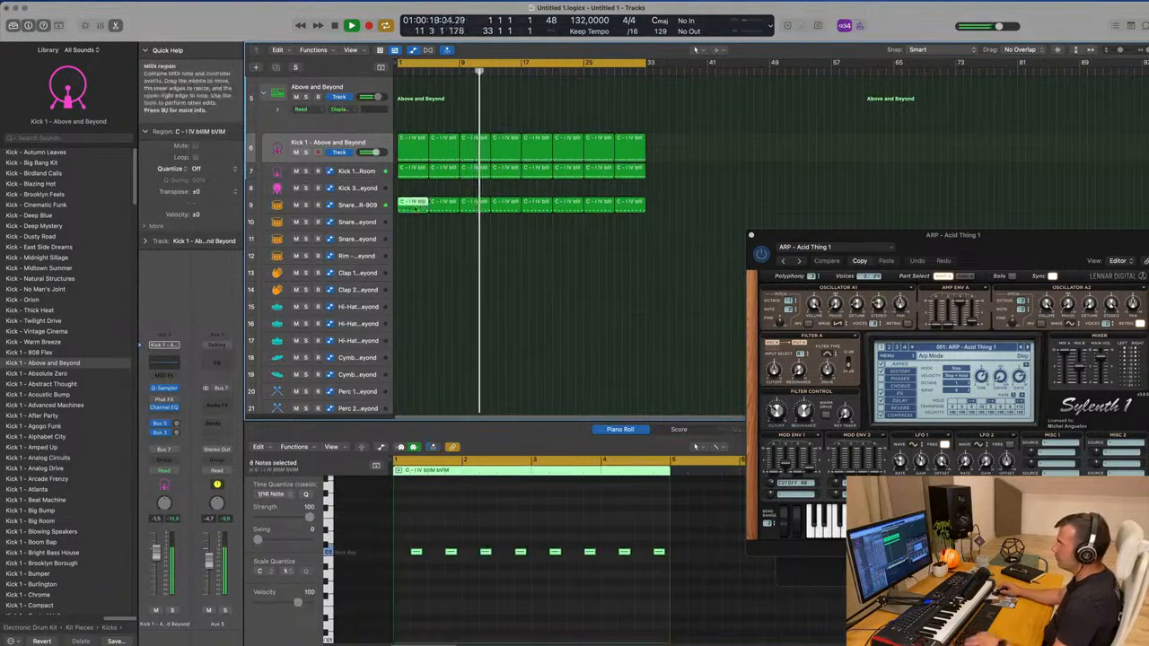
{"action": "left_click", "coordinate": [415, 151]}
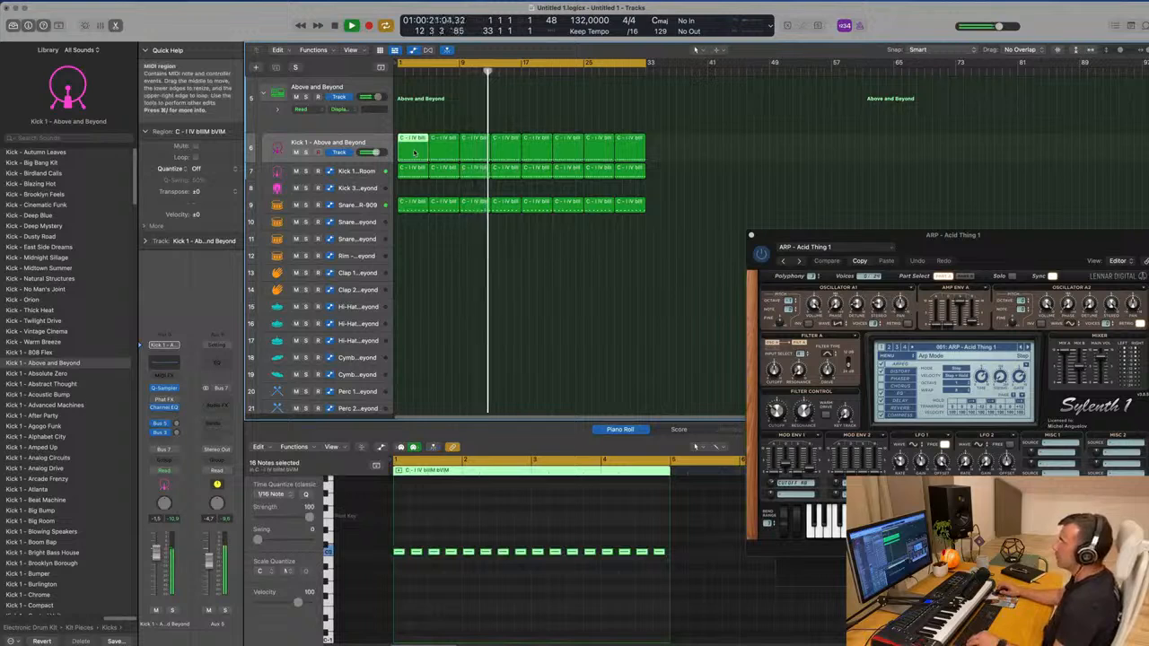
{"action": "left_click_drag", "start_coordinate": [414, 153], "coordinate": [414, 305]}
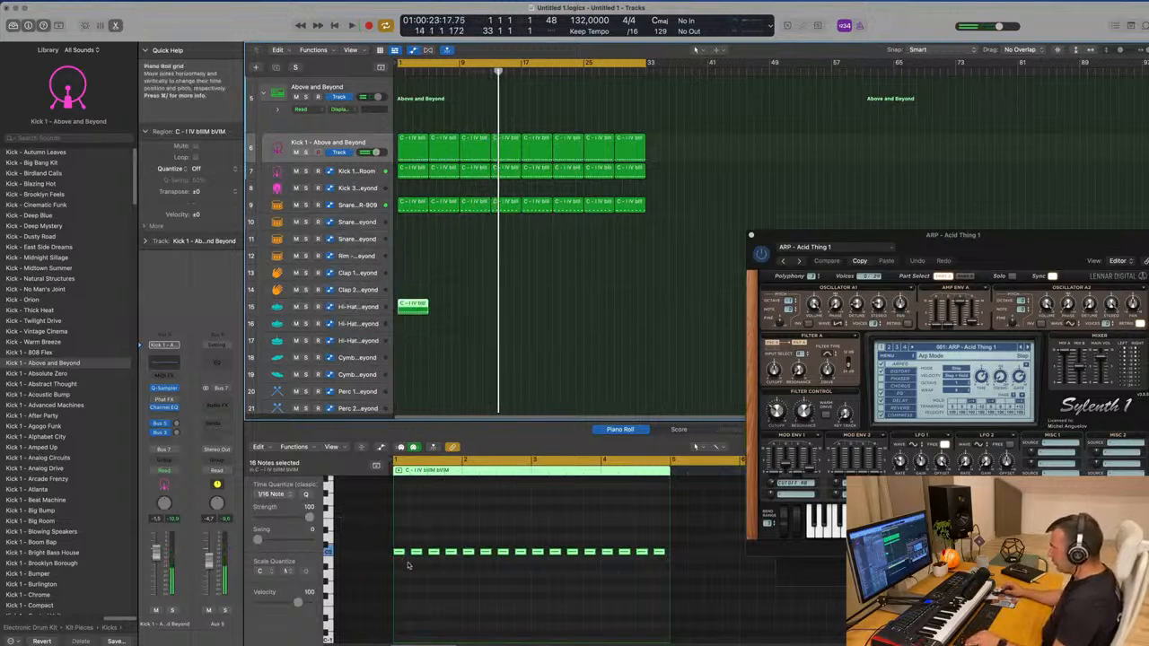
Shift all notes in the copied hi-hat region an eighth note later so they fall on the offbeats
{"action": "scroll", "coordinate": [408, 564], "scroll_direction": "up", "scroll_amount": 5}
{"action": "scroll", "coordinate": [410, 554], "scroll_direction": "left", "scroll_amount": 1}
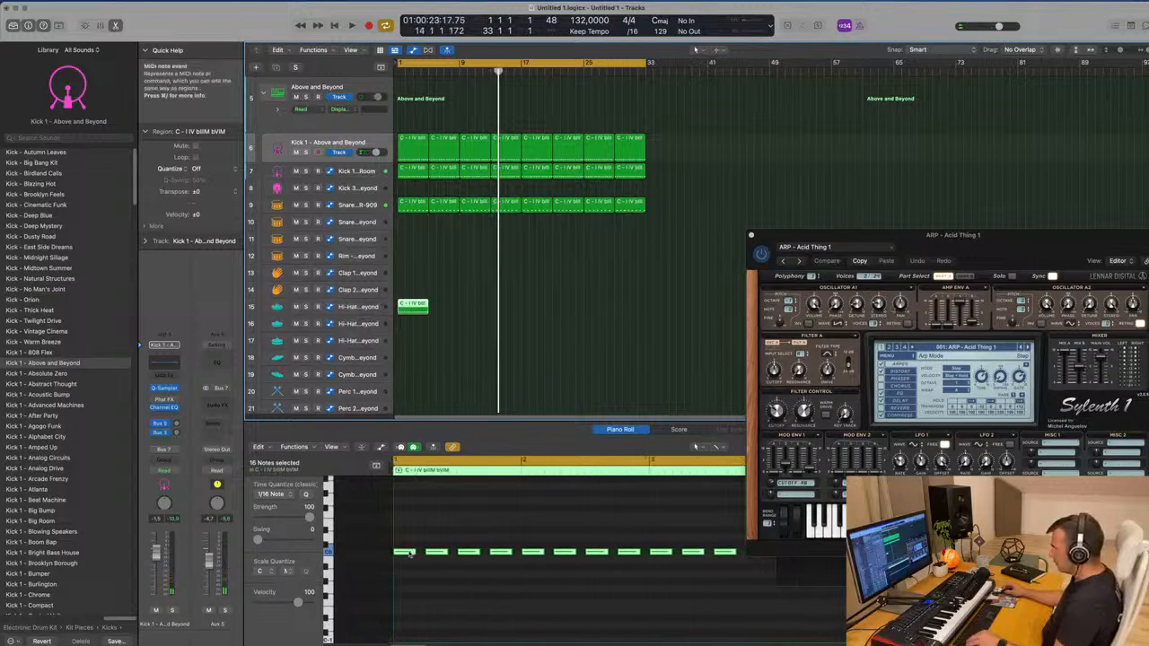
{"action": "left_click_drag", "start_coordinate": [408, 554], "coordinate": [423, 557]}
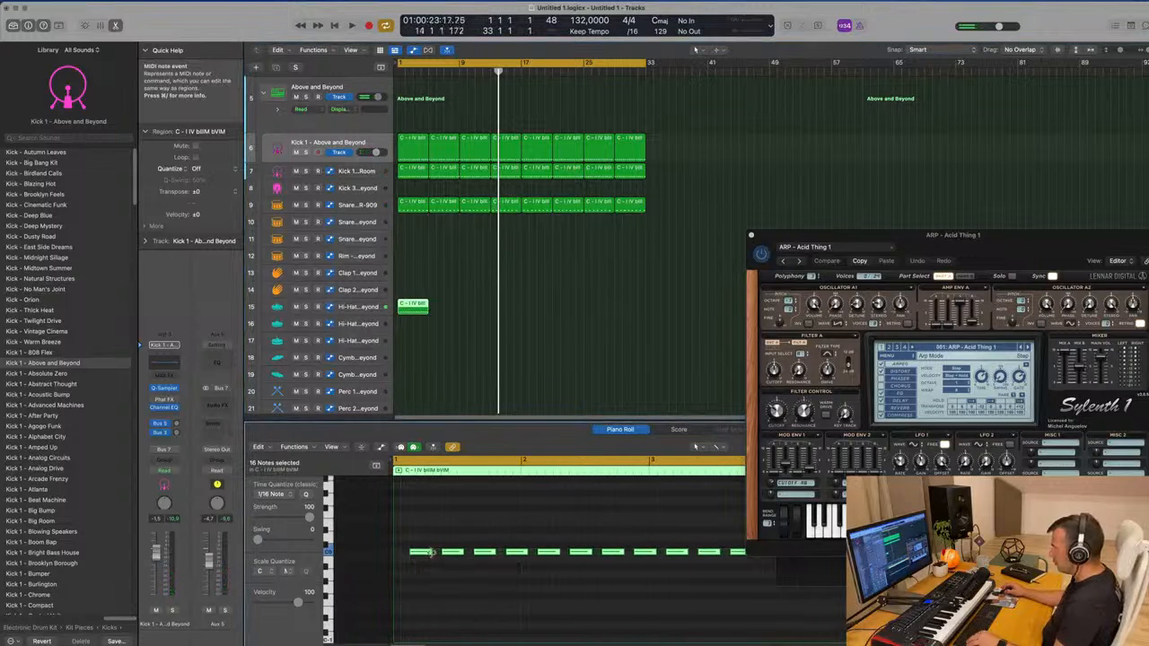
{"action": "left_click", "coordinate": [430, 554]}
{"action": "left_click", "coordinate": [431, 582]}
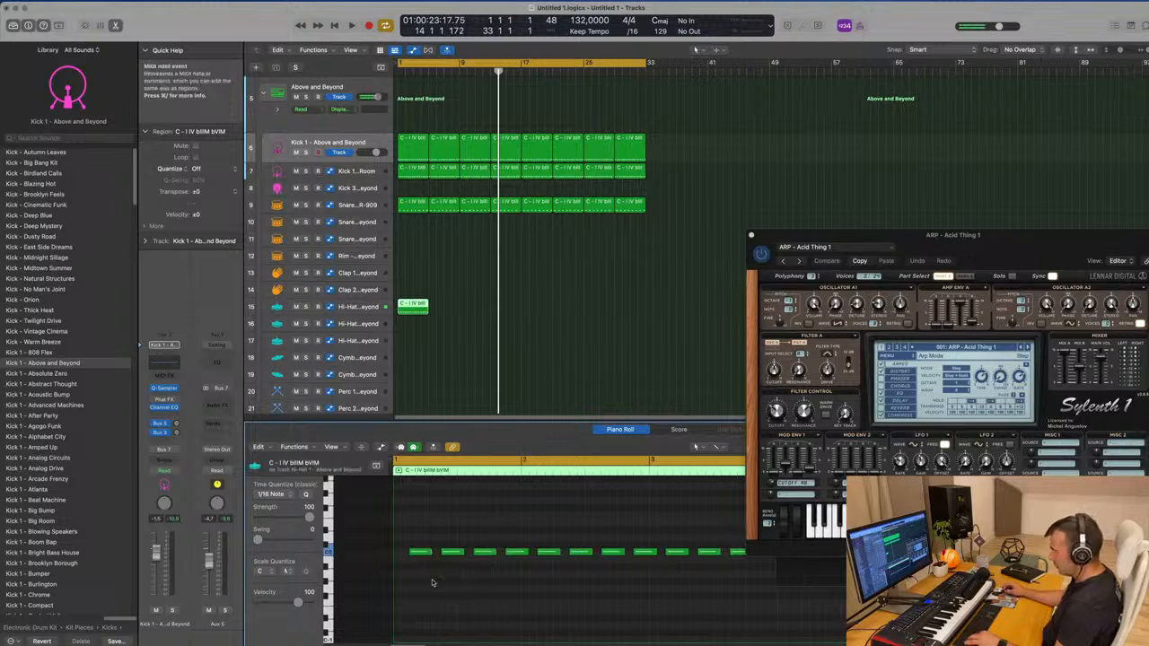
Transpose all of the hi-hat region's notes and play the project from the beginning
{"action": "key", "text": "super+a"}
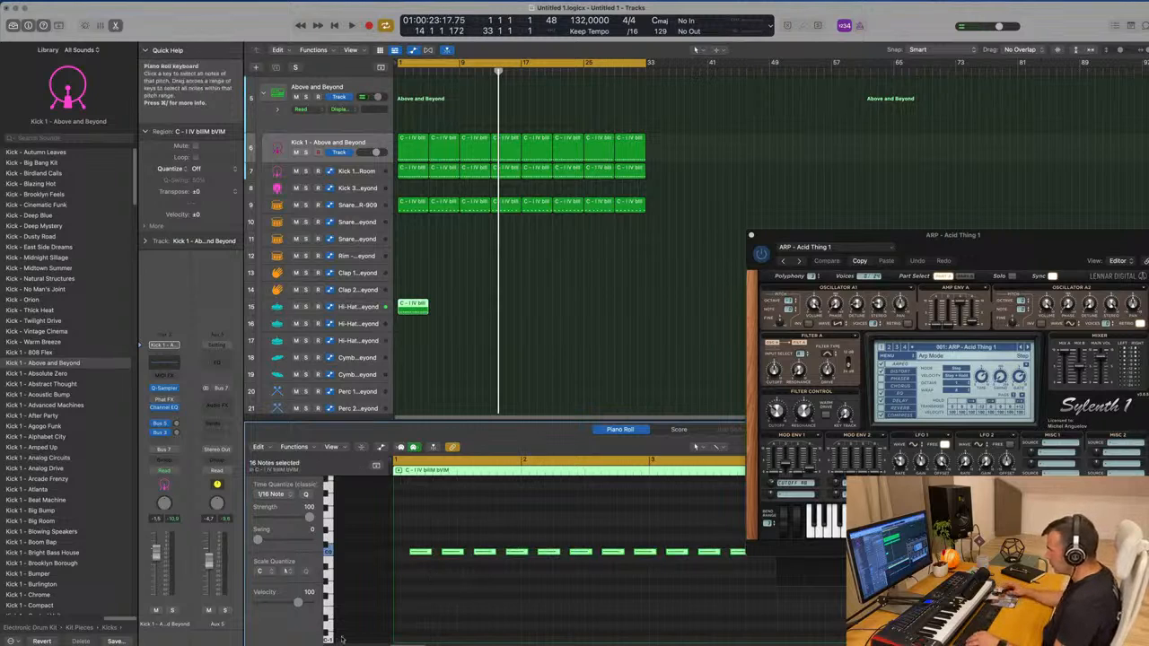
{"action": "left_click_drag", "start_coordinate": [431, 554], "coordinate": [425, 555]}
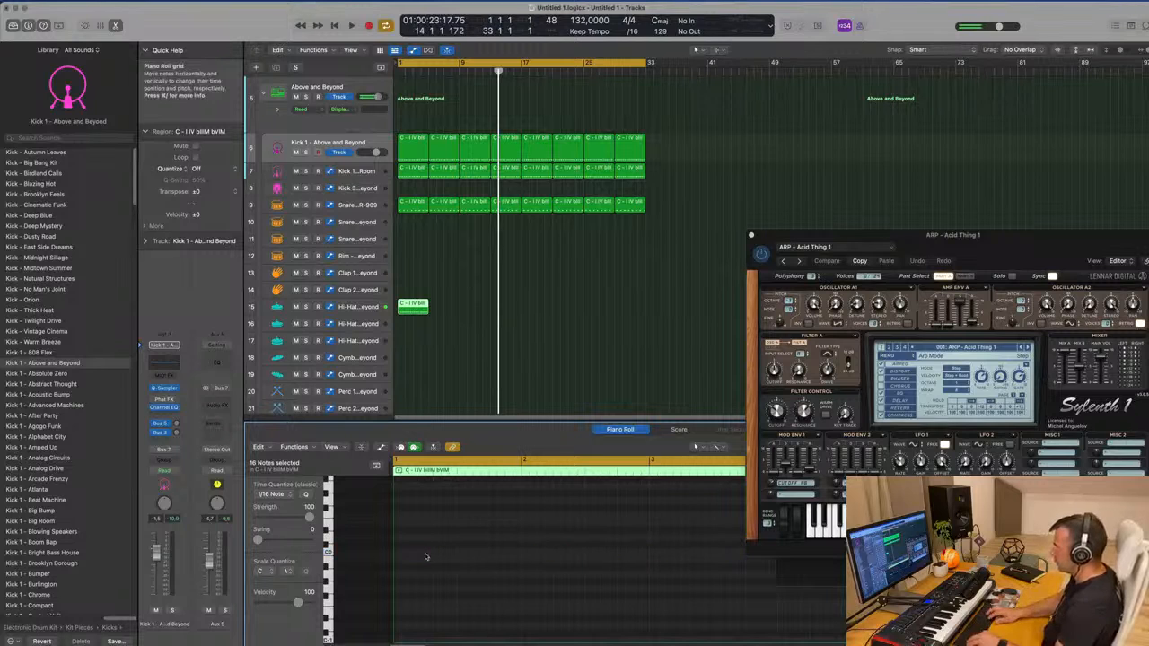
{"action": "key", "text": "space"}
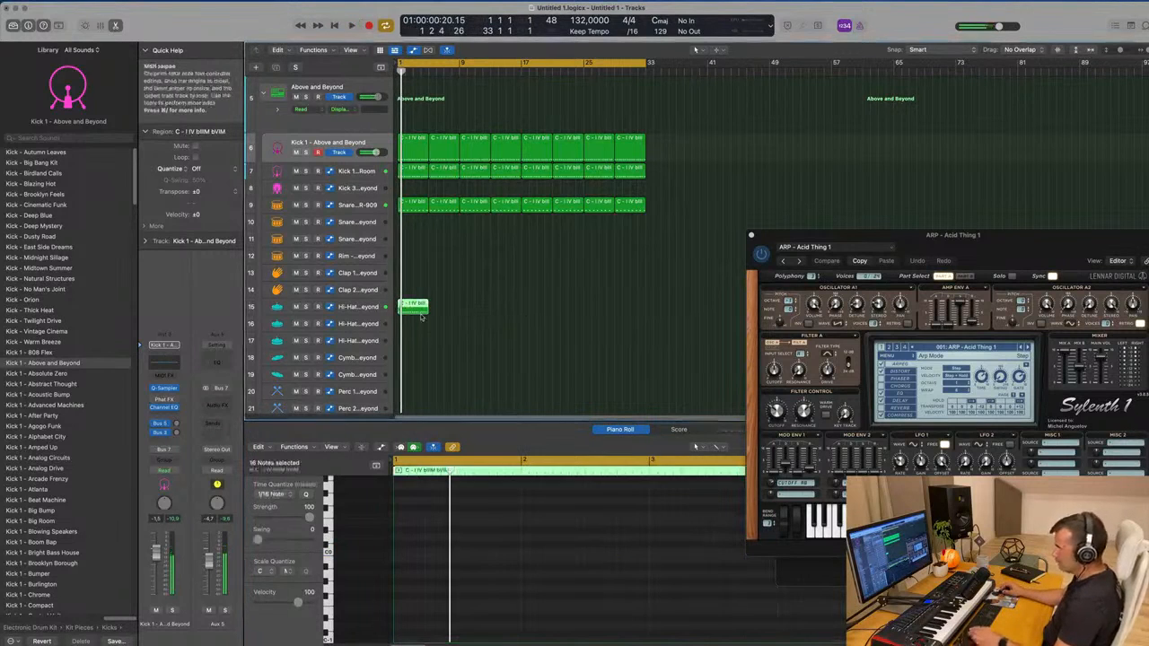
Repeat the offbeat hi-hat region along its track until bar 33 and select the whole row of regions
{"action": "key", "text": "super+r"}
{"action": "key", "text": "super+r"}
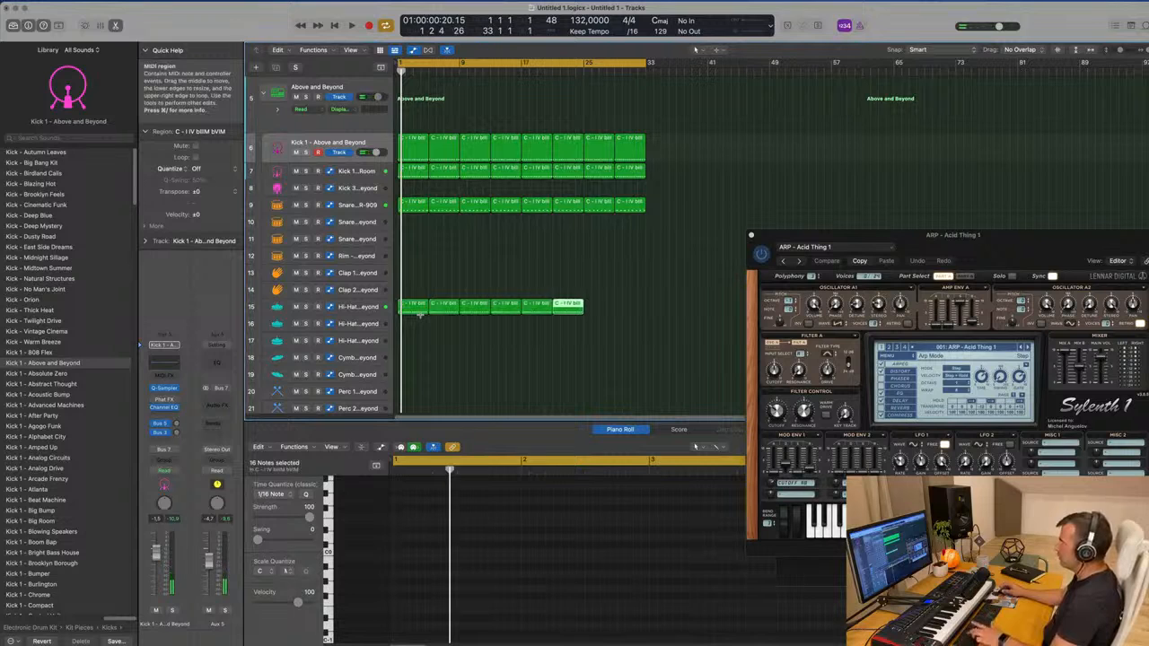
{"action": "left_click", "coordinate": [350, 307]}
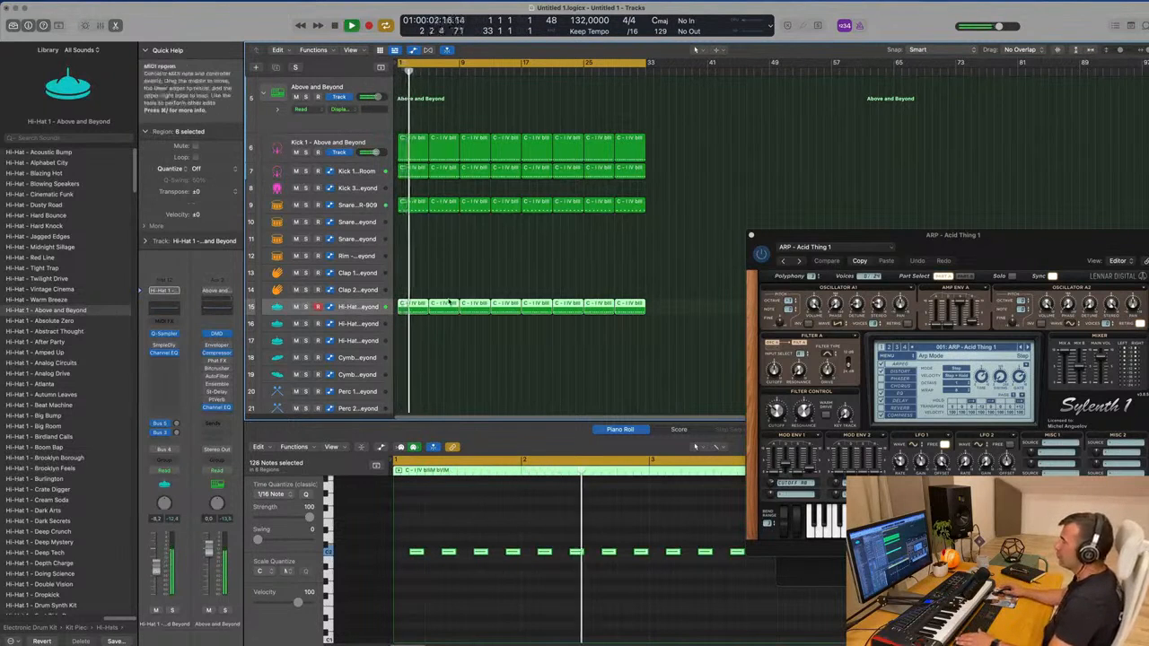
Audition the hi-hat regions on the third and second hi-hat tracks, then return them to the first hi-hat track
{"action": "left_click_drag", "start_coordinate": [419, 311], "coordinate": [419, 346]}
{"action": "key", "text": "space"}
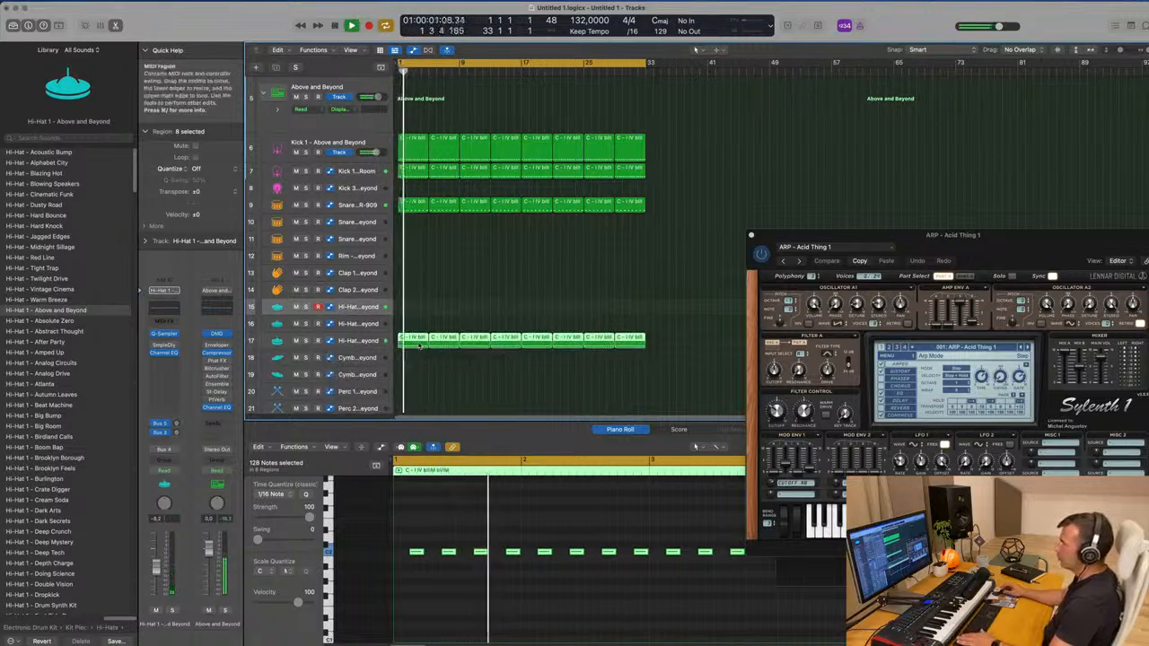
{"action": "left_click_drag", "start_coordinate": [416, 338], "coordinate": [418, 328]}
{"action": "key", "text": "space"}
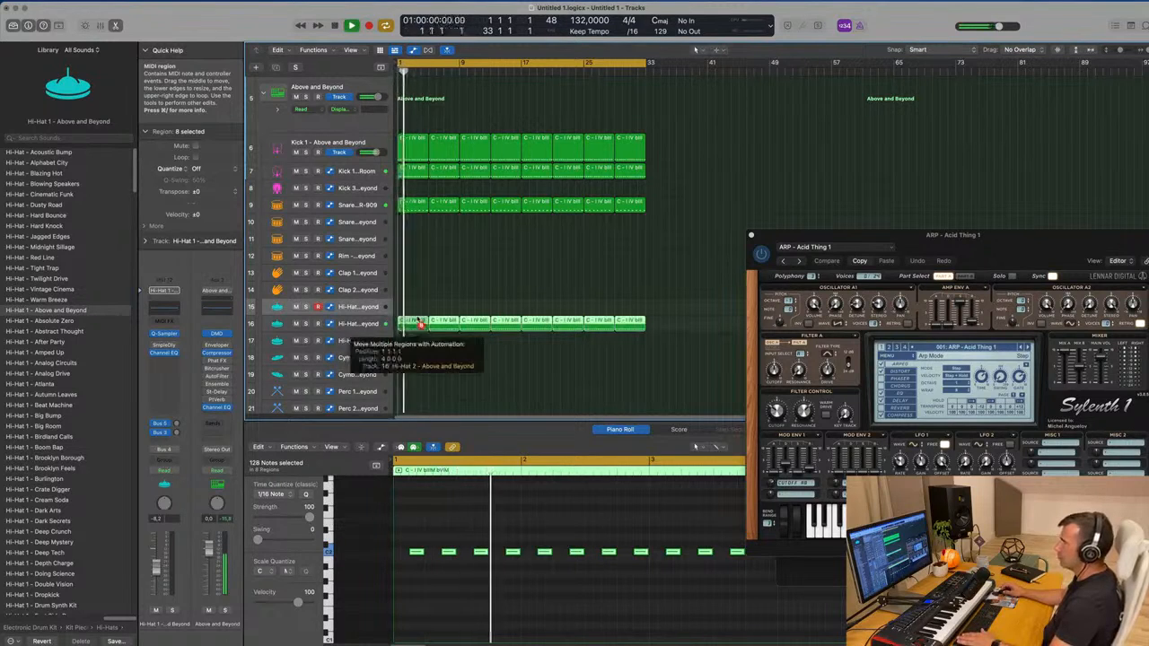
{"action": "left_click_drag", "start_coordinate": [418, 313], "coordinate": [417, 306]}
{"action": "key", "text": "Return"}
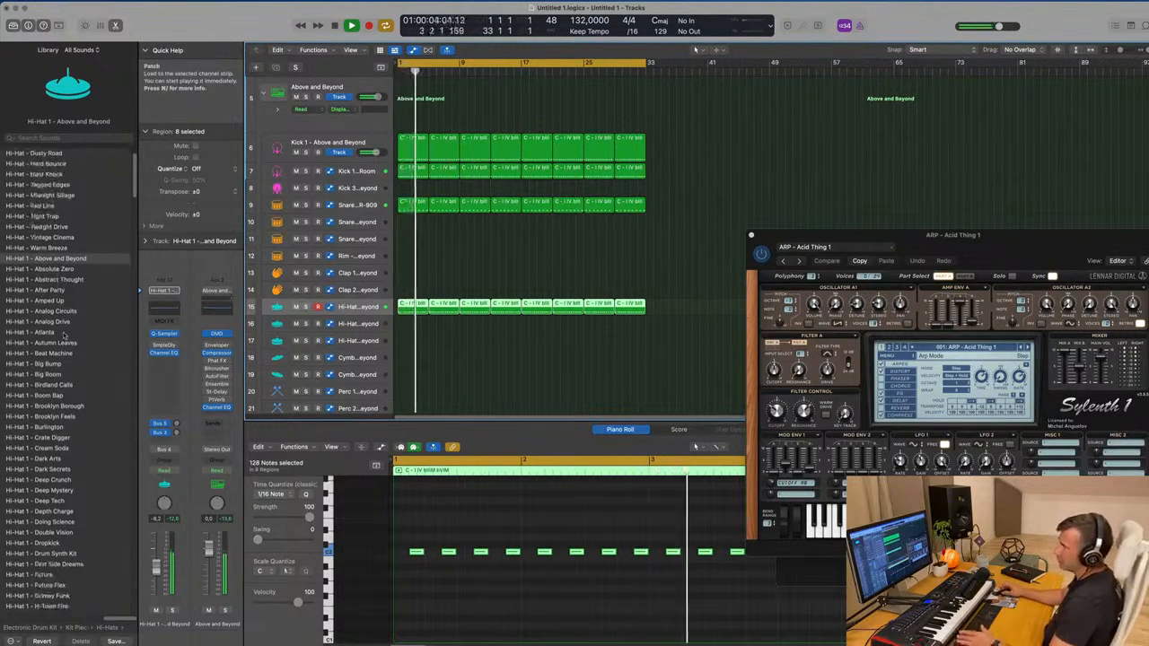
Load the Hi-Hat Open - Deep Tech patch on the first hi-hat track and play the project from the beginning
{"action": "scroll", "coordinate": [63, 341], "scroll_direction": "down", "scroll_amount": 3}
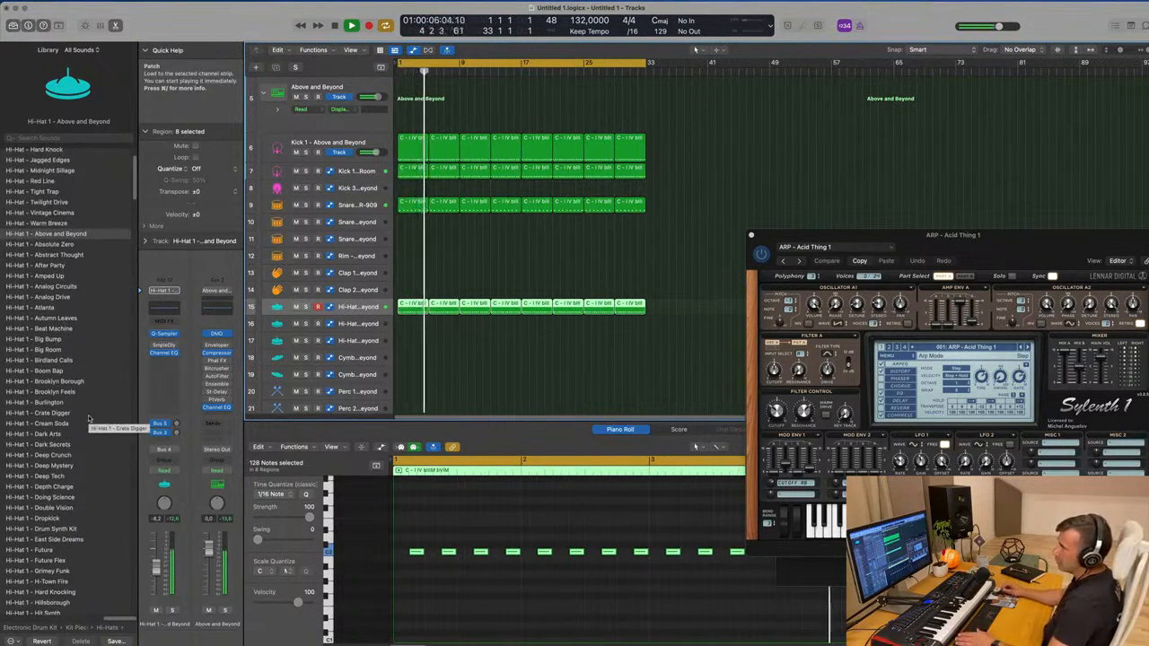
{"action": "left_click", "coordinate": [54, 475]}
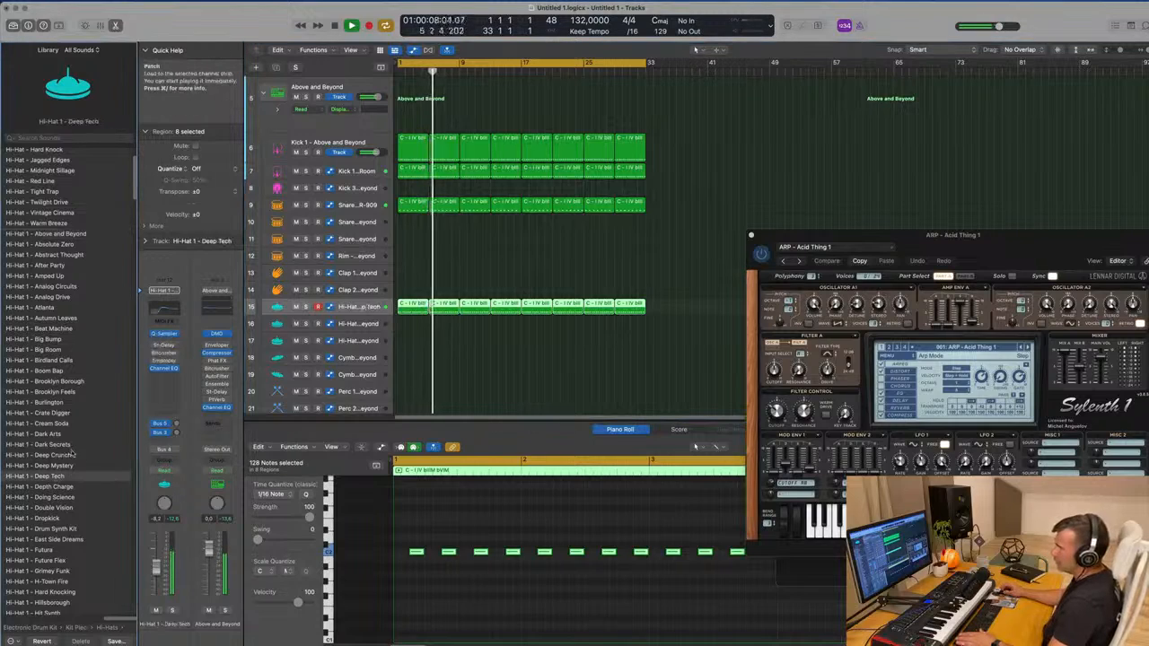
{"action": "scroll", "coordinate": [84, 420], "scroll_direction": "down", "scroll_amount": 15}
{"action": "scroll", "coordinate": [84, 420], "scroll_direction": "down", "scroll_amount": 15}
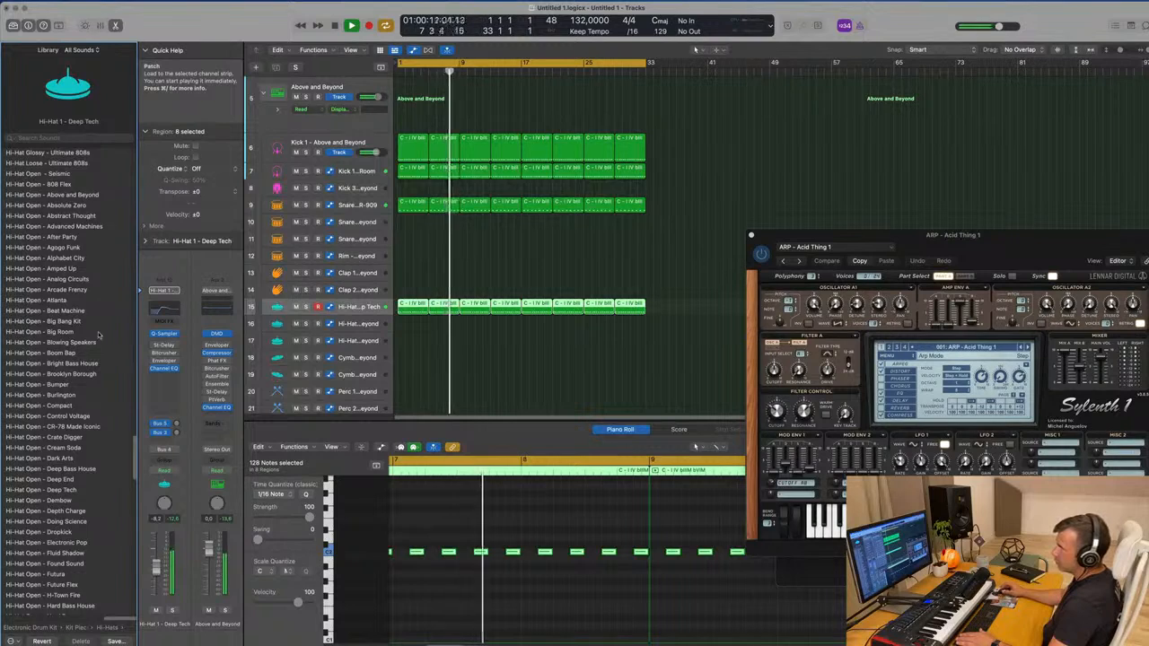
{"action": "scroll", "coordinate": [98, 336], "scroll_direction": "down", "scroll_amount": 6}
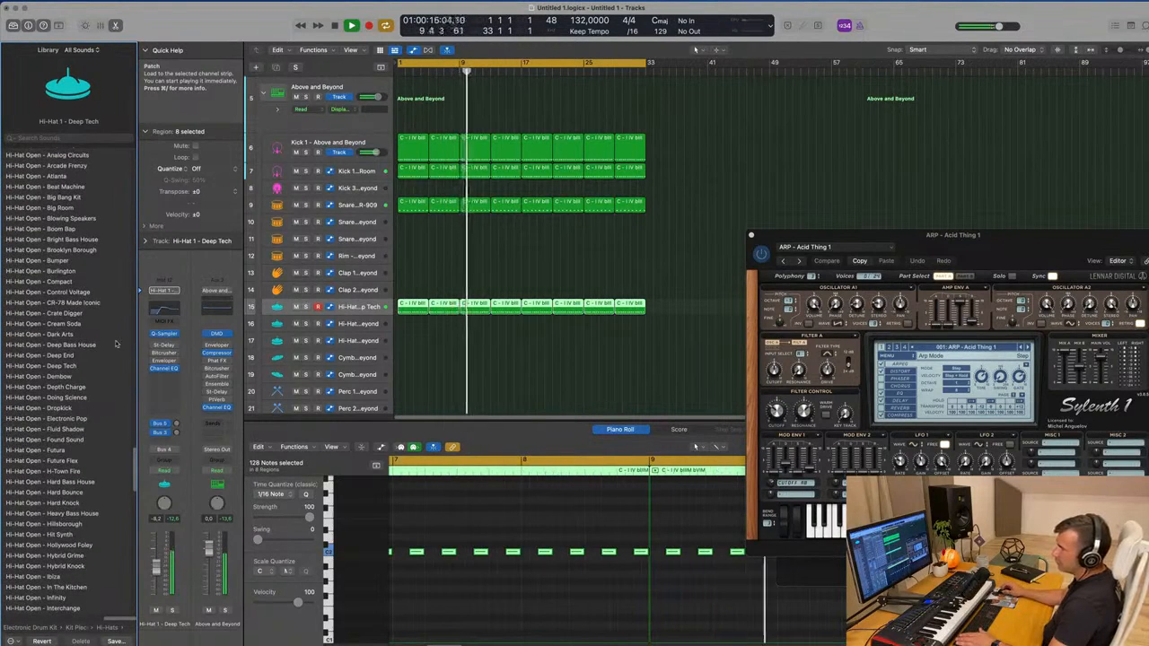
{"action": "left_click", "coordinate": [70, 367]}
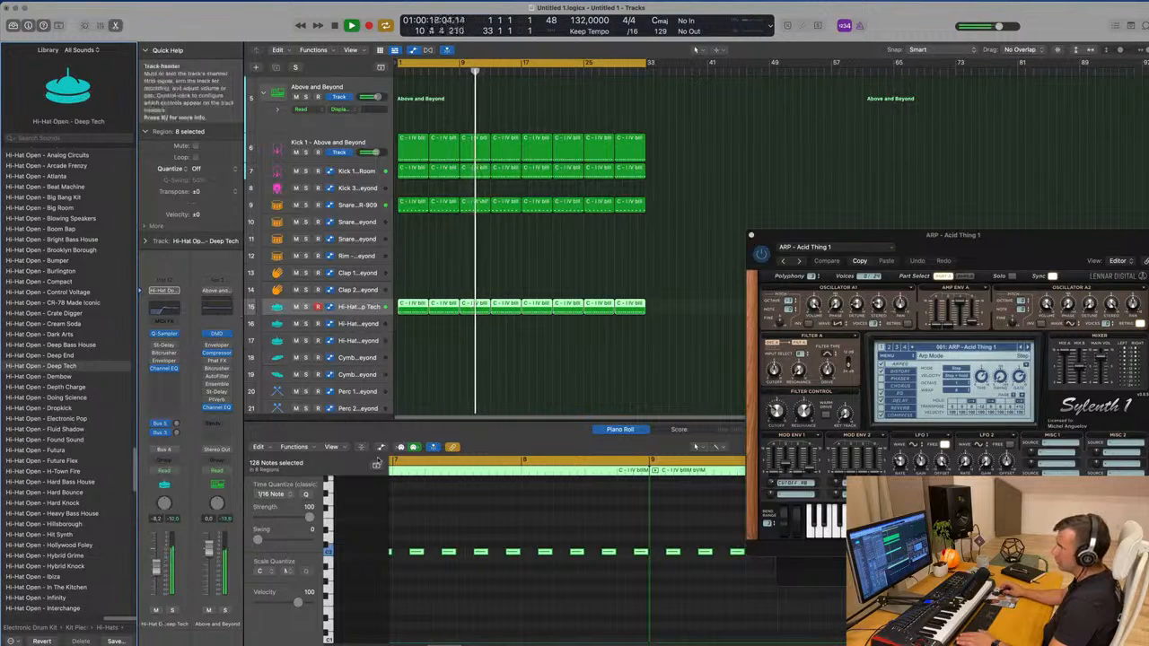
{"action": "left_click", "coordinate": [475, 511]}
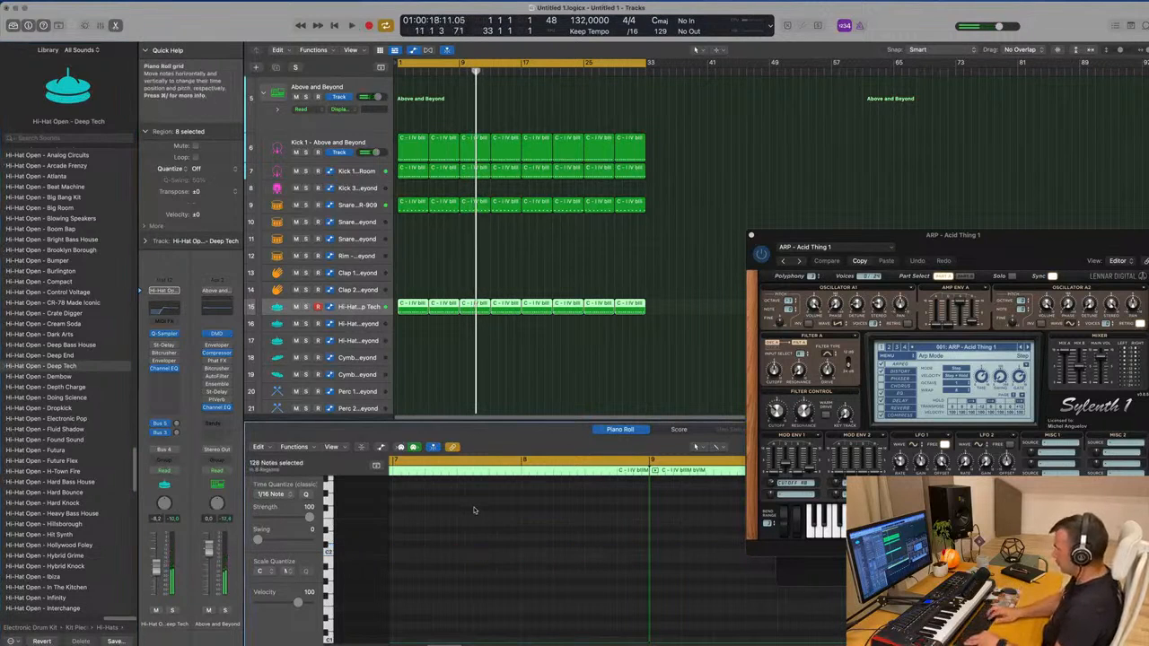
{"action": "key", "text": "space"}
Copy the first region of the open hi-hat track to bar 1 of the second hi-hat track
{"action": "scroll", "coordinate": [525, 391], "scroll_direction": "down", "scroll_amount": 1}
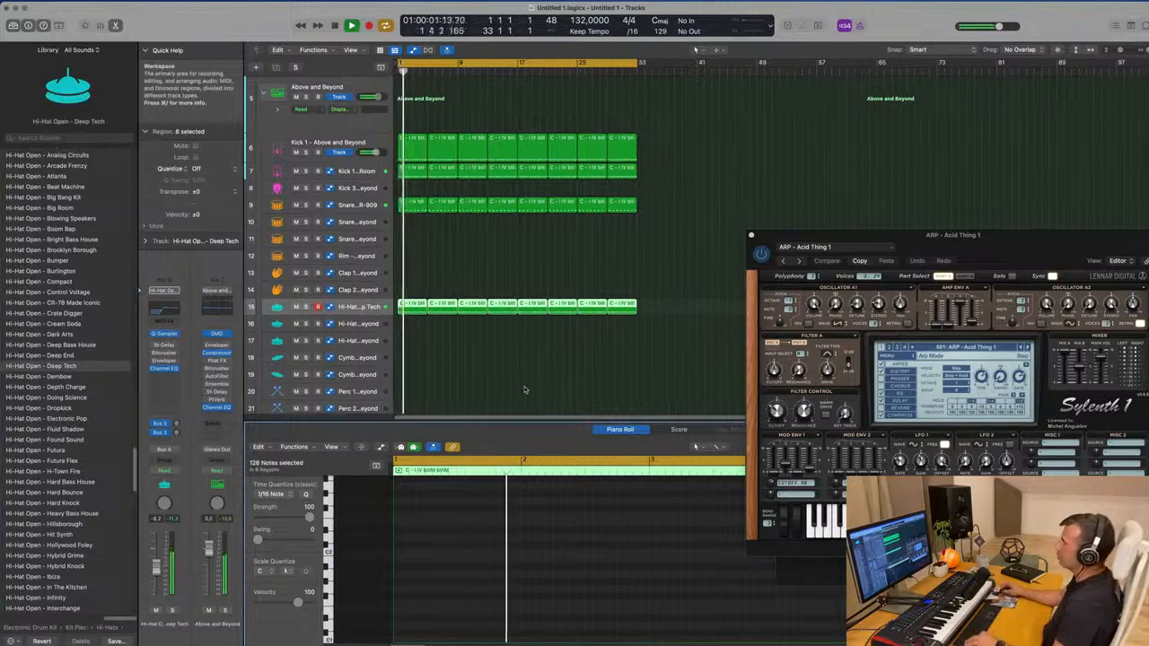
{"action": "scroll", "coordinate": [525, 389], "scroll_direction": "down", "scroll_amount": 1}
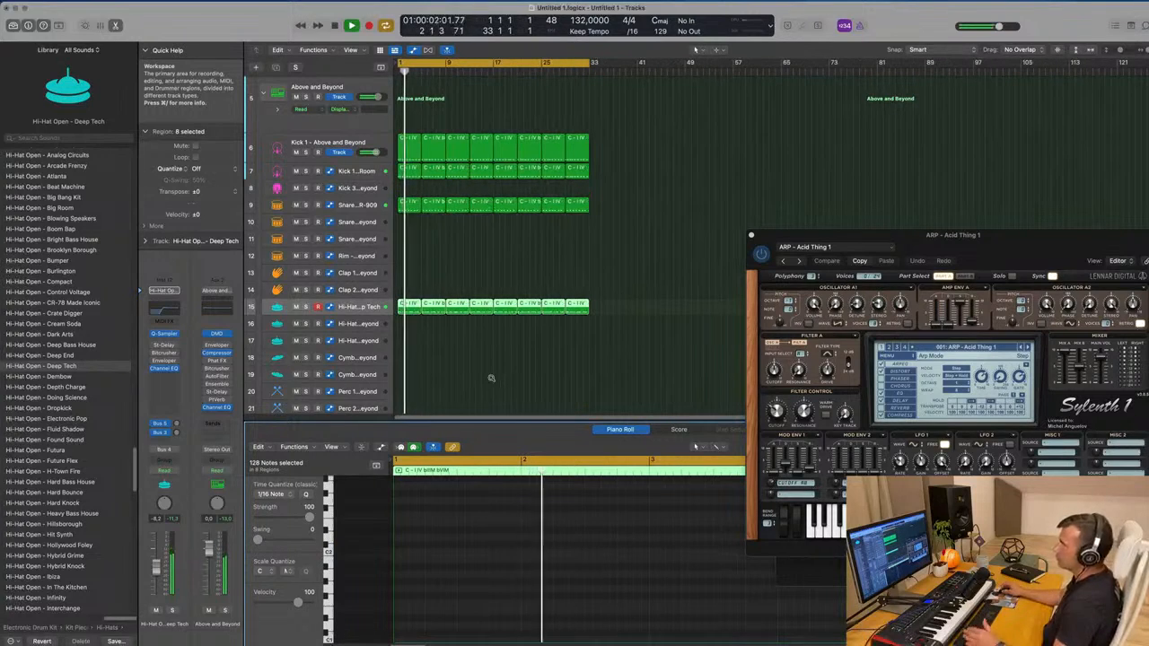
{"action": "left_click", "coordinate": [379, 313]}
{"action": "left_click", "coordinate": [417, 328]}
{"action": "left_click", "coordinate": [410, 310]}
{"action": "left_click_drag", "start_coordinate": [410, 310], "coordinate": [408, 331]}
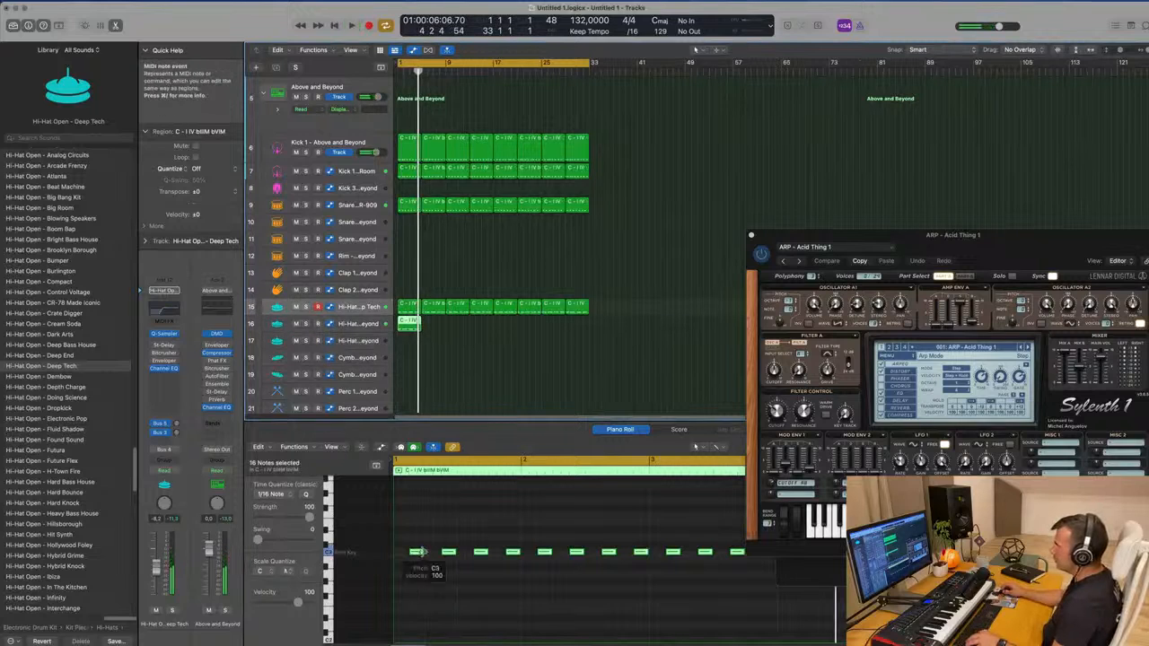
Rework the copied region into sixteenth notes on every sixteenth except the offbeats, and repeat the region until bar 33
{"action": "mouse_move", "coordinate": [418, 552]}
{"action": "left_mouse_down"}
{"action": "mouse_move", "coordinate": [398, 556]}
{"action": "mouse_move", "coordinate": [421, 558]}
{"action": "left_mouse_up"}
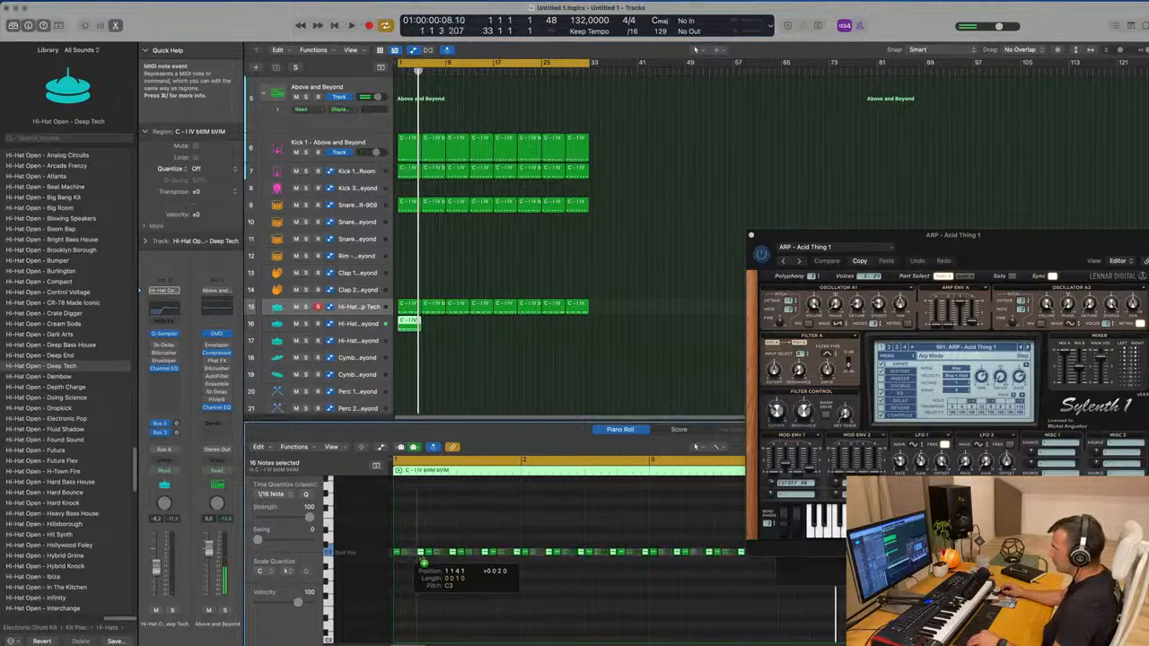
{"action": "key", "text": "space"}
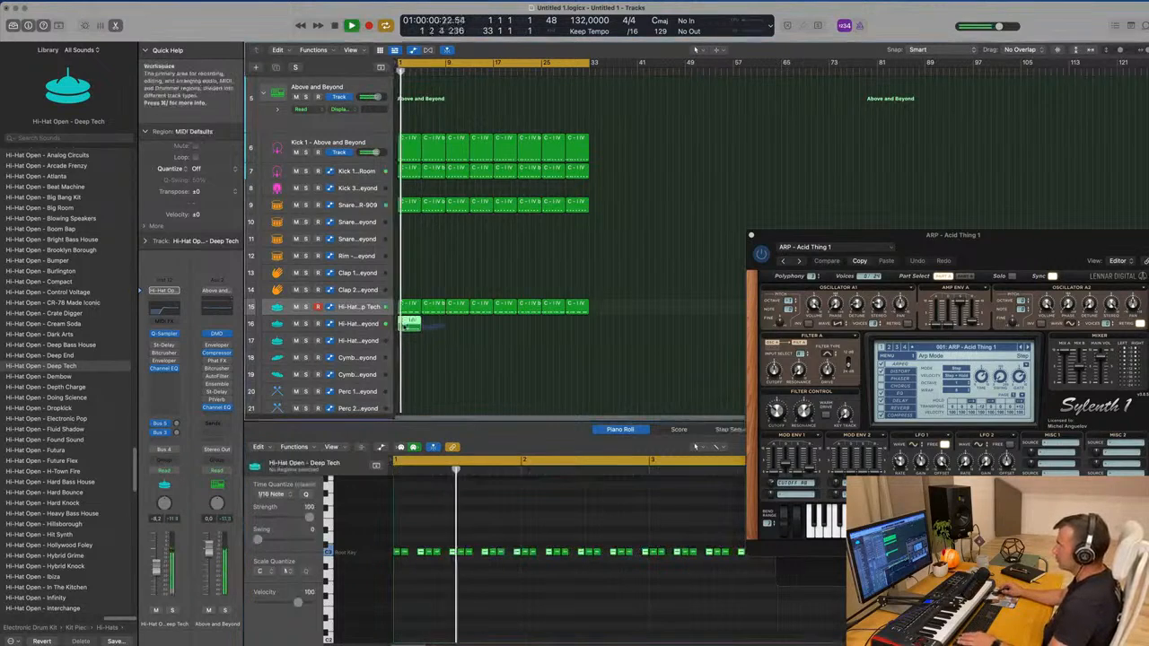
{"action": "key", "text": "super+r"}
{"action": "key", "text": "super+r"}
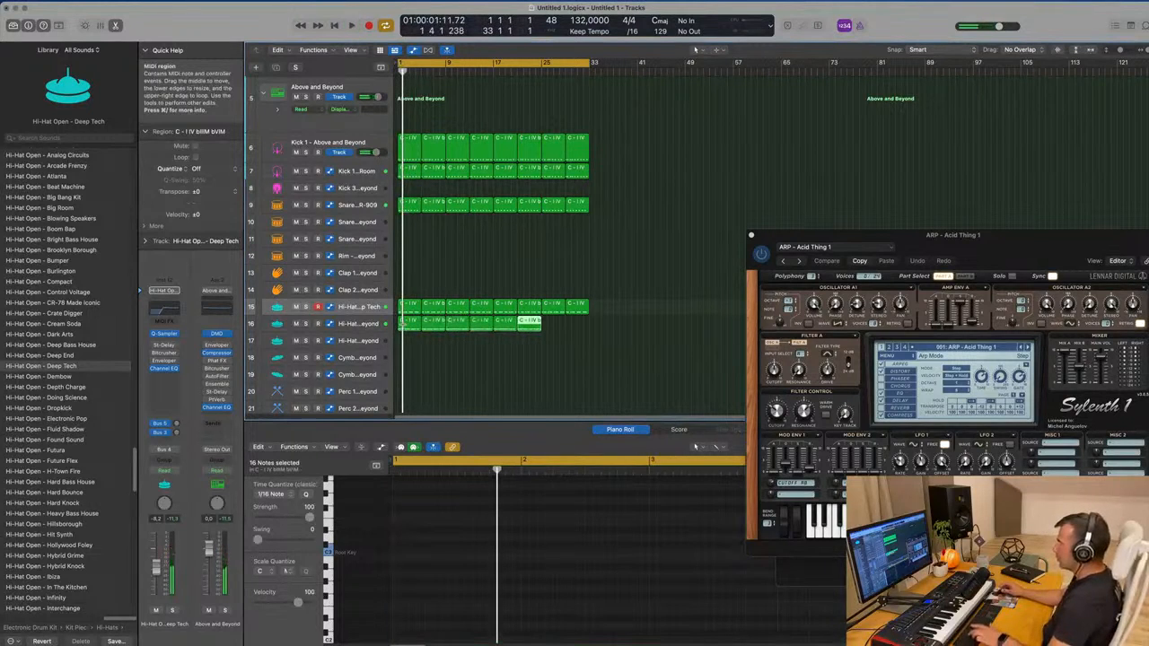
{"action": "key", "text": "super+r"}
{"action": "key", "text": "space"}
Compare Hi-Hat 1 - Big Room with Hi-Hat 1 - Above and Beyond on the second hi-hat track and keep Big Room loaded
{"action": "left_click", "coordinate": [278, 324]}
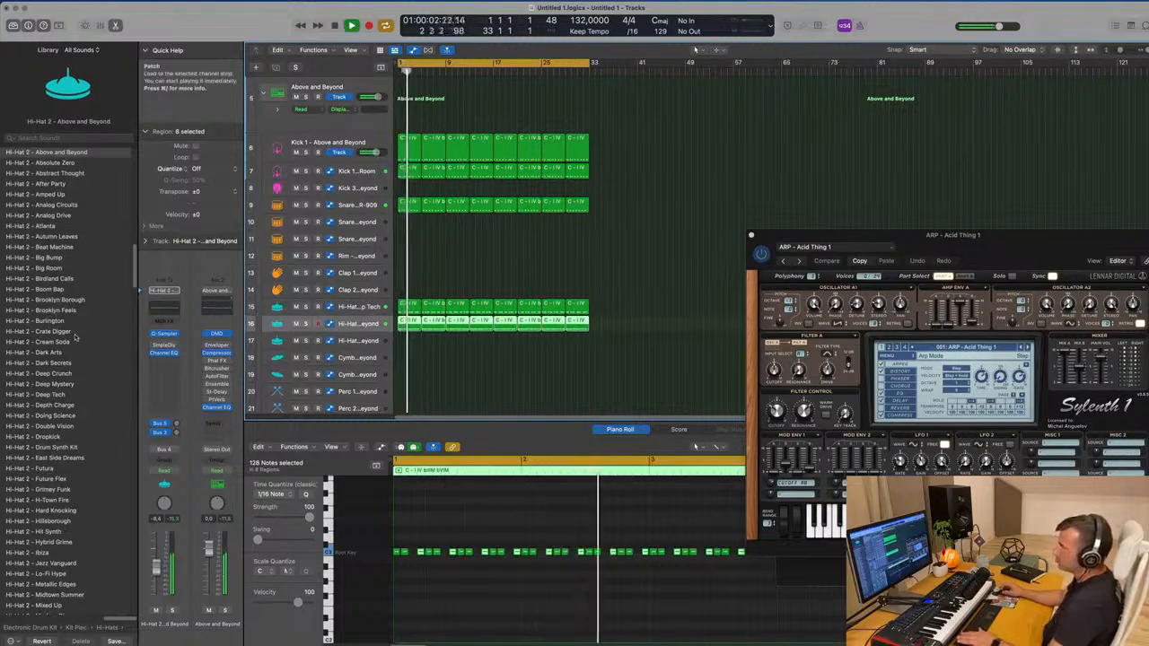
{"action": "scroll", "coordinate": [76, 338], "scroll_direction": "up", "scroll_amount": 3}
{"action": "scroll", "coordinate": [76, 337], "scroll_direction": "up", "scroll_amount": 5}
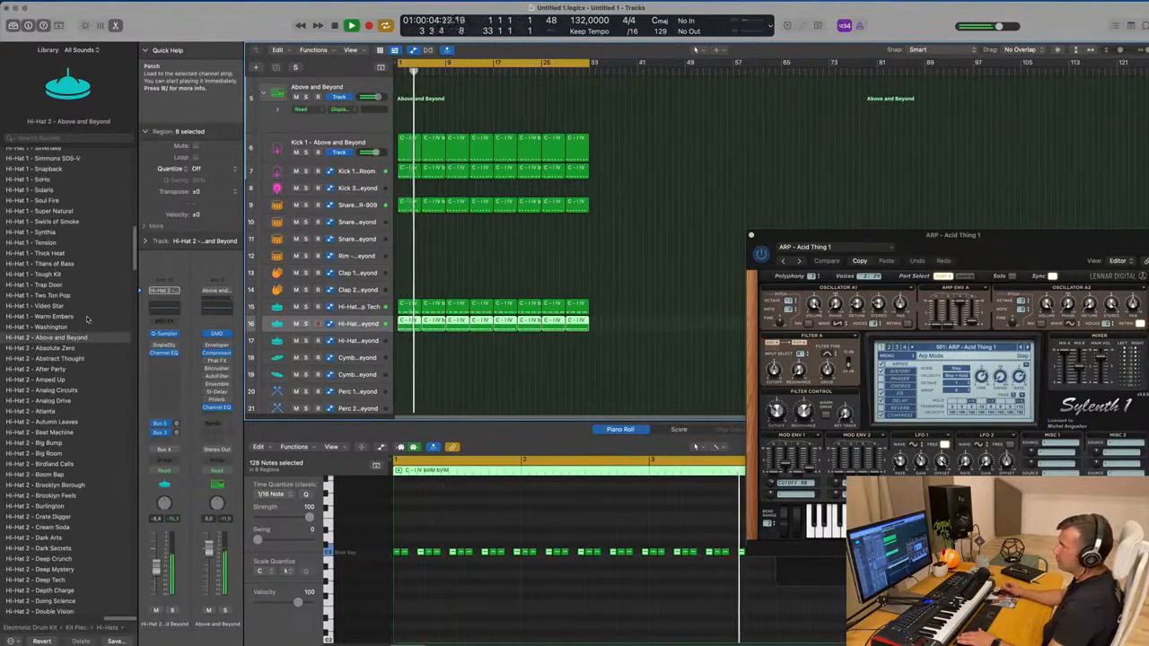
{"action": "scroll", "coordinate": [87, 321], "scroll_direction": "up", "scroll_amount": 10}
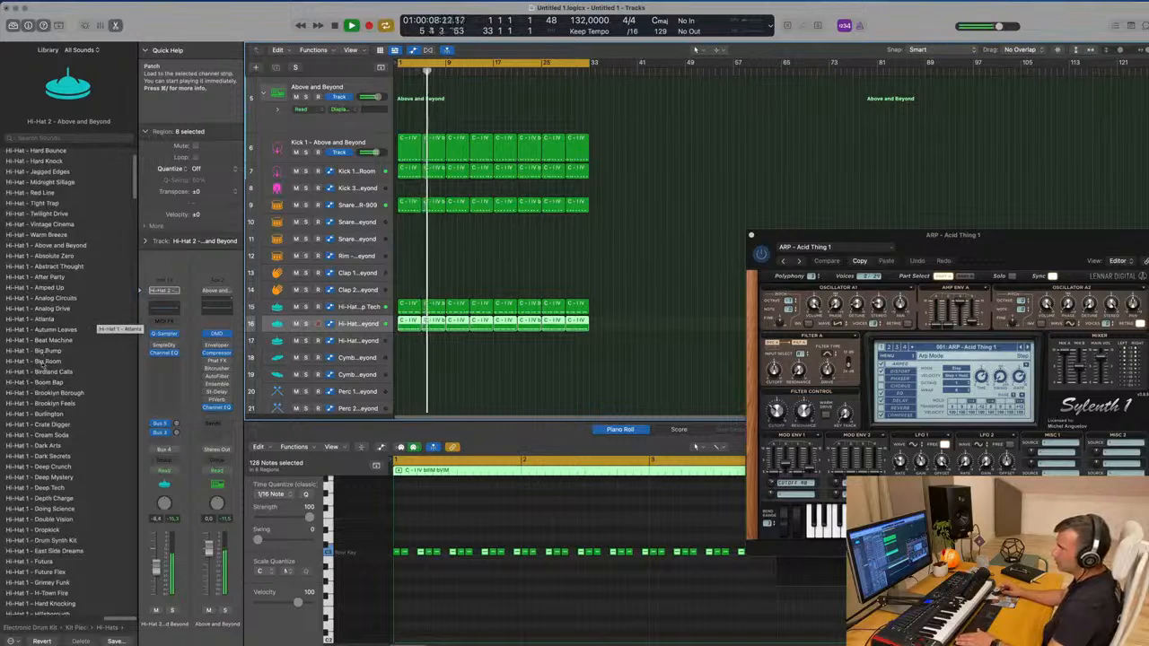
{"action": "left_click", "coordinate": [56, 362]}
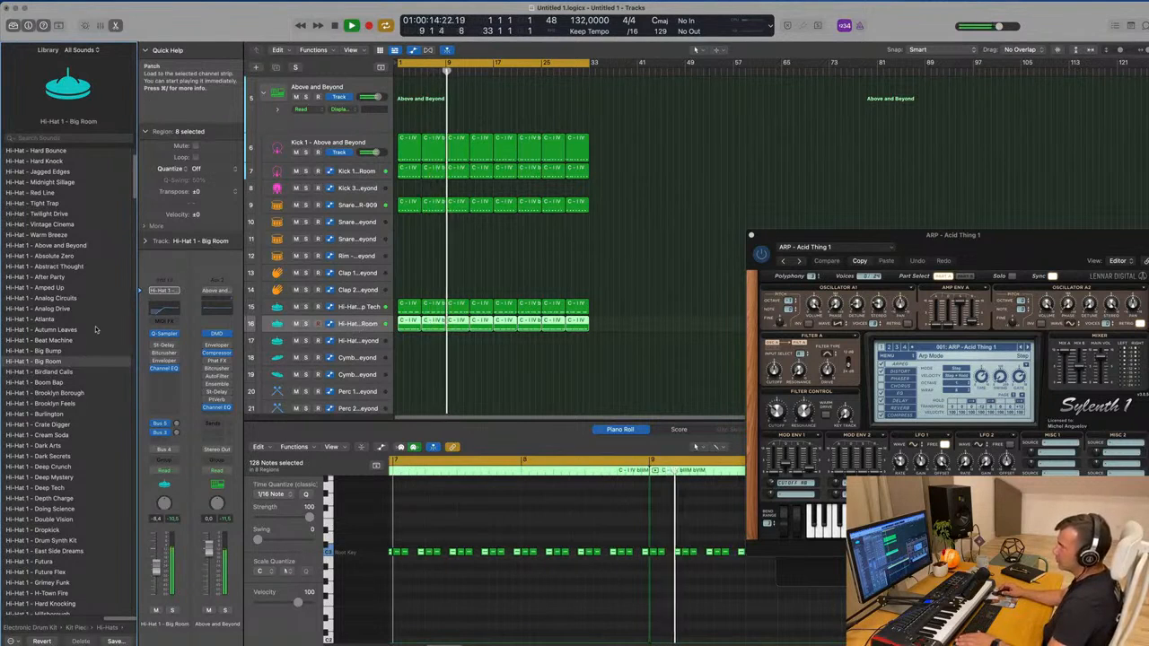
{"action": "left_click", "coordinate": [62, 247]}
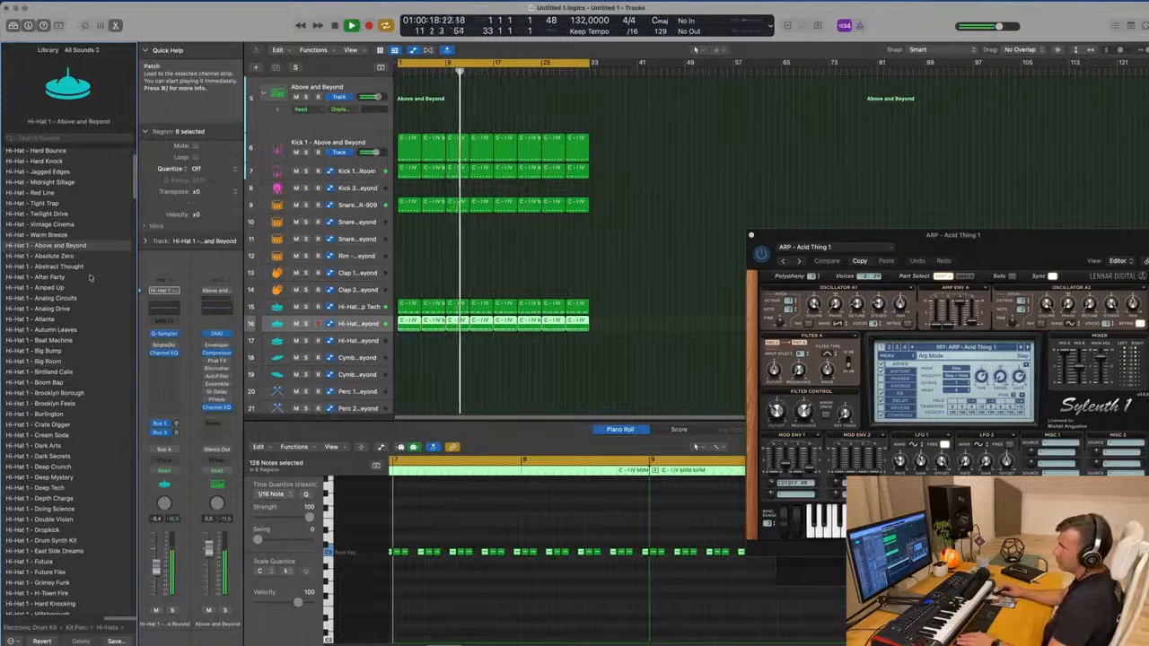
{"action": "scroll", "coordinate": [90, 277], "scroll_direction": "up", "scroll_amount": 2}
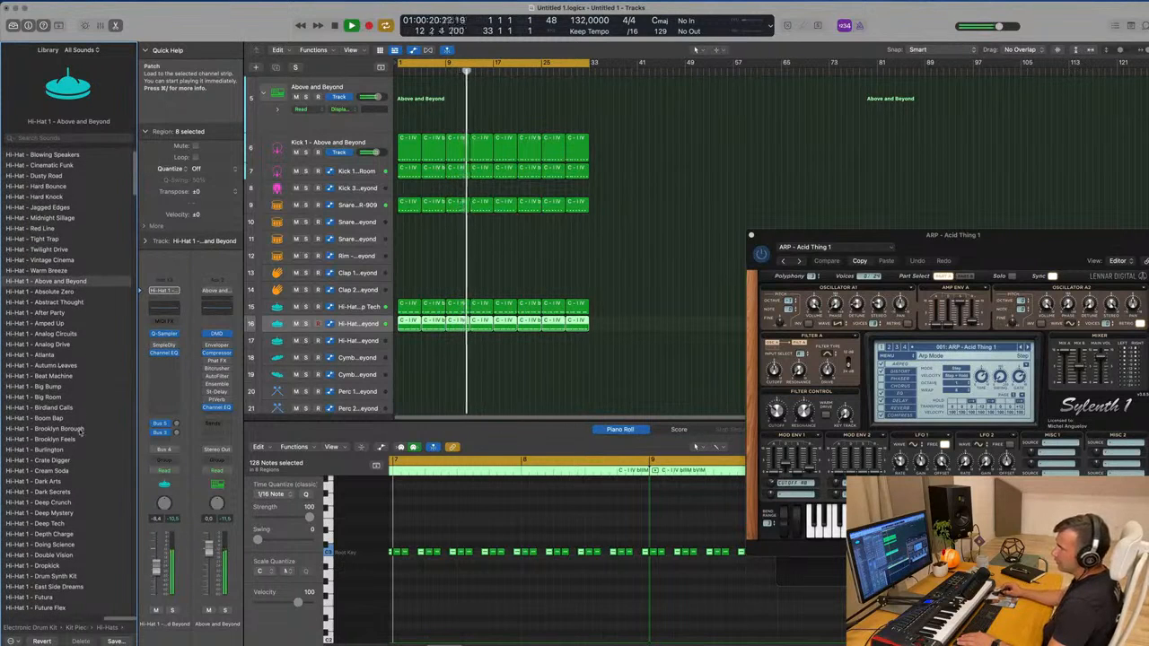
{"action": "scroll", "coordinate": [79, 431], "scroll_direction": "down", "scroll_amount": 8}
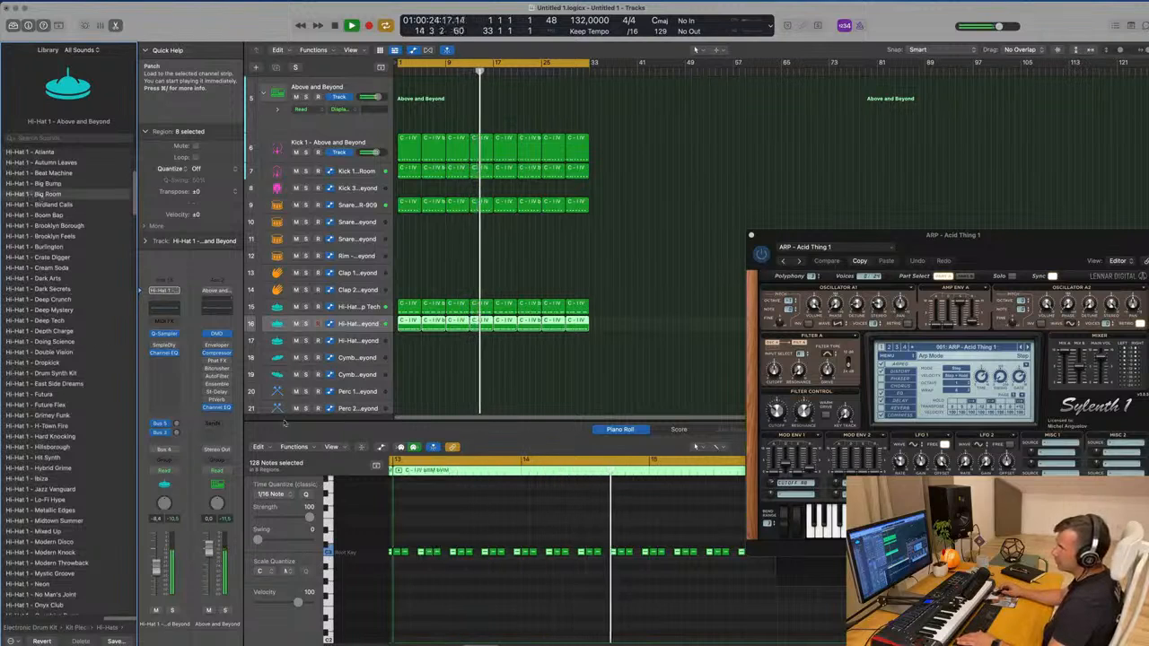
Play the project from the beginning and lower the second hi-hat track's volume to about -16 dB
{"action": "left_click", "coordinate": [491, 590]}
{"action": "key", "text": "Return"}
{"action": "key", "text": "space"}
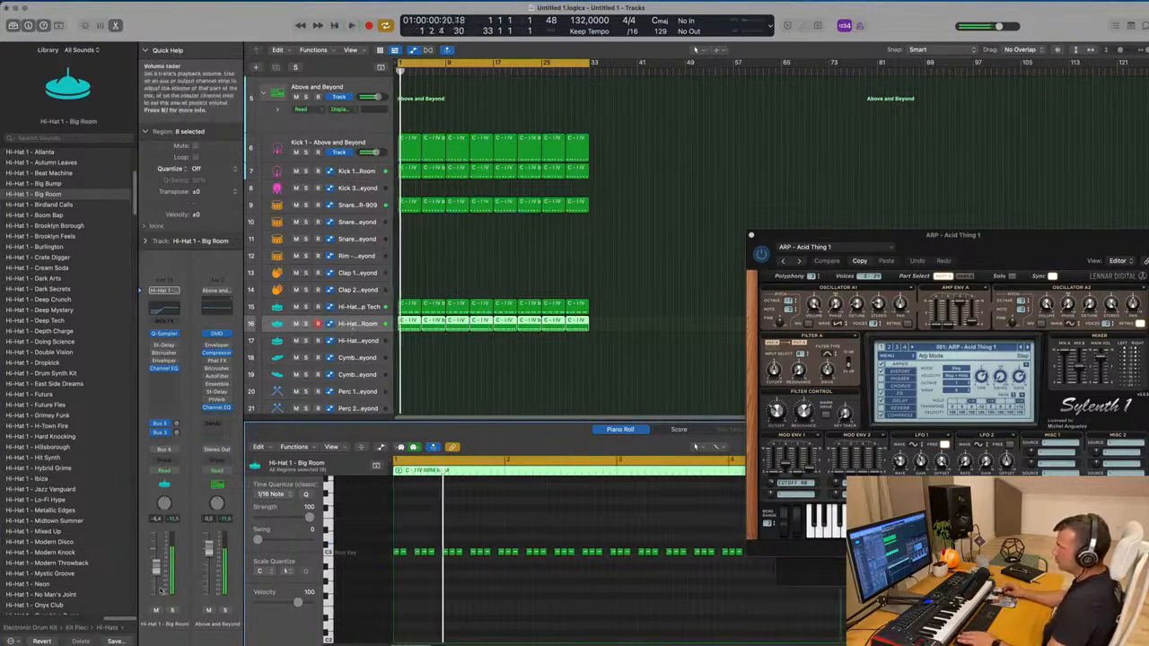
{"action": "key", "text": "space"}
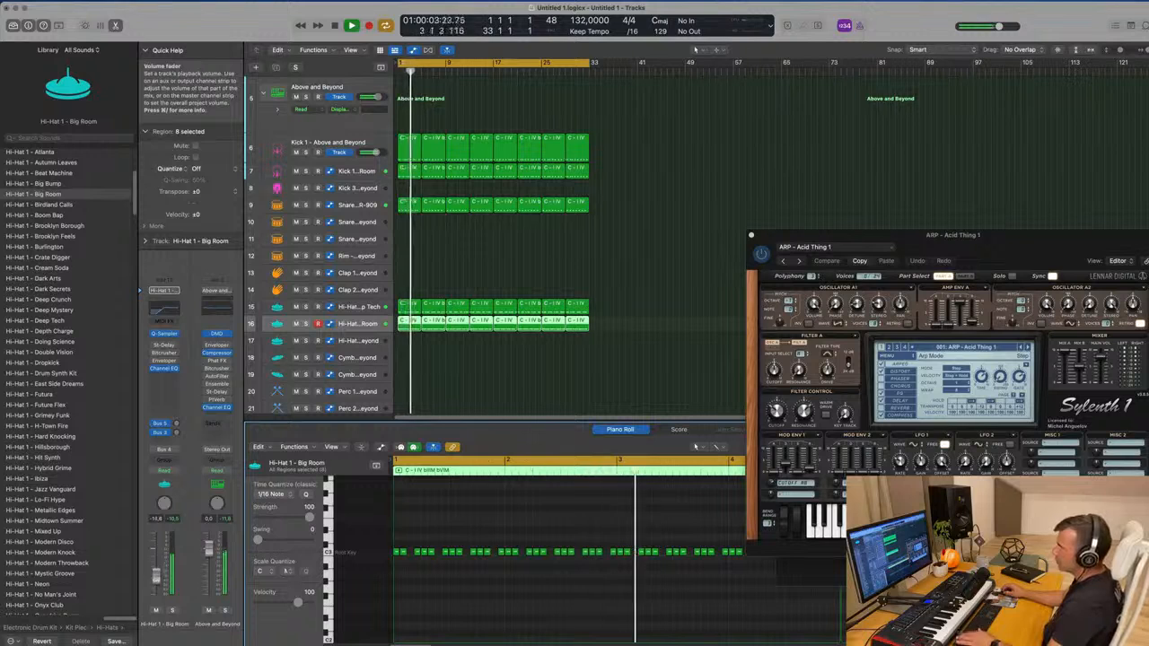
Raise the low cut in the Big Room hi-hat's Channel EQ to 2120 Hz and lower the track's volume to -23.0 dB
{"action": "left_click", "coordinate": [177, 317]}
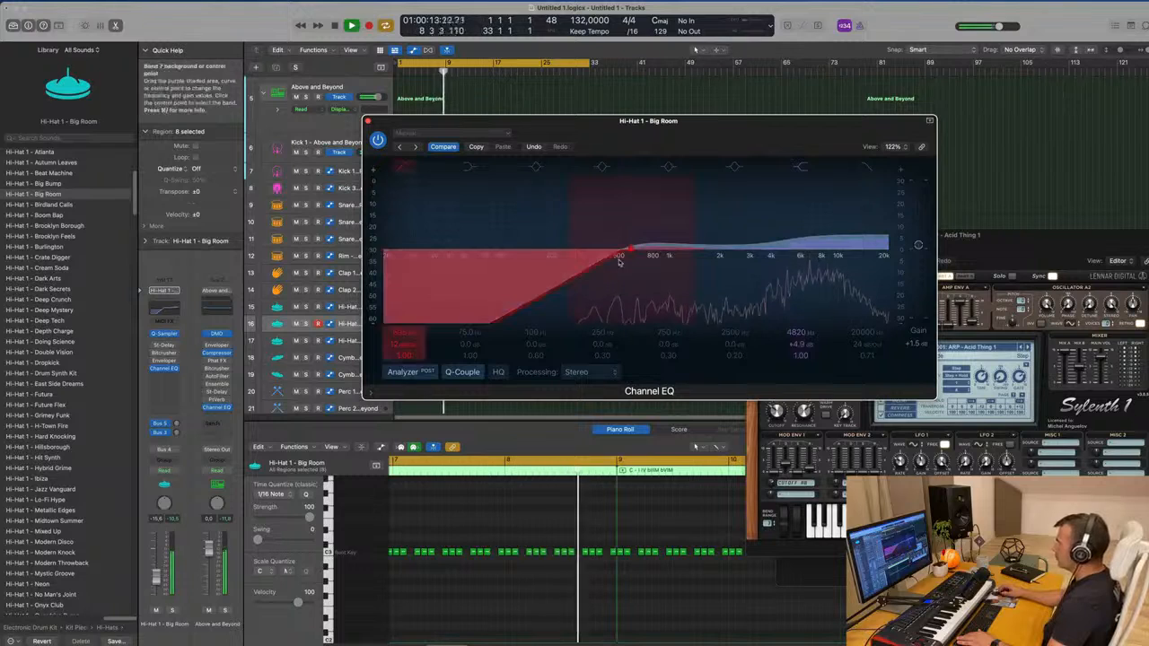
{"action": "left_click_drag", "start_coordinate": [621, 269], "coordinate": [713, 269]}
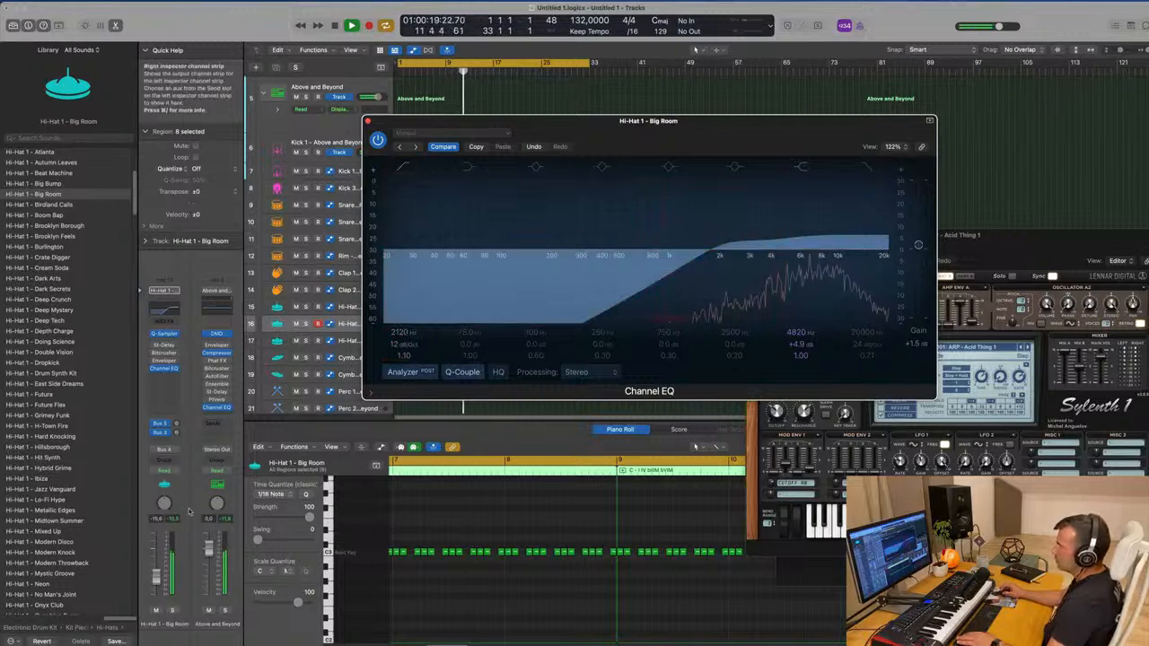
{"action": "key", "text": "Return"}
{"action": "left_click_drag", "start_coordinate": [156, 577], "coordinate": [157, 583]}
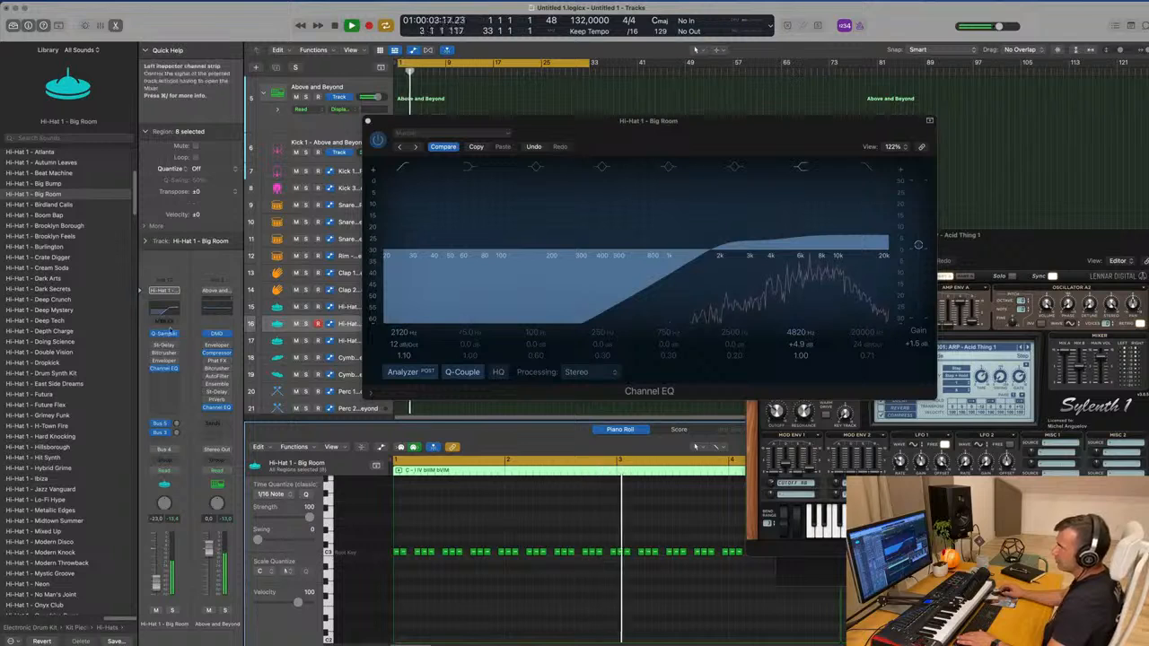
Set the Big Room hi-hat's Stereo Delay to 5 ms left and 11 ms right, and lower the track's volume to -26.0 dB
{"action": "left_click", "coordinate": [163, 344]}
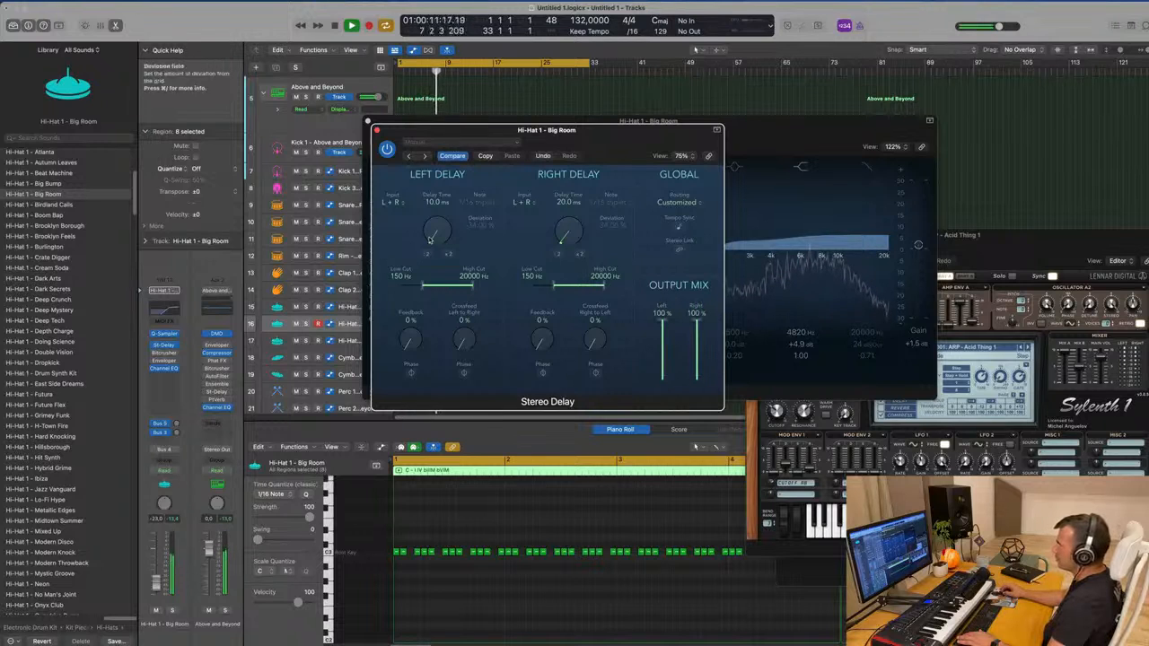
{"action": "left_click_drag", "start_coordinate": [589, 134], "coordinate": [629, 142]}
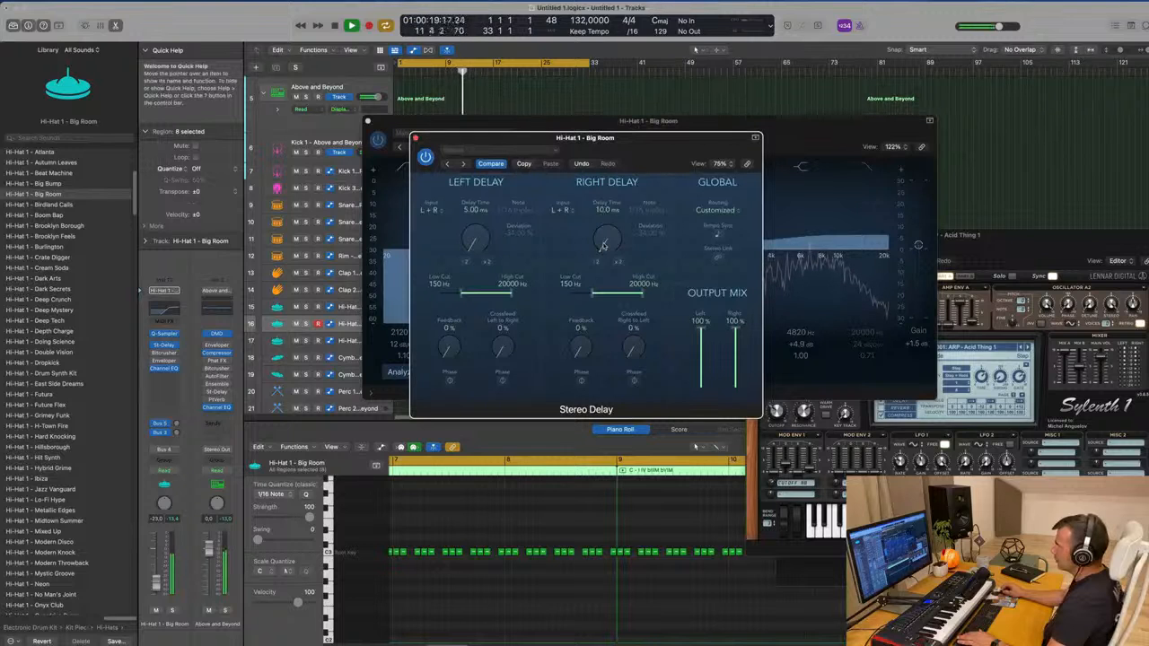
{"action": "left_click_drag", "start_coordinate": [592, 151], "coordinate": [548, 159]}
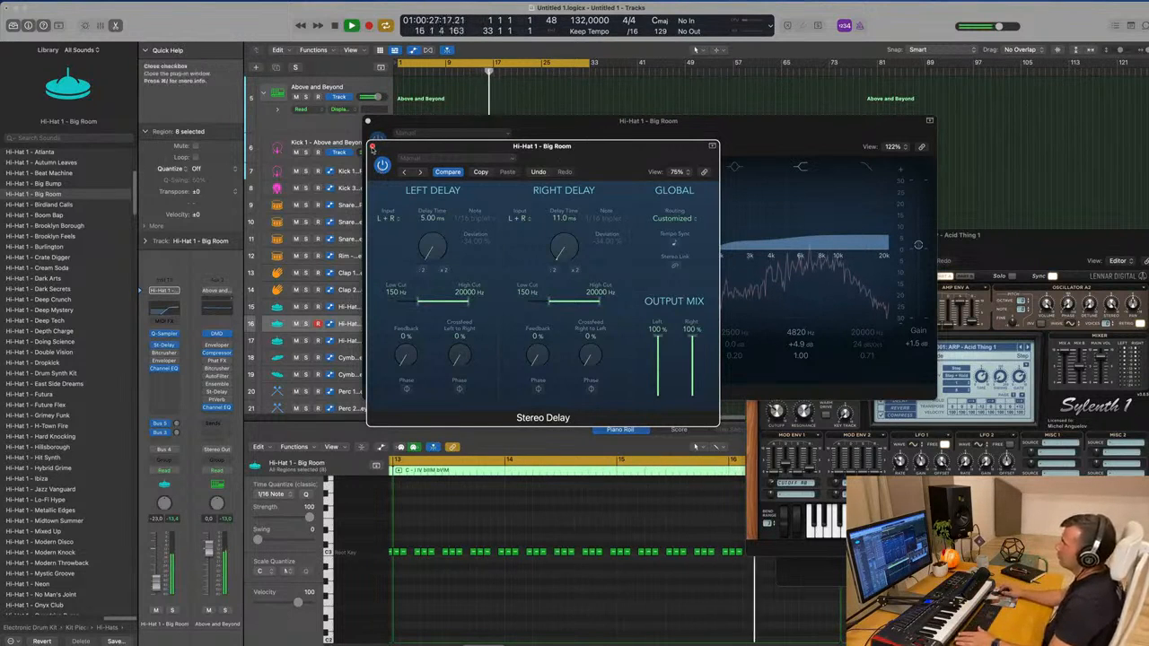
{"action": "left_click", "coordinate": [373, 146]}
{"action": "left_click_drag", "start_coordinate": [659, 135], "coordinate": [600, 133]}
{"action": "left_click", "coordinate": [311, 120]}
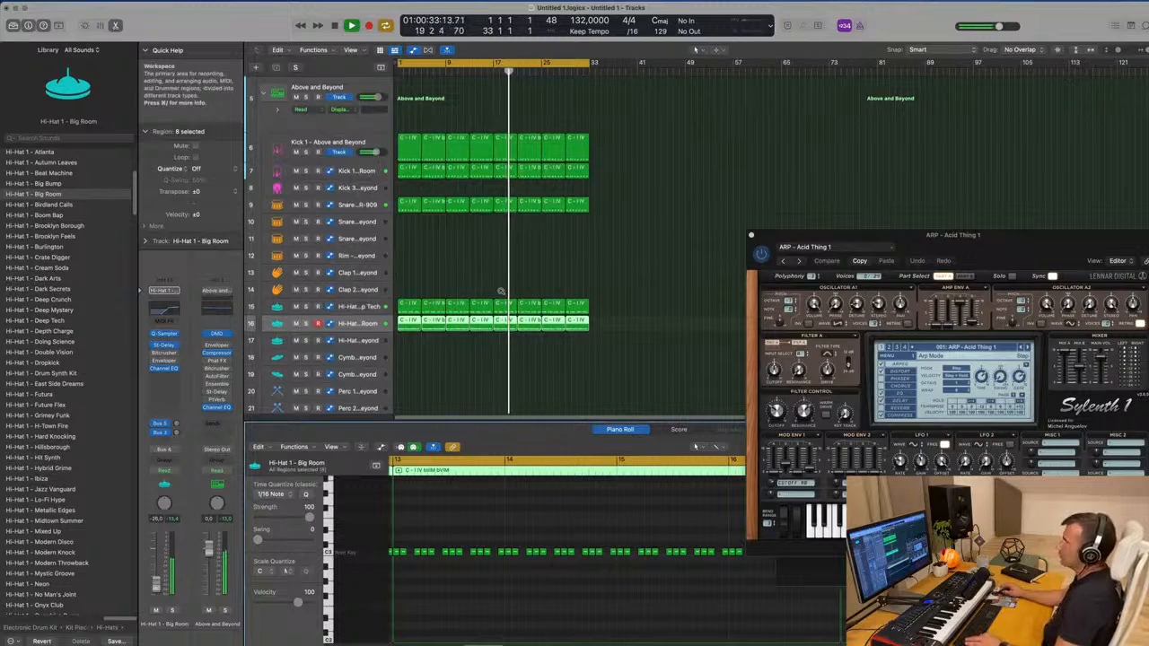
Copy the first TR-909 snare region to bar 1 of the Perc 1 track
{"action": "scroll", "coordinate": [442, 288], "scroll_direction": "down", "scroll_amount": 1}
{"action": "scroll", "coordinate": [441, 288], "scroll_direction": "down", "scroll_amount": 2}
{"action": "left_click", "coordinate": [399, 205]}
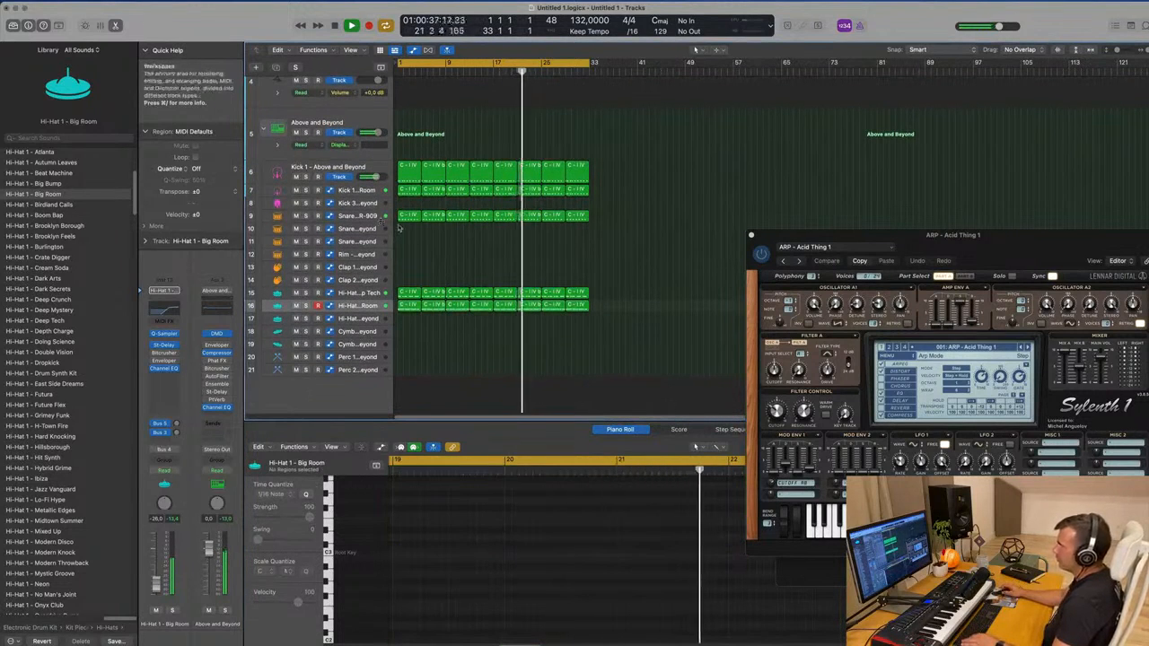
{"action": "left_click", "coordinate": [409, 217]}
{"action": "left_click_drag", "start_coordinate": [408, 217], "coordinate": [411, 368]}
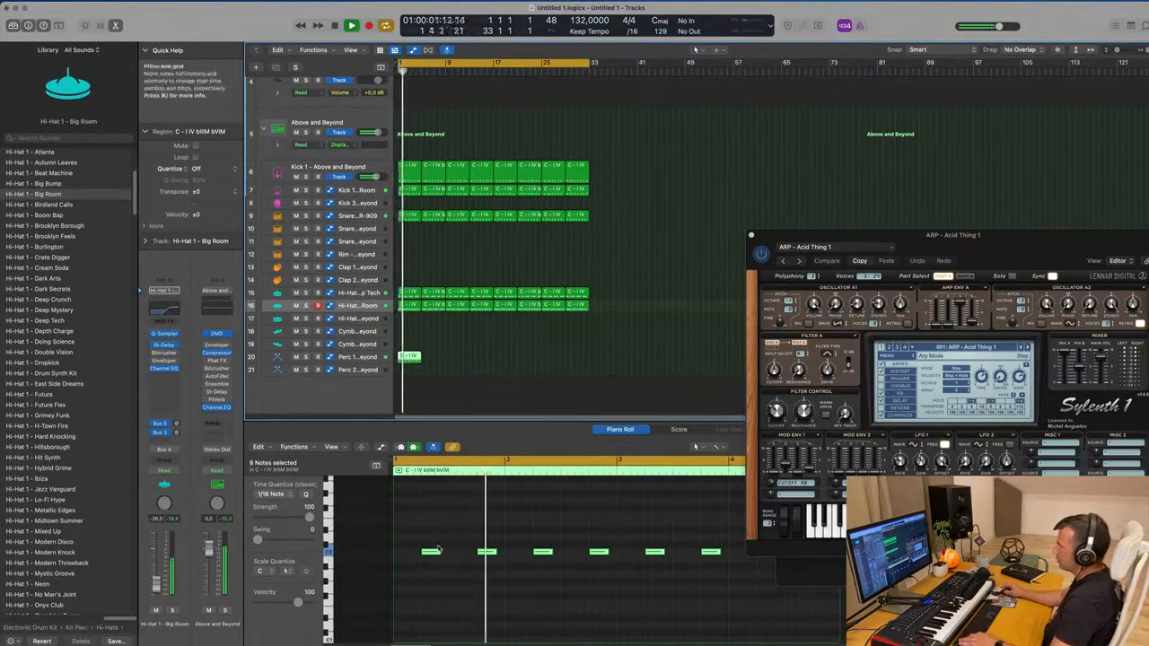
Transpose all eight notes of the Perc 1 region down by octave and play the project from the beginning
{"action": "key", "text": "super+Left"}
{"action": "key", "text": "space"}
{"action": "left_click_drag", "start_coordinate": [419, 538], "coordinate": [768, 593]}
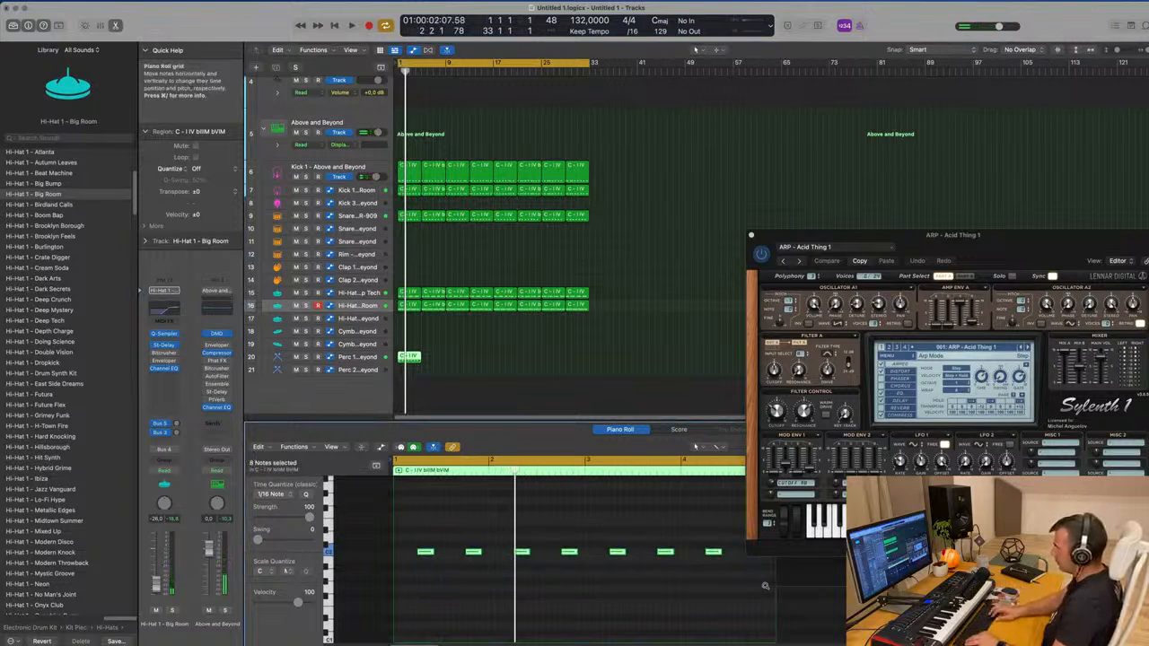
{"action": "key", "text": "alt+shift+Down"}
{"action": "key", "text": "space"}
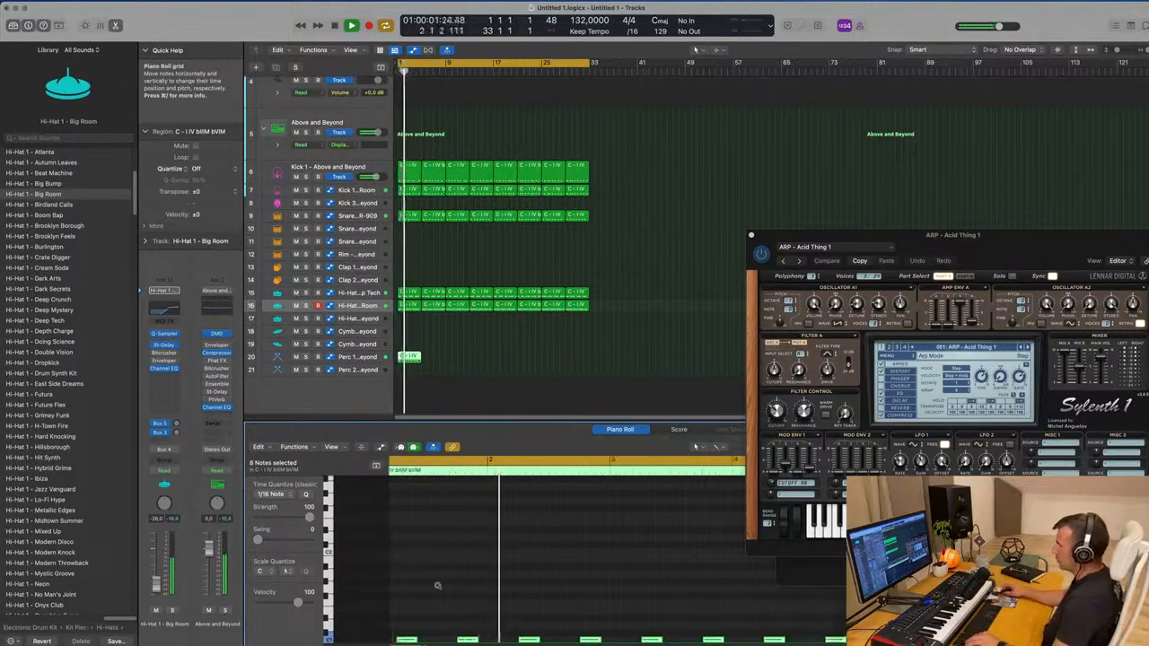
{"action": "key", "text": "z"}
{"action": "key", "text": "Return"}
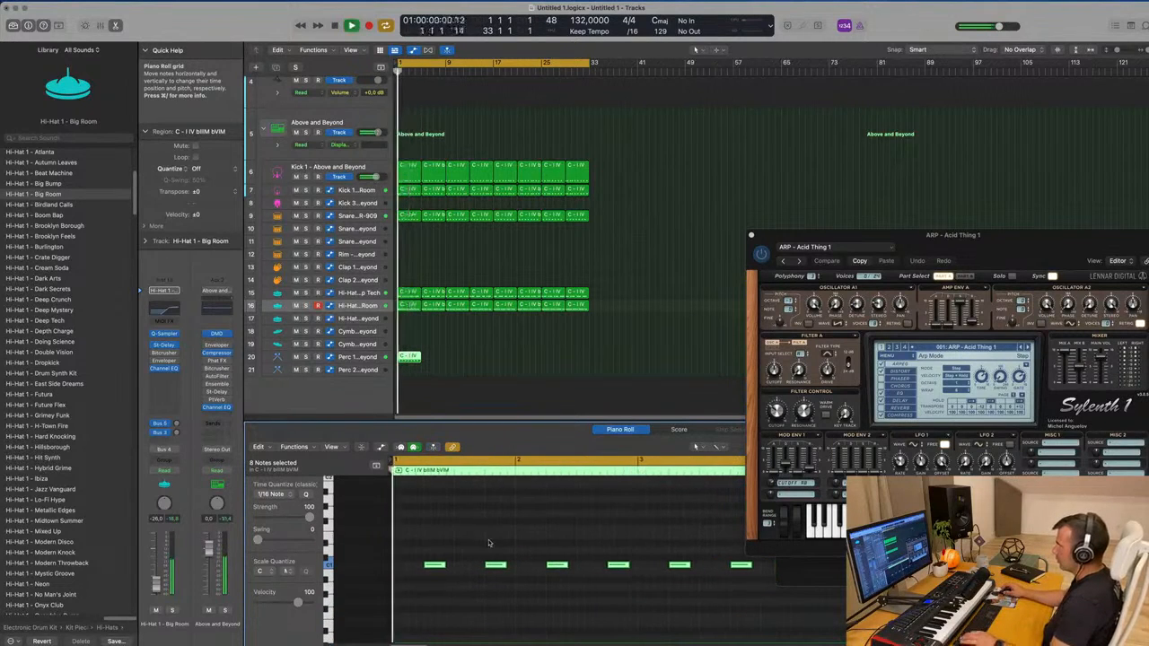
Delete every second note in the Perc 1 region, keeping one offbeat hit per bar
{"action": "left_click", "coordinate": [496, 565]}
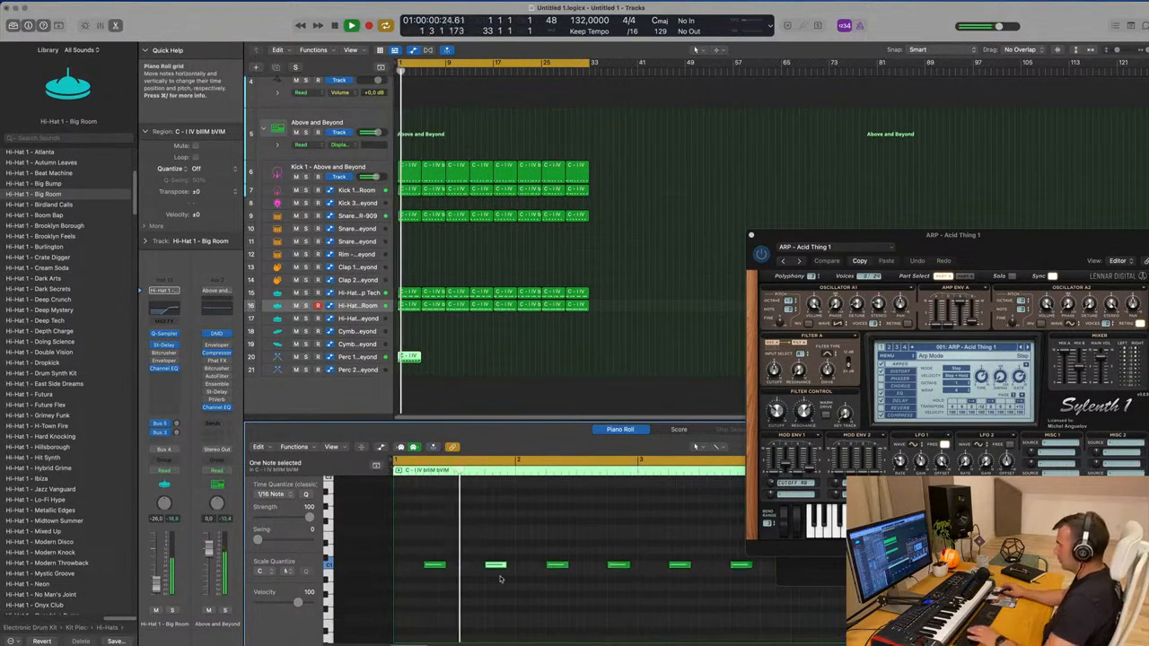
{"action": "left_click", "coordinate": [619, 565]}
{"action": "left_click_drag", "start_coordinate": [714, 545], "coordinate": [764, 583]}
{"action": "key", "text": "Delete"}
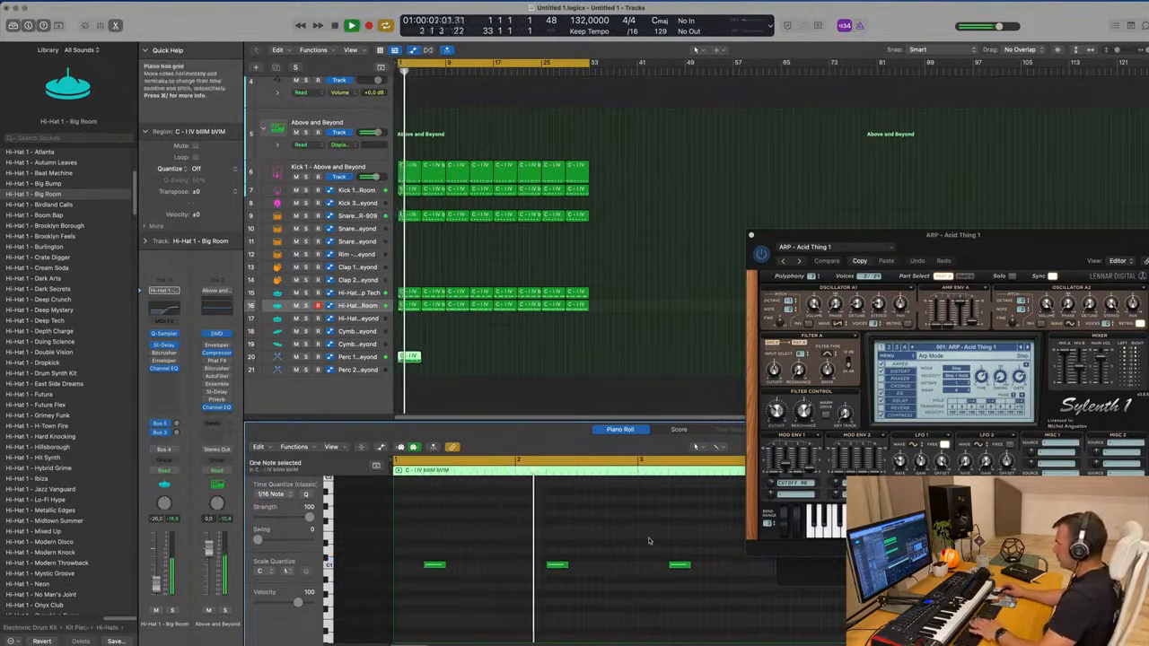
{"action": "scroll", "coordinate": [650, 538], "scroll_direction": "down", "scroll_amount": 3}
{"action": "left_click_drag", "start_coordinate": [668, 544], "coordinate": [689, 576]}
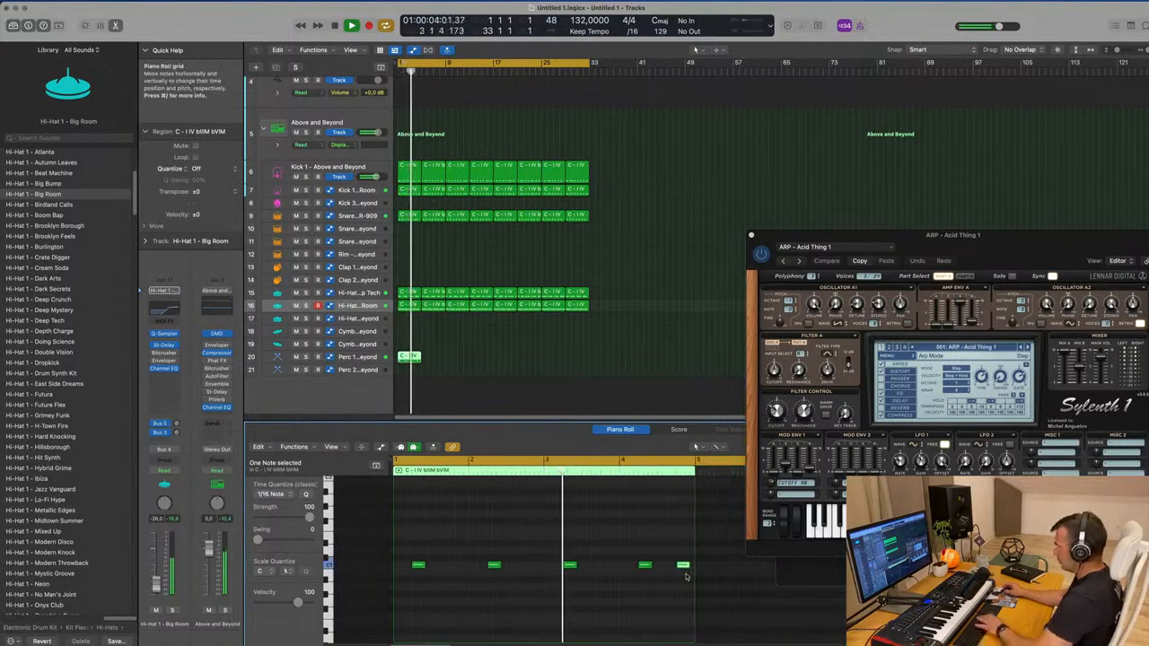
{"action": "key", "text": "Delete"}
Raise the Bus 3 delay send level of the Perc 1 track
{"action": "left_click", "coordinate": [355, 356]}
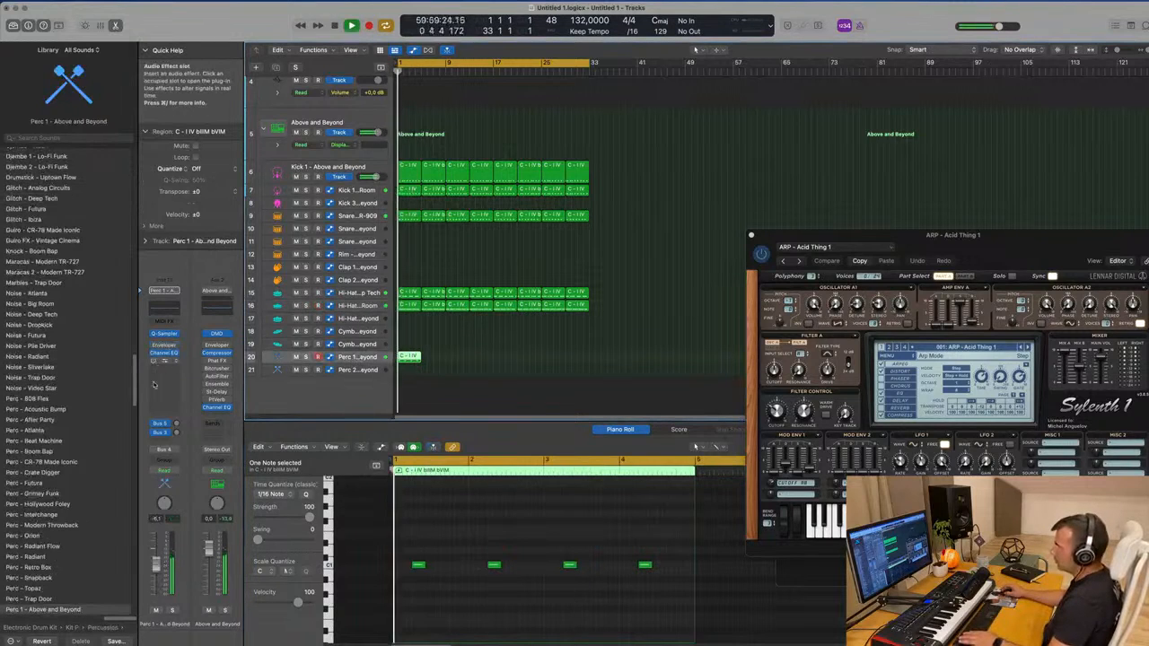
{"action": "left_click", "coordinate": [177, 428]}
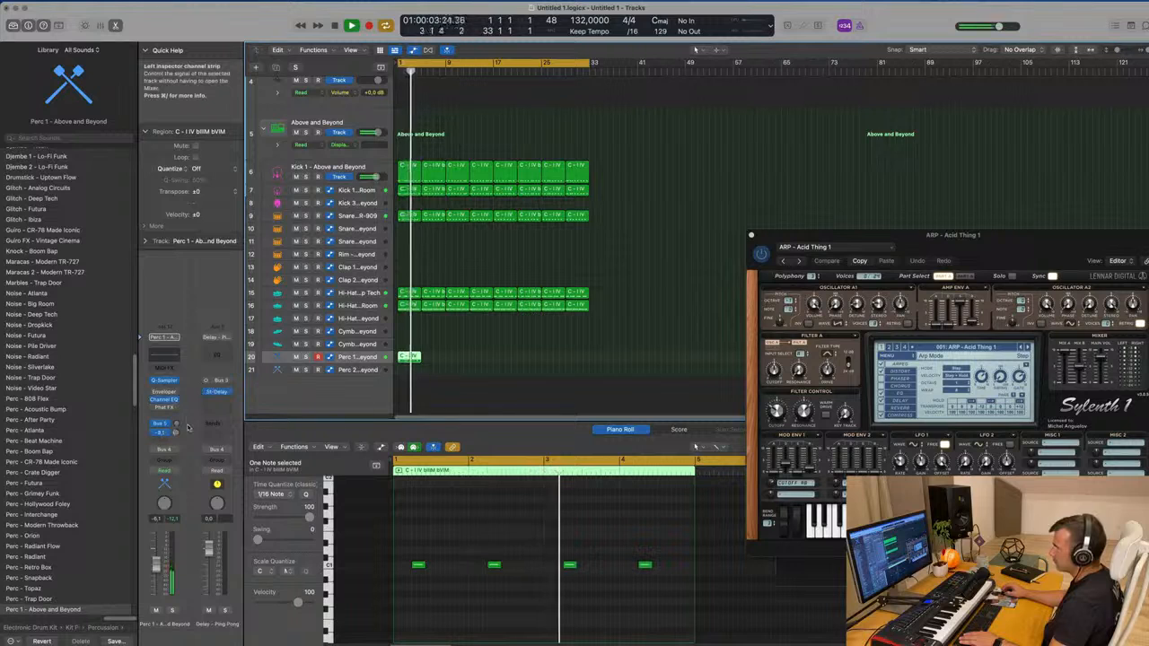
{"action": "left_click_drag", "start_coordinate": [175, 432], "coordinate": [177, 437]}
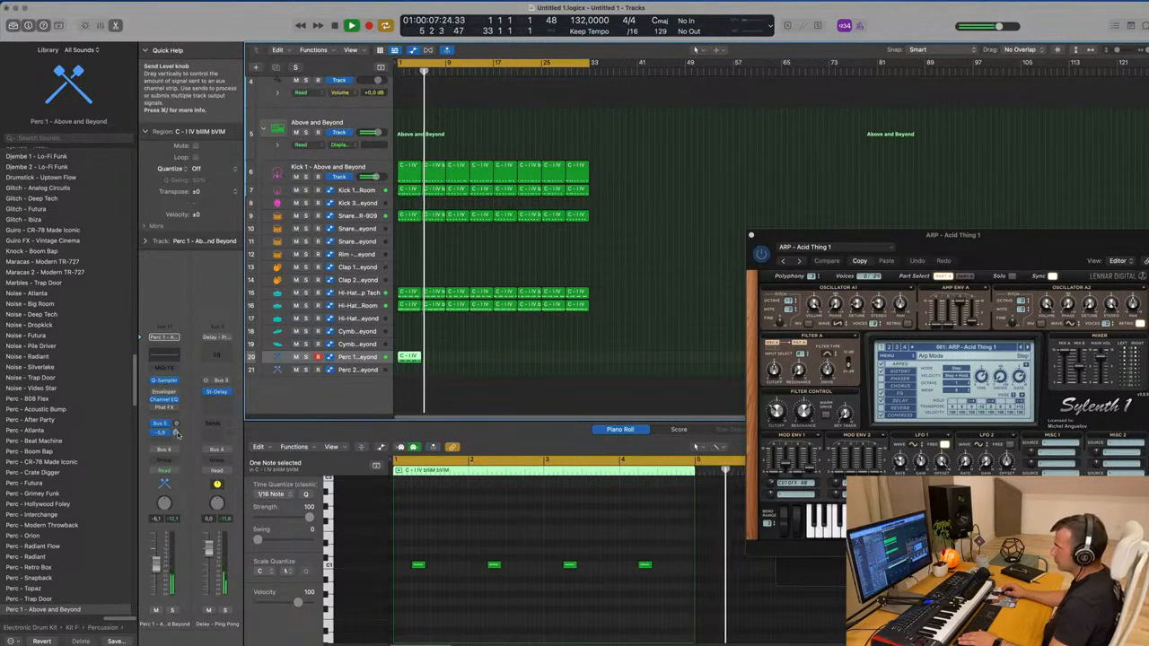
Repeat the Perc 1 region back to back until it reaches bar 33
{"action": "key", "text": "Return"}
{"action": "left_click_drag", "start_coordinate": [504, 347], "coordinate": [401, 370]}
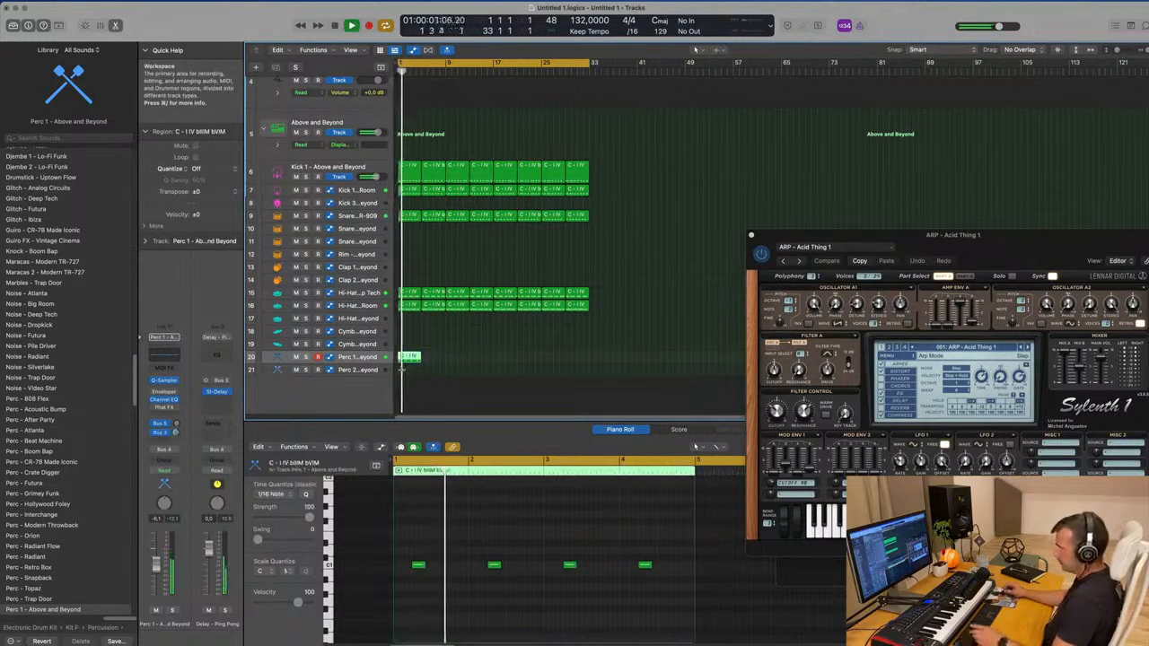
{"action": "key", "text": "super+r"}
{"action": "key", "text": "super+r"}
{"action": "key", "text": "super+r"}
{"action": "key", "text": "super+r"}
{"action": "key", "text": "super+r"}
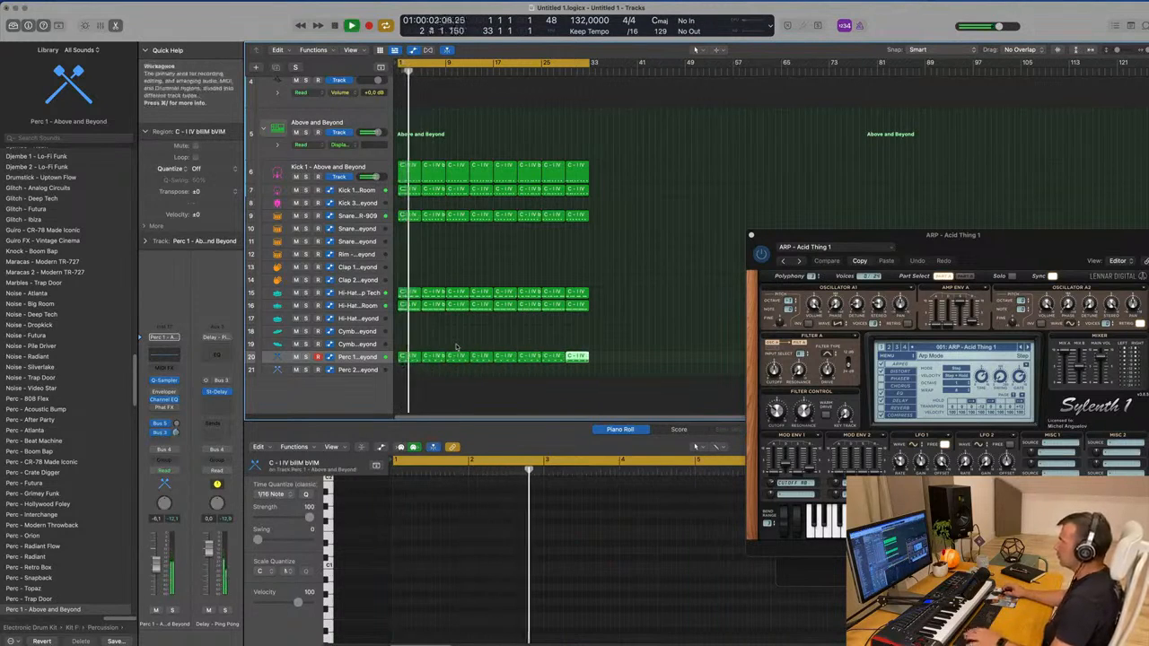
Copy the first TR-909 snare region to bar 1 of the Clap 1 track
{"action": "scroll", "coordinate": [468, 341], "scroll_direction": "up", "scroll_amount": 2}
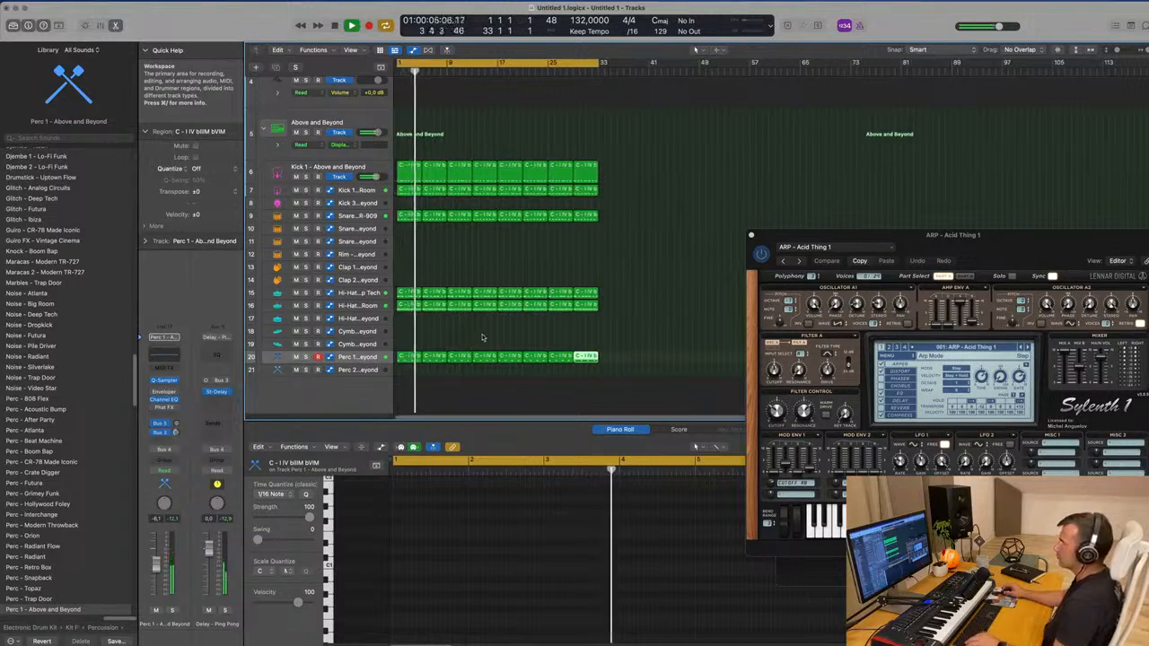
{"action": "scroll", "coordinate": [412, 332], "scroll_direction": "up", "scroll_amount": 2}
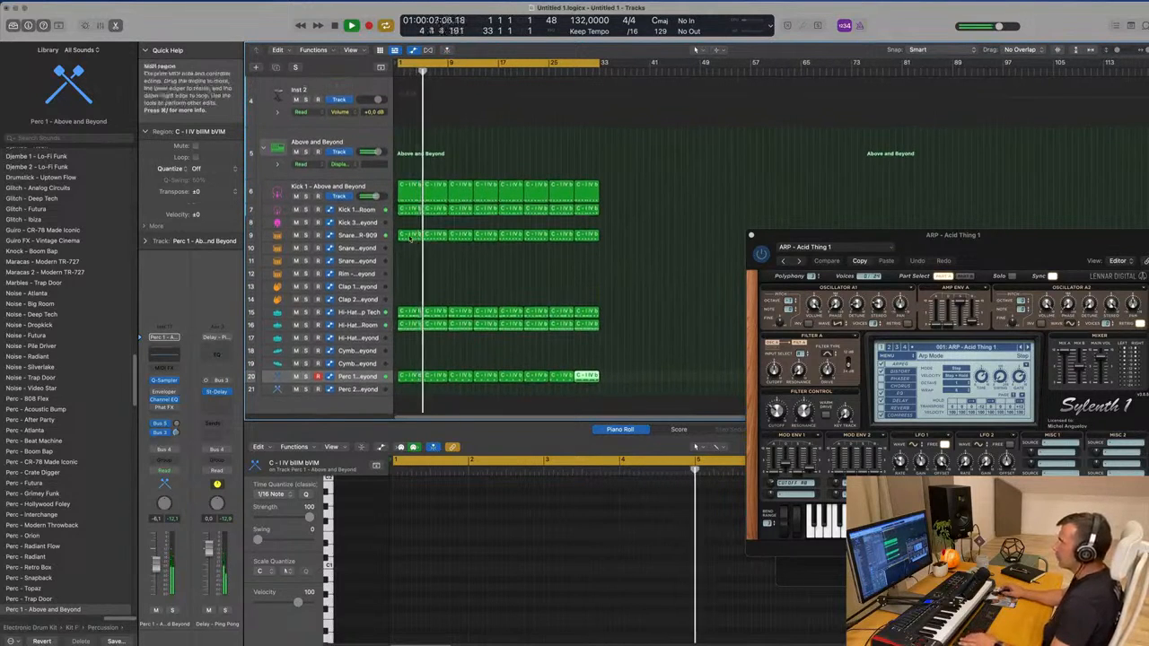
{"action": "left_click", "coordinate": [410, 237]}
{"action": "left_click_drag", "start_coordinate": [409, 239], "coordinate": [403, 296]}
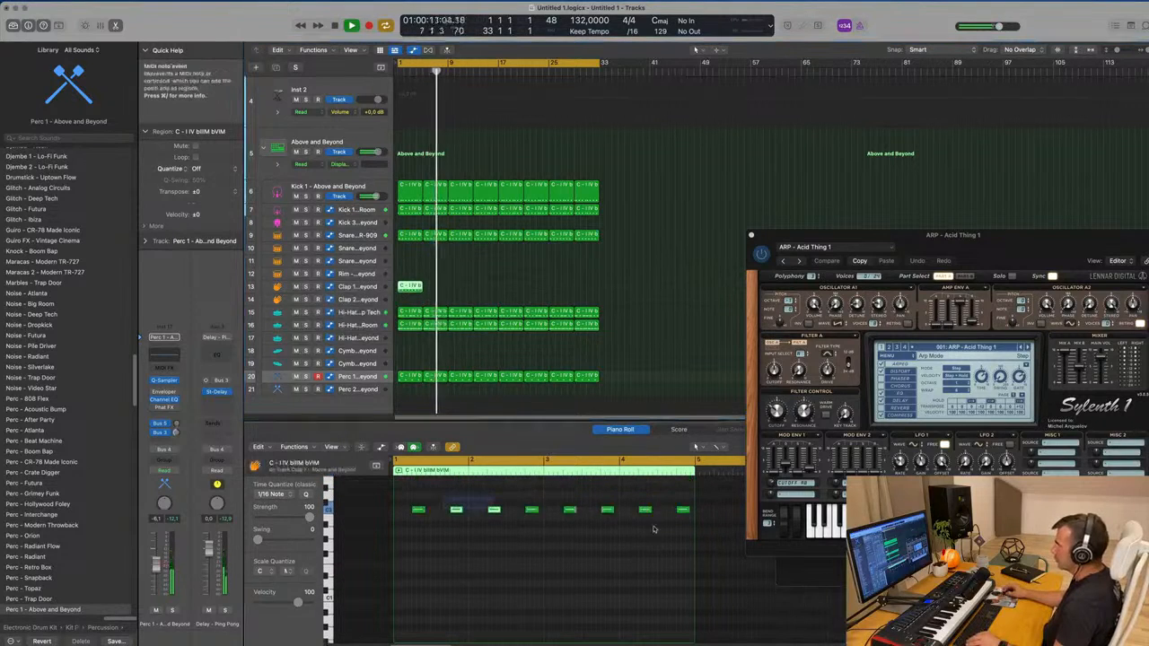
Delete the last seven notes of the Clap 1 region and move the remaining note to the start of bar 1
{"action": "left_click_drag", "start_coordinate": [442, 498], "coordinate": [706, 536]}
{"action": "key", "text": "Delete"}
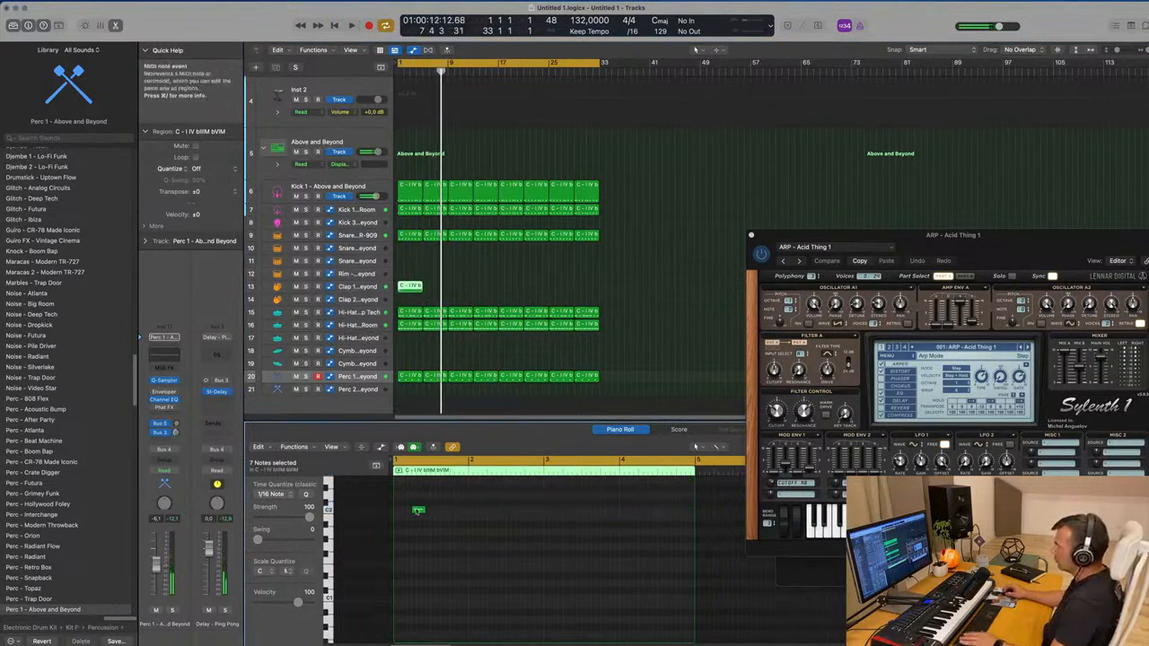
{"action": "left_click_drag", "start_coordinate": [418, 511], "coordinate": [399, 511]}
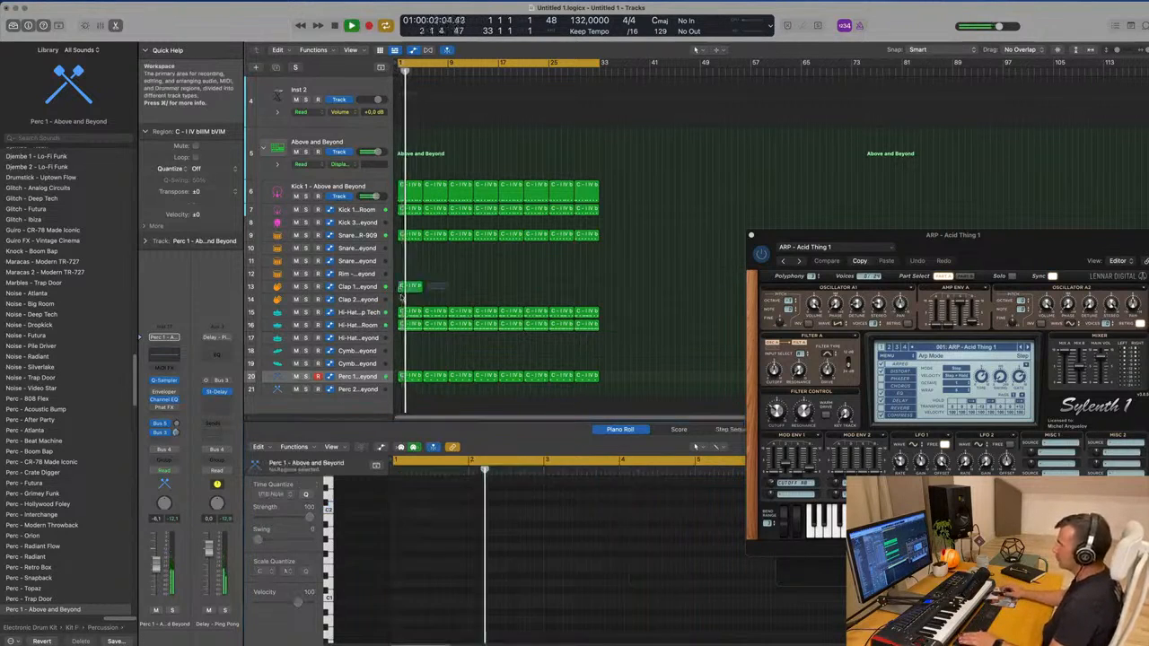
{"action": "scroll", "coordinate": [476, 528], "scroll_direction": "up", "scroll_amount": 4}
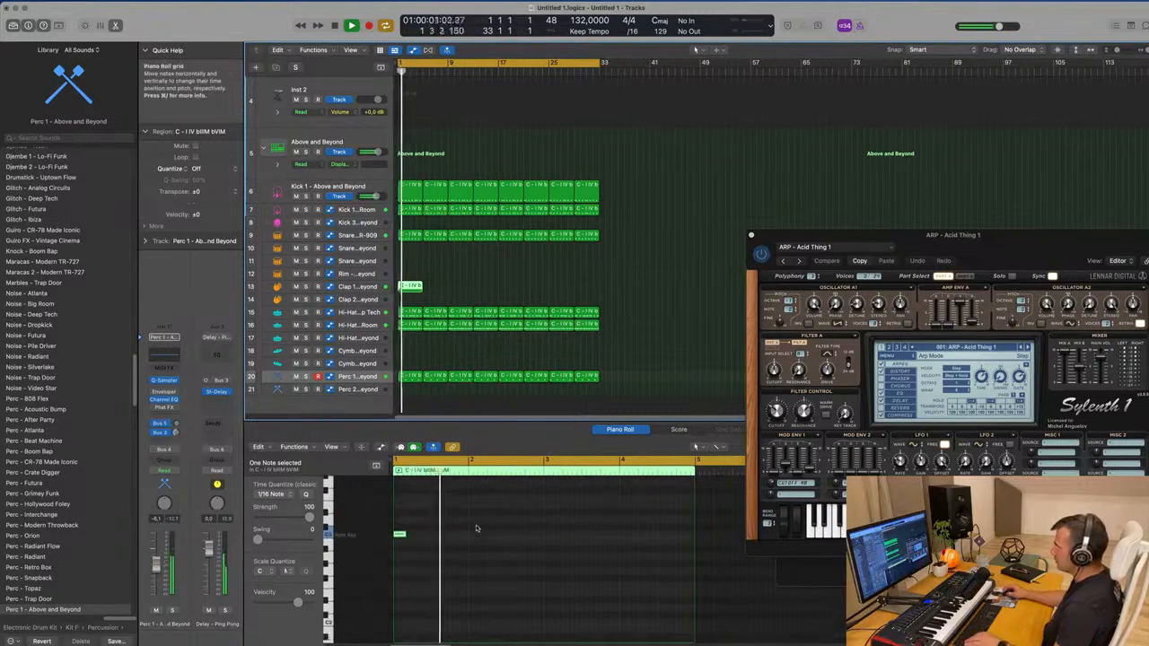
Move the single-clap region to the Clap 2 track and repeat it up to bar 33
{"action": "left_click_drag", "start_coordinate": [409, 288], "coordinate": [411, 299]}
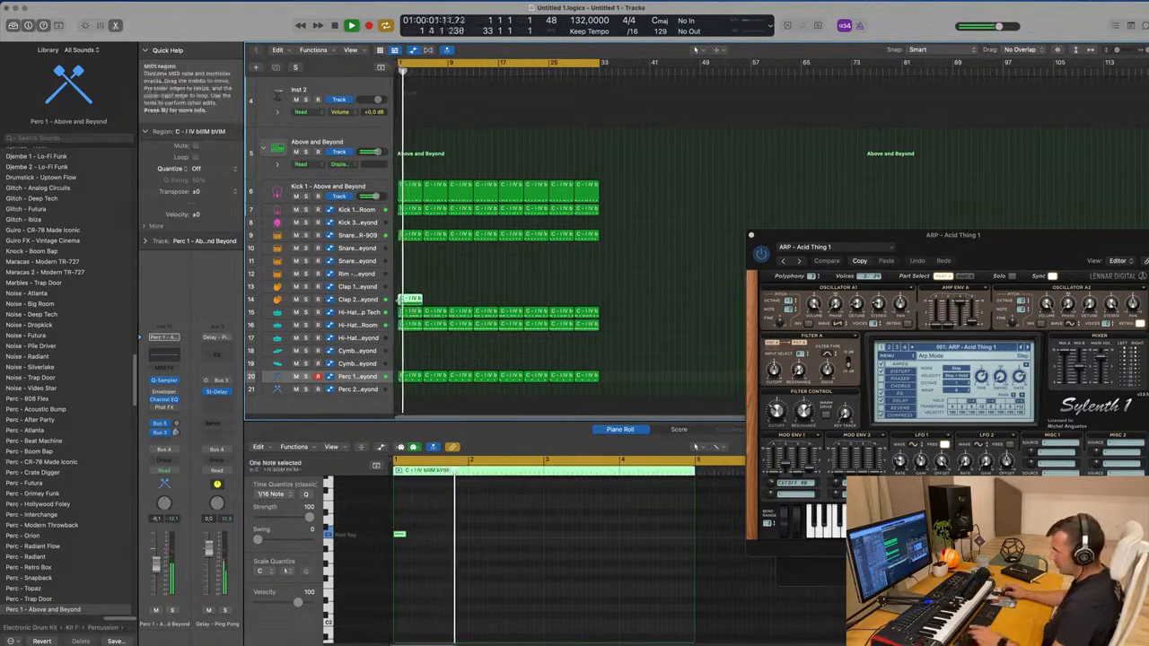
{"action": "key", "text": "super+r"}
{"action": "key", "text": "super+r"}
{"action": "key", "text": "super+r"}
{"action": "key", "text": "super+r"}
{"action": "key", "text": "super+r"}
{"action": "key", "text": "super+r"}
{"action": "key", "text": "super+r"}
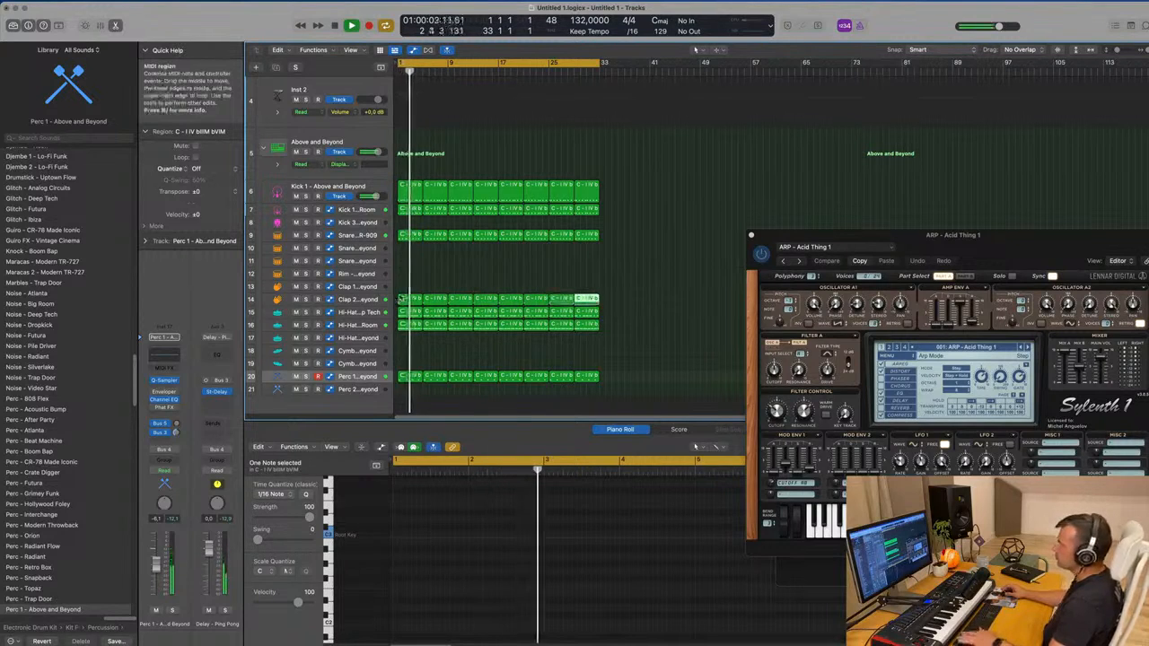
Raise the Clap 2 track's Bus 3 send and replace its sound with Clap 1 - Roland TR-909 at -2.0 dB volume
{"action": "left_click", "coordinate": [362, 301]}
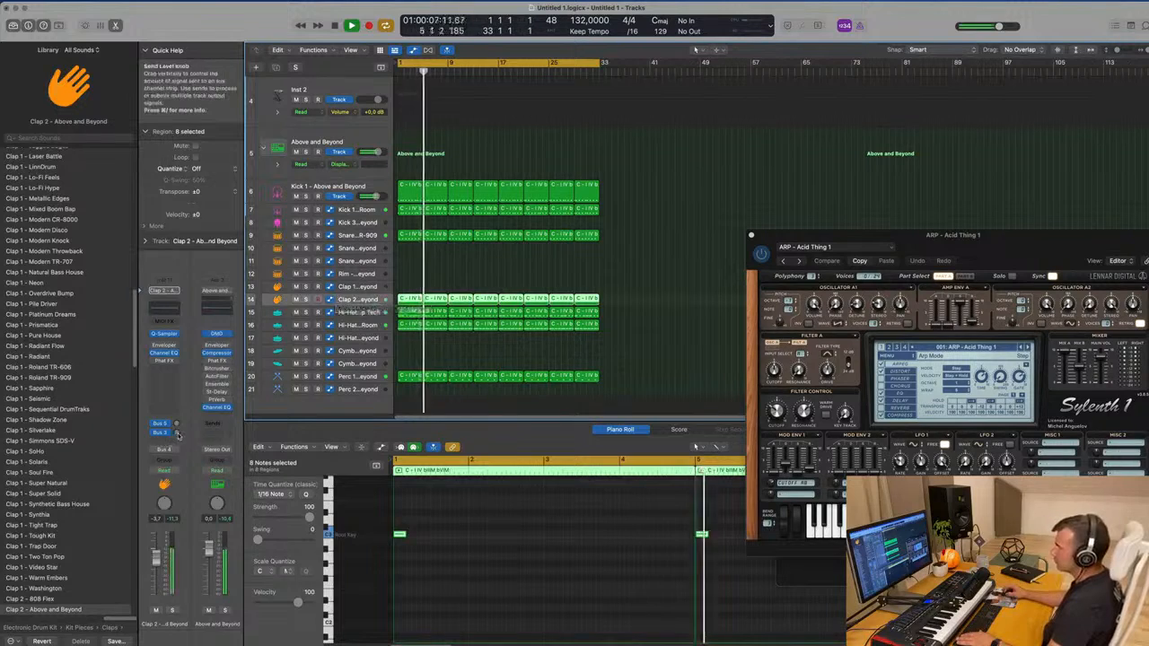
{"action": "left_click_drag", "start_coordinate": [177, 433], "coordinate": [182, 402]}
{"action": "key", "text": "Return"}
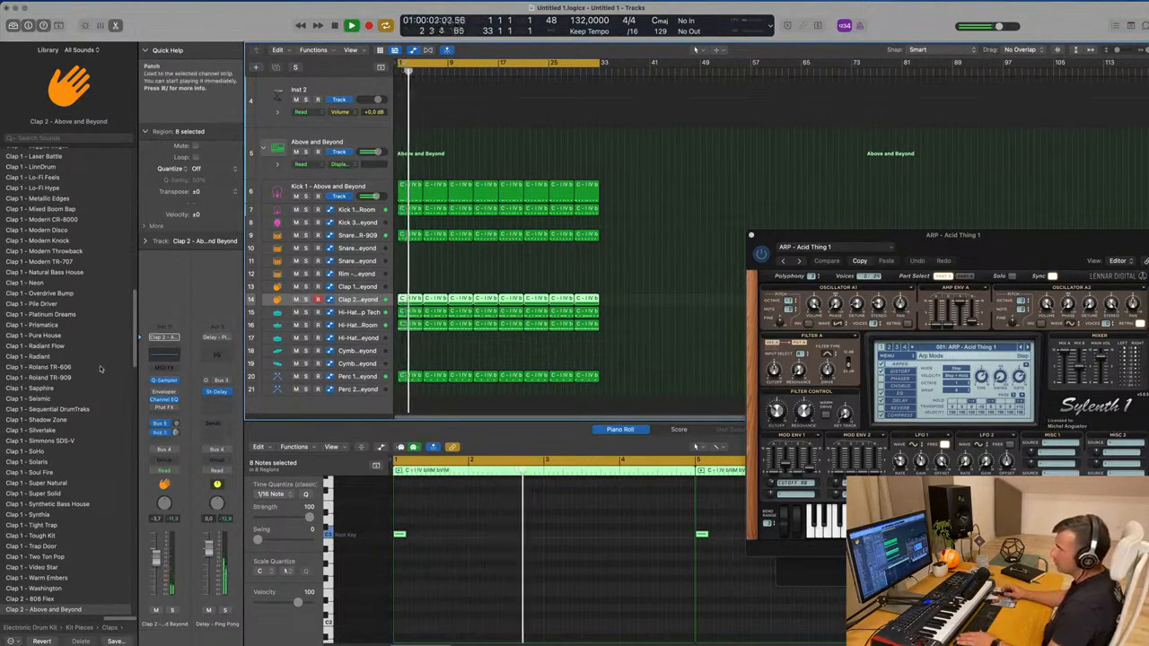
{"action": "left_click", "coordinate": [51, 378]}
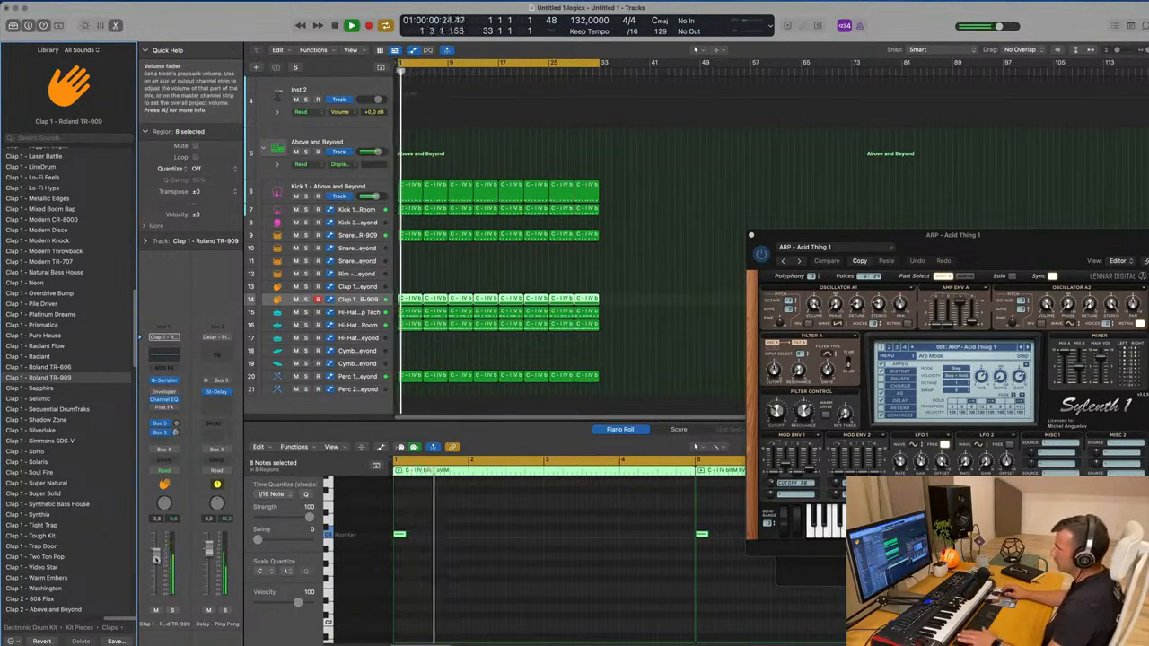
Copy the first Cello Section Legato region to bar 1 of the ARP - Acid Thing 1 track
{"action": "scroll", "coordinate": [577, 218], "scroll_direction": "up", "scroll_amount": 5}
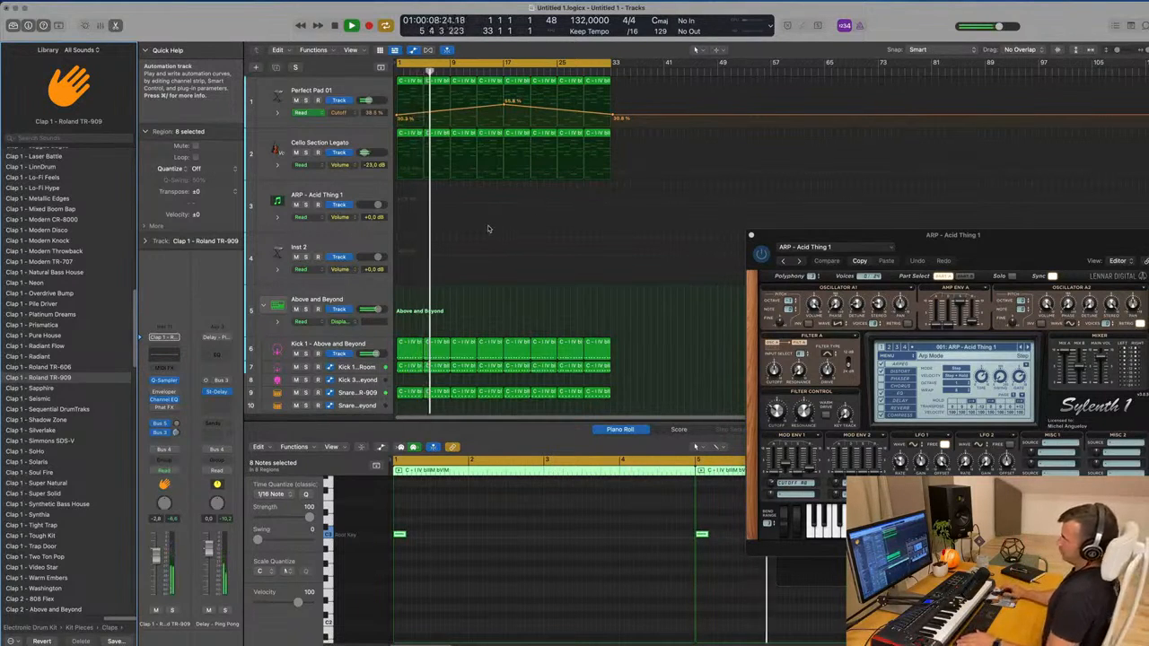
{"action": "left_click", "coordinate": [346, 193]}
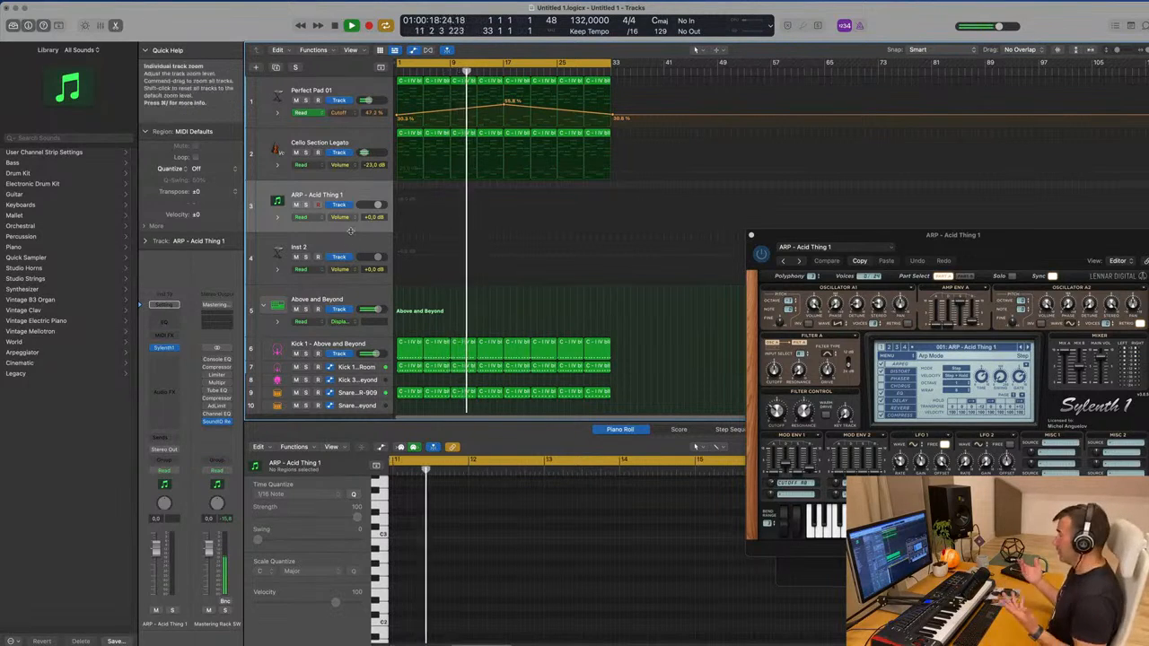
{"action": "left_click_drag", "start_coordinate": [1003, 234], "coordinate": [867, 63]}
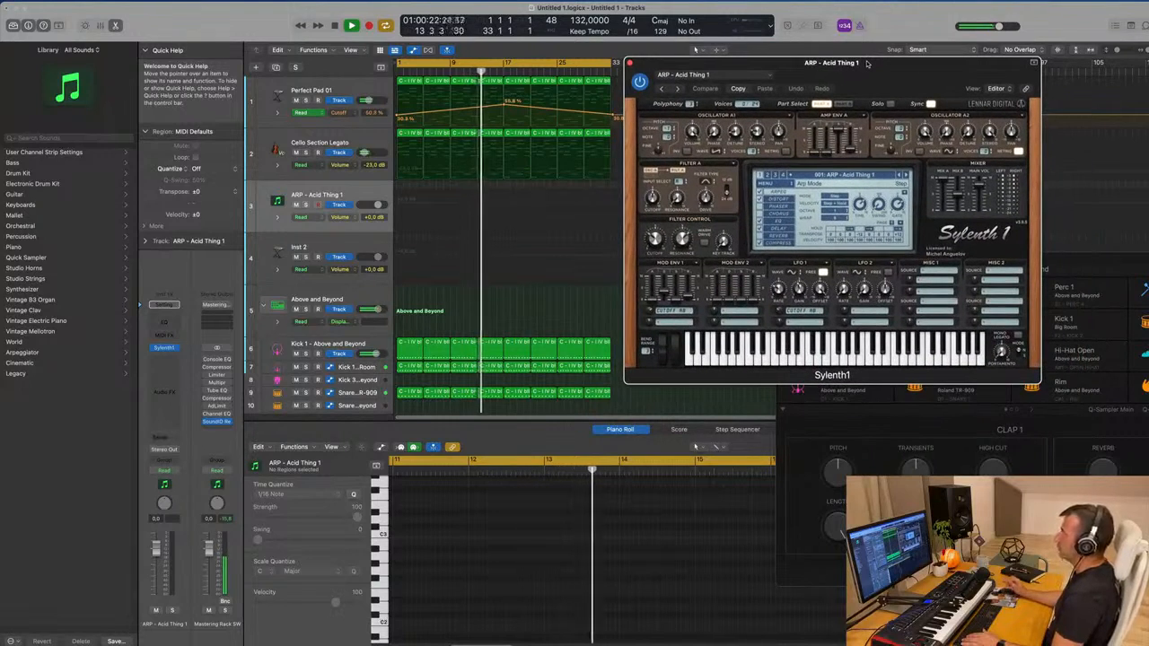
{"action": "left_click", "coordinate": [370, 139]}
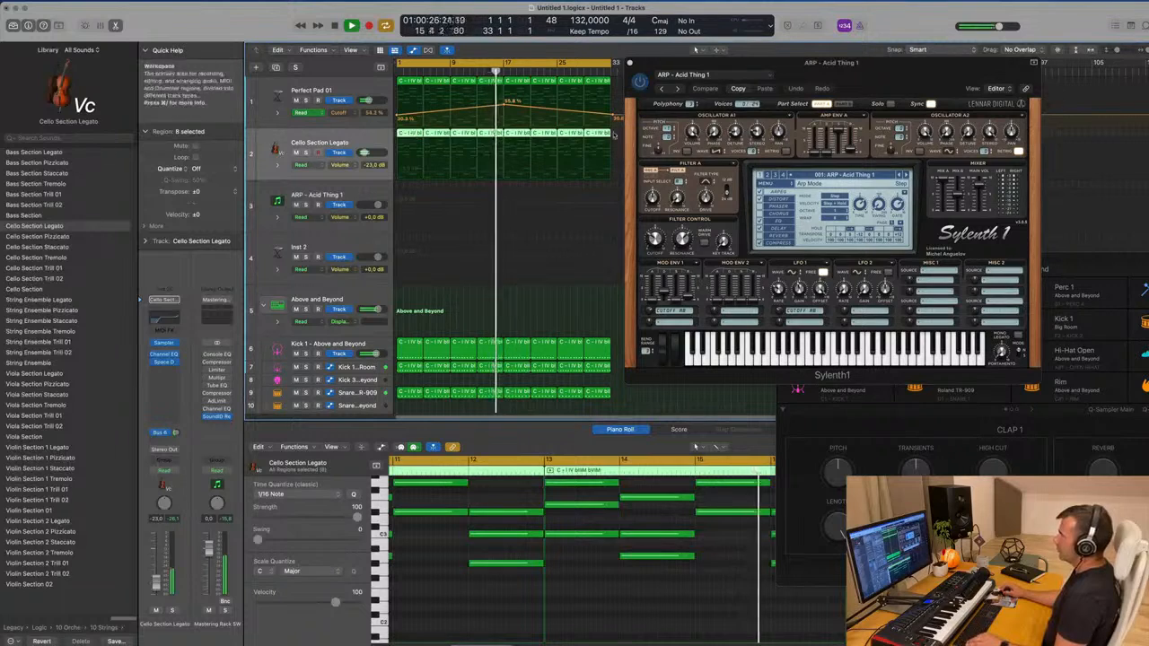
{"action": "left_click", "coordinate": [404, 164]}
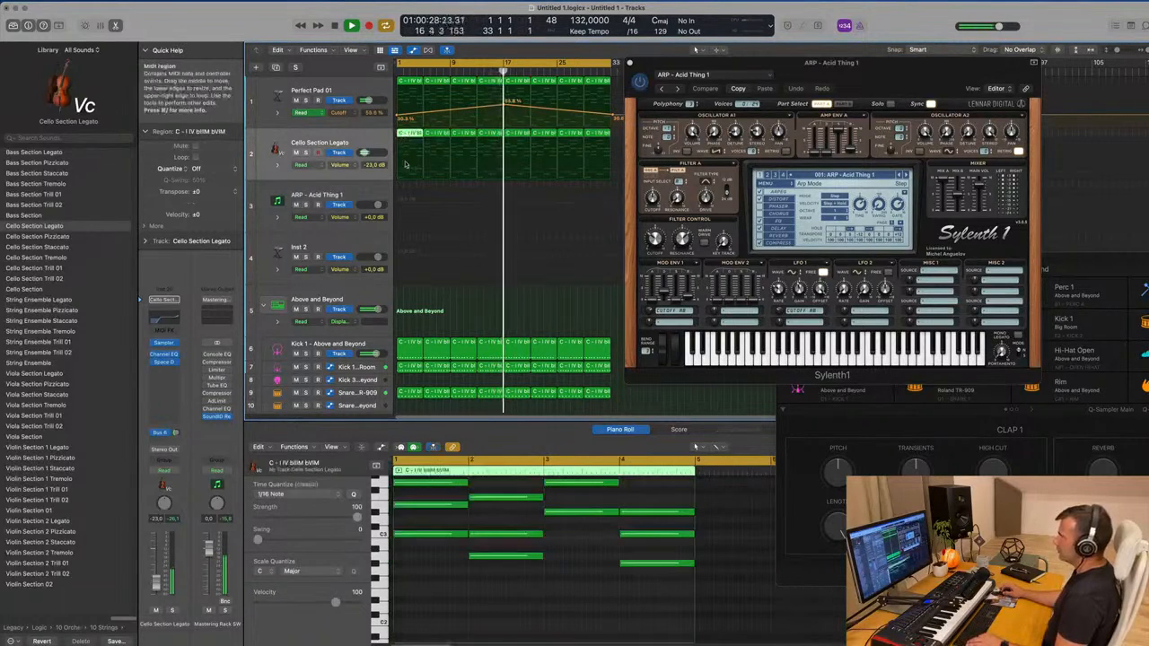
{"action": "left_click_drag", "start_coordinate": [405, 164], "coordinate": [405, 216]}
Delete the twelve upper chord notes in the copied region, keeping only the lowest note of each bar
{"action": "scroll", "coordinate": [421, 527], "scroll_direction": "down", "scroll_amount": 5}
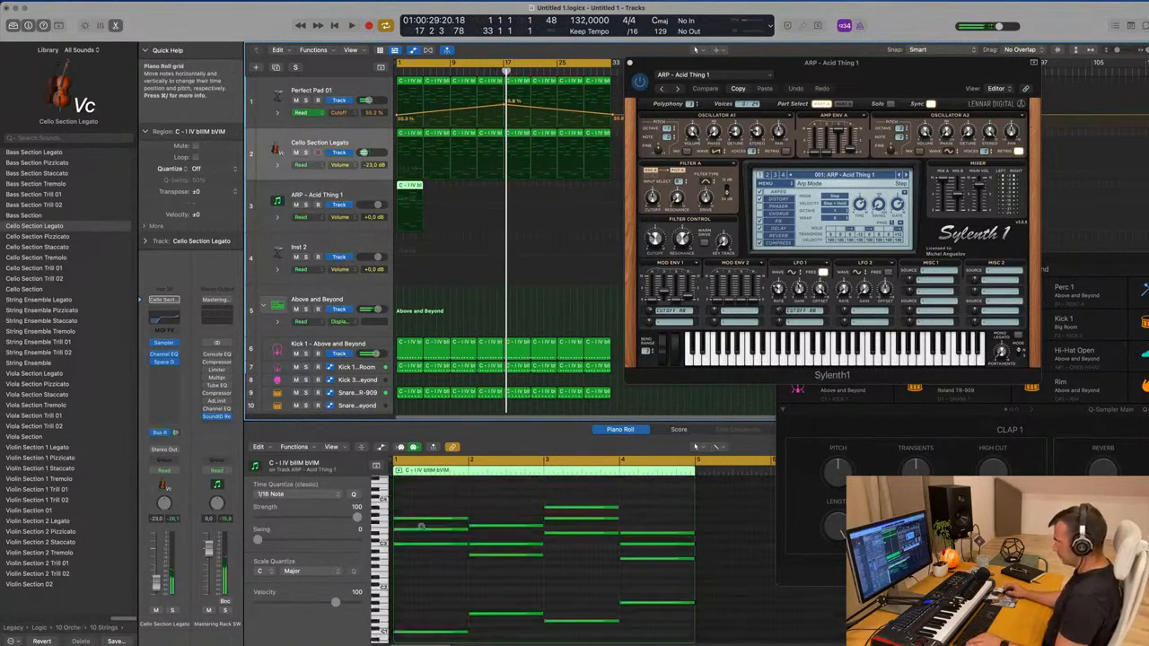
{"action": "left_click_drag", "start_coordinate": [418, 518], "coordinate": [667, 585]}
{"action": "key", "text": "Delete"}
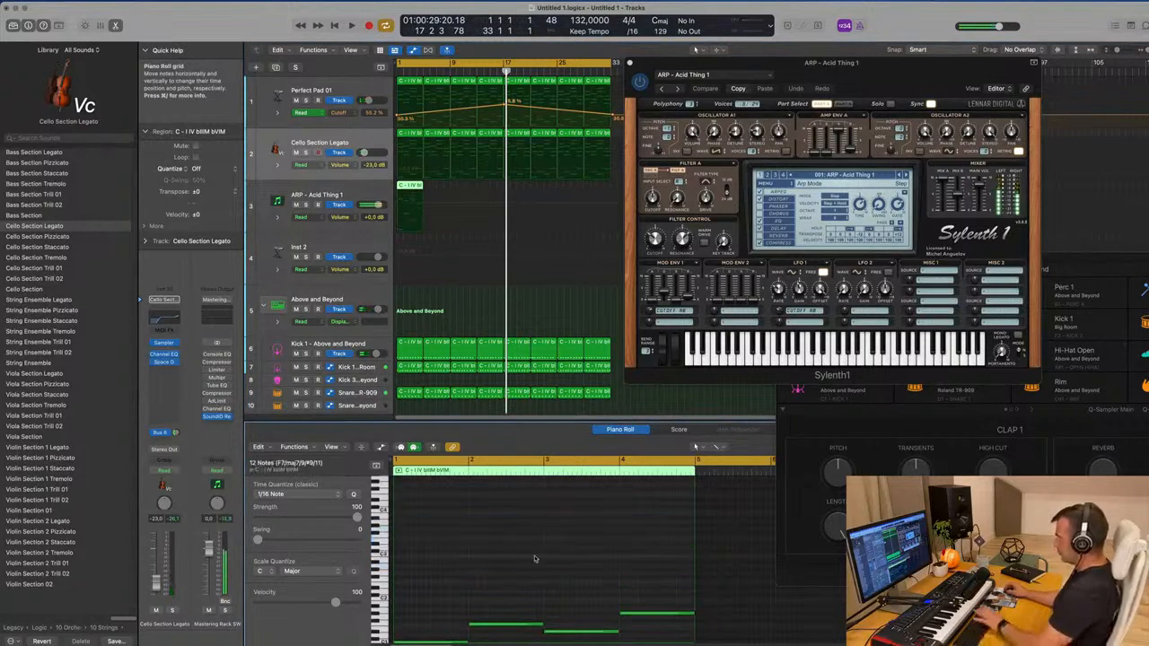
Lower the ARP - Acid Thing 1 track's volume to -16.0 dB and load the BASS - Atlantis preset in Sylenth1
{"action": "left_click", "coordinate": [349, 194]}
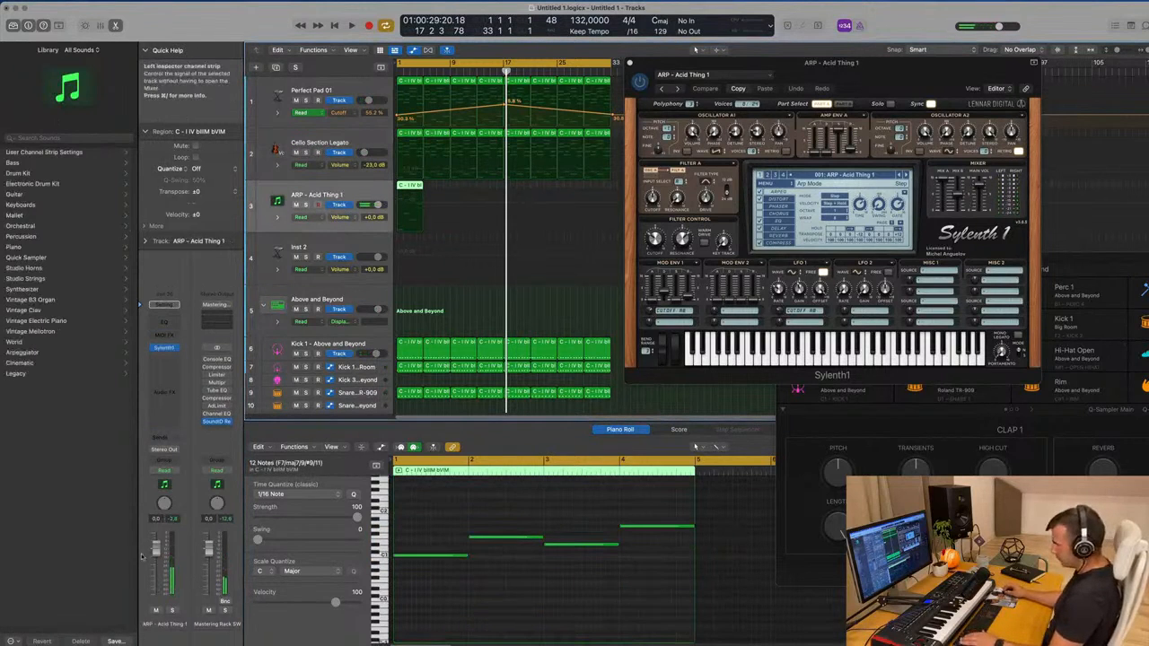
{"action": "key", "text": "Return"}
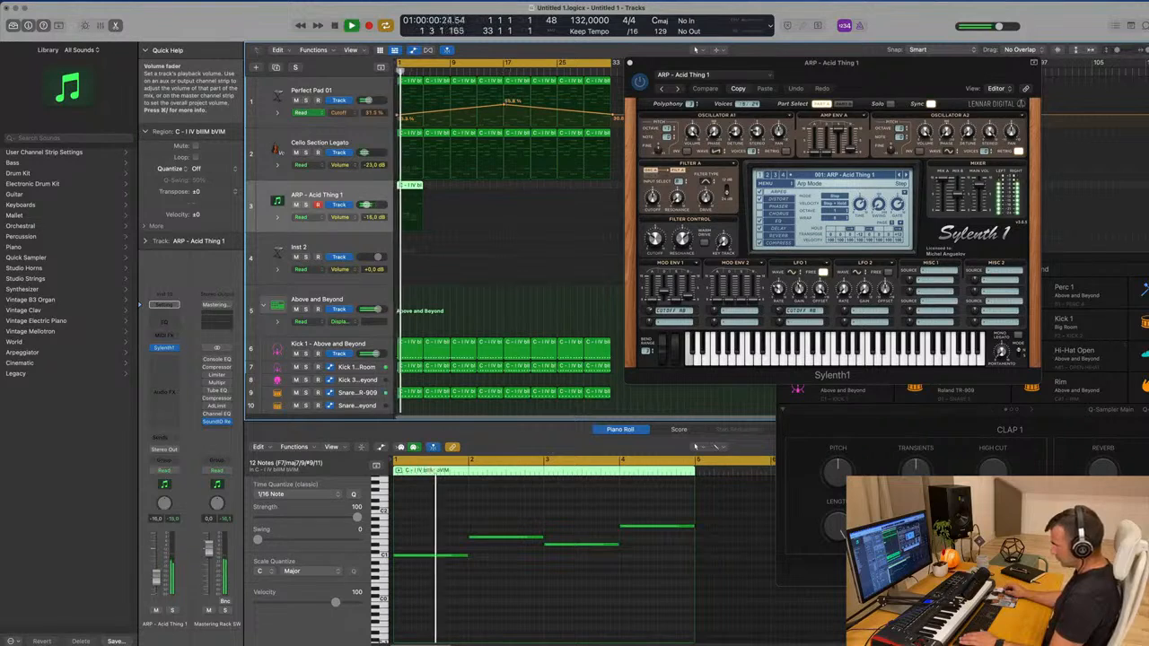
{"action": "left_click_drag", "start_coordinate": [846, 75], "coordinate": [763, 106]}
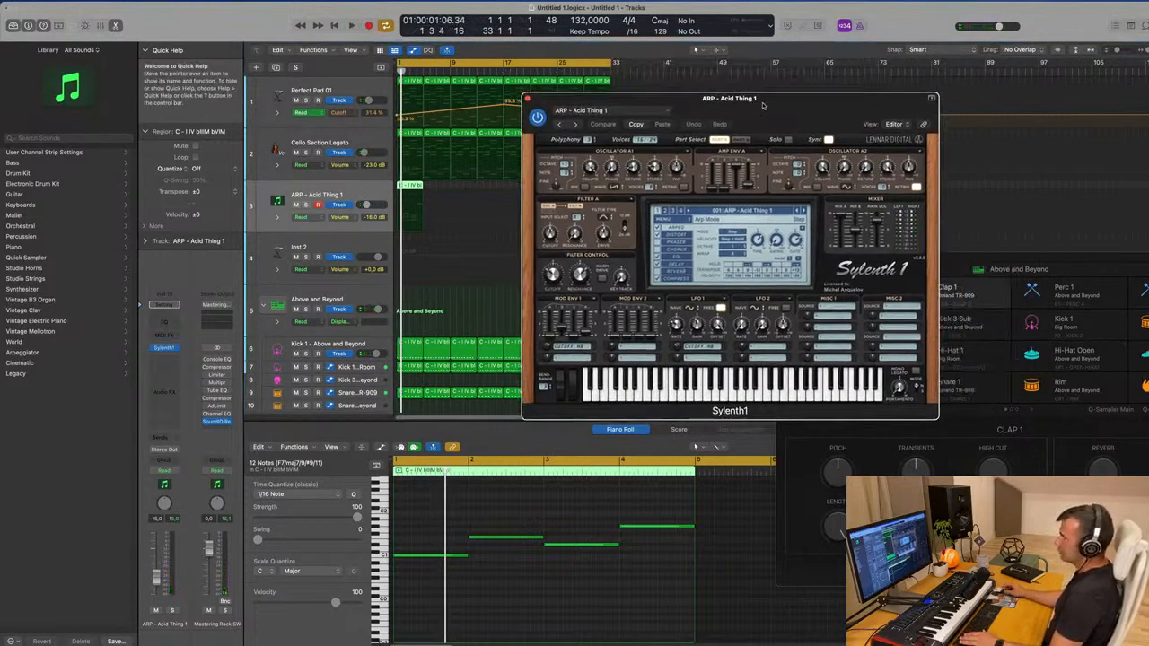
{"action": "left_click", "coordinate": [744, 210]}
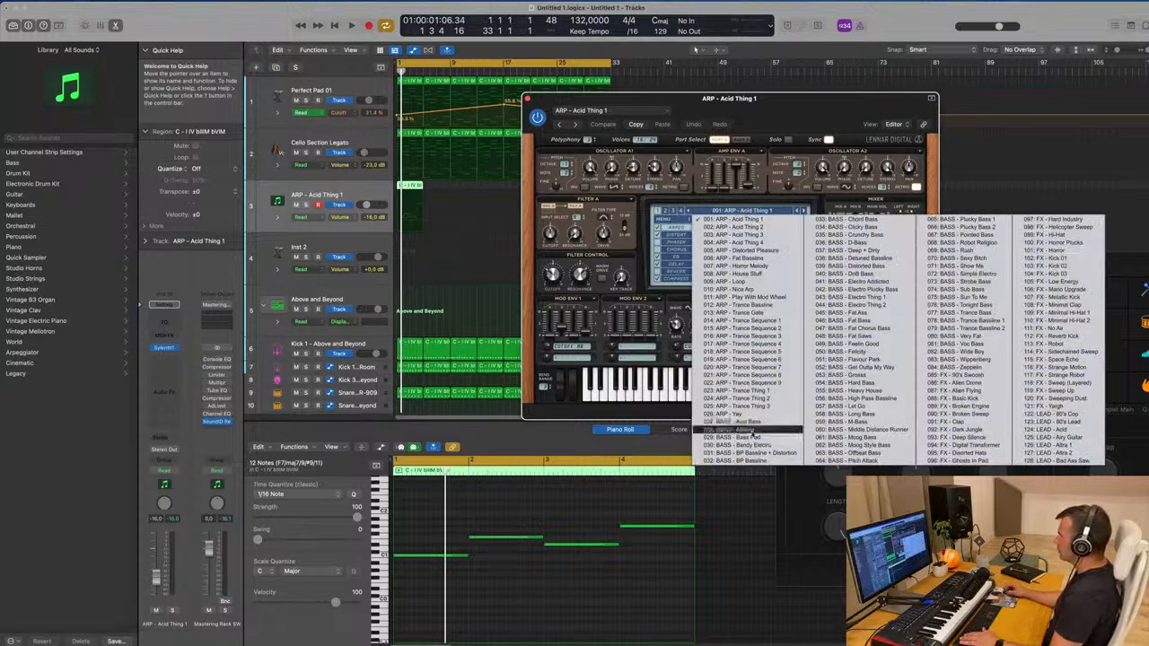
{"action": "left_click", "coordinate": [745, 429]}
{"action": "key", "text": "space"}
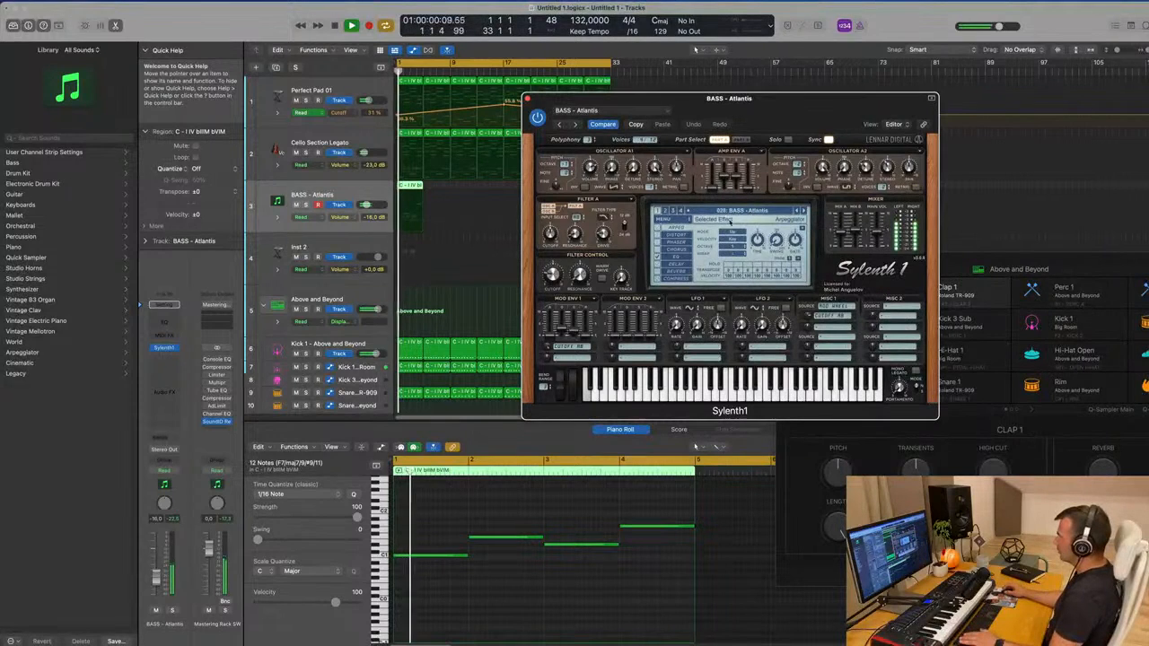
Play the bass line from the beginning and raise the BASS - Atlantis track's volume to about -9 dB
{"action": "left_click", "coordinate": [368, 195]}
{"action": "key", "text": "space"}
{"action": "key", "text": "space"}
{"action": "key", "text": "space"}
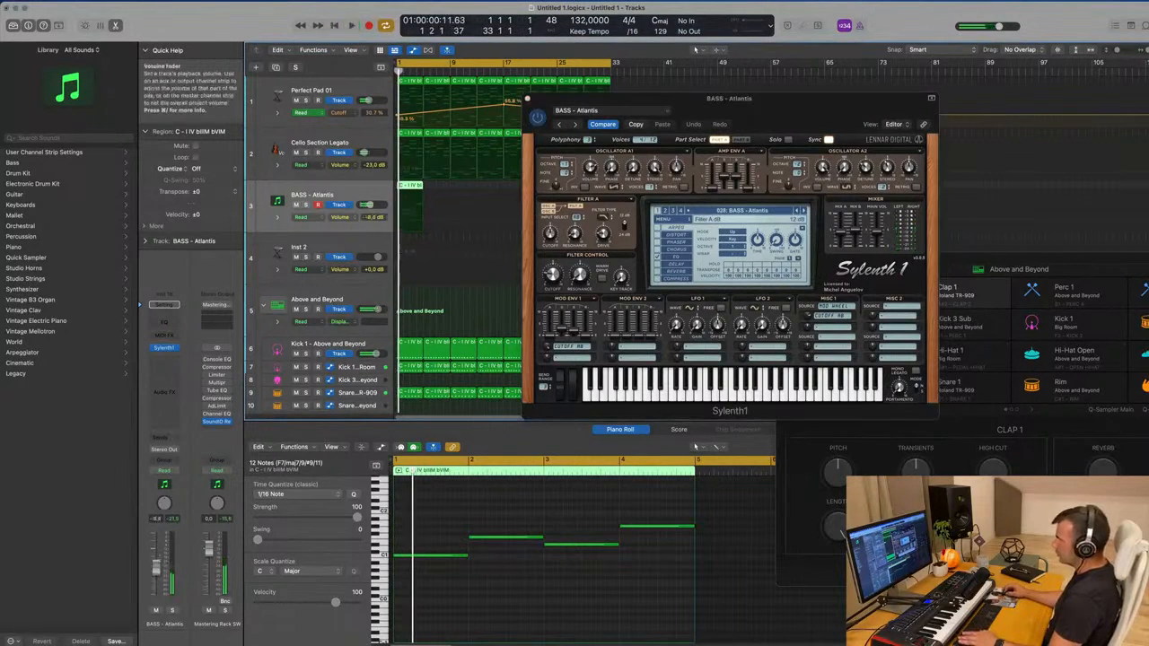
Transpose all four bass notes up one octave and play the bass line from the beginning
{"action": "key", "text": "space"}
{"action": "left_click", "coordinate": [581, 593]}
{"action": "key", "text": "space"}
{"action": "key", "text": "space"}
{"action": "key", "text": "space"}
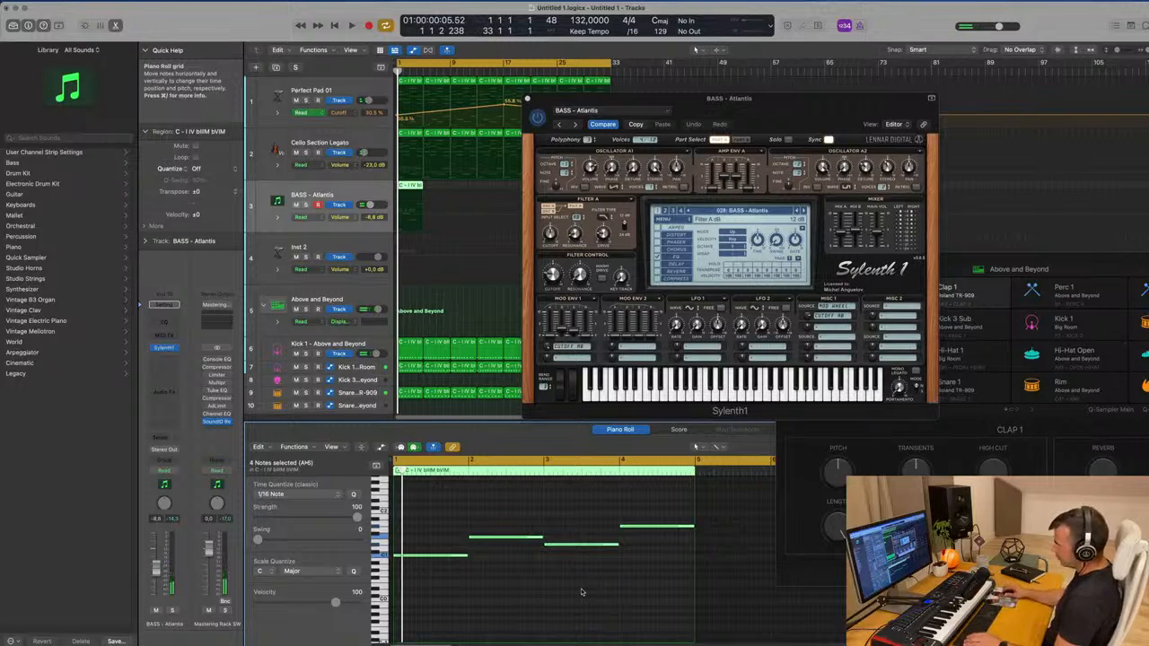
{"action": "key", "text": "alt+shift+Up"}
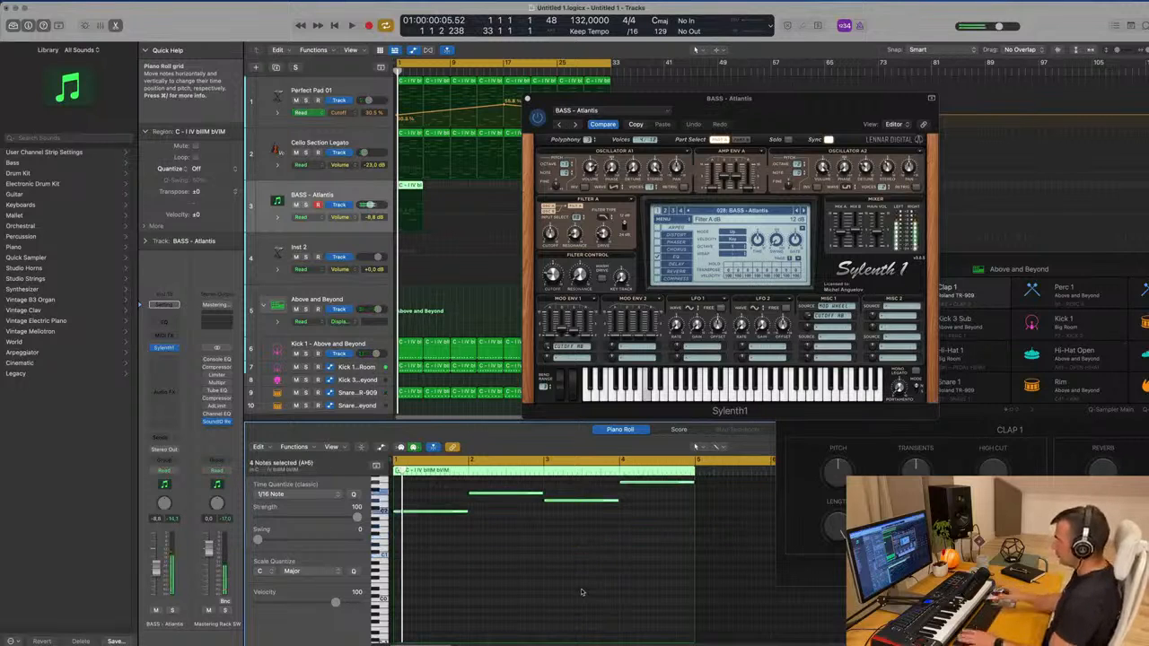
{"action": "key", "text": "space"}
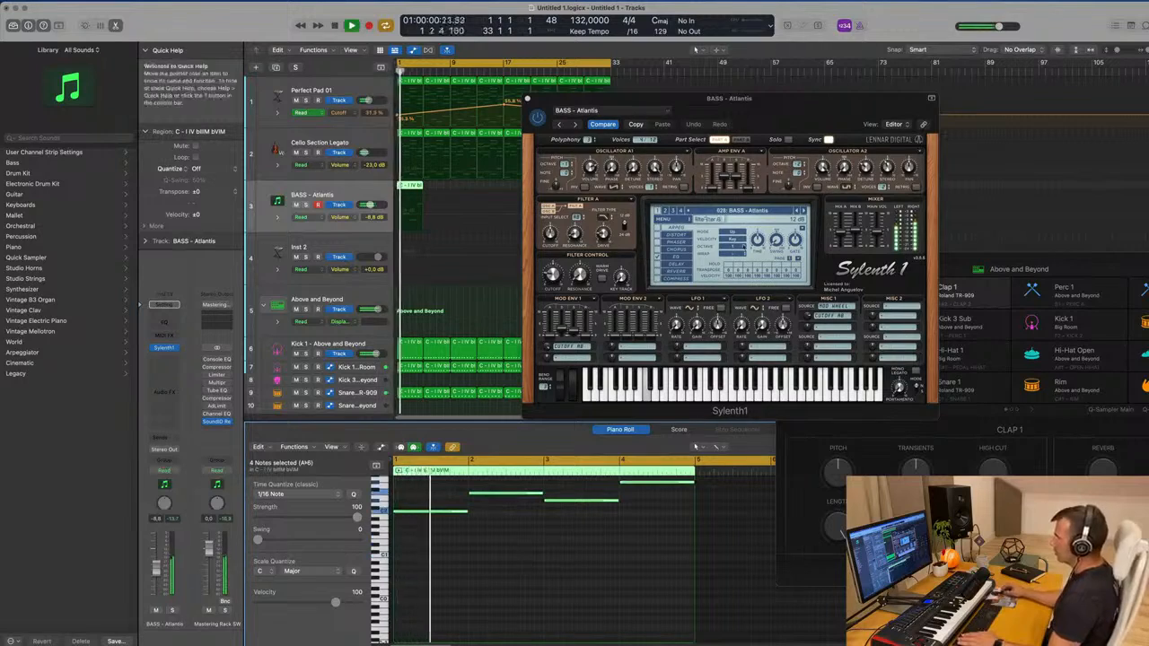
Load the BASS - Bass Pad preset in Sylenth1 and move its window clear of the bass region
{"action": "left_click_drag", "start_coordinate": [802, 103], "coordinate": [807, 167]}
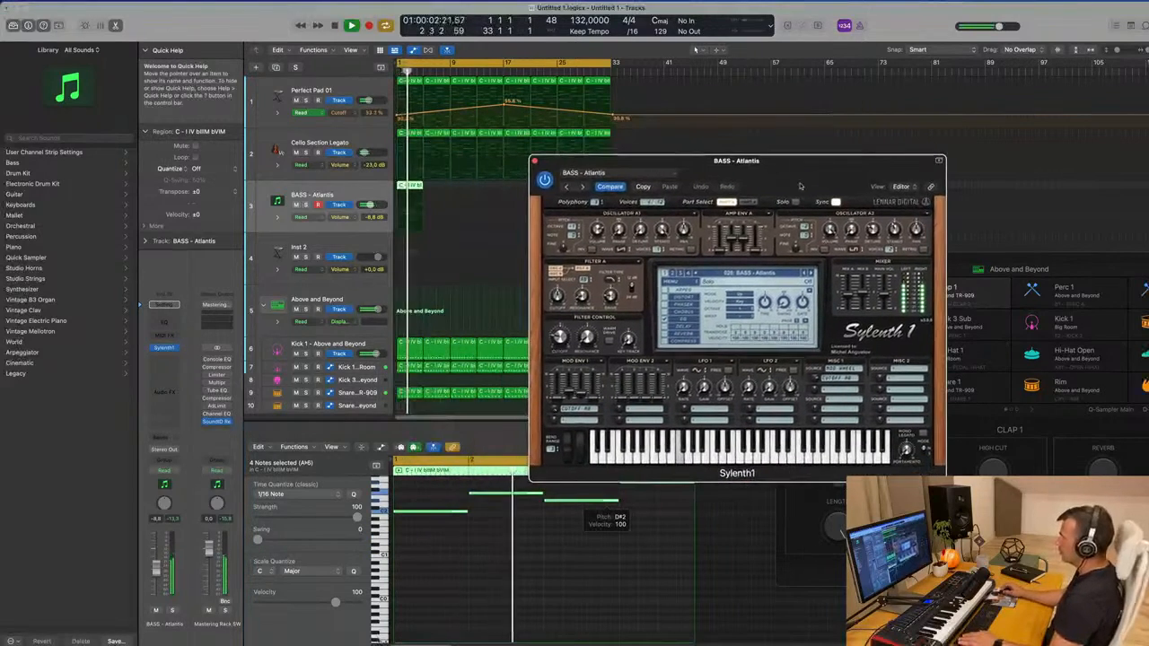
{"action": "key", "text": "Return"}
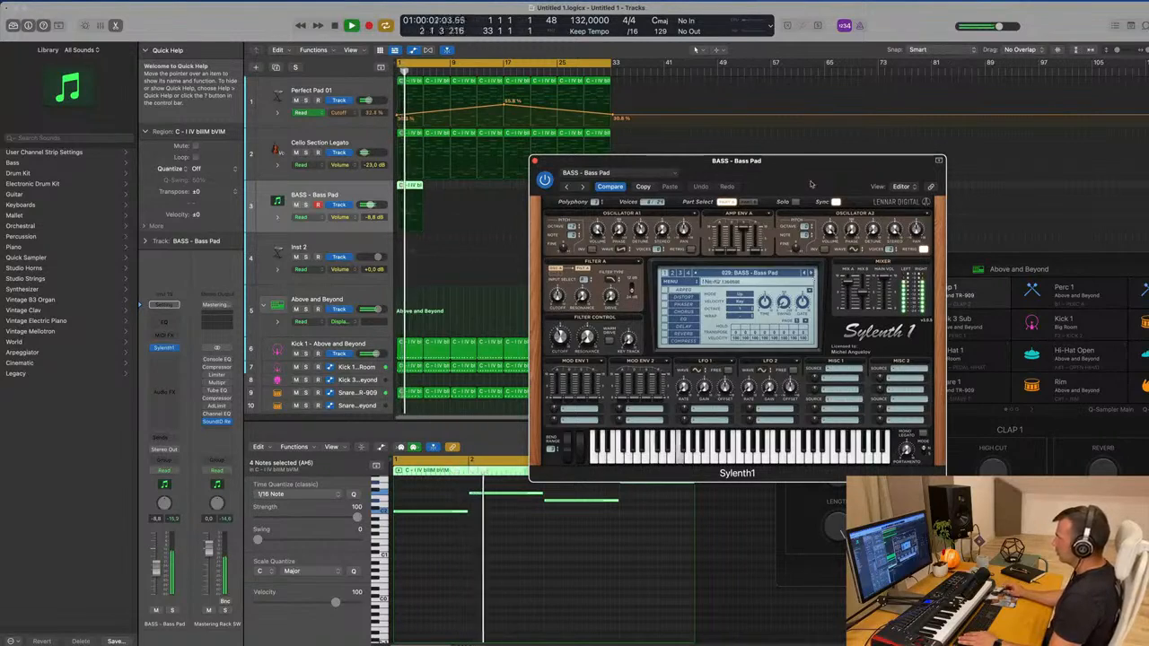
{"action": "left_click_drag", "start_coordinate": [813, 178], "coordinate": [951, 343]}
Repeat the four-bar bass region up to bar 33, select all the bass regions and play from the beginning
{"action": "left_click", "coordinate": [411, 186]}
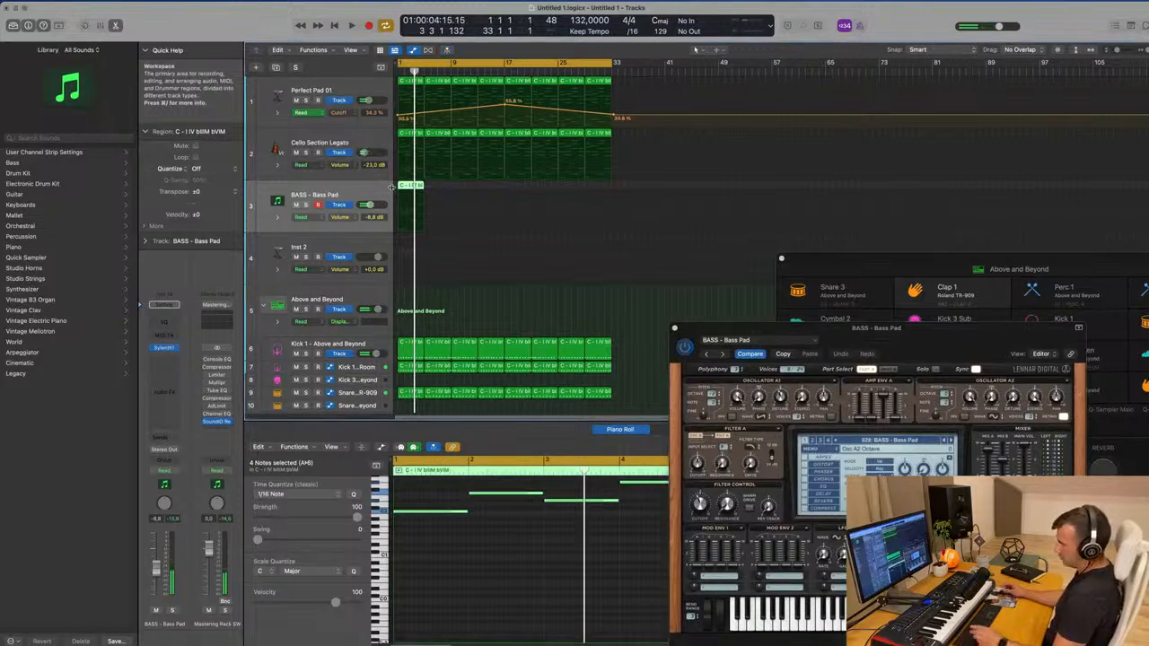
{"action": "key", "text": "super+r"}
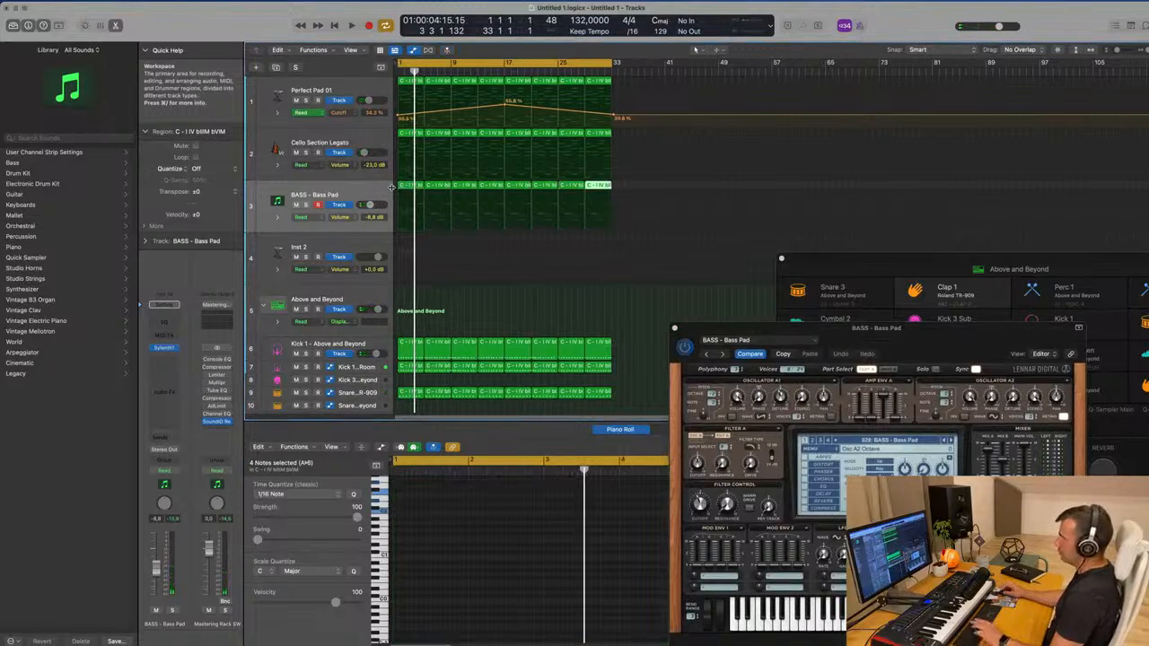
{"action": "left_click", "coordinate": [361, 191]}
{"action": "key", "text": "space"}
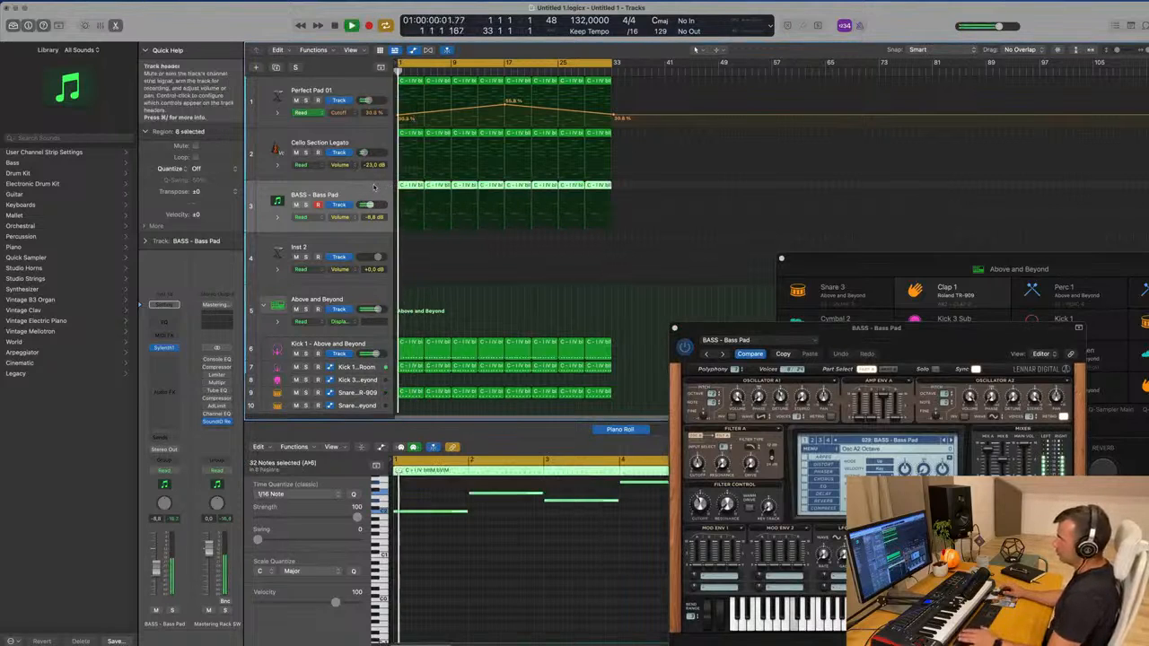
Insert a stereo Compressor on the BASS - Bass Pad track with Kick 1 - Above and Beyond (Inst 3) as its side chain
{"action": "left_click", "coordinate": [170, 361]}
{"action": "mouse_move", "coordinate": [197, 406]}
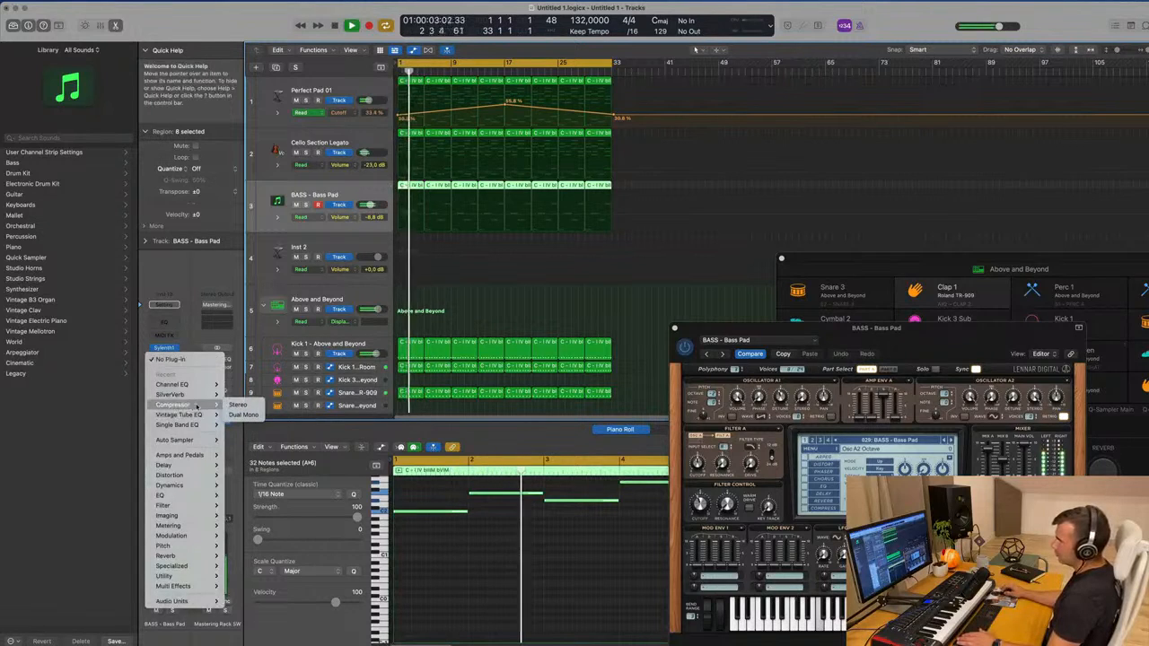
{"action": "left_click", "coordinate": [237, 405]}
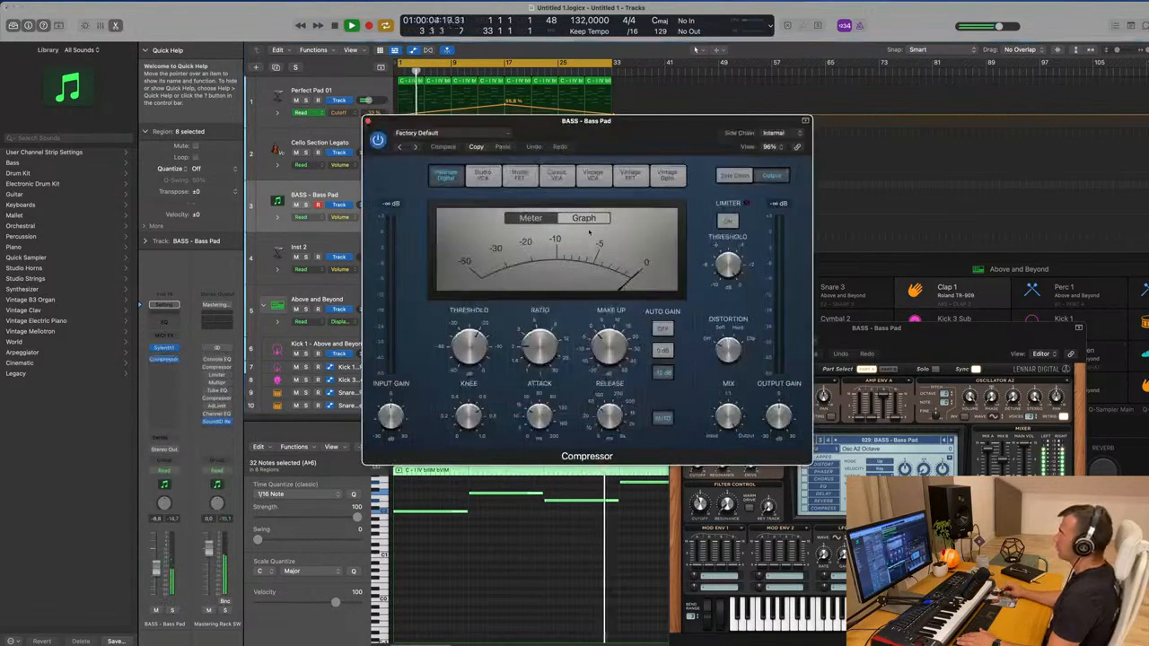
{"action": "left_click", "coordinate": [774, 133]}
{"action": "mouse_move", "coordinate": [777, 149]}
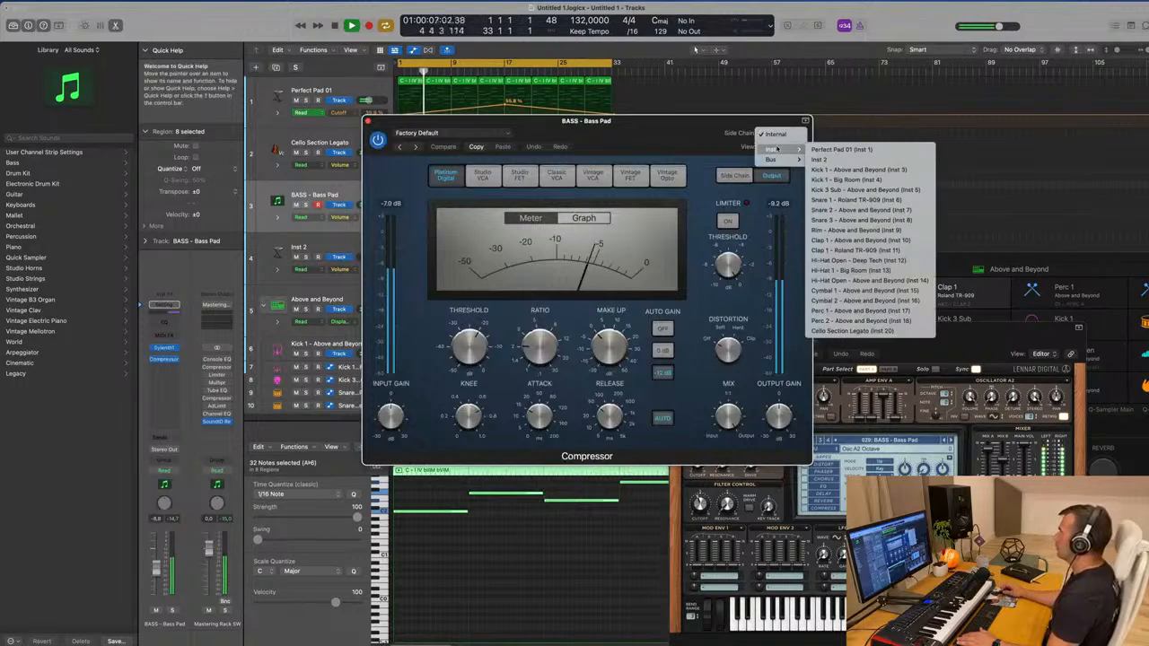
{"action": "left_click", "coordinate": [869, 171]}
{"action": "left_click_drag", "start_coordinate": [680, 134], "coordinate": [840, 136]}
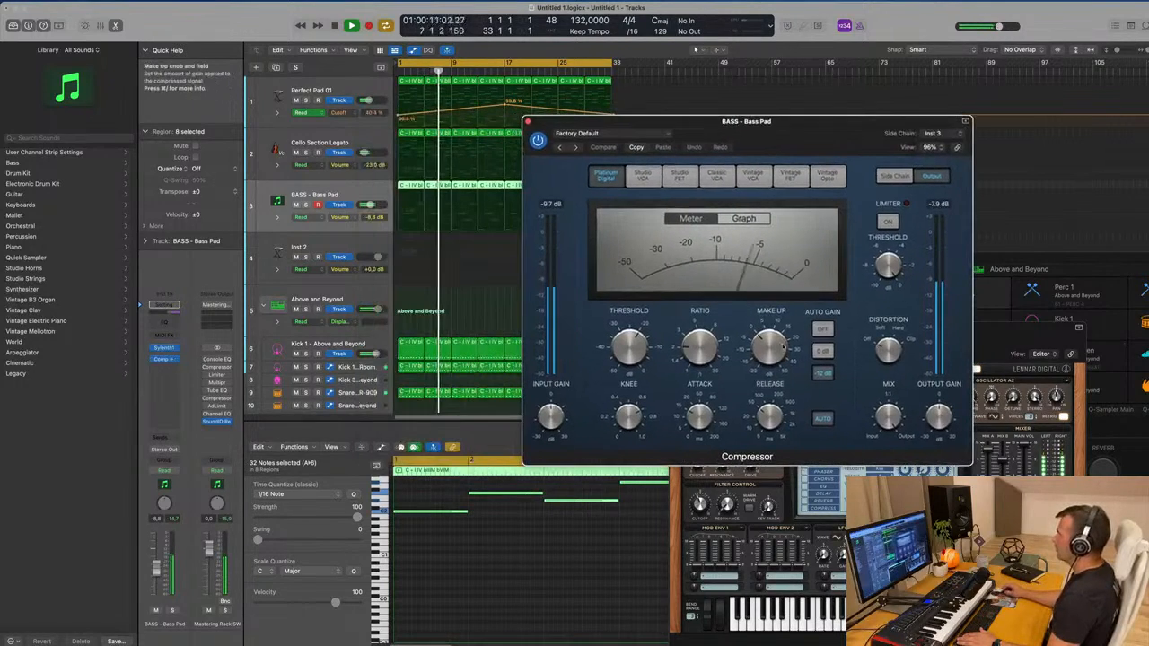
Raise the Compressor's ratio, close the plug-in and set the BASS - Bass Pad track's volume to -7.6 dB
{"action": "left_click_drag", "start_coordinate": [696, 354], "coordinate": [698, 331]}
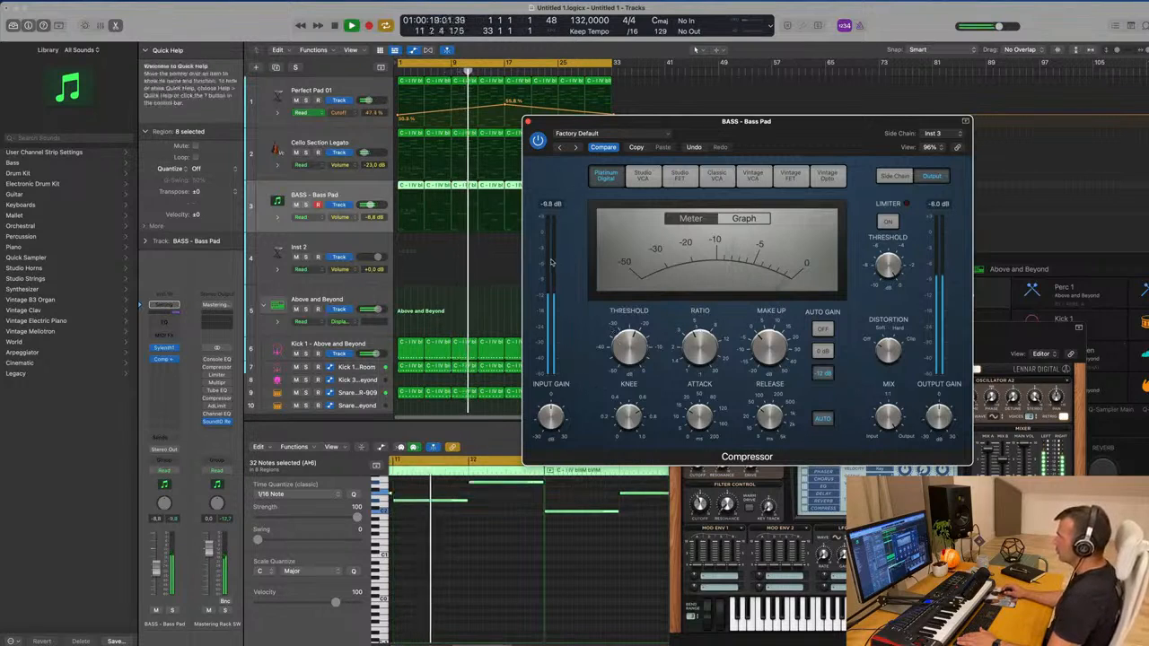
{"action": "left_click_drag", "start_coordinate": [824, 131], "coordinate": [665, 182]}
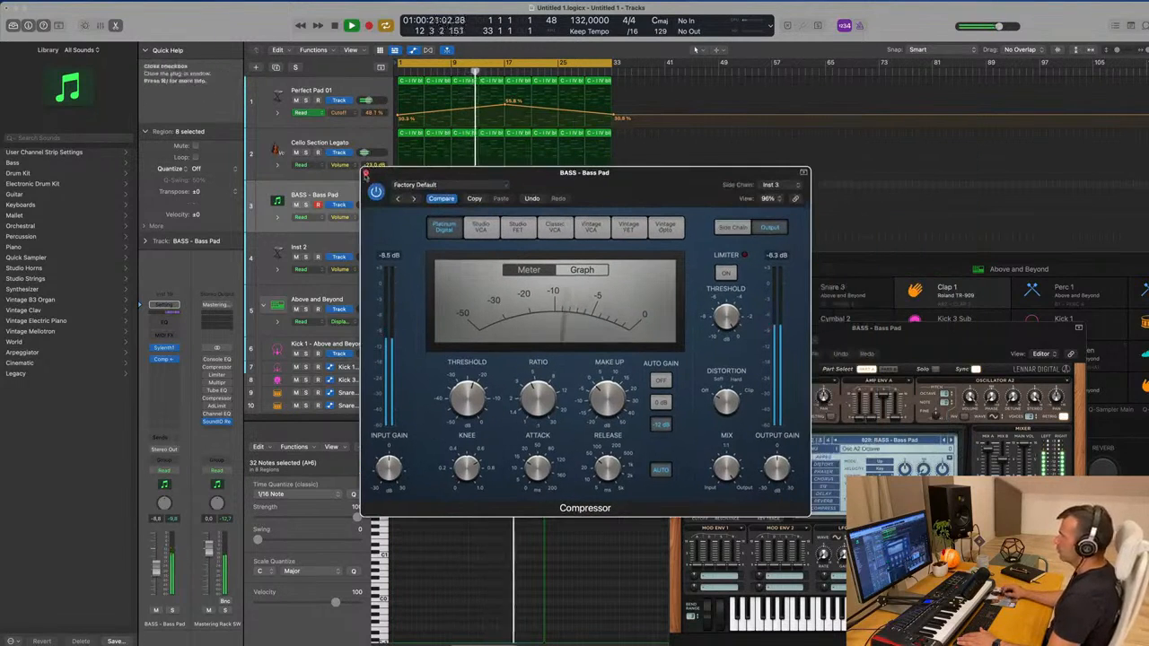
{"action": "left_click", "coordinate": [369, 172]}
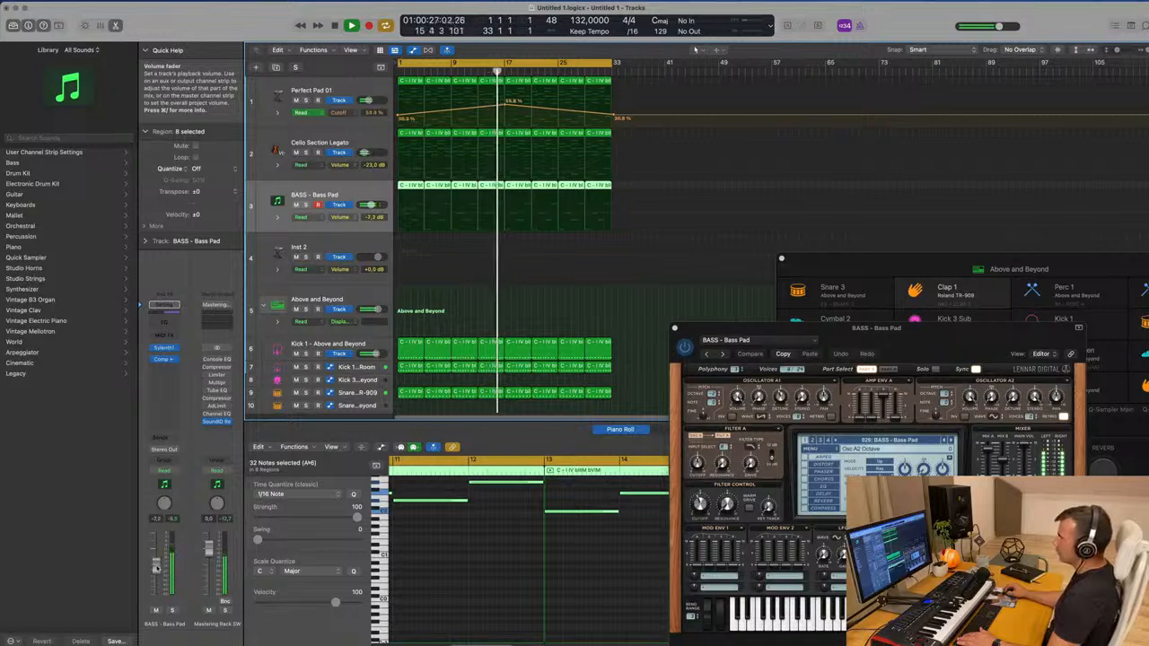
{"action": "left_click_drag", "start_coordinate": [928, 329], "coordinate": [949, 85]}
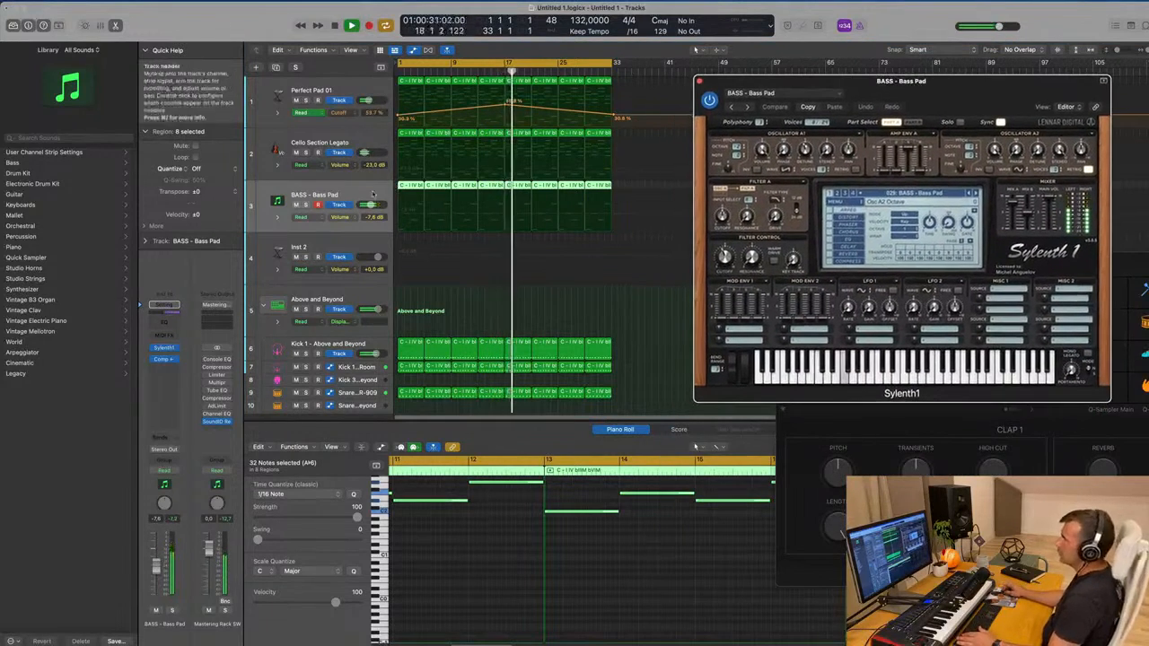
Copy all tracks' regions from bars 1–32 to bar 33, including the pad's cutoff automation
{"action": "left_click", "coordinate": [357, 191]}
{"action": "key", "text": "super+Left"}
{"action": "key", "text": "super+Left"}
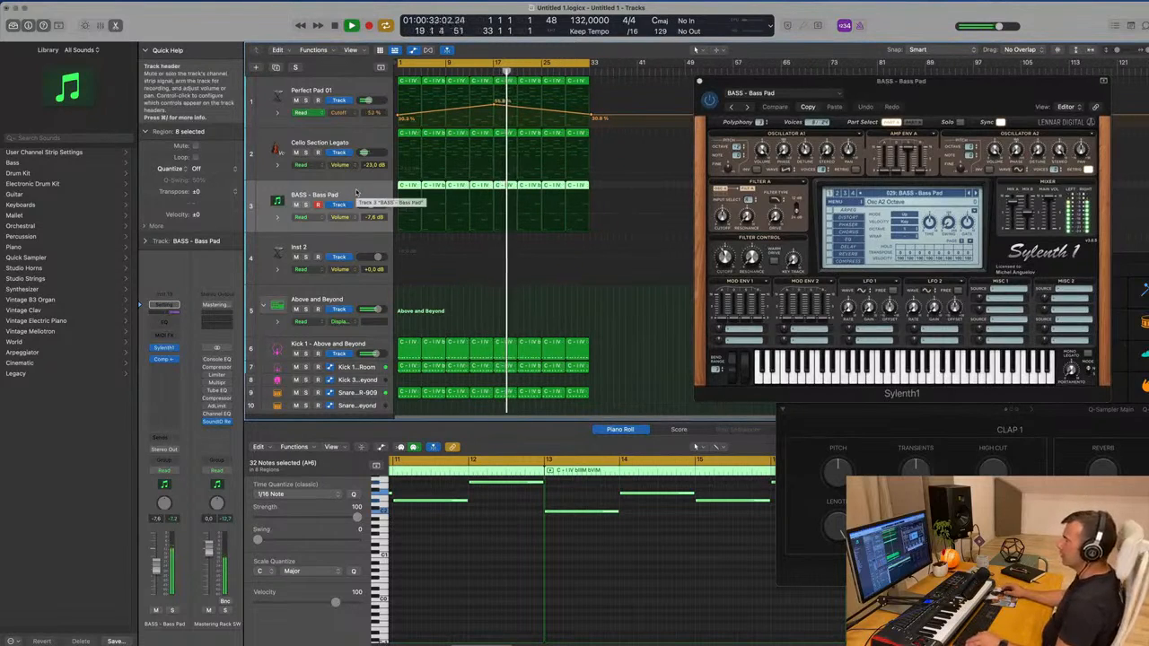
{"action": "left_click_drag", "start_coordinate": [917, 93], "coordinate": [1148, 116]}
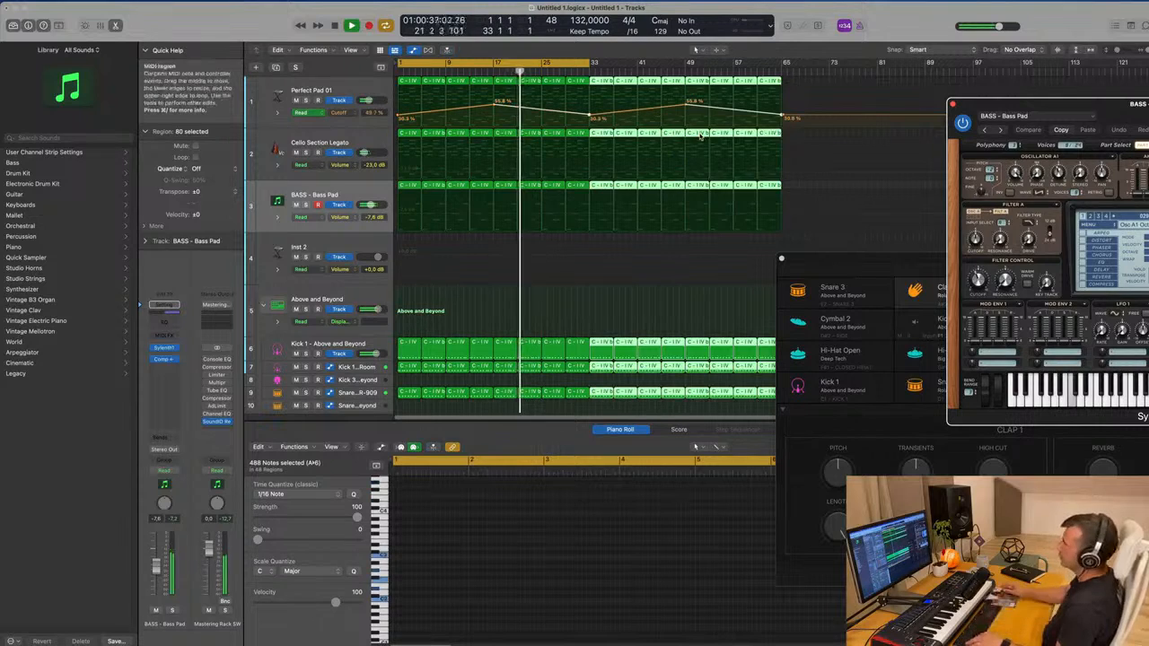
Show the secondary ruler, extend the cycle range to bar 65 and move the Drum Machine Designer window aside
{"action": "left_click", "coordinate": [351, 51]}
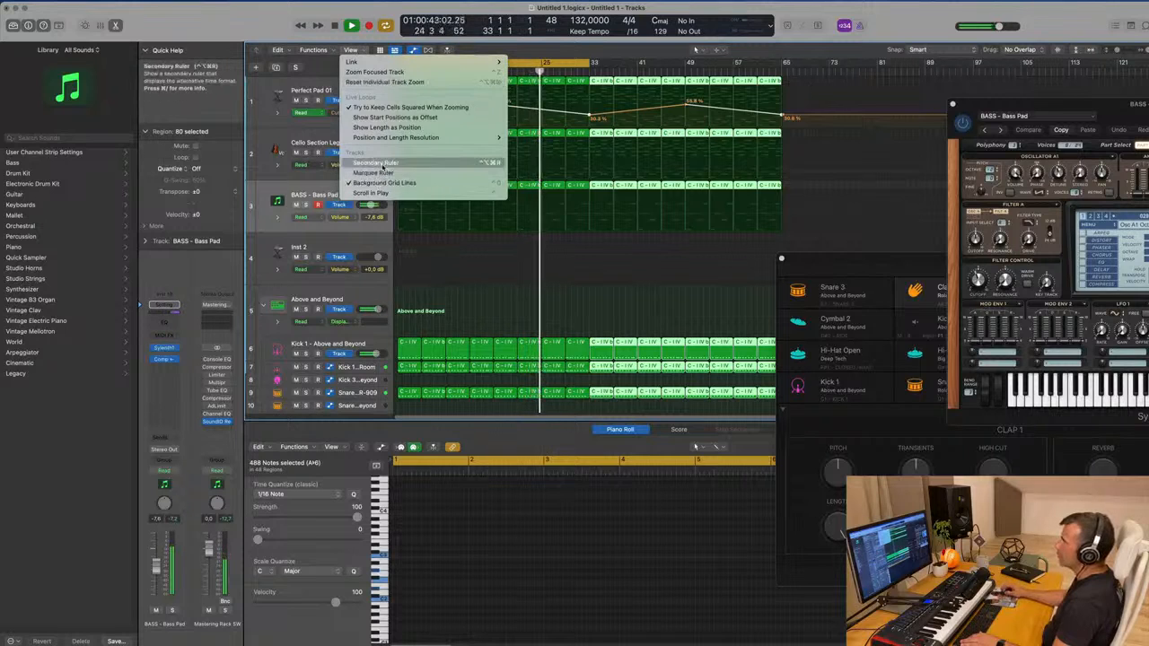
{"action": "left_click", "coordinate": [380, 163]}
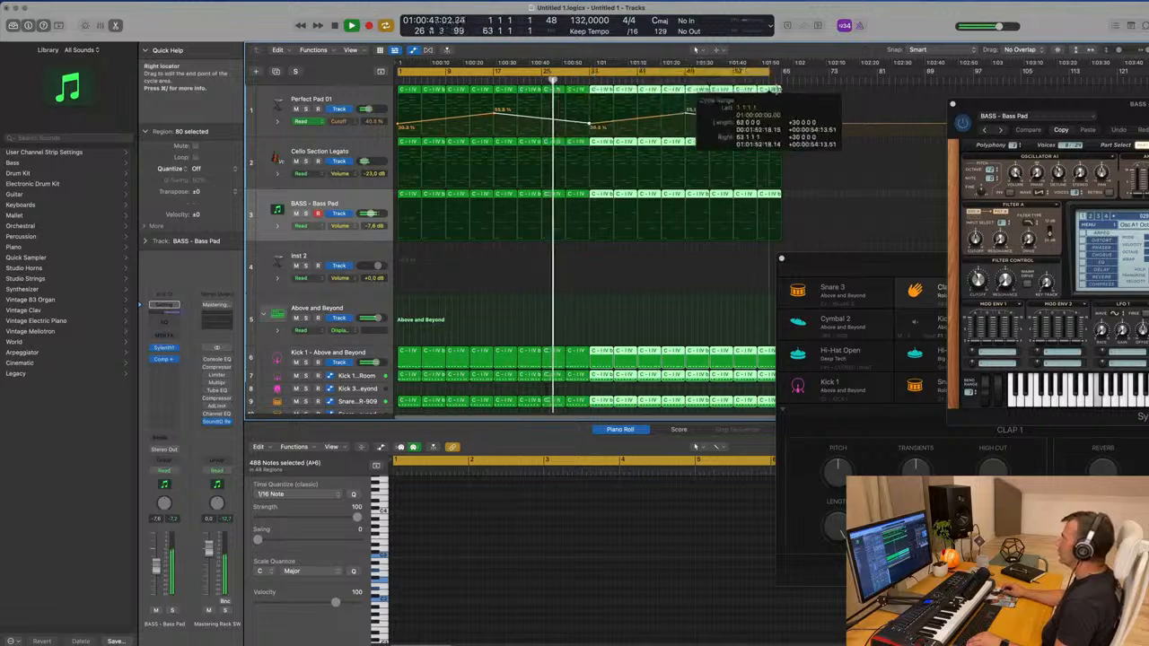
{"action": "left_click_drag", "start_coordinate": [853, 259], "coordinate": [615, 273]}
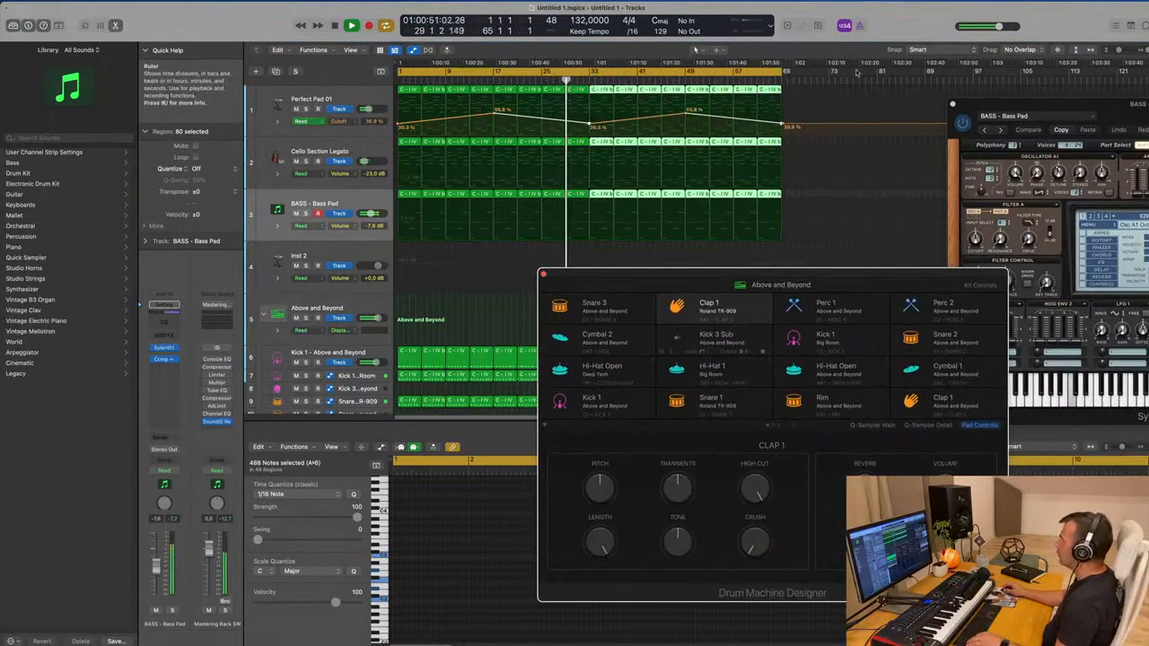
{"action": "left_click_drag", "start_coordinate": [646, 284], "coordinate": [811, 303]}
Duplicate the BASS - Bass Pad track with its settings and select the new empty track
{"action": "left_click", "coordinate": [354, 197]}
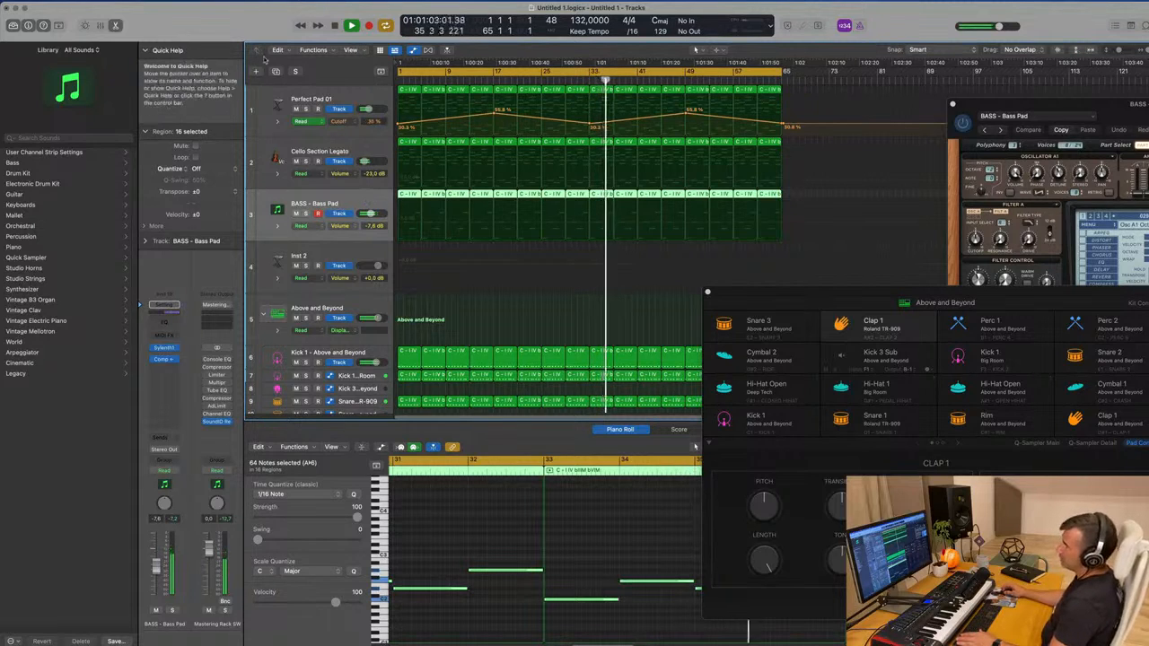
{"action": "key", "text": "super+d"}
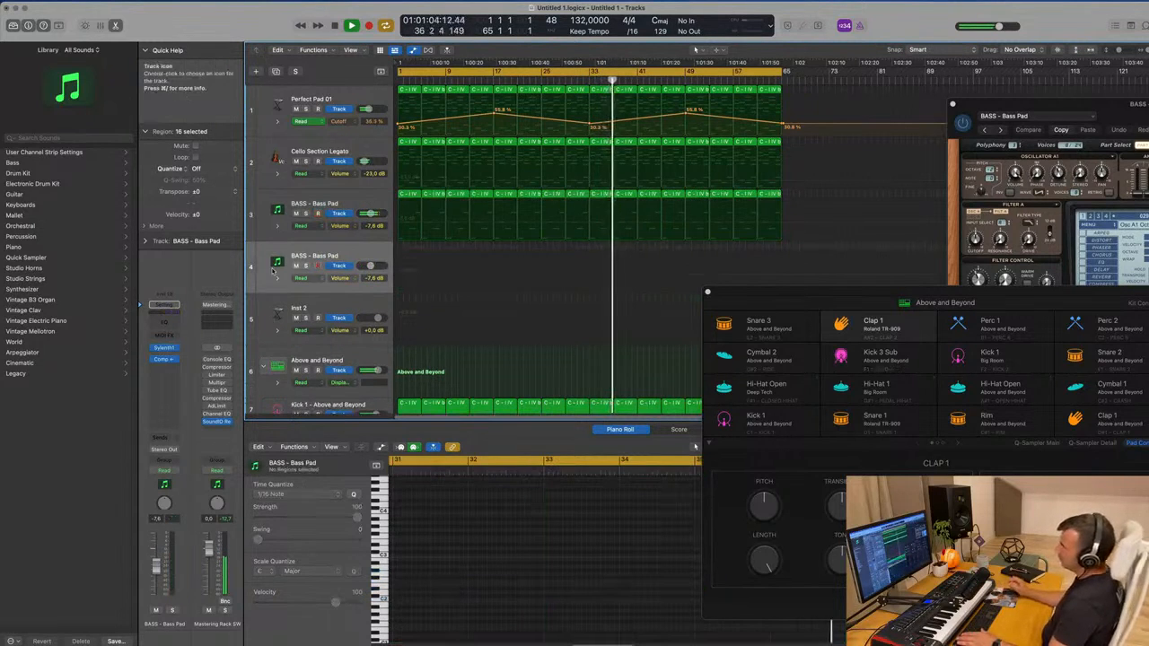
{"action": "left_click_drag", "start_coordinate": [1146, 109], "coordinate": [881, 238]}
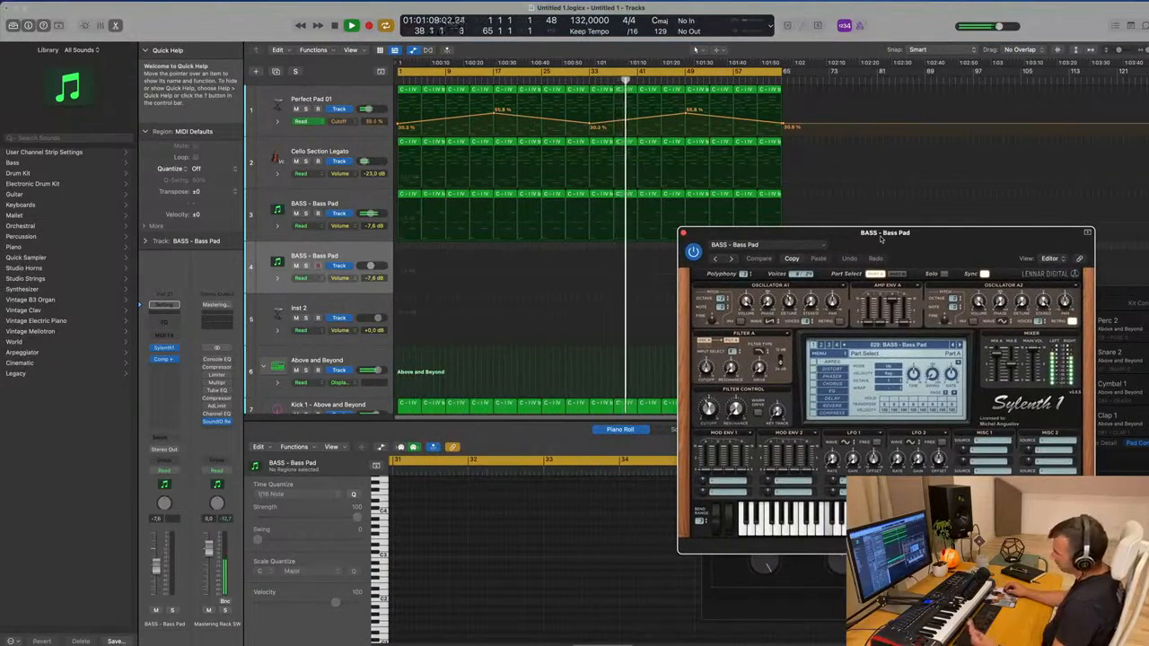
{"action": "left_click", "coordinate": [359, 257]}
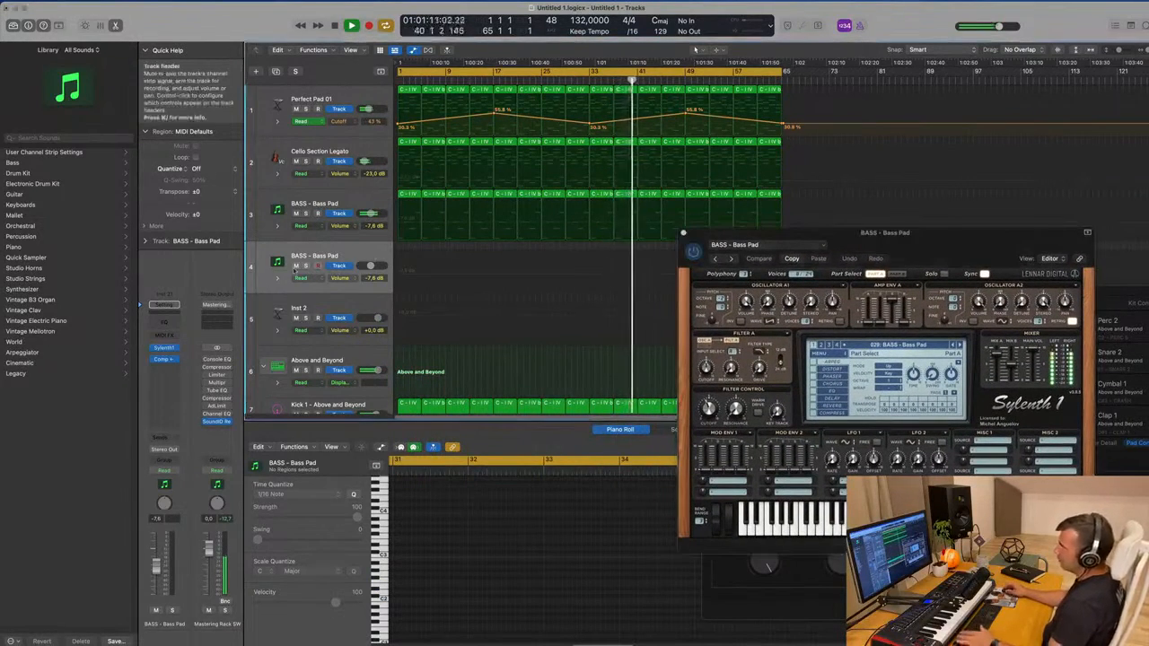
{"action": "left_click", "coordinate": [175, 351]}
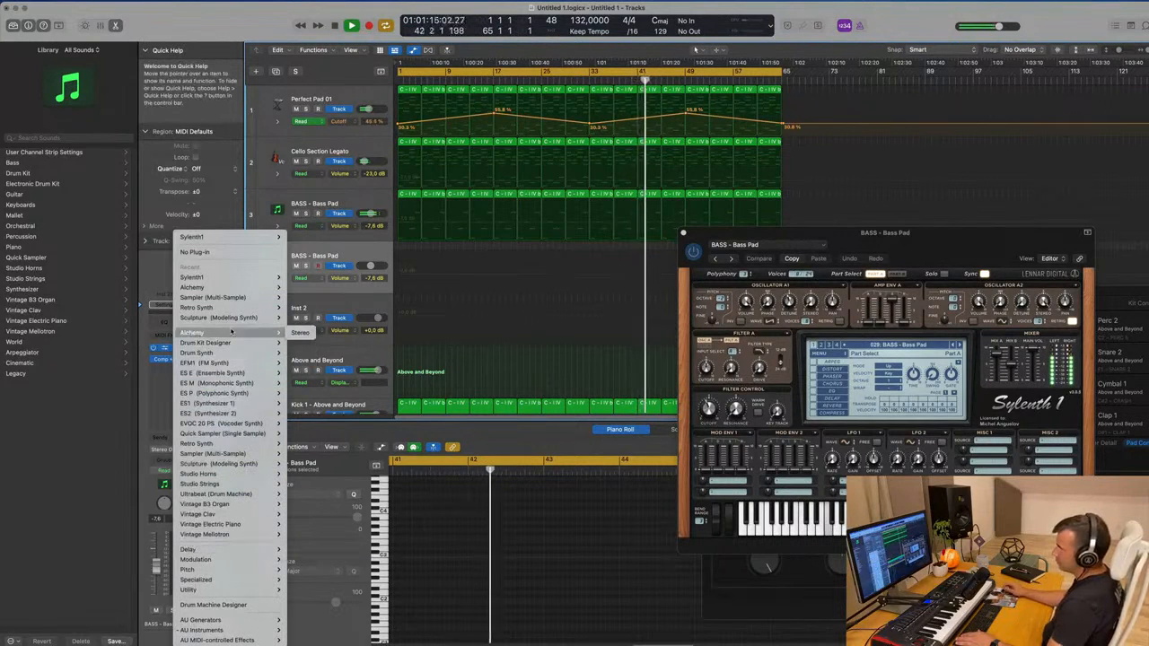
{"action": "mouse_move", "coordinate": [199, 494]}
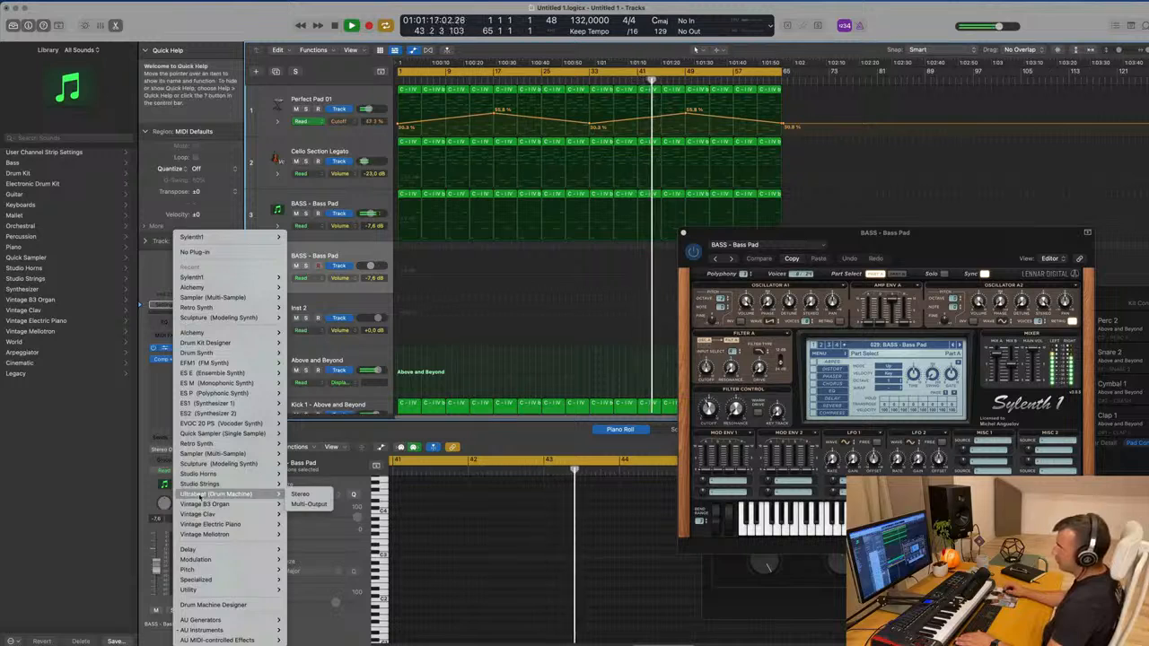
{"action": "left_click", "coordinate": [38, 416]}
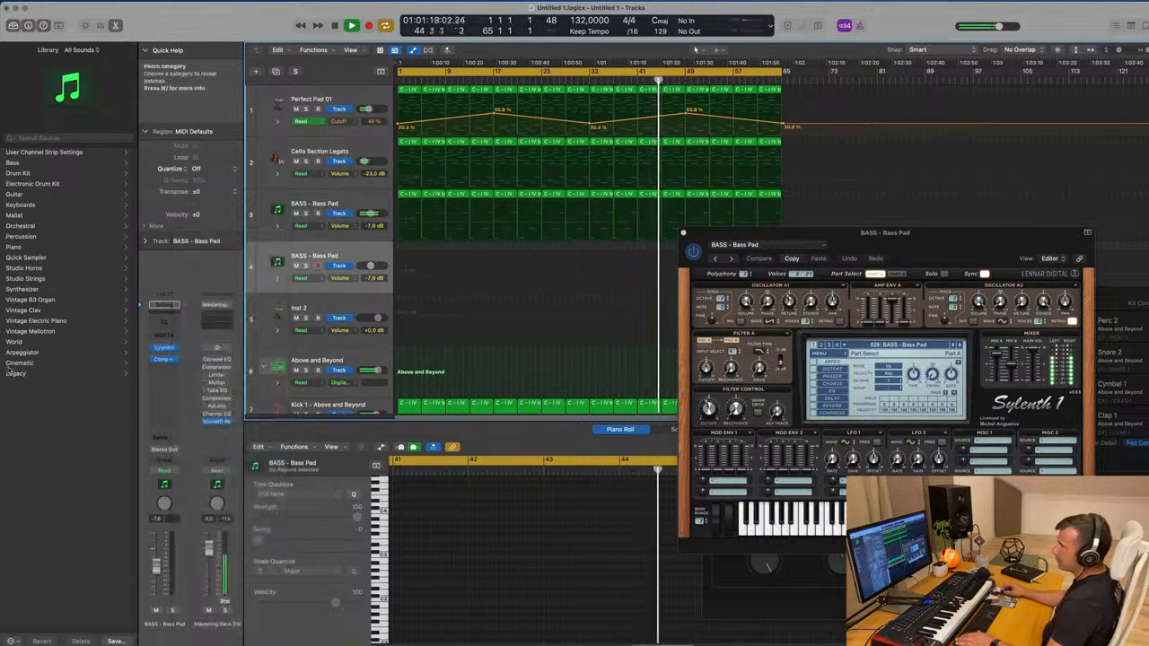
Load the Yamaha Piano Studio patch from the Legacy Logic acoustic pianos onto the duplicated bass track
{"action": "left_click", "coordinate": [30, 375]}
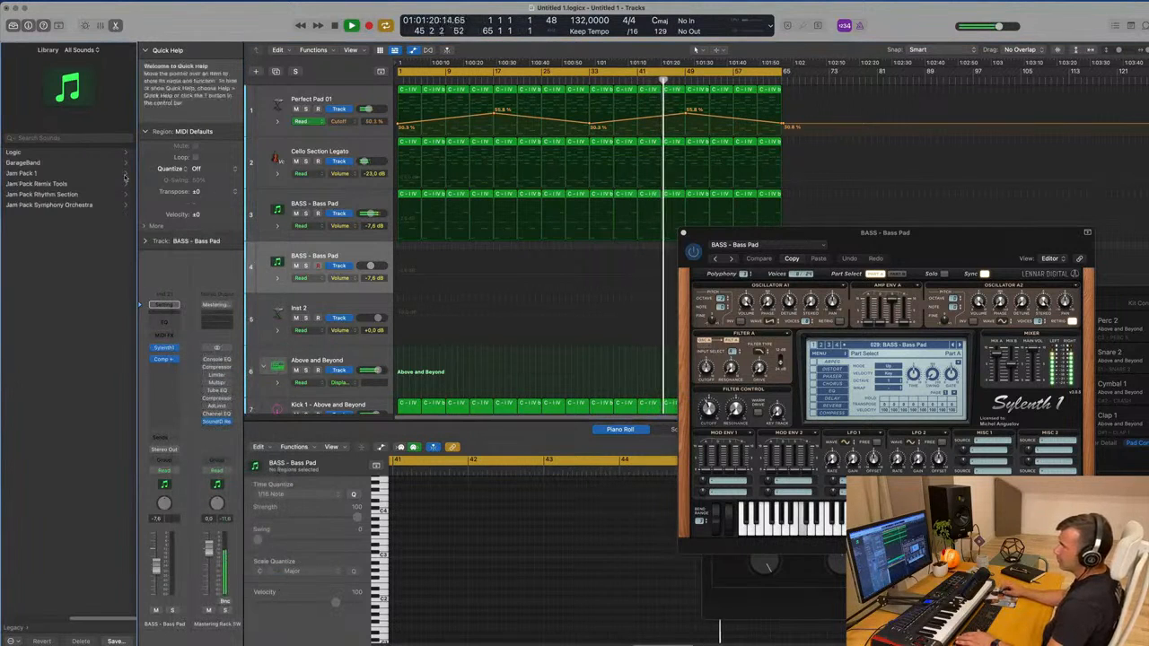
{"action": "left_click", "coordinate": [33, 152]}
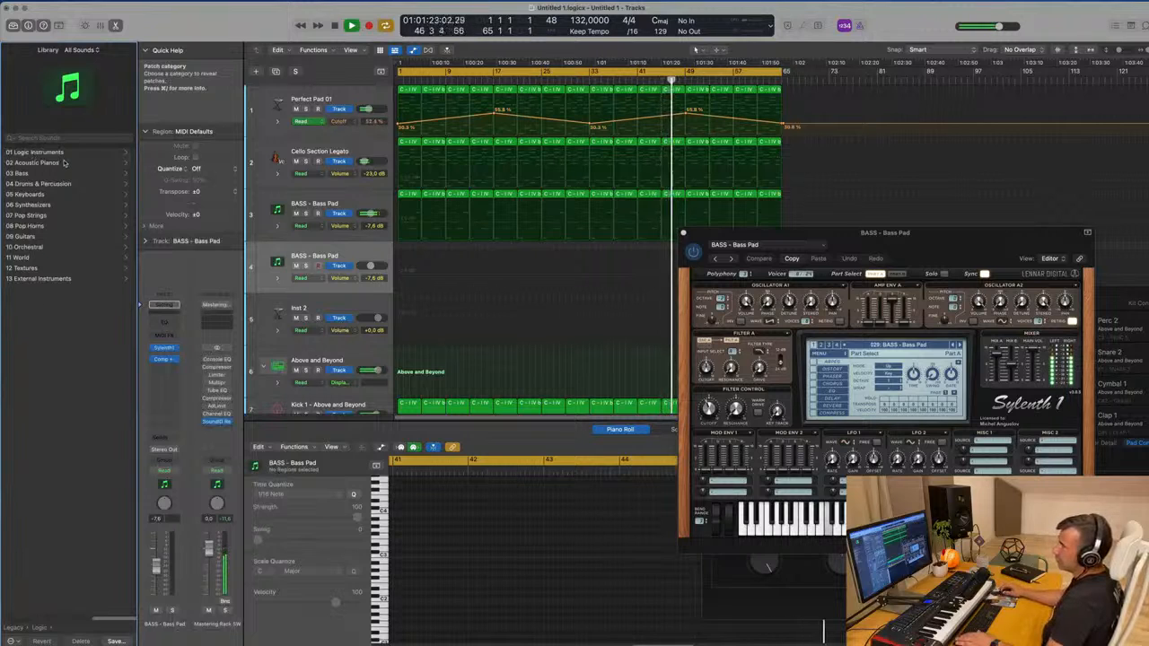
{"action": "left_click", "coordinate": [33, 163]}
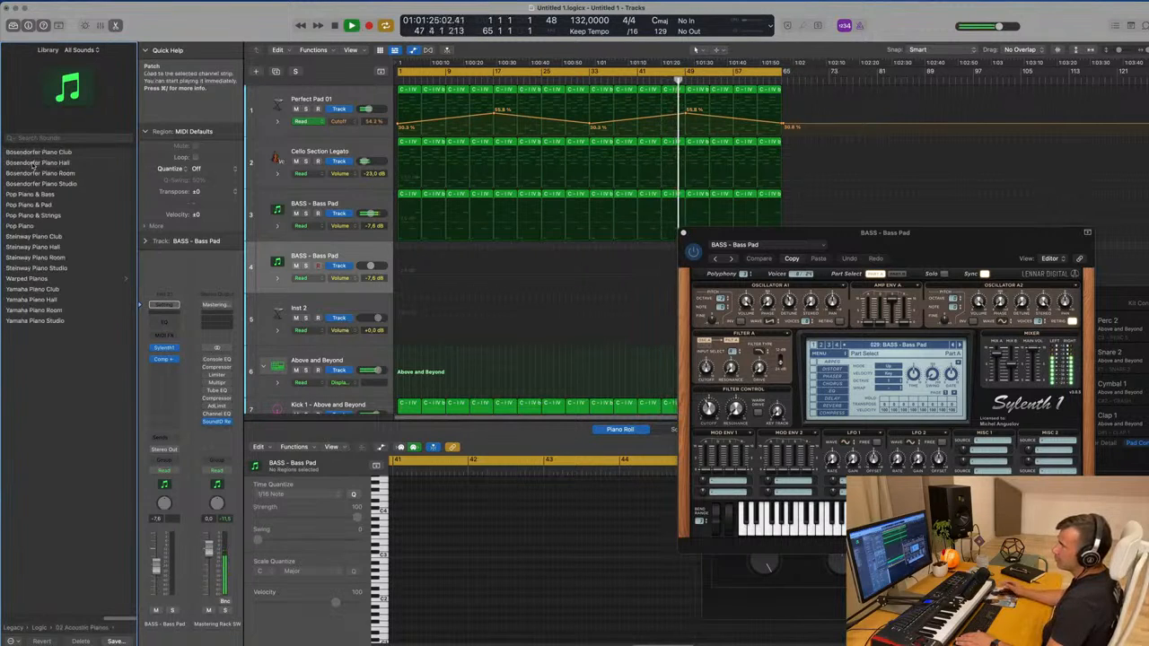
{"action": "left_click", "coordinate": [40, 325]}
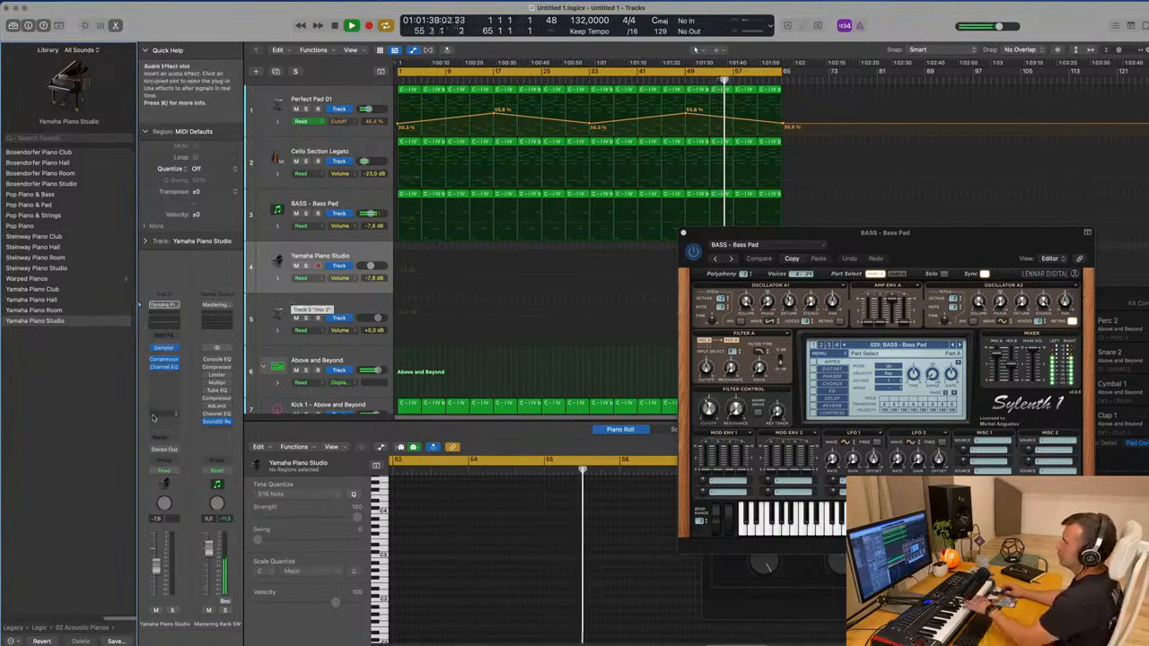
Add sends to Bus 7 (Aux 5) and Bus 3 (Delay - Ping Pong) on the Yamaha Piano Studio track
{"action": "left_click", "coordinate": [164, 439]}
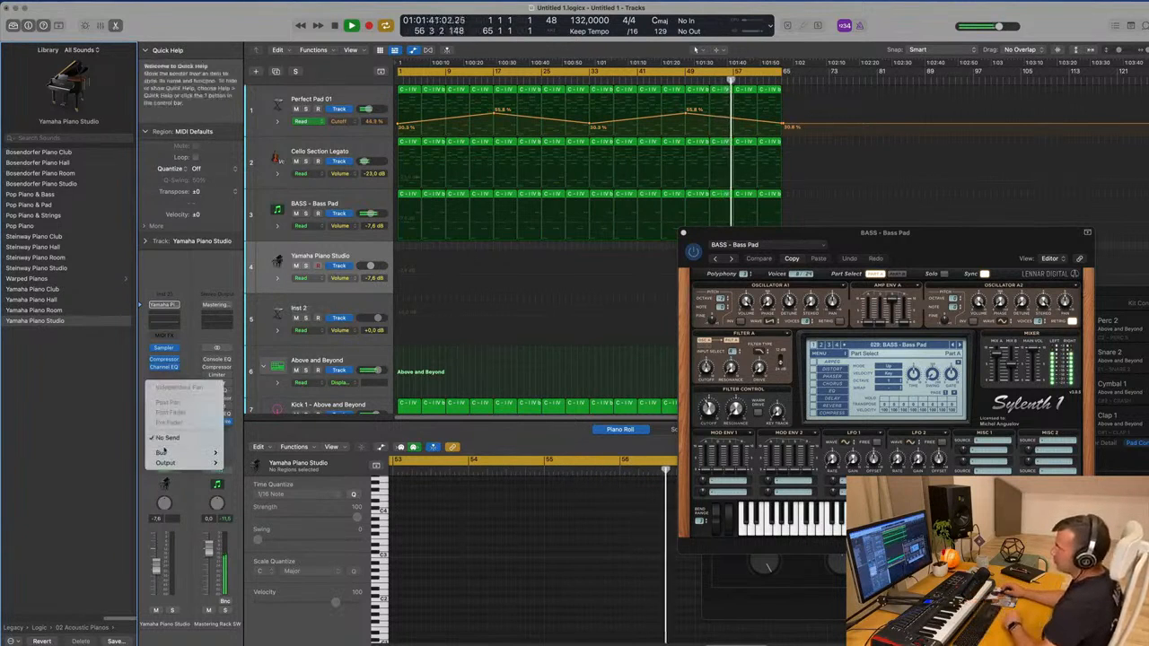
{"action": "mouse_move", "coordinate": [165, 452]}
{"action": "left_click", "coordinate": [246, 312]}
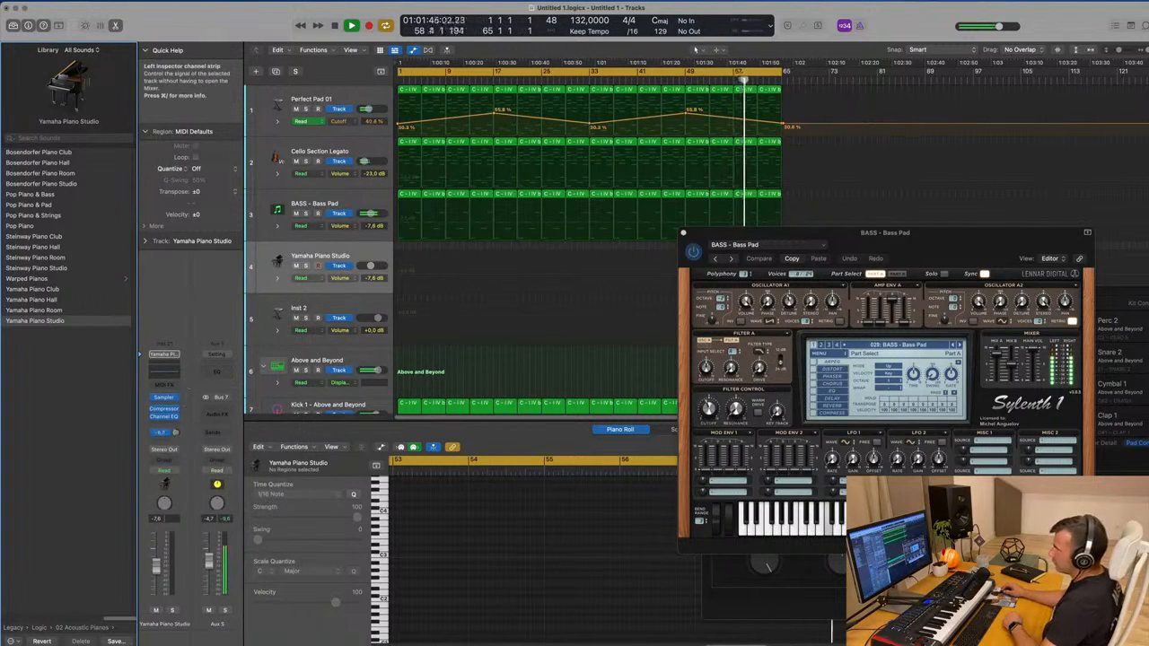
{"action": "left_click", "coordinate": [162, 440]}
{"action": "mouse_move", "coordinate": [166, 455]}
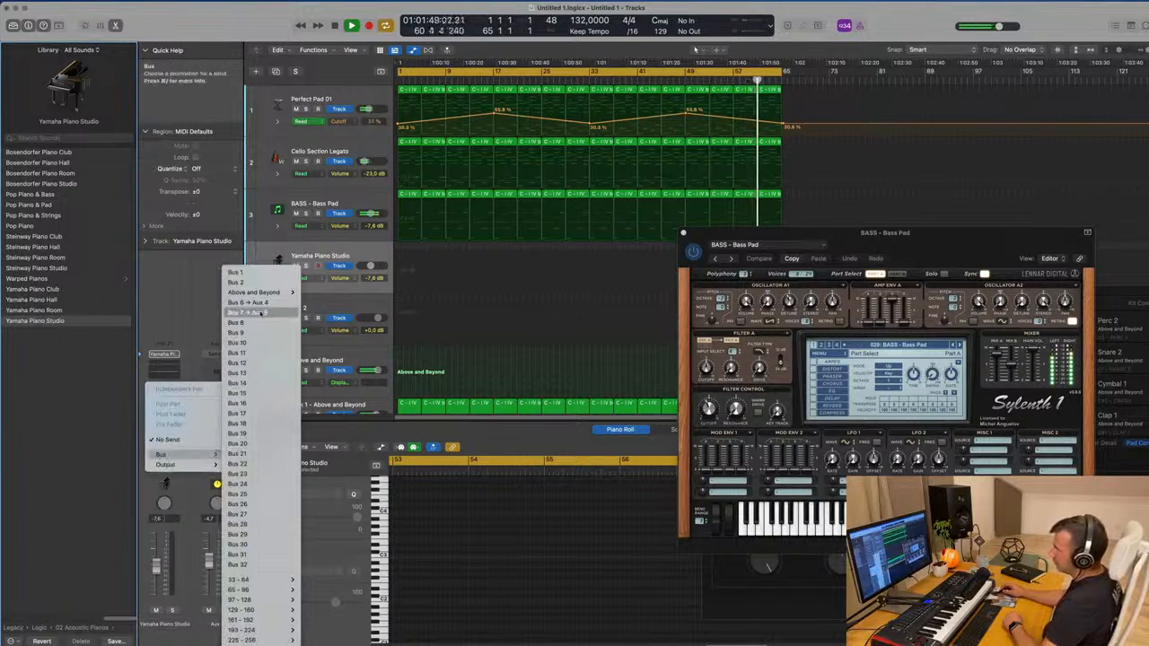
{"action": "mouse_move", "coordinate": [296, 293]}
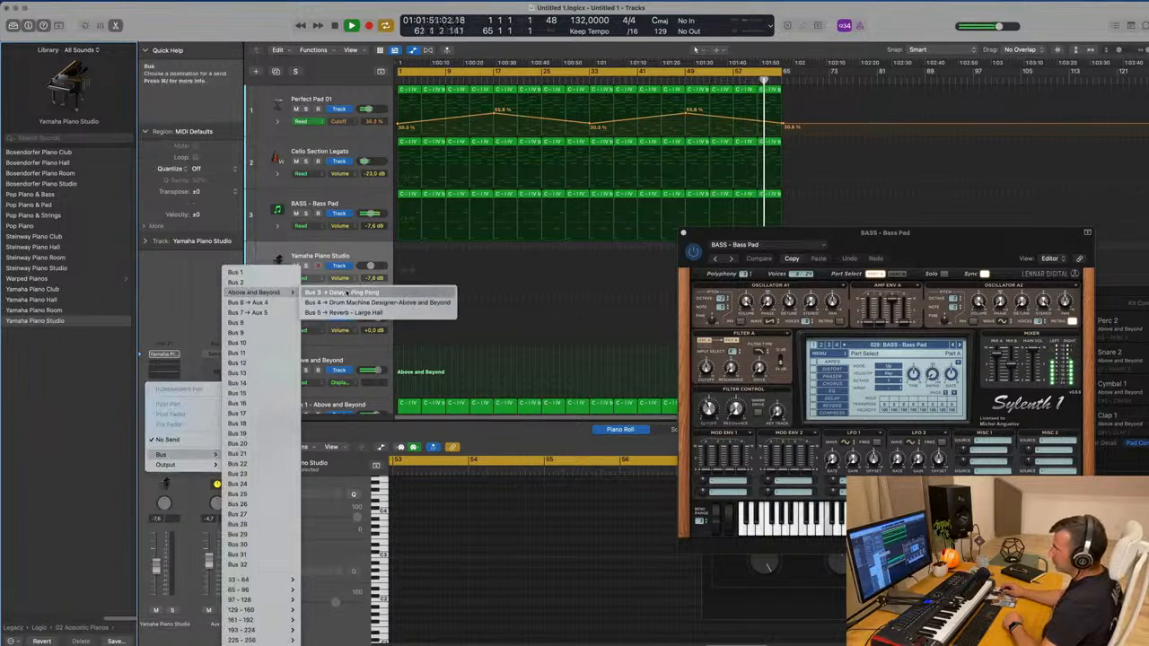
{"action": "left_click", "coordinate": [346, 293]}
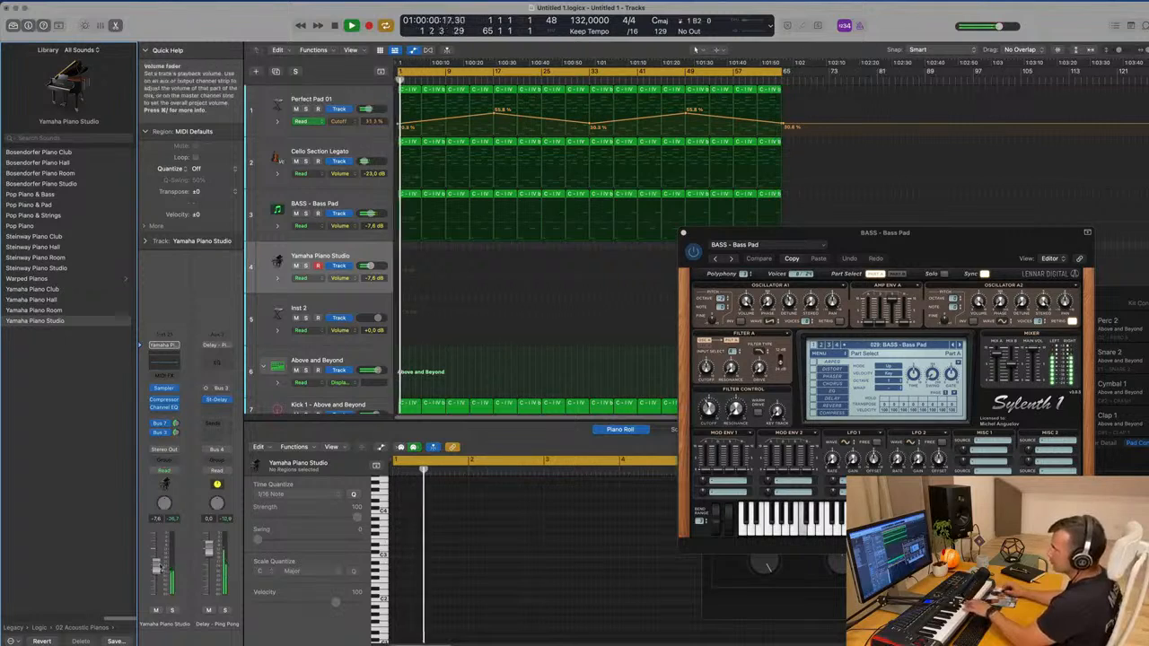
Raise the Yamaha Piano Studio track's volume to -1.1 dB and adjust its Bus 3 delay send level
{"action": "left_click_drag", "start_coordinate": [159, 567], "coordinate": [159, 554]}
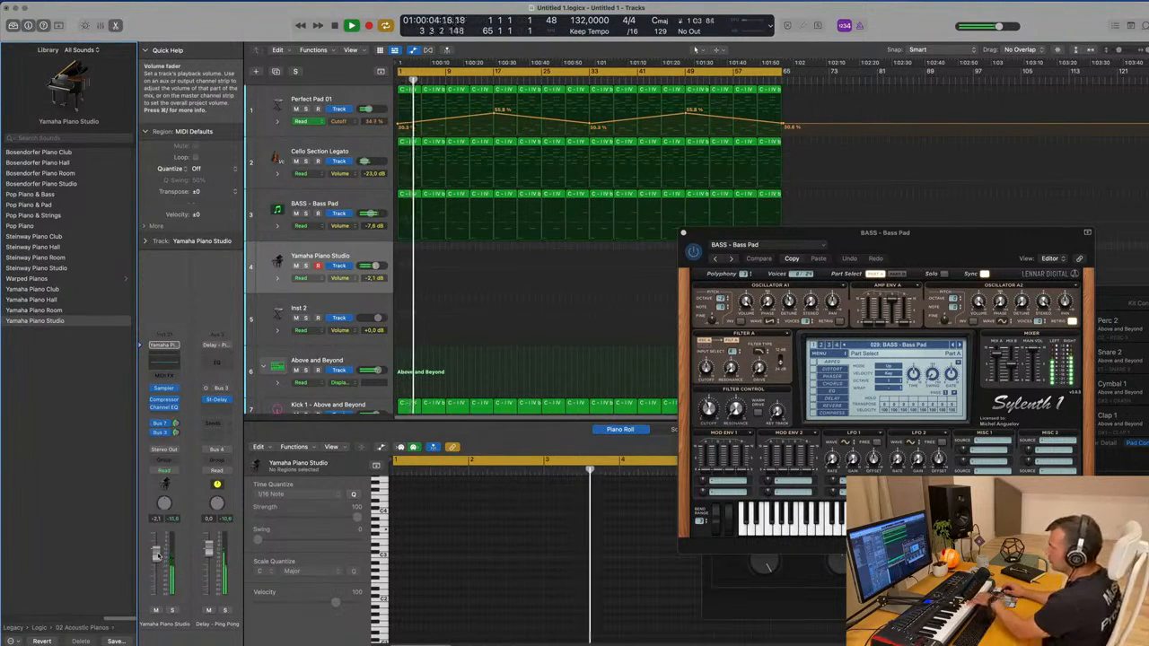
{"action": "left_click_drag", "start_coordinate": [155, 561], "coordinate": [155, 559]}
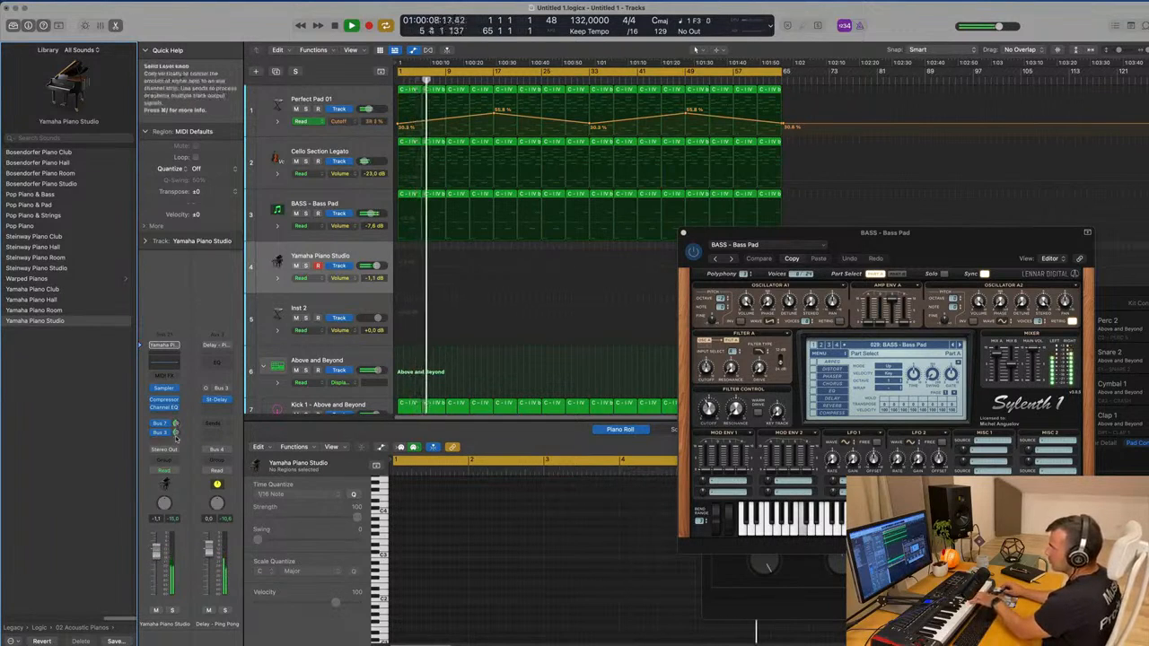
{"action": "left_click_drag", "start_coordinate": [176, 436], "coordinate": [176, 435]}
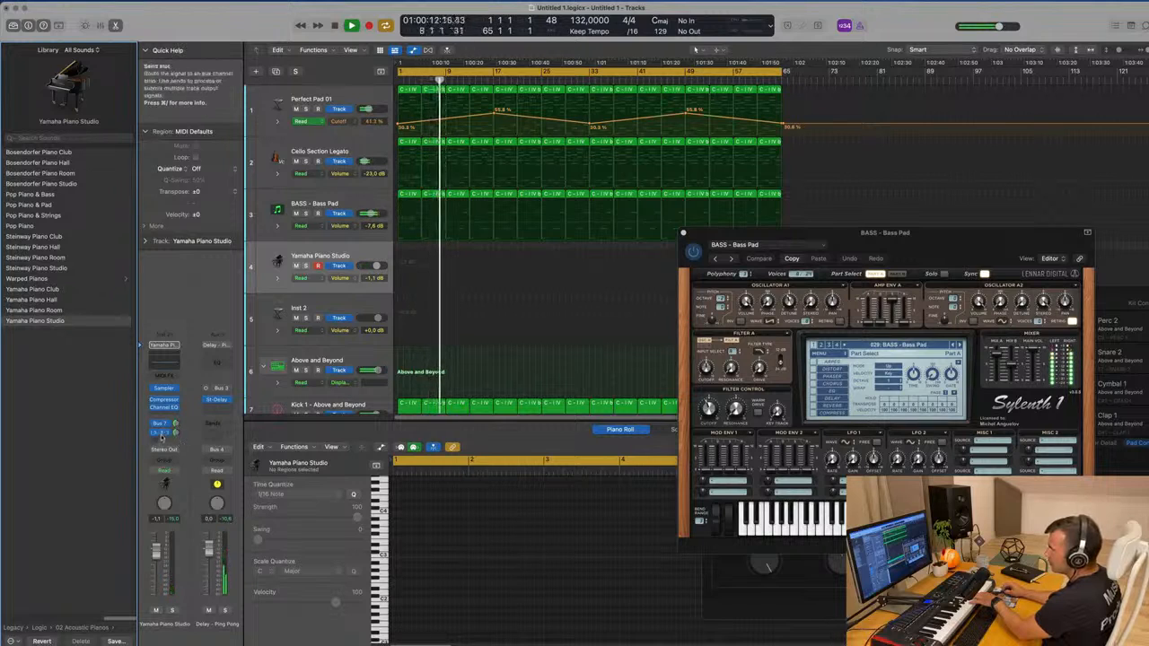
Check the piano's two send destinations and reroute its Bus 7 send to Bus 6 (Aux 4)
{"action": "left_click", "coordinate": [163, 434]}
{"action": "left_click", "coordinate": [163, 424]}
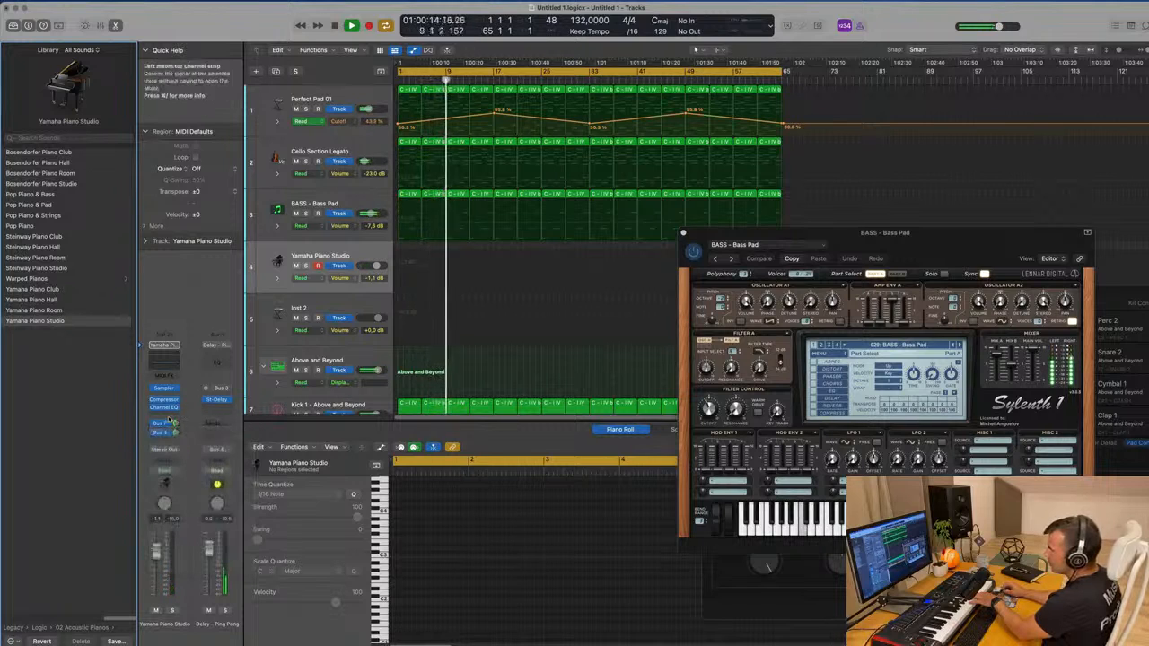
{"action": "left_click", "coordinate": [163, 424]}
{"action": "left_click", "coordinate": [165, 425]}
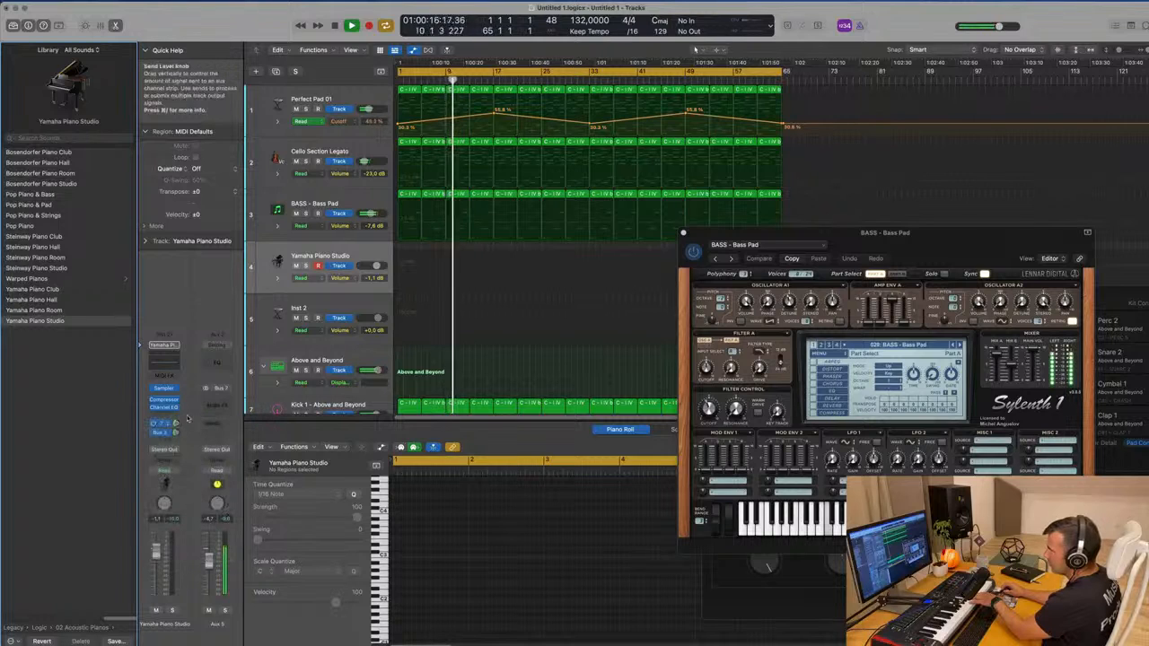
{"action": "left_click", "coordinate": [172, 426]}
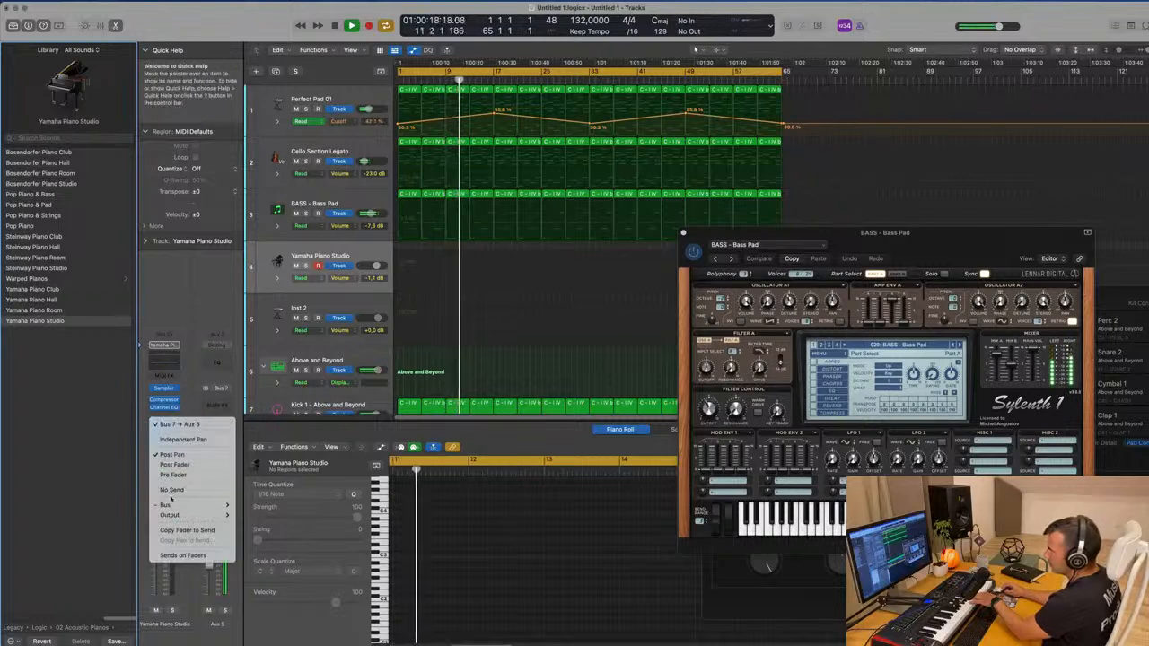
{"action": "mouse_move", "coordinate": [186, 505]}
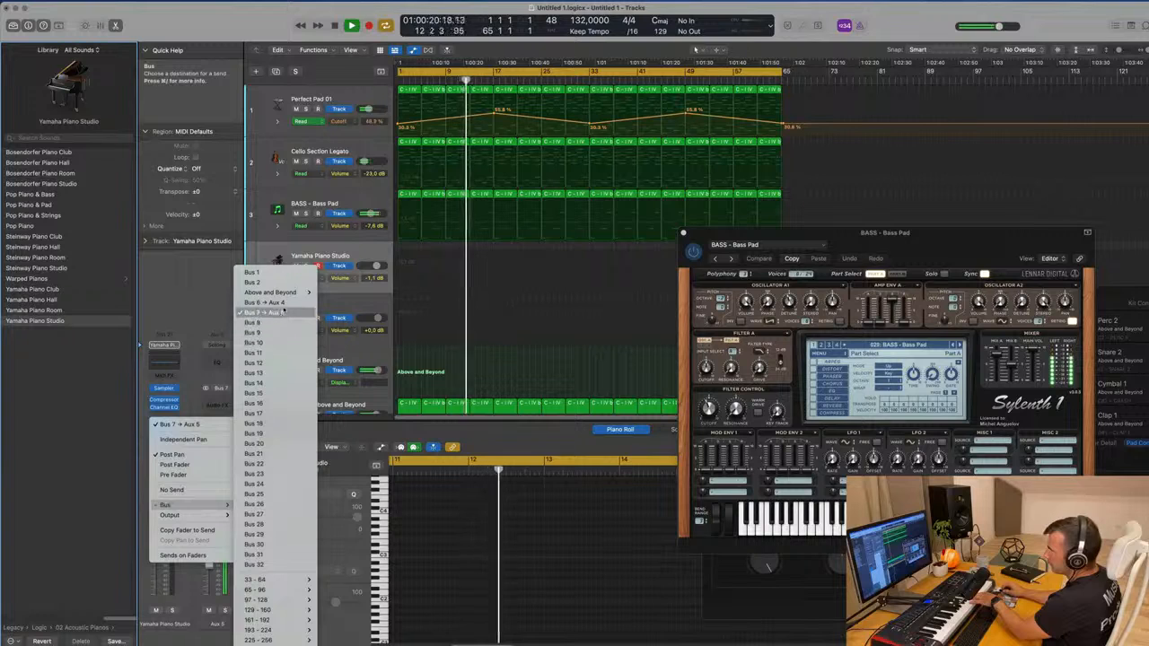
{"action": "left_click", "coordinate": [273, 303]}
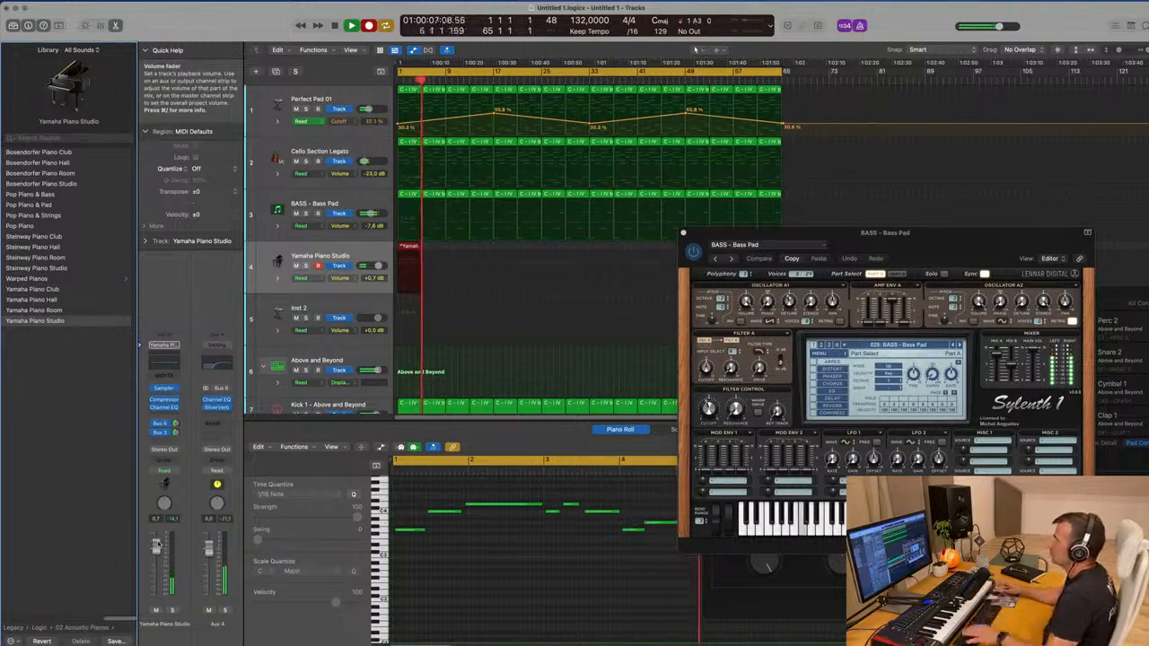
Stop recording the piano melody and play the take back from bar 1 with the whole region shown in the Piano Roll
{"action": "key", "text": "space"}
{"action": "key", "text": "space"}
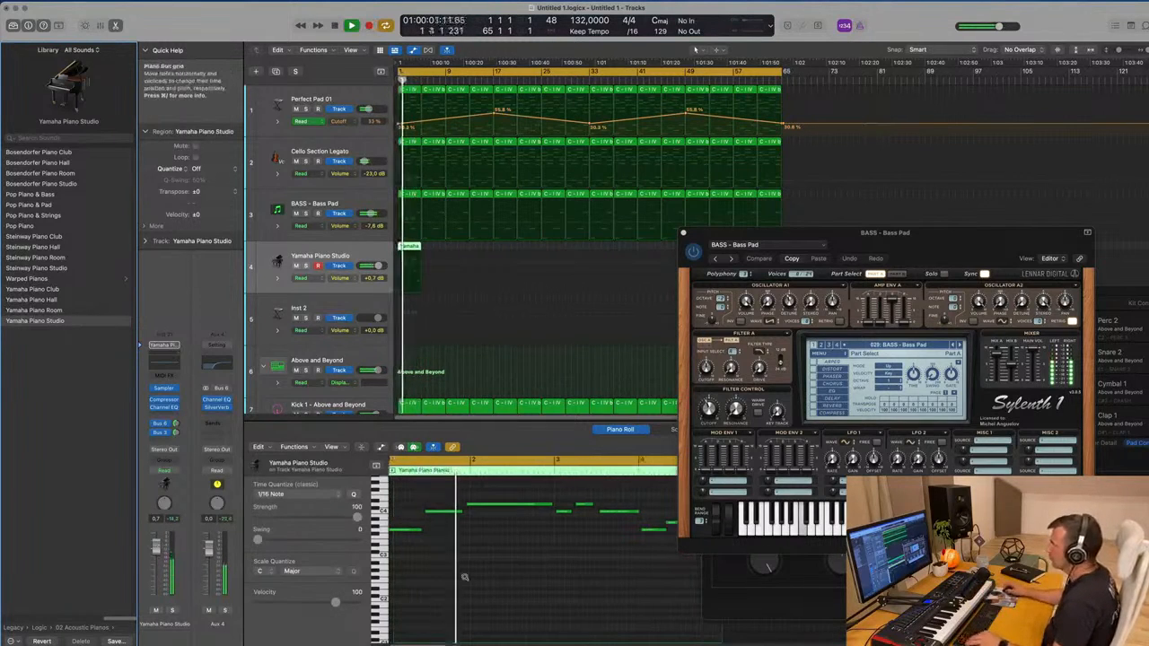
{"action": "scroll", "coordinate": [511, 577], "scroll_direction": "down", "scroll_amount": 4}
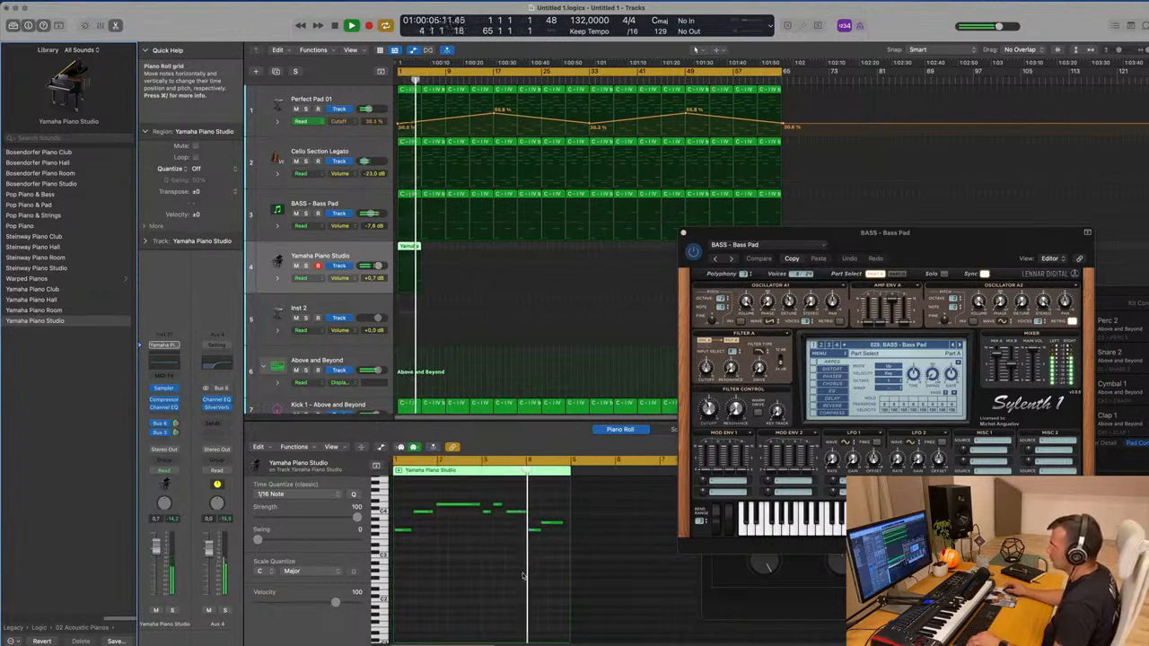
Move the second and third piano notes slightly later, lining the third note up with the start of bar 2
{"action": "key", "text": "space"}
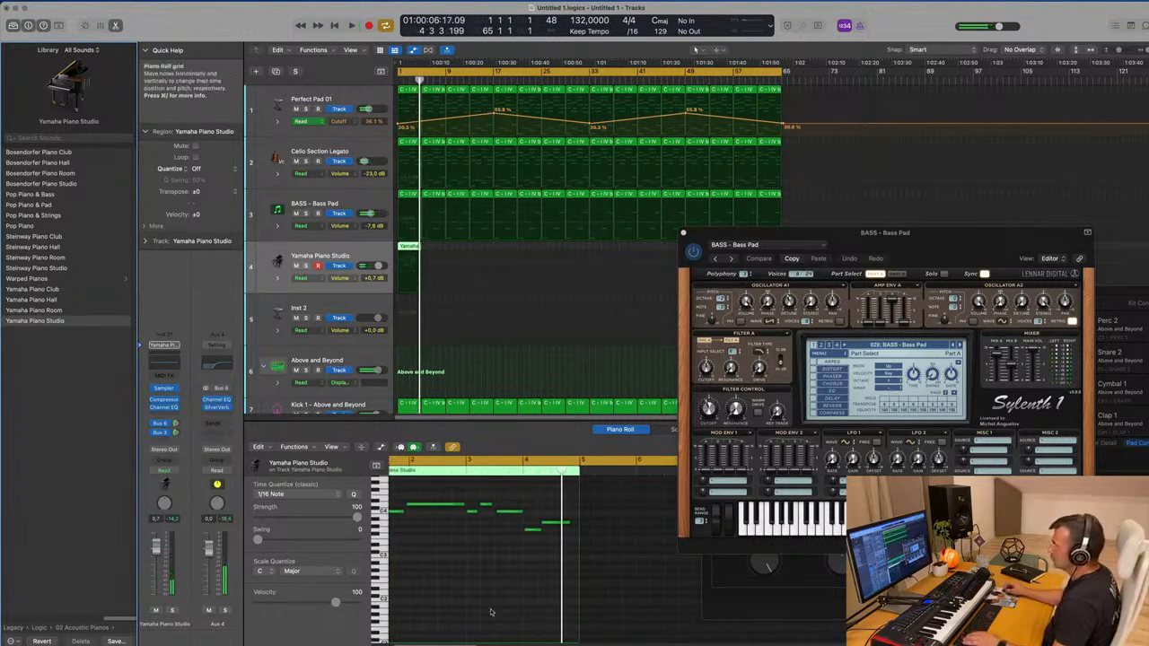
{"action": "key", "text": "super+a"}
{"action": "key", "text": "super+Left"}
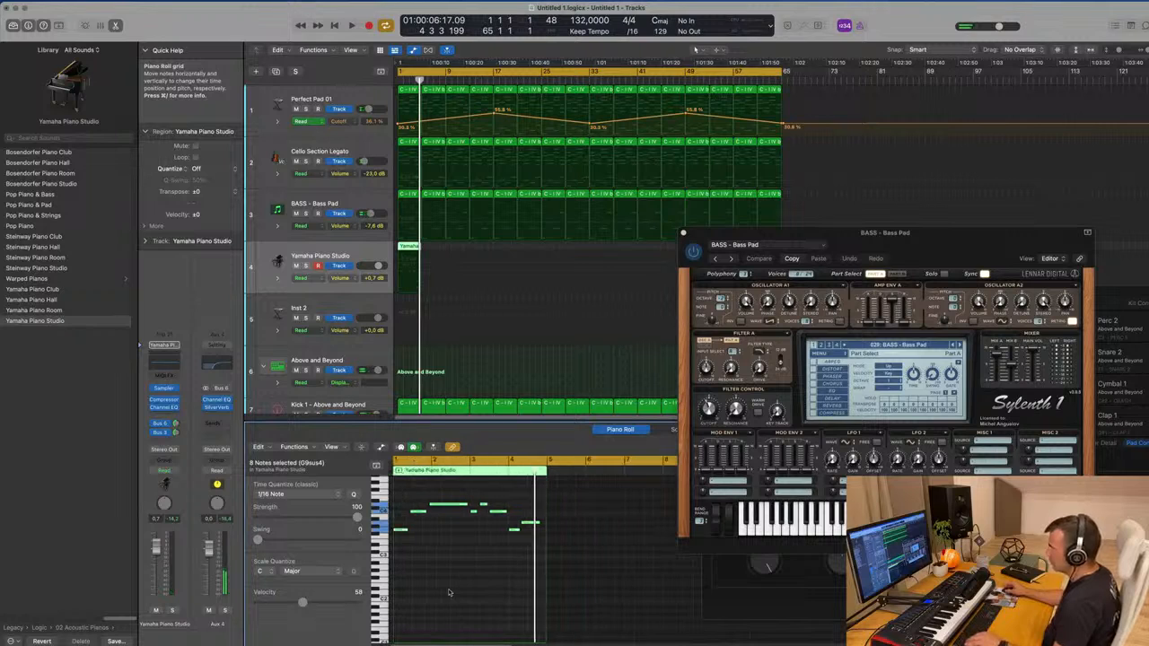
{"action": "key", "text": "super+Right"}
{"action": "key", "text": "super+Right"}
{"action": "scroll", "coordinate": [444, 582], "scroll_direction": "left", "scroll_amount": 5}
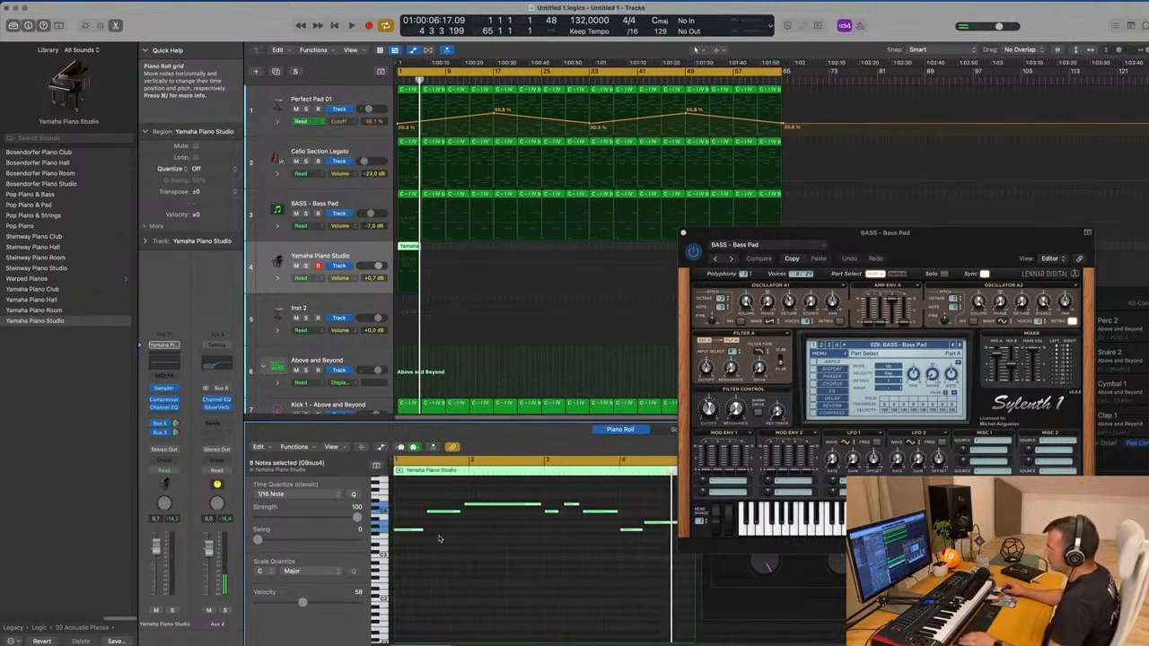
{"action": "left_click", "coordinate": [442, 538]}
{"action": "left_click_drag", "start_coordinate": [444, 514], "coordinate": [493, 510]}
{"action": "left_click", "coordinate": [492, 509]}
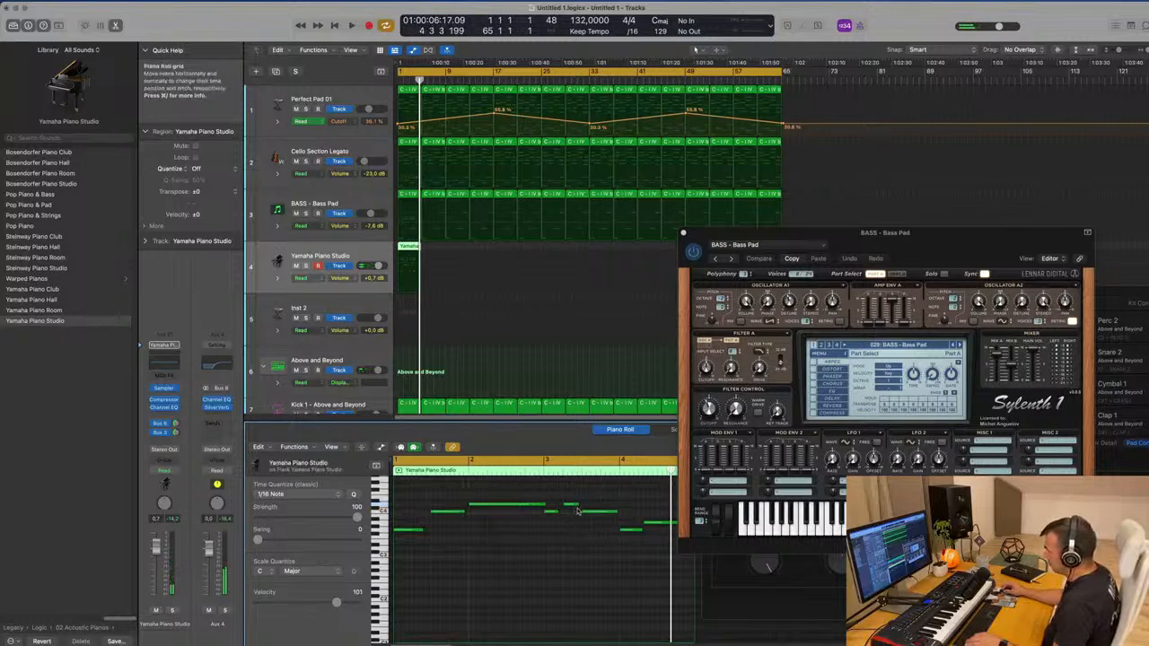
Play the piano melody from the beginning and extend its first note to reach the second note
{"action": "key", "text": "Return"}
{"action": "key", "text": "space"}
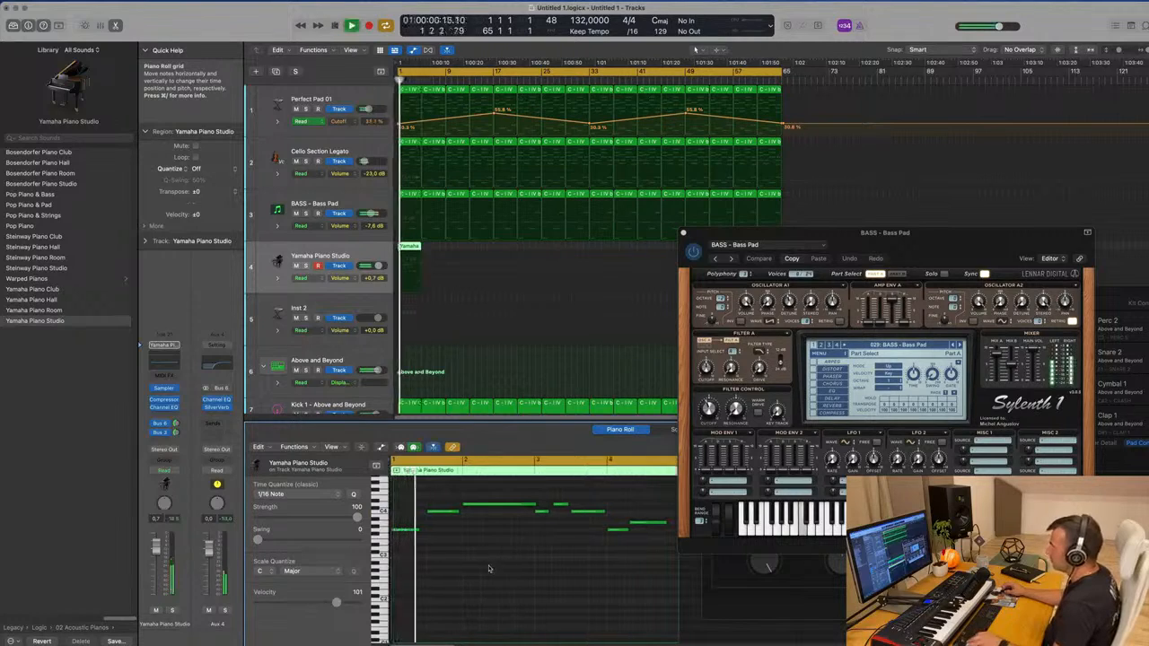
{"action": "left_click_drag", "start_coordinate": [420, 533], "coordinate": [424, 530]}
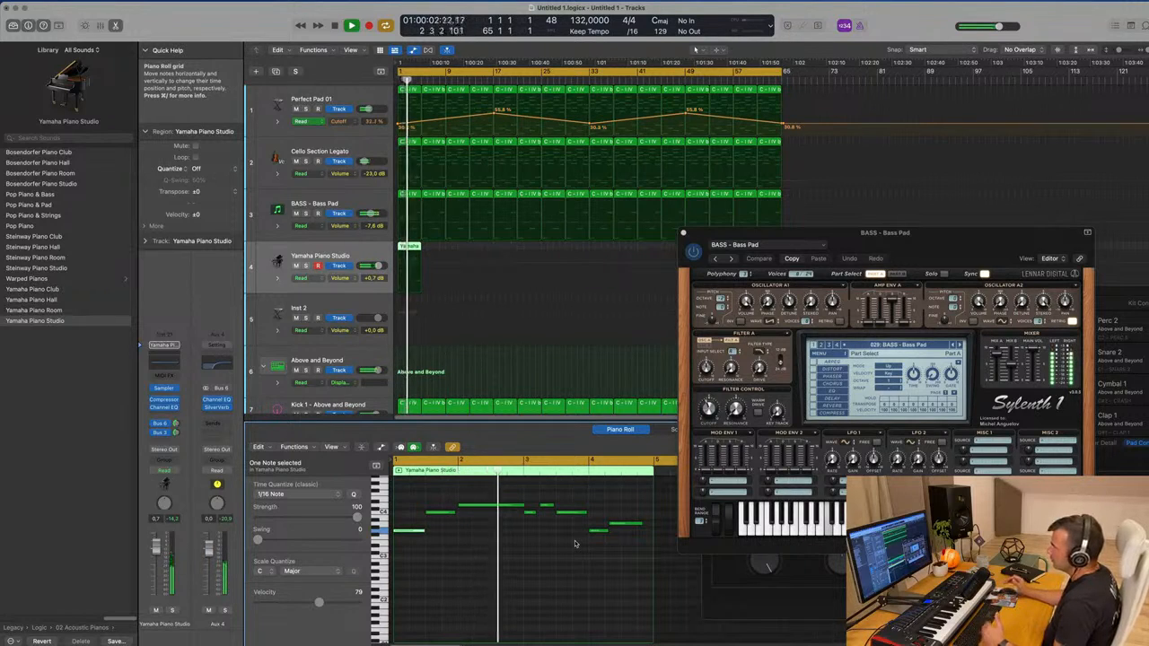
Show the note velocities and raise the quieter piano notes, setting the first to 103, the bar 4 G3 to 92 and the last to 101
{"action": "left_click", "coordinate": [381, 447]}
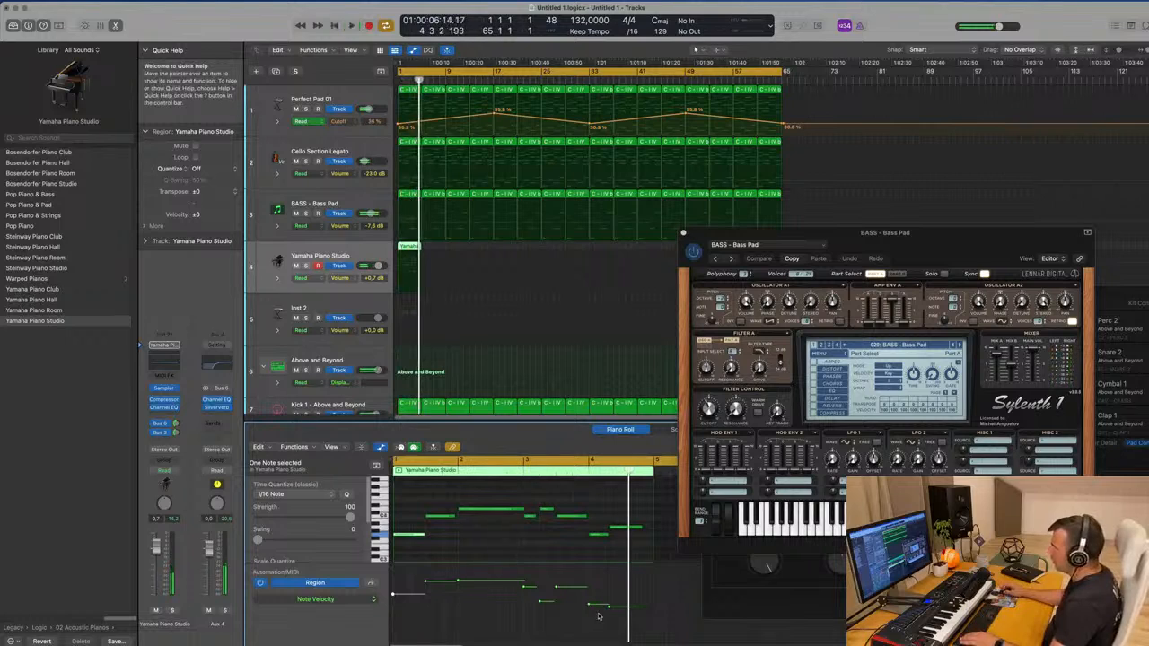
{"action": "left_click", "coordinate": [614, 594]}
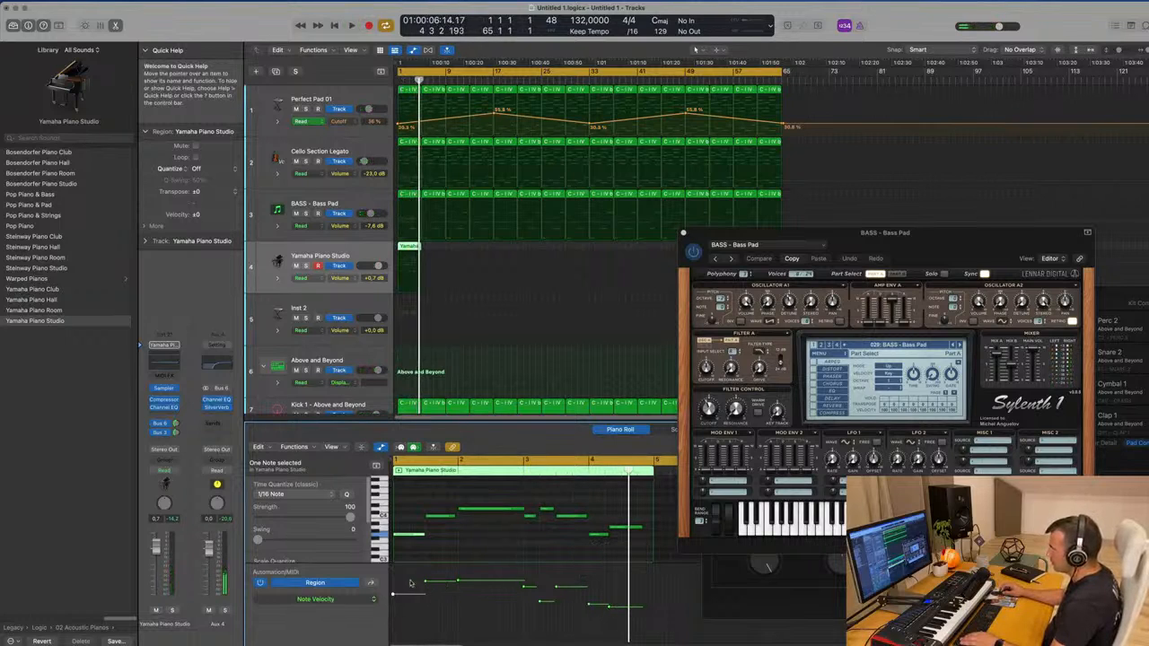
{"action": "left_click_drag", "start_coordinate": [392, 594], "coordinate": [392, 580]}
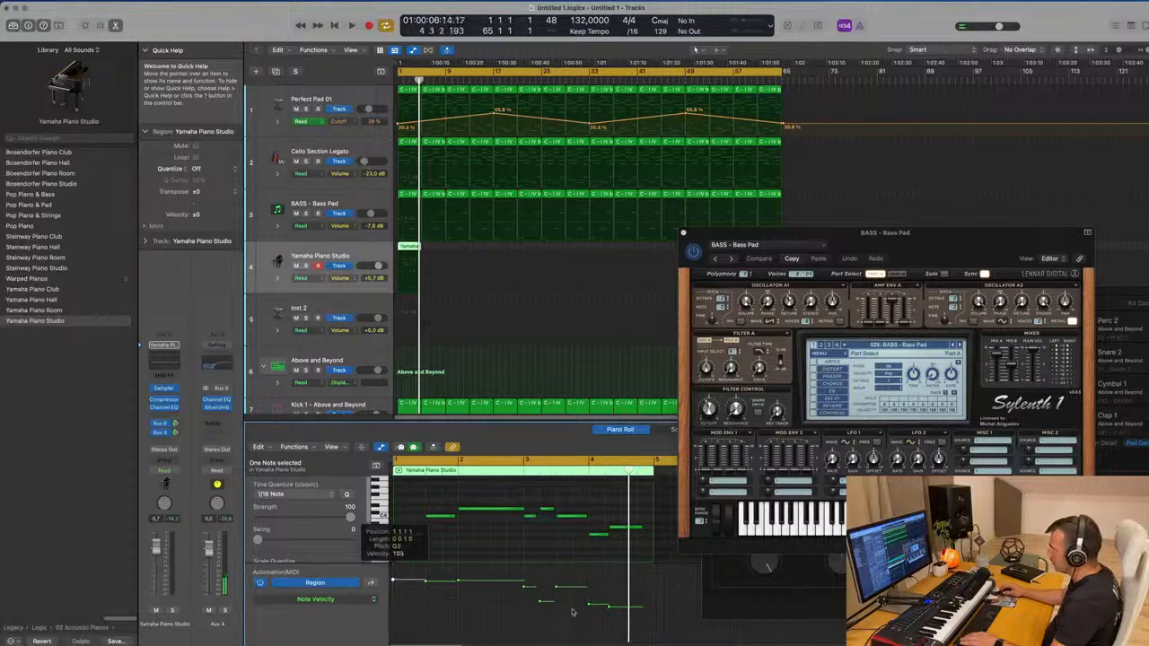
{"action": "left_click_drag", "start_coordinate": [539, 604], "coordinate": [540, 595]}
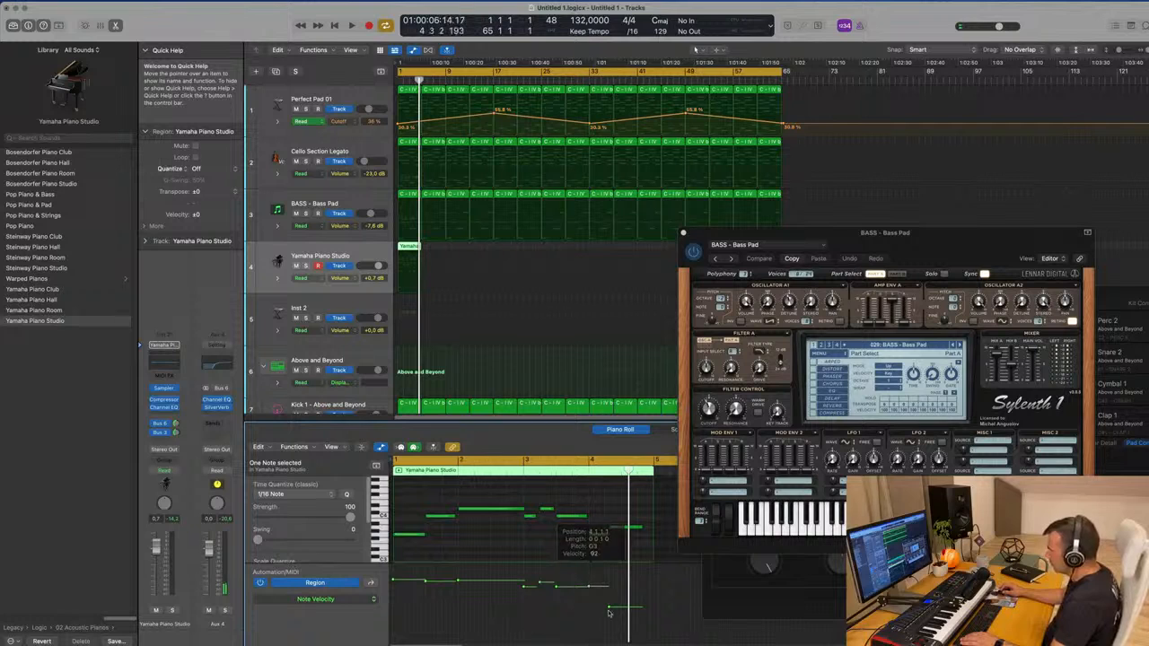
{"action": "left_click_drag", "start_coordinate": [609, 608], "coordinate": [610, 591]}
Play the melody and shorten the G3 note in bar 4 so it ends where the last note begins
{"action": "key", "text": "space"}
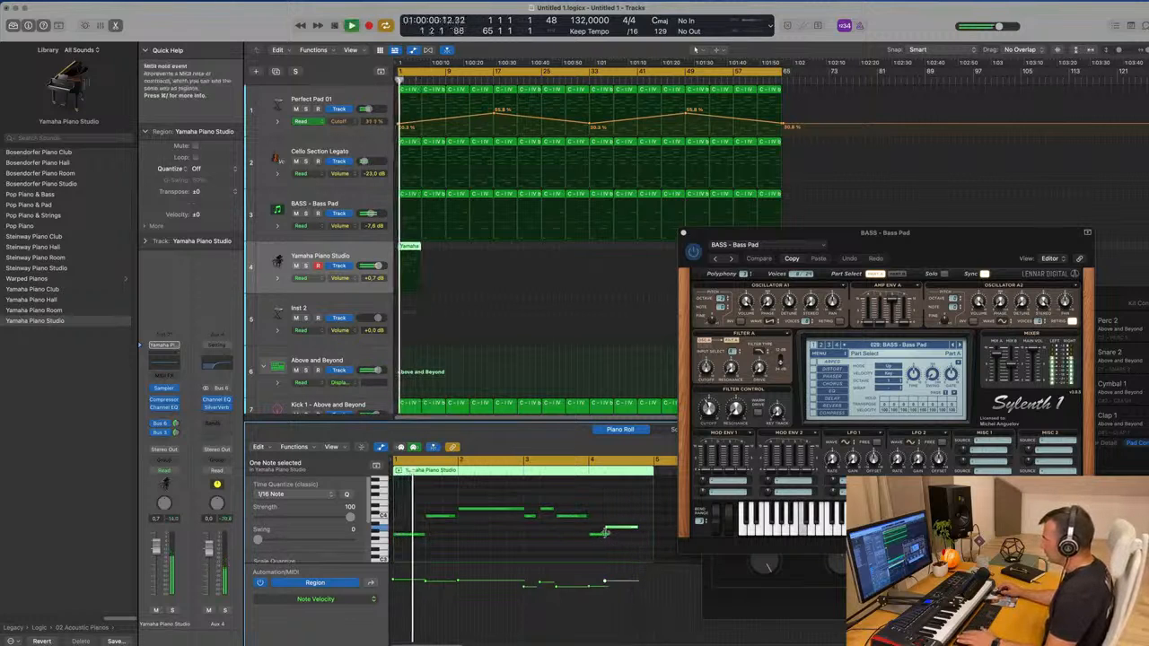
{"action": "left_click_drag", "start_coordinate": [608, 534], "coordinate": [604, 534]}
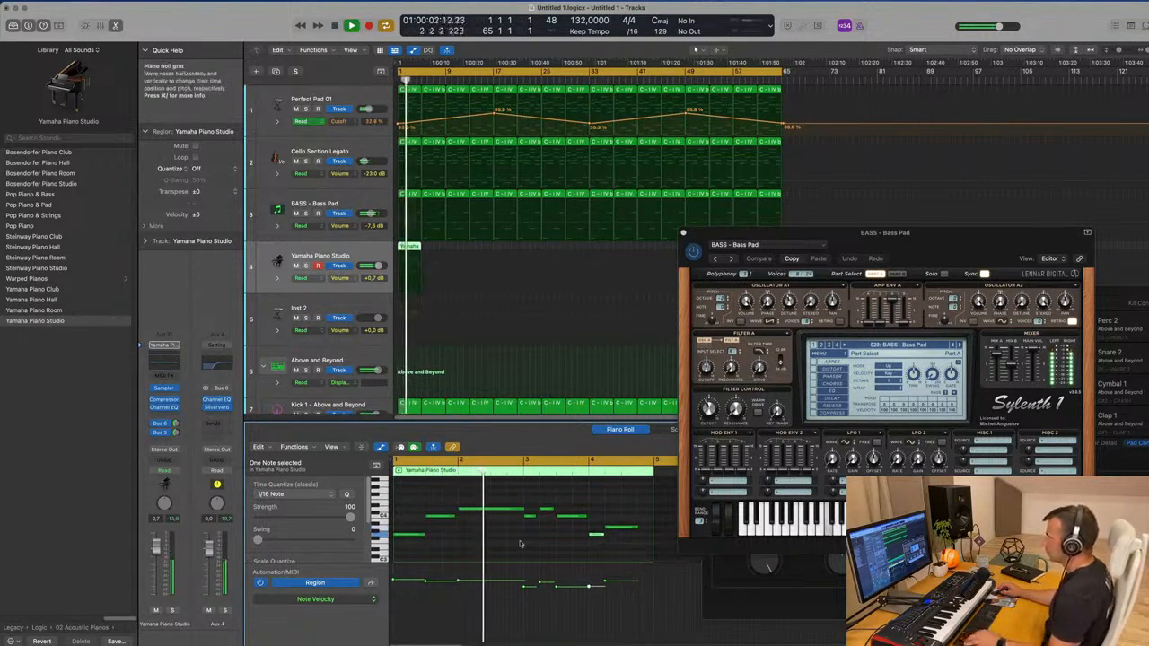
{"action": "key", "text": "super+Left"}
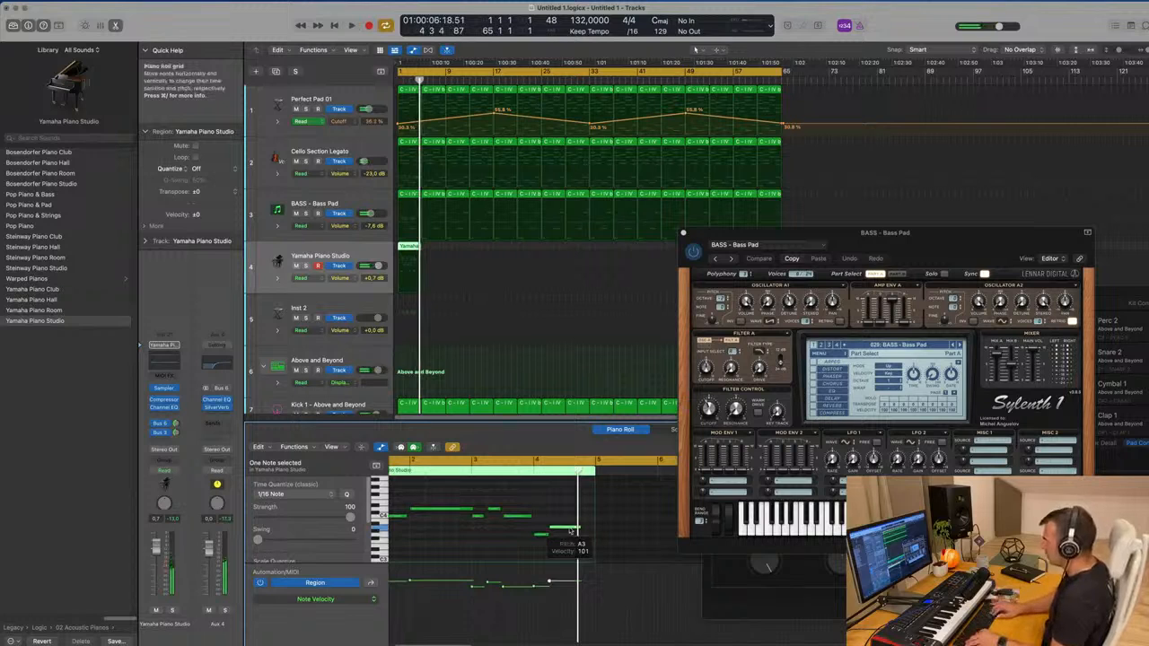
Raise the last piano note to D4, shorten it to about half its length, and play the melody
{"action": "key", "text": "space"}
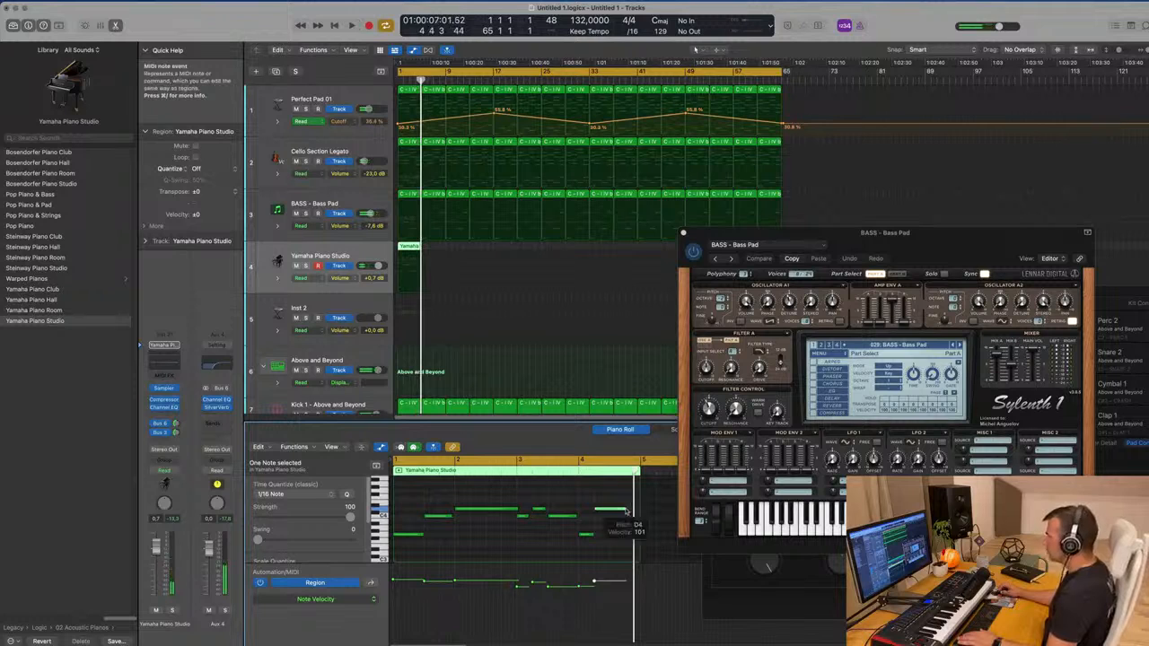
{"action": "left_click_drag", "start_coordinate": [626, 511], "coordinate": [609, 511]}
{"action": "key", "text": "space"}
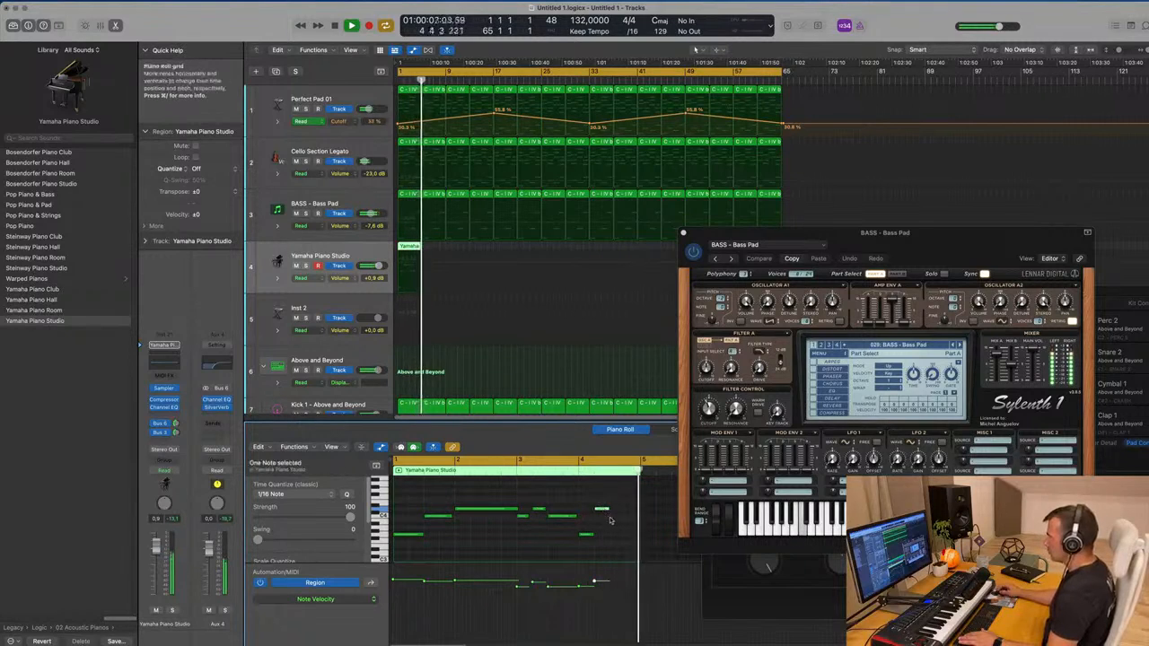
Move the last two notes together to the end of bar 4, extend the preceding C4 note up to them, and audition the melody
{"action": "left_click", "coordinate": [588, 536], "text": "shift"}
{"action": "mouse_move", "coordinate": [592, 537]}
{"action": "left_mouse_down"}
{"action": "mouse_move", "coordinate": [619, 537]}
{"action": "mouse_move", "coordinate": [577, 518]}
{"action": "mouse_move", "coordinate": [605, 520]}
{"action": "left_mouse_up"}
{"action": "key", "text": "space"}
{"action": "key", "text": "space"}
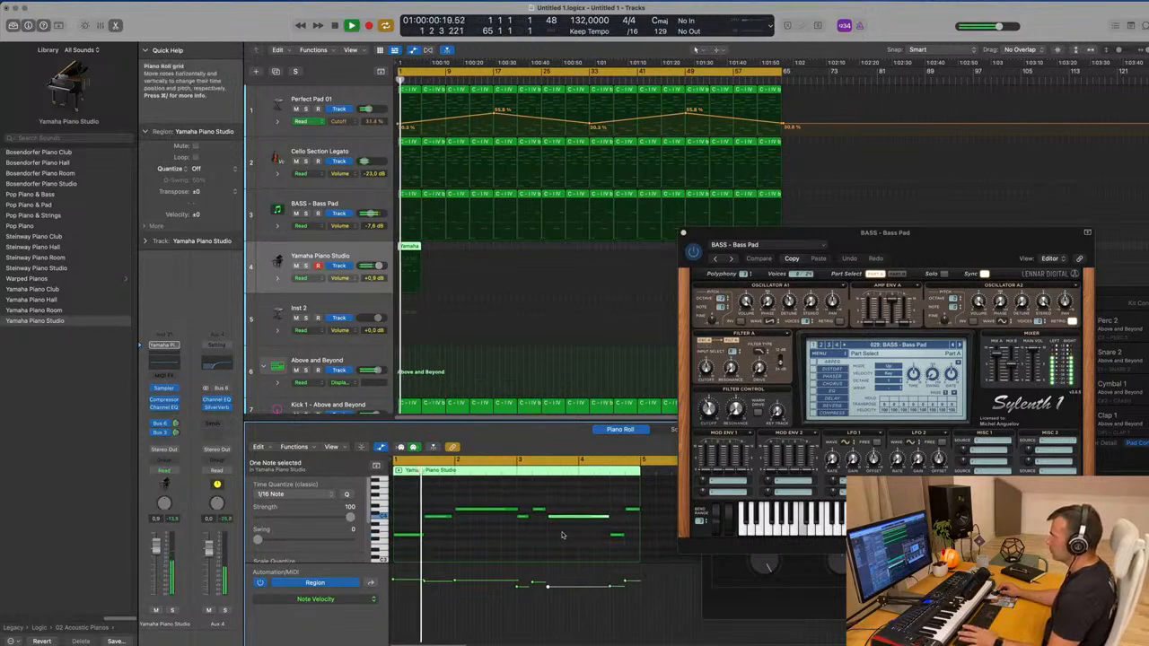
{"action": "left_click", "coordinate": [563, 536]}
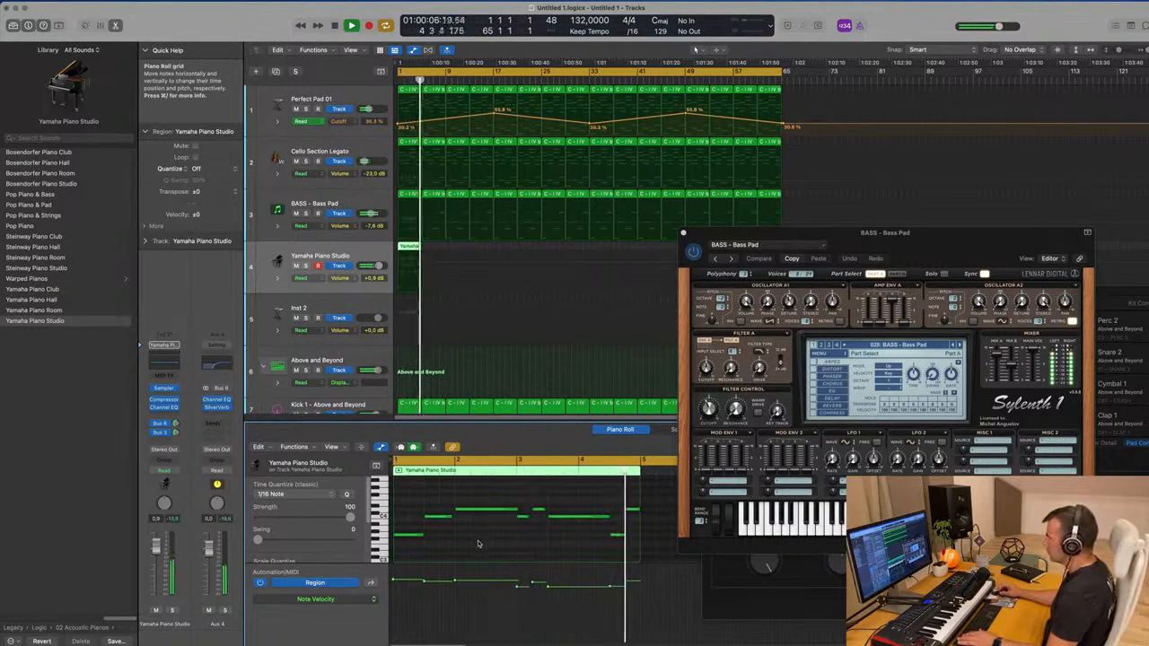
{"action": "key", "text": "space"}
Repeat the piano region to make four consecutive copies up to bar 17, and select all four
{"action": "double_click", "coordinate": [404, 252]}
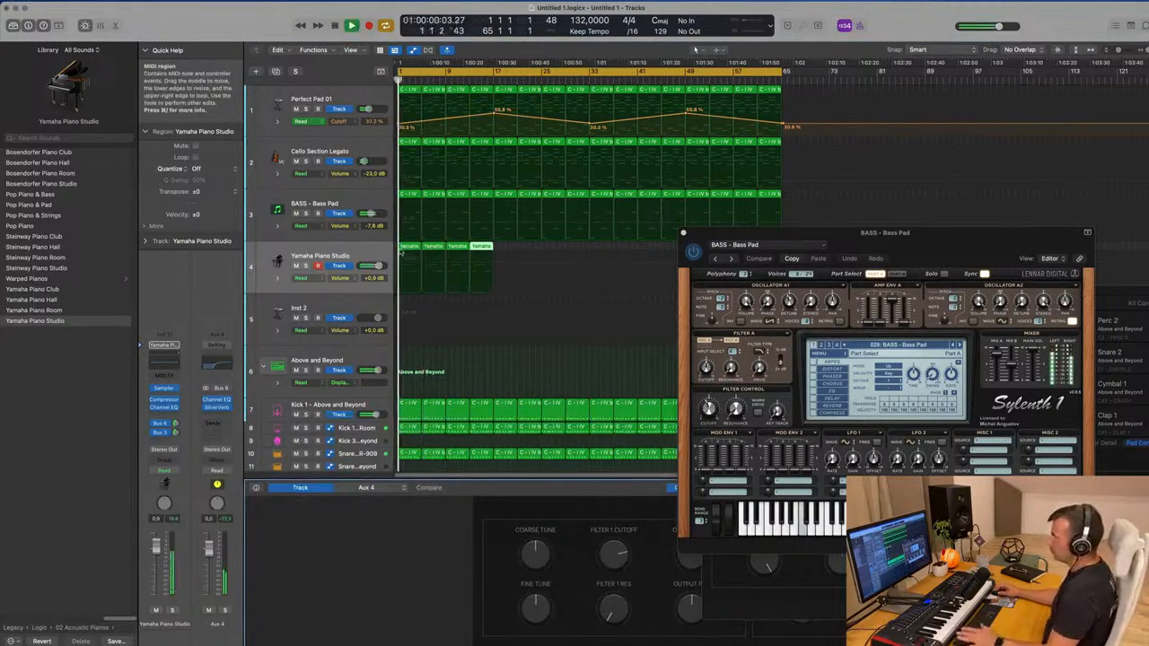
{"action": "left_click", "coordinate": [380, 254]}
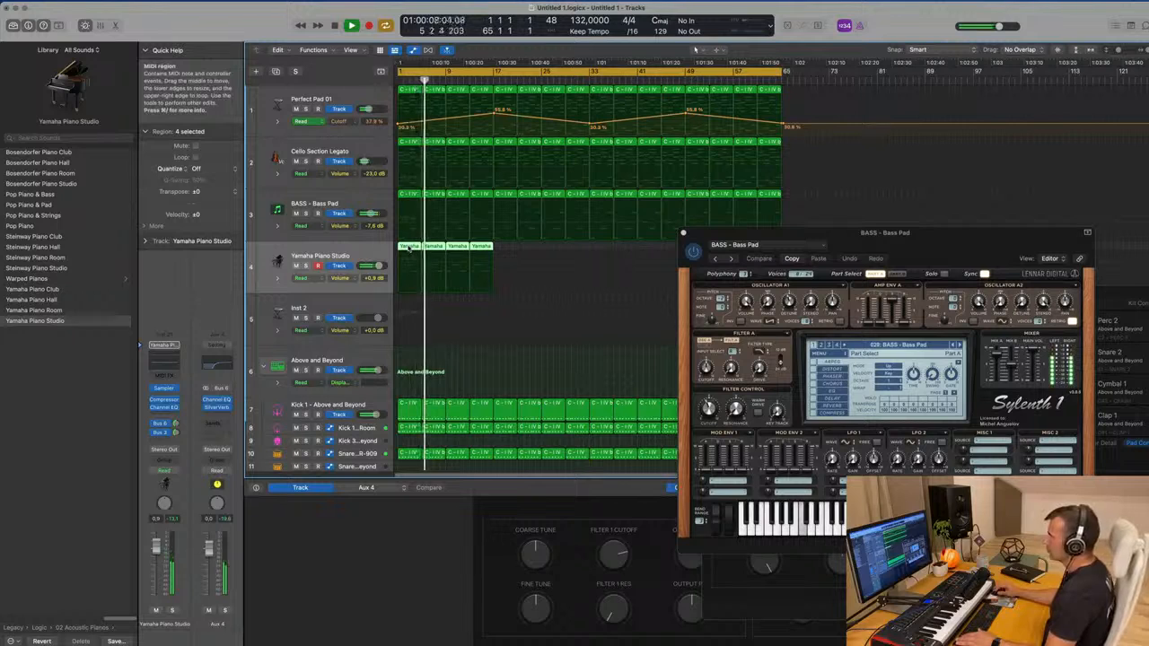
Play from the start, lower the Yamaha Piano Studio track's volume to -2.0 dB and close the Sylenth1 window
{"action": "key", "text": "Return"}
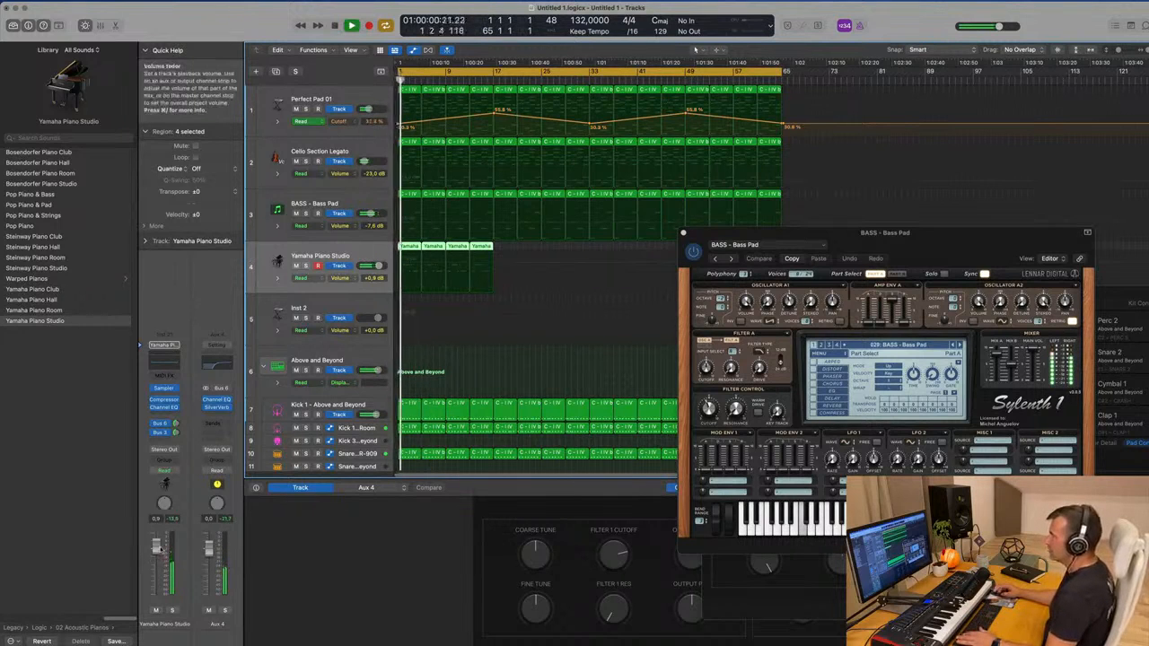
{"action": "left_click_drag", "start_coordinate": [880, 237], "coordinate": [875, 236]}
{"action": "left_click", "coordinate": [680, 234]}
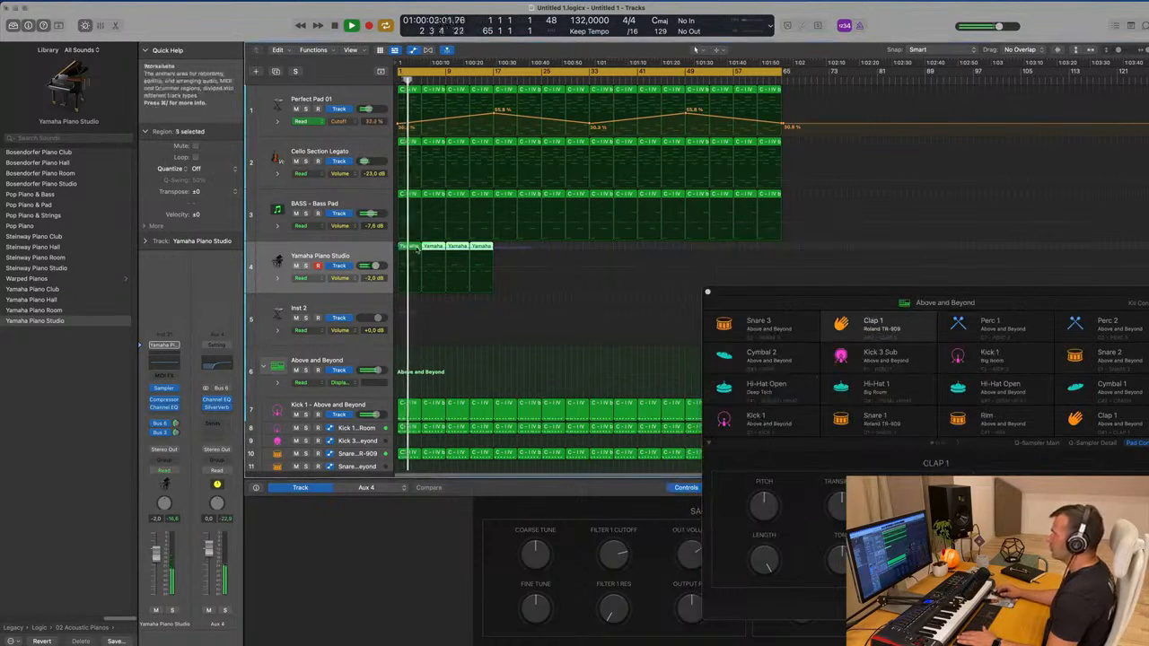
Repeat the four piano regions three more times to fill the track up to bar 65, and select them all
{"action": "key", "text": "super+r"}
{"action": "key", "text": "super+r"}
{"action": "key", "text": "super+r"}
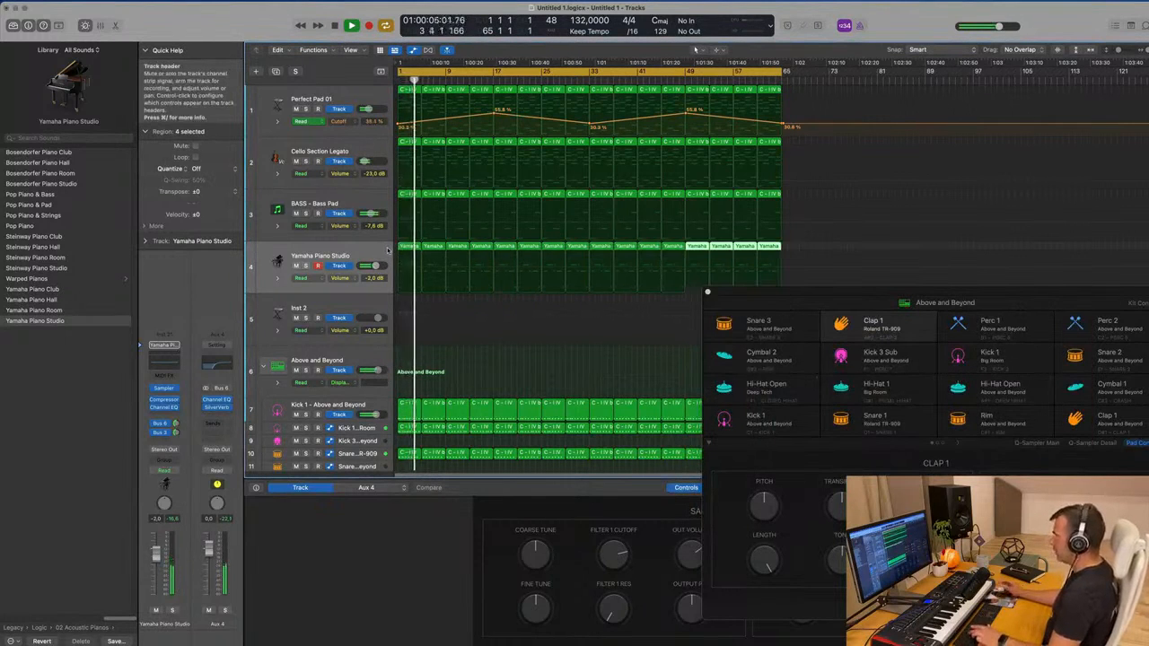
{"action": "left_click", "coordinate": [388, 250]}
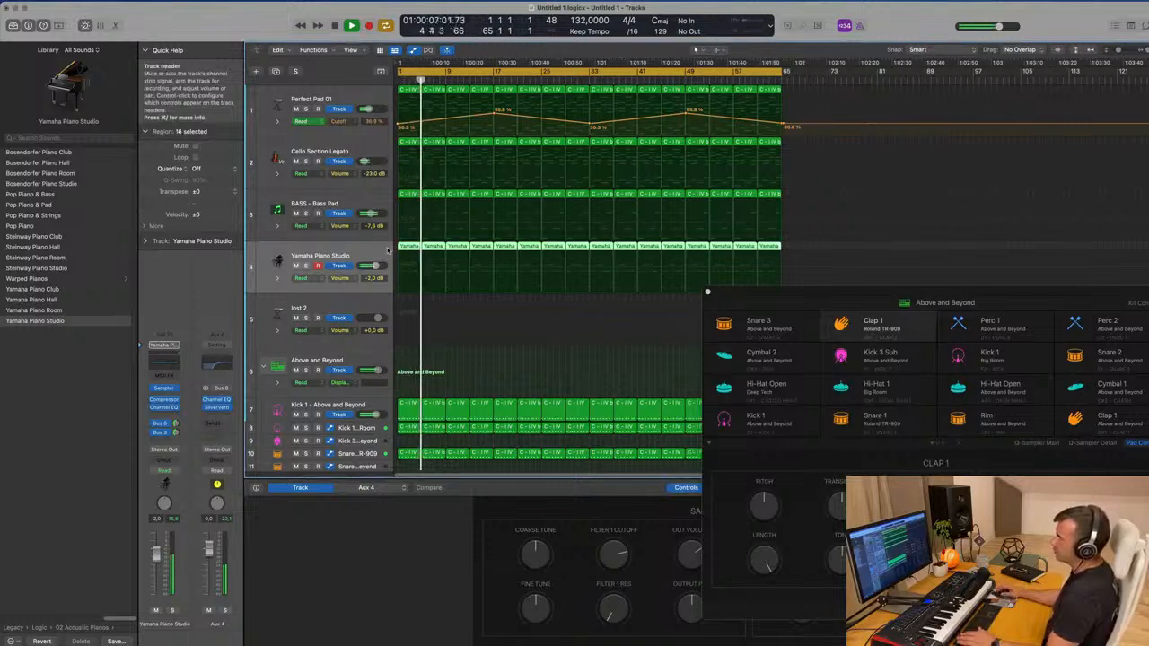
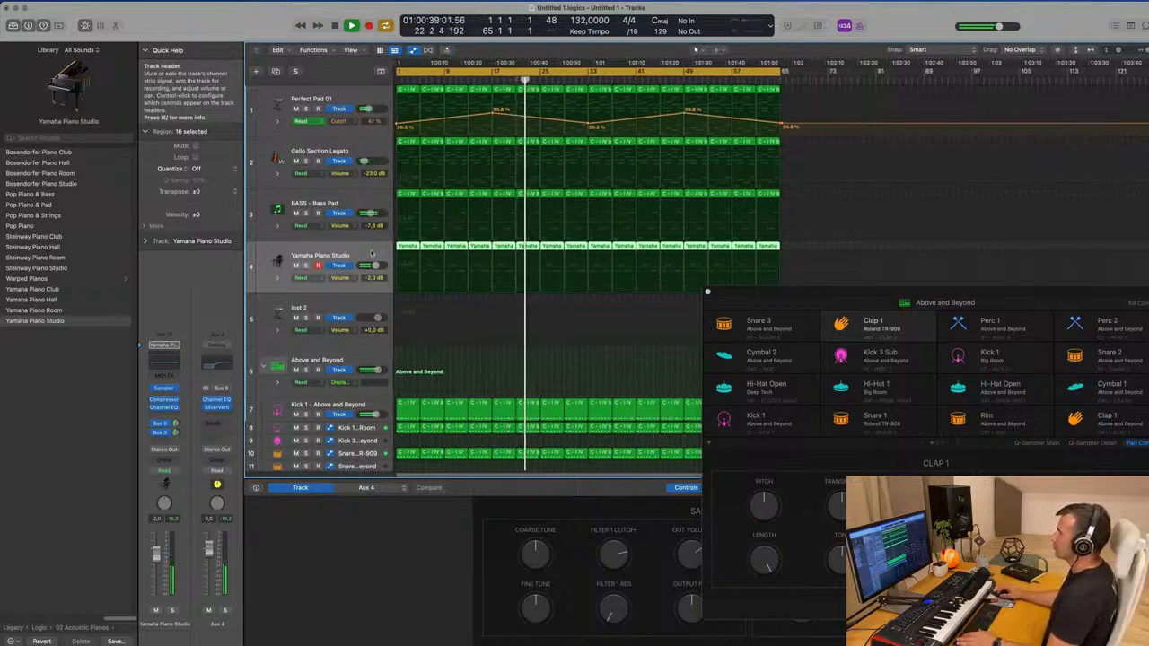
Delete the last two short notes at the end of bar 4 in the first piano region
{"action": "key", "text": "p"}
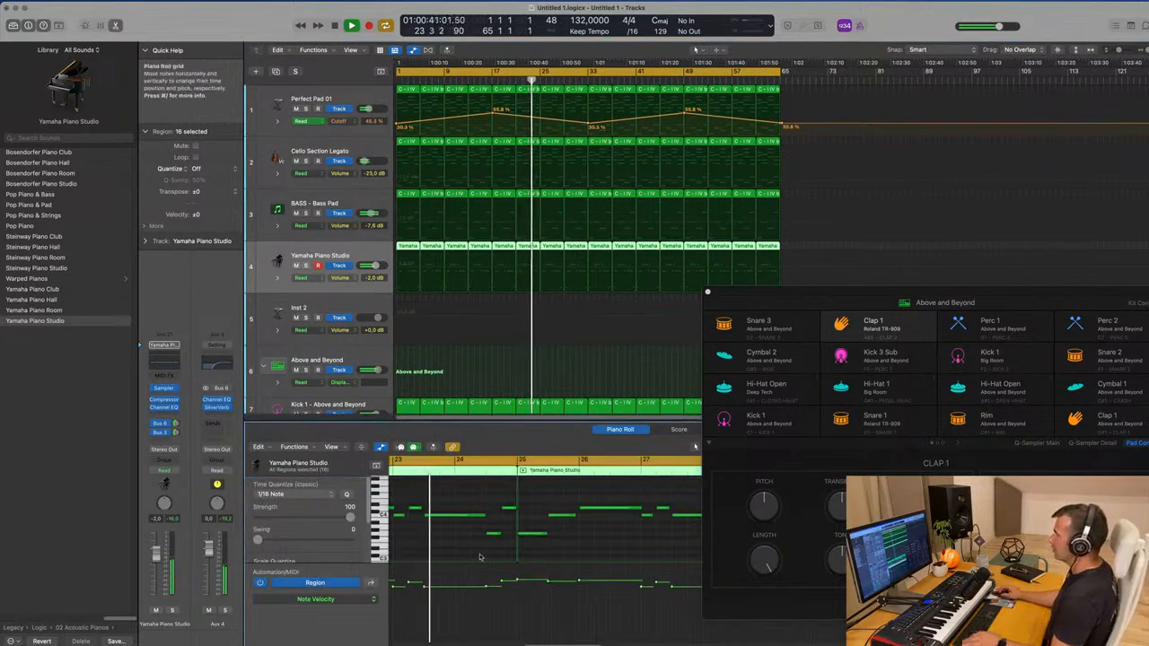
{"action": "key", "text": "Return"}
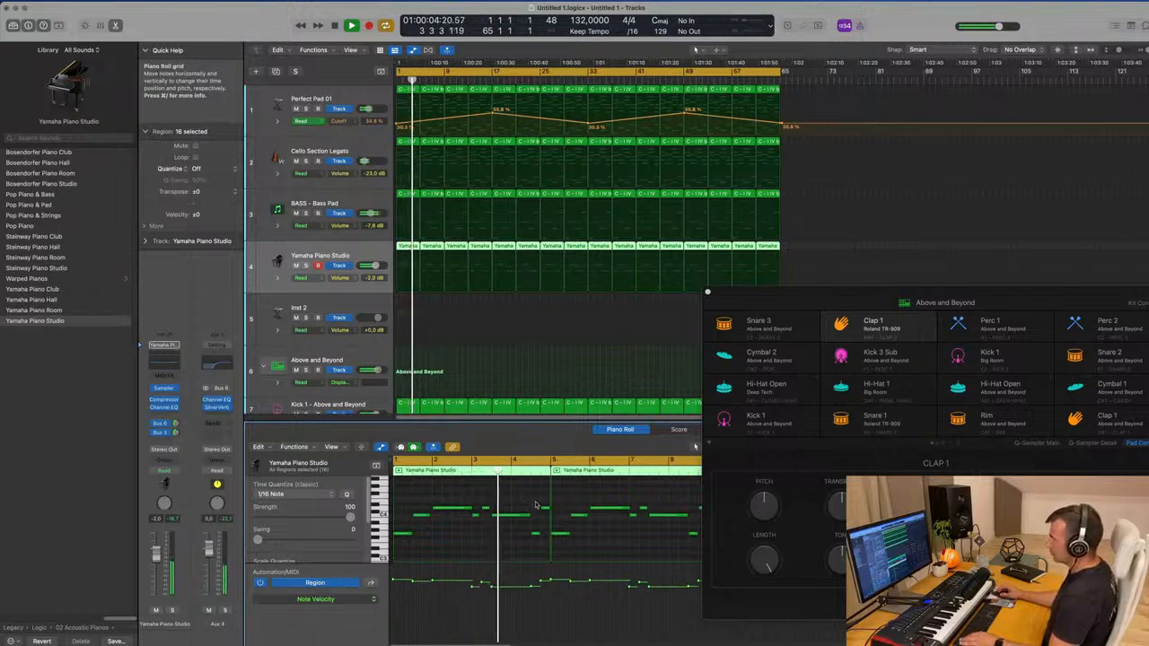
{"action": "left_click_drag", "start_coordinate": [549, 501], "coordinate": [539, 535]}
{"action": "key", "text": "space"}
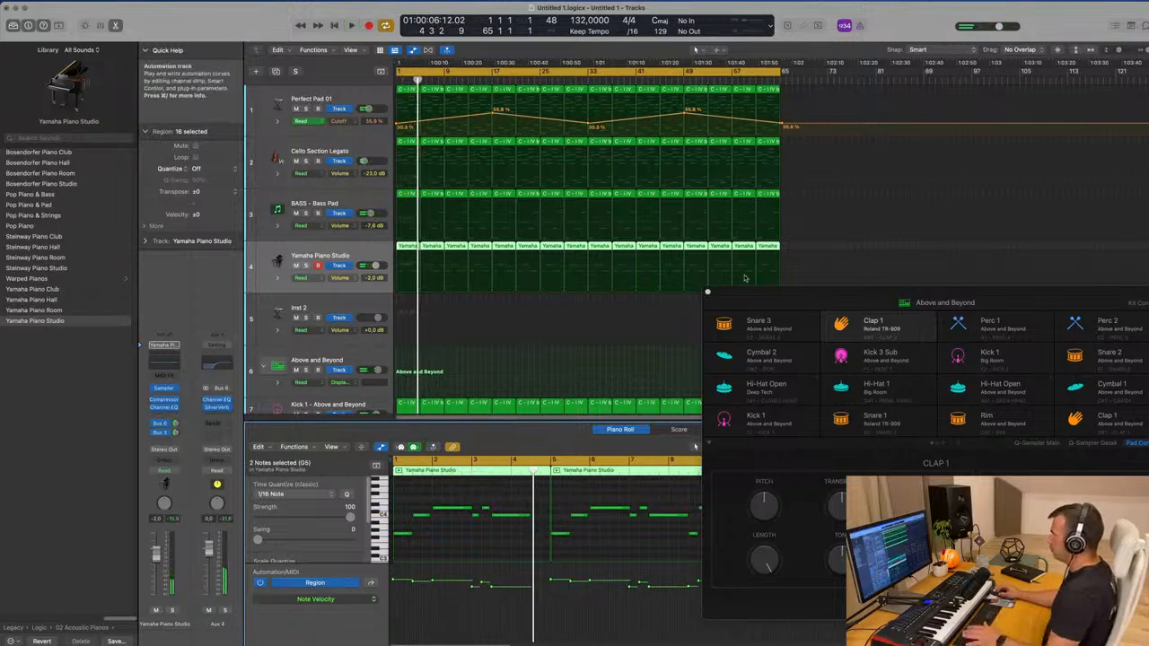
Delete the fifteen other piano regions and repeat the edited first region to fill the track up to bar 65
{"action": "left_click_drag", "start_coordinate": [793, 250], "coordinate": [429, 247]}
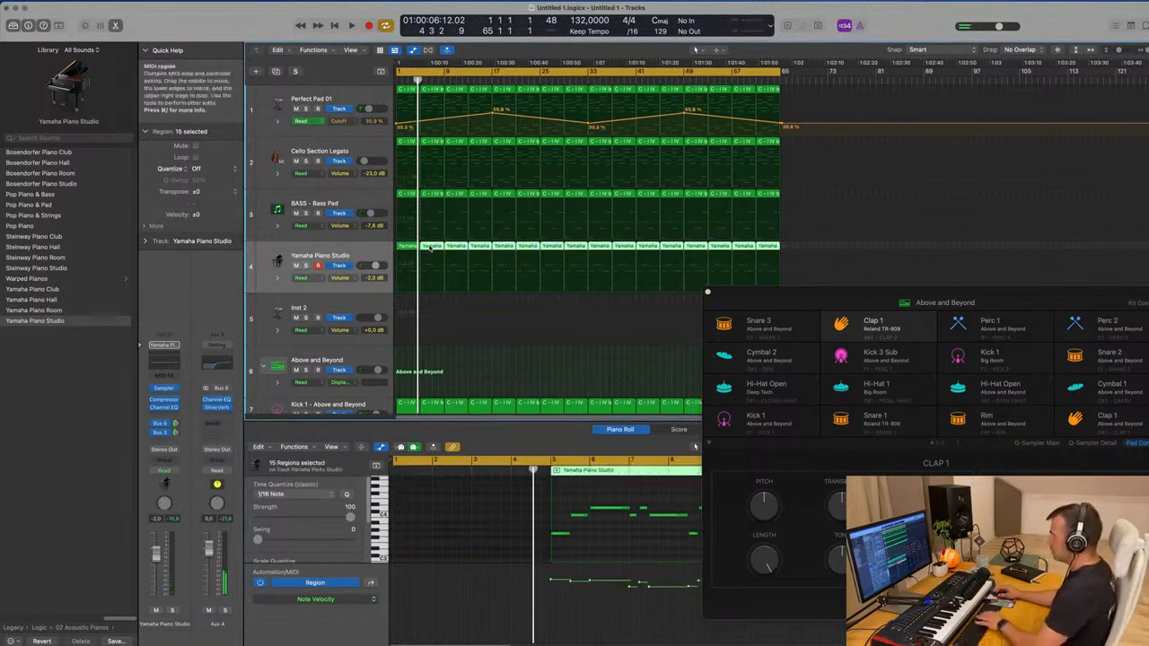
{"action": "key", "text": "Delete"}
{"action": "left_click", "coordinate": [408, 247]}
{"action": "key", "text": "super+r"}
{"action": "key", "text": "super+r"}
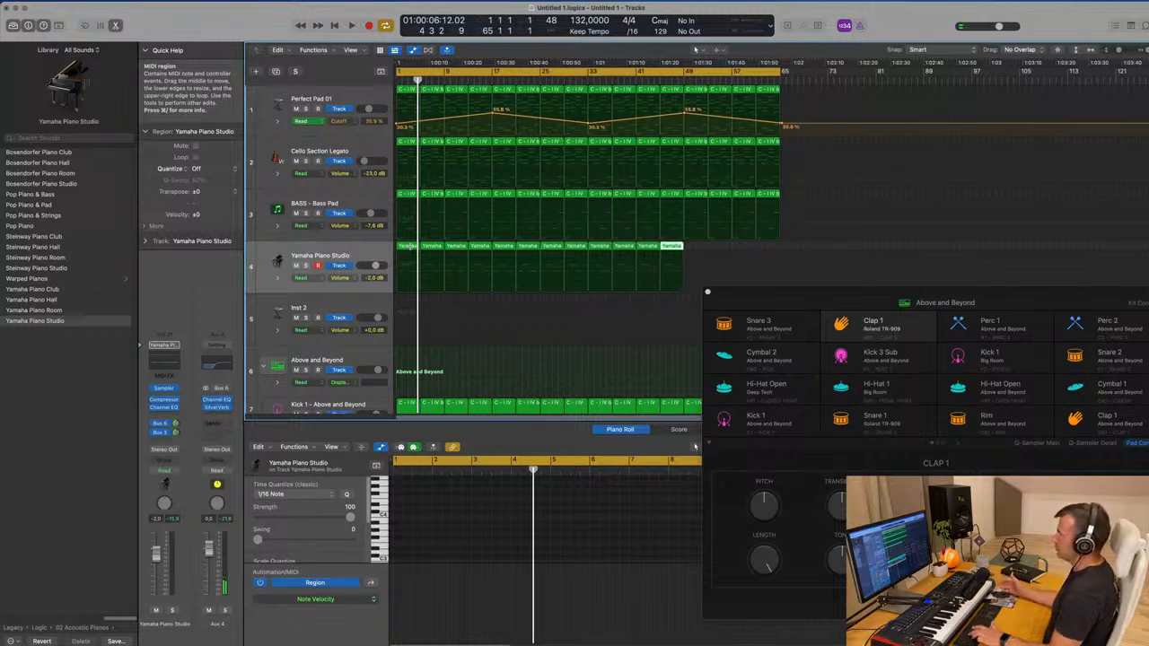
{"action": "left_click", "coordinate": [348, 264]}
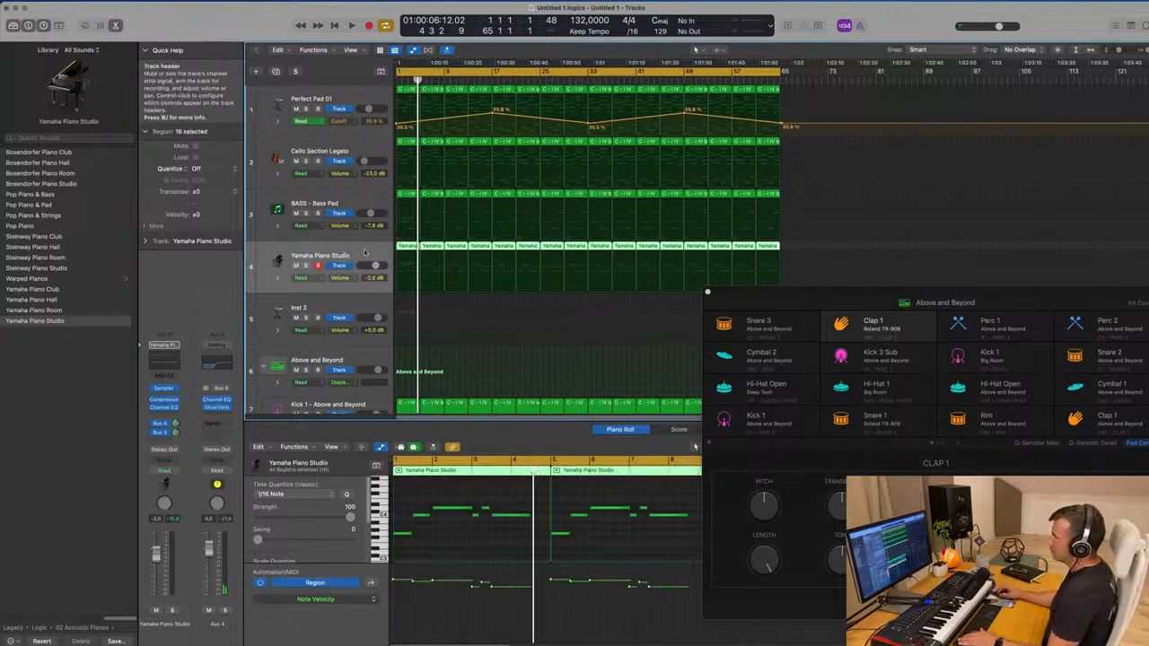
Duplicate the BASS - Bass Pad track and copy the first piano region onto the start of the new track
{"action": "left_click", "coordinate": [368, 201]}
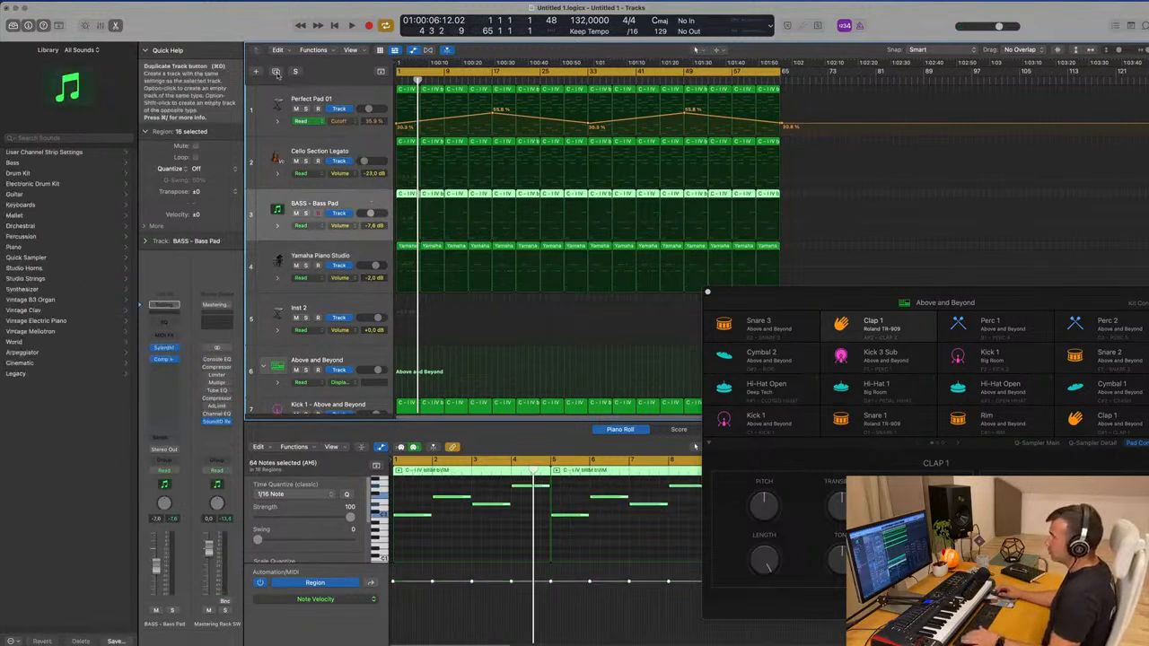
{"action": "key", "text": "super+d"}
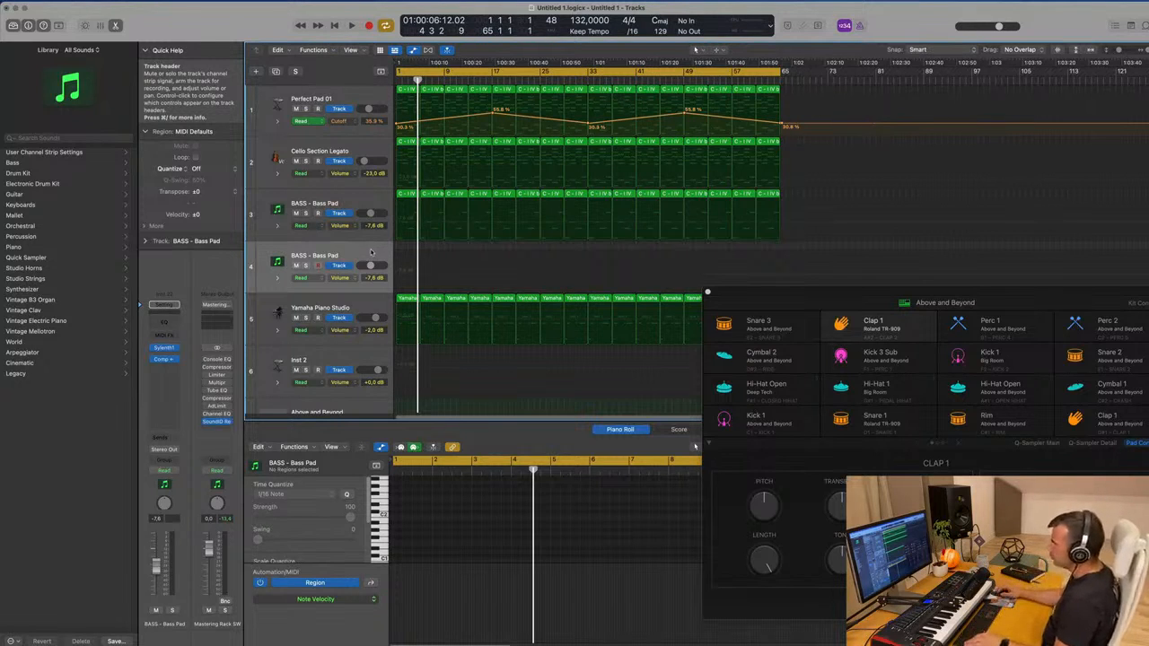
{"action": "left_click", "coordinate": [407, 301]}
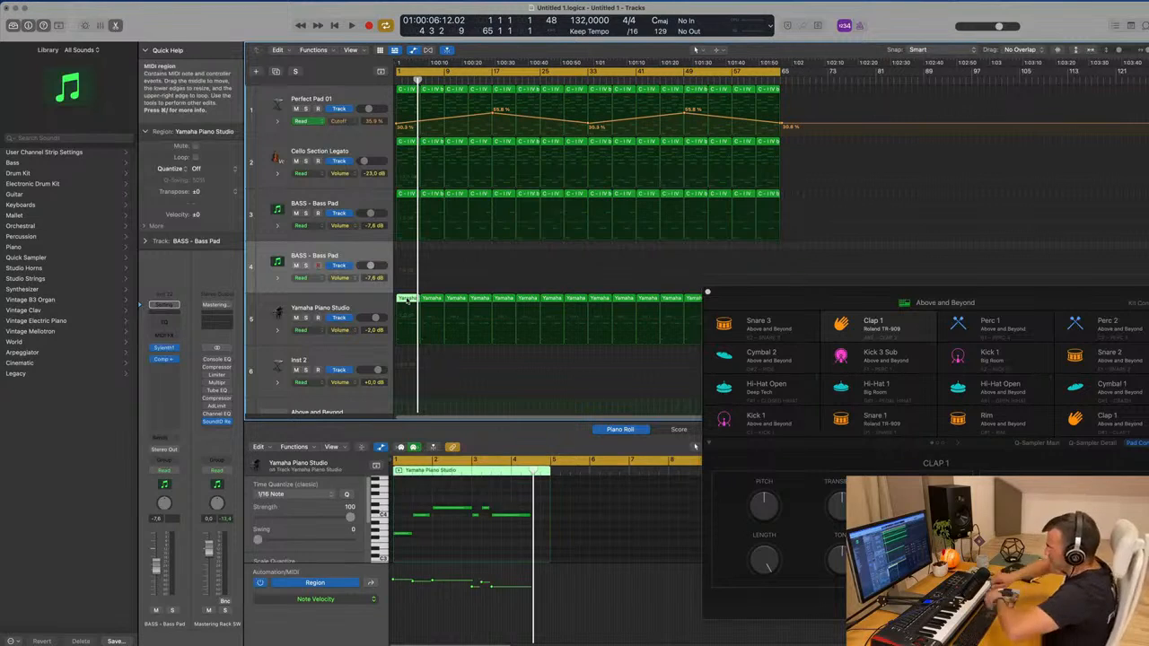
{"action": "left_click_drag", "start_coordinate": [408, 286], "coordinate": [408, 269]}
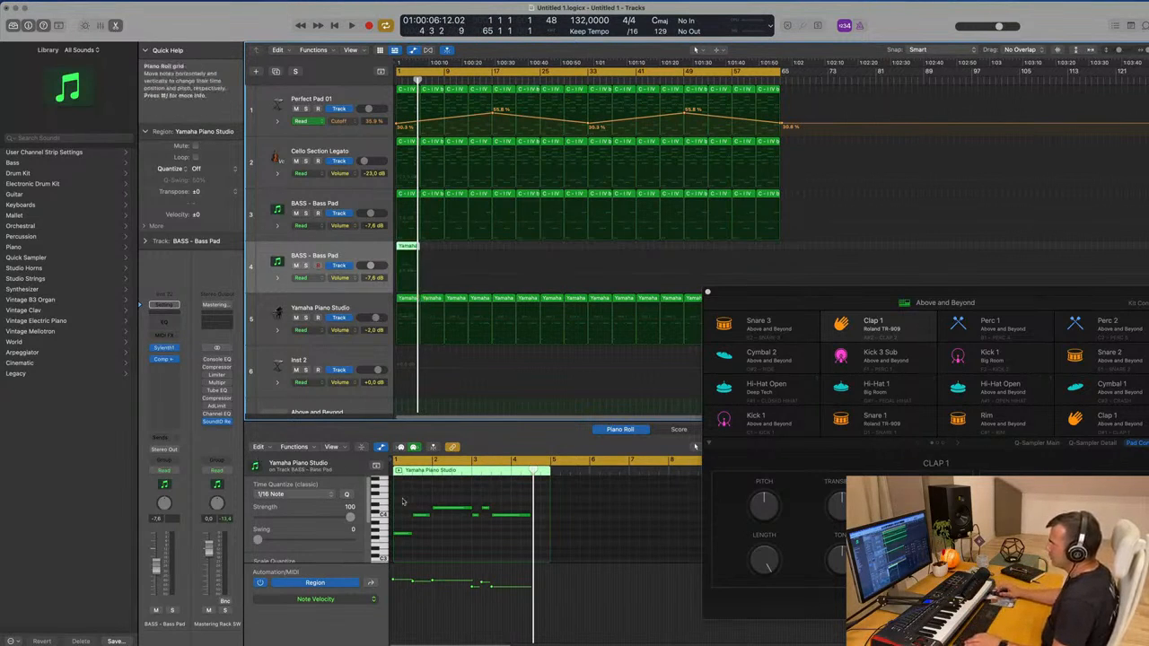
Delete every note except the last long C4 note from the region copied onto the new bass track
{"action": "left_click_drag", "start_coordinate": [402, 502], "coordinate": [484, 559]}
{"action": "key", "text": "Delete"}
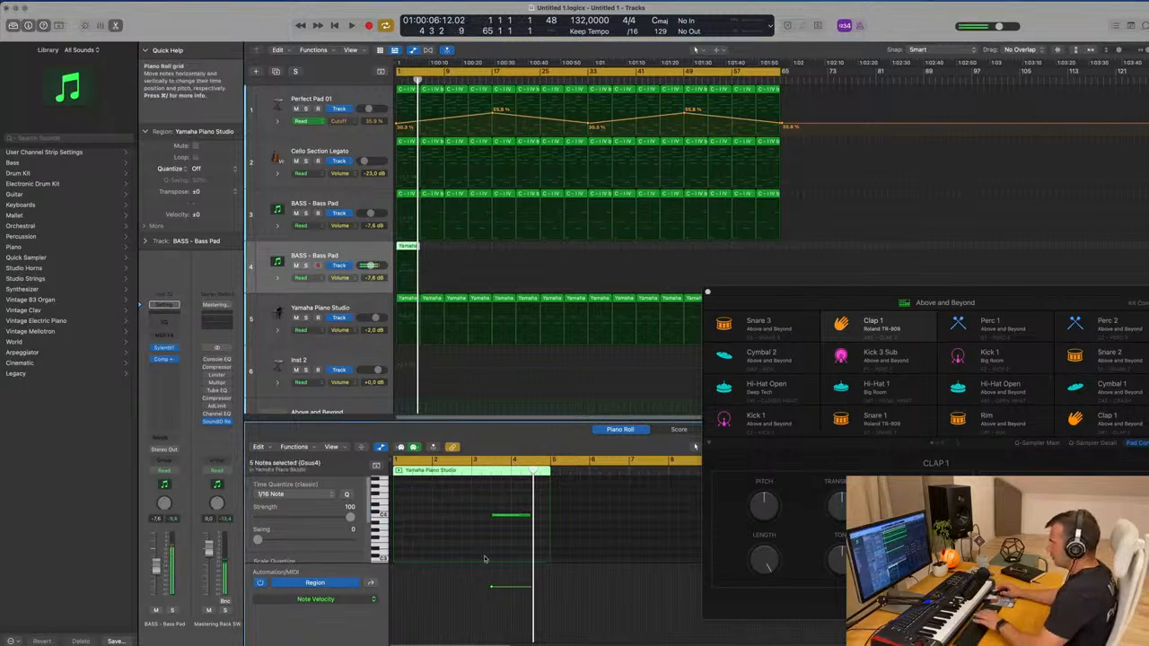
Lengthen the remaining C4 note in the duplicated bass track's region and repeat that region to fill the track up to bar 65
{"action": "key", "text": "space"}
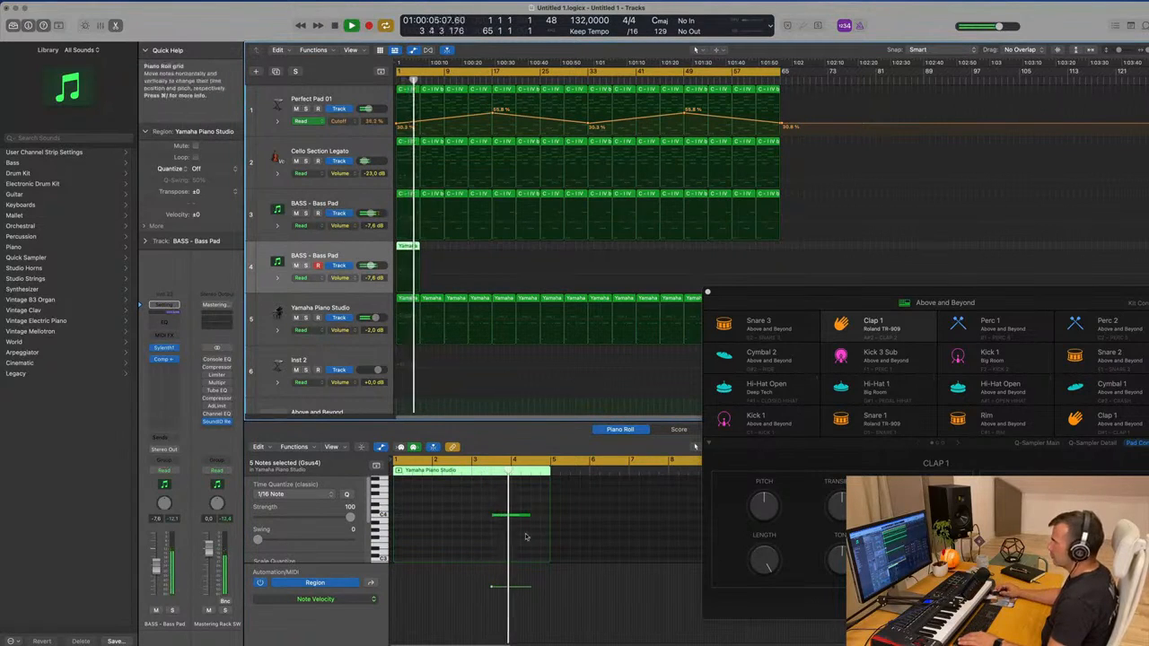
{"action": "left_click_drag", "start_coordinate": [533, 517], "coordinate": [545, 517]}
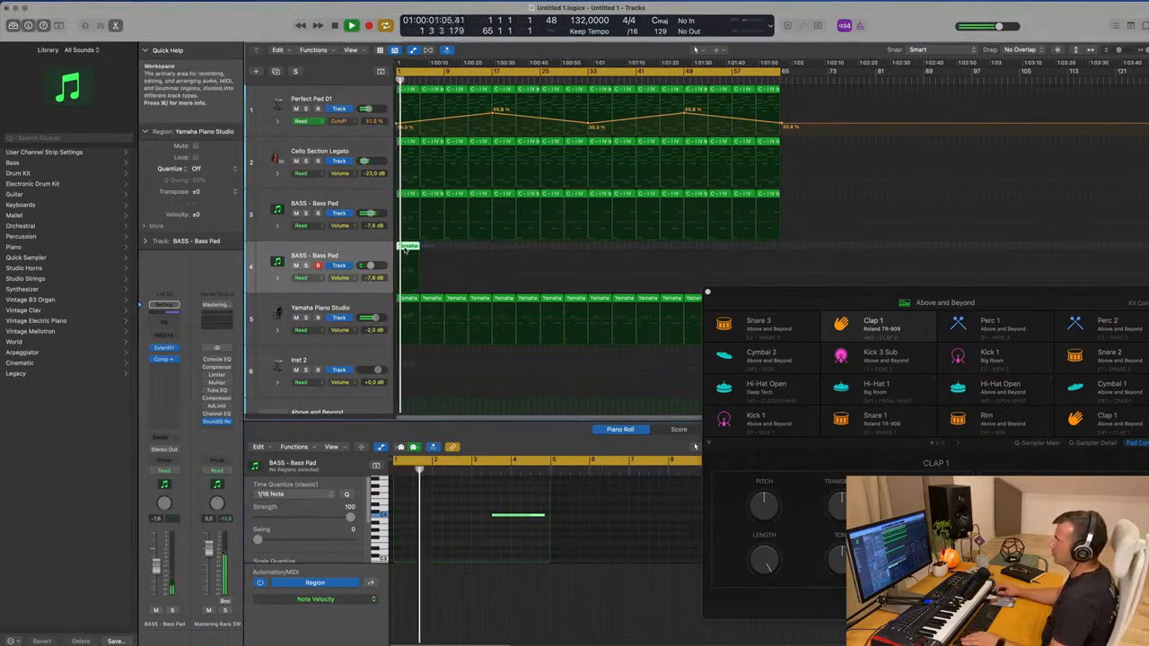
{"action": "key", "text": "super+r"}
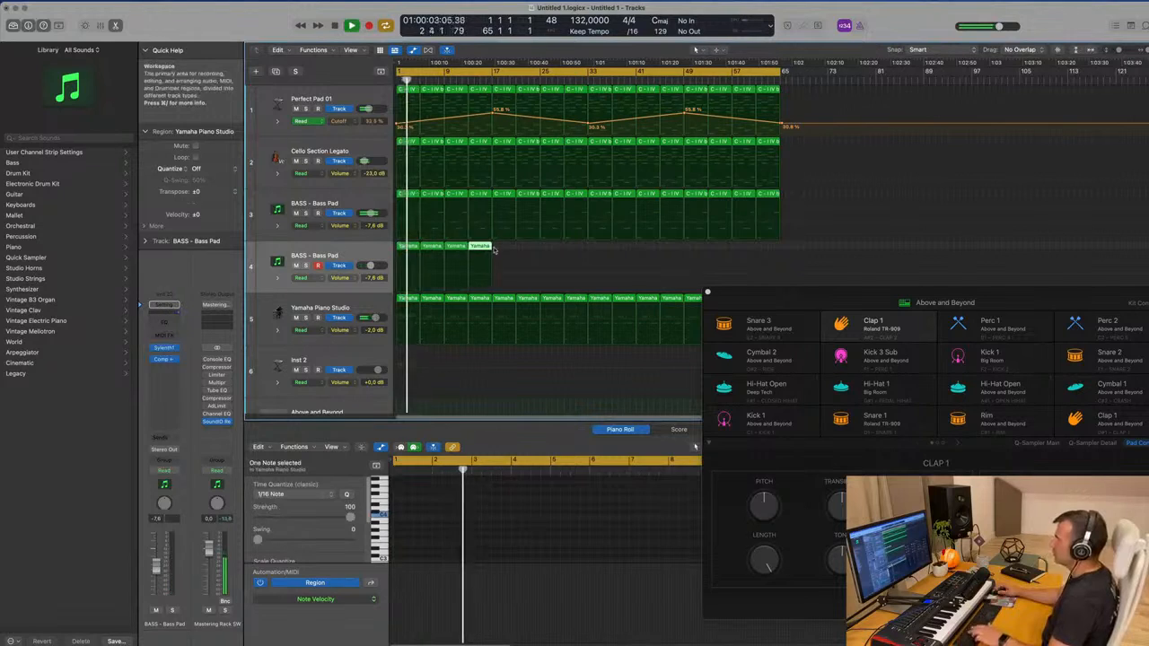
{"action": "left_click_drag", "start_coordinate": [494, 253], "coordinate": [385, 254]}
{"action": "key", "text": "super+r"}
{"action": "key", "text": "super+r"}
{"action": "key", "text": "super+r"}
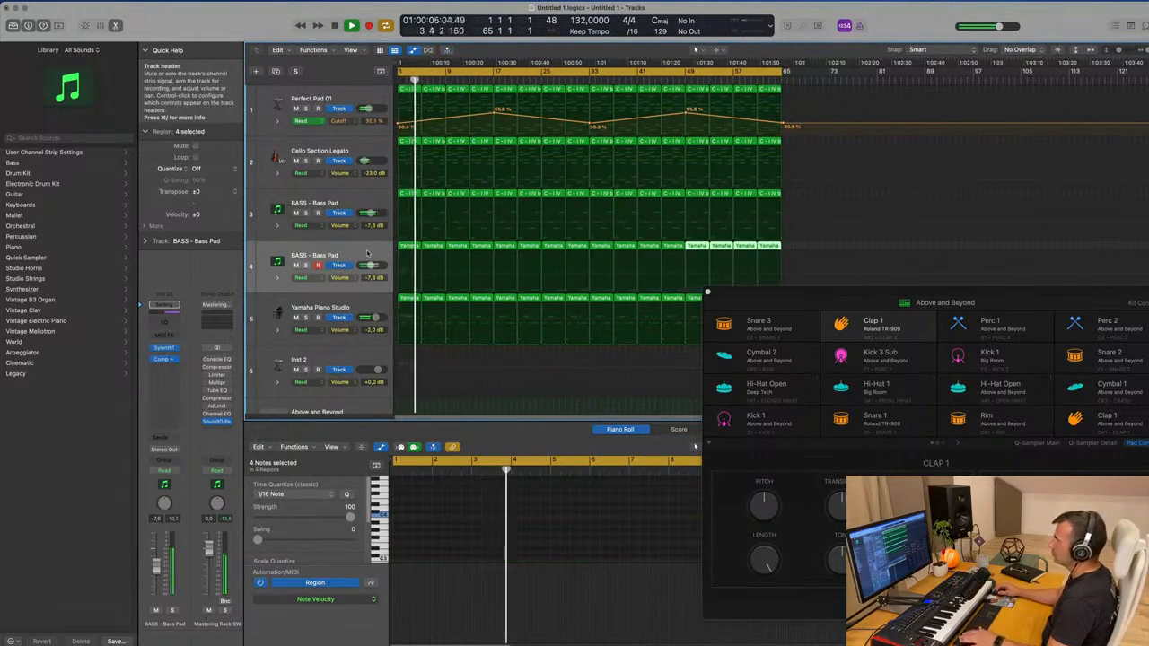
Open Sylenth1 on the duplicated bass track and load the preset BASS - Let Go
{"action": "left_click", "coordinate": [386, 254]}
{"action": "left_click", "coordinate": [164, 353]}
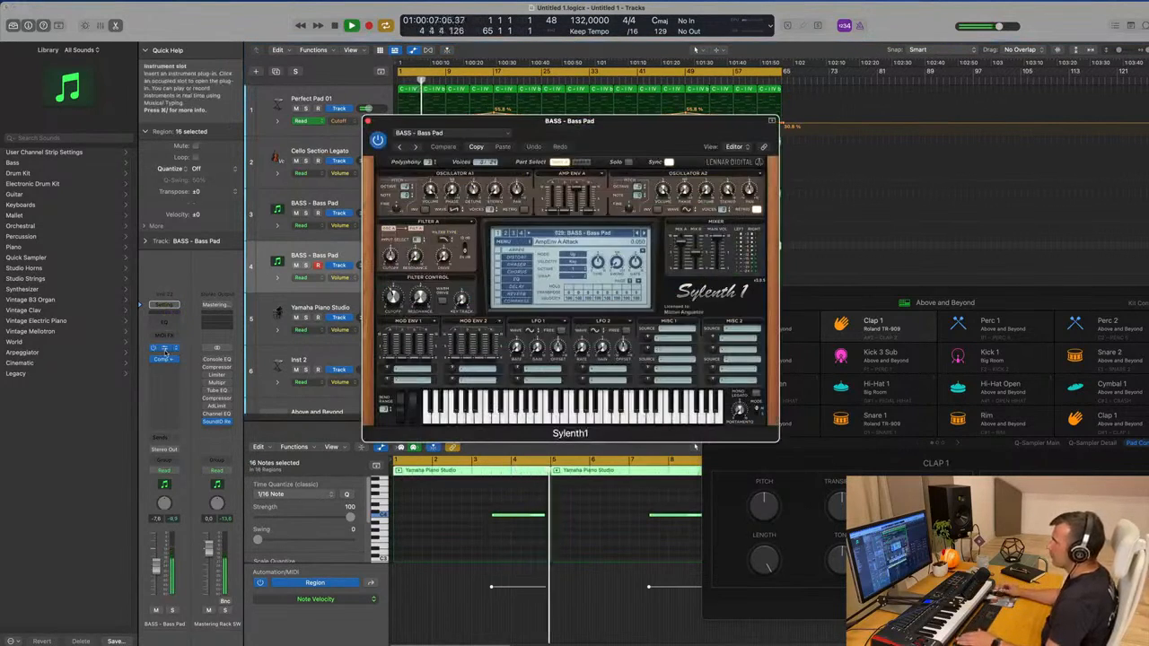
{"action": "left_click_drag", "start_coordinate": [631, 133], "coordinate": [415, 256]}
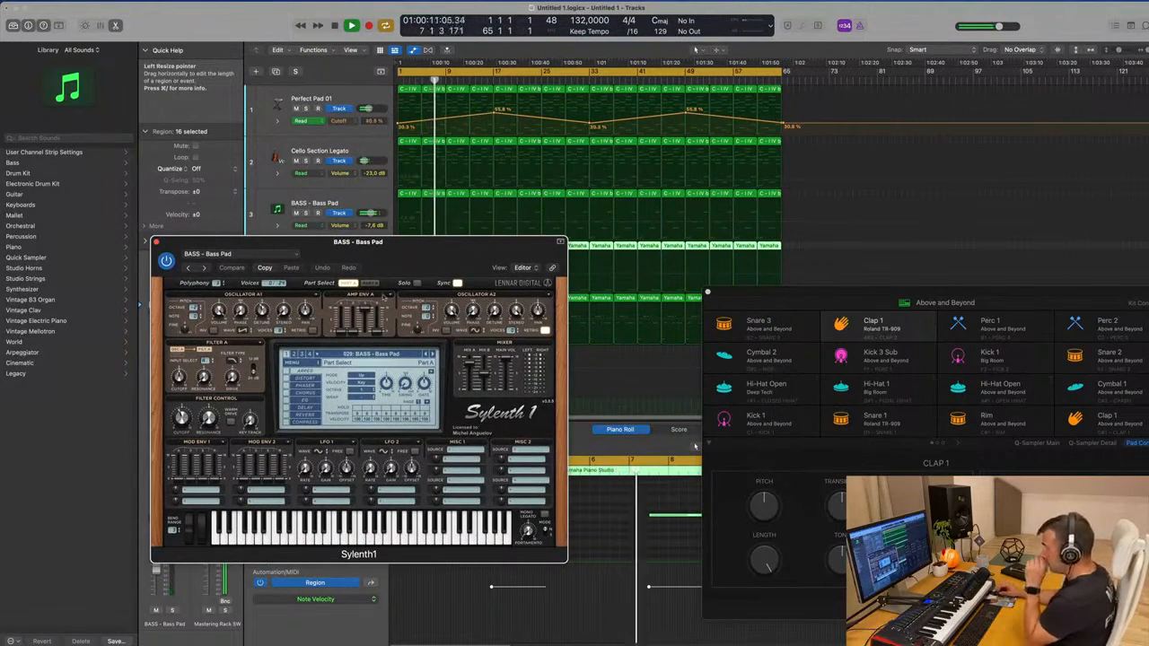
{"action": "left_click", "coordinate": [371, 353]}
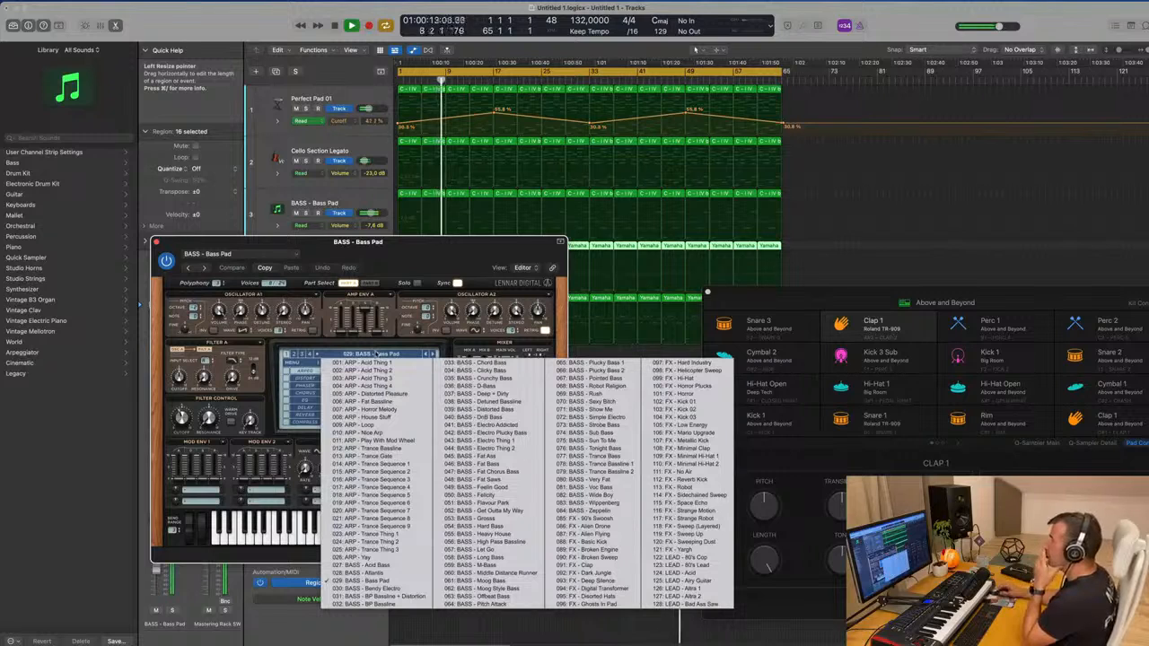
{"action": "left_click", "coordinate": [489, 549]}
{"action": "left_click_drag", "start_coordinate": [500, 244], "coordinate": [803, 252]}
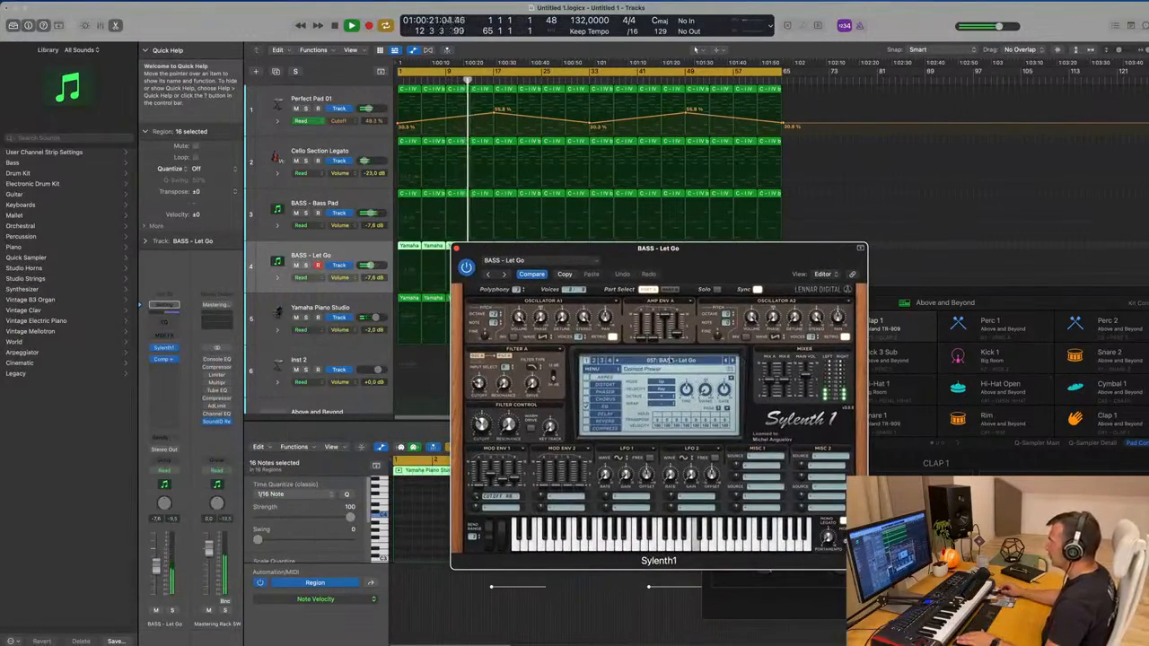
Try the presets FX - 90's Swoosh and FX - Alien Drone on the duplicated bass track, lowering its volume to -10.2 dB
{"action": "left_click", "coordinate": [672, 359]}
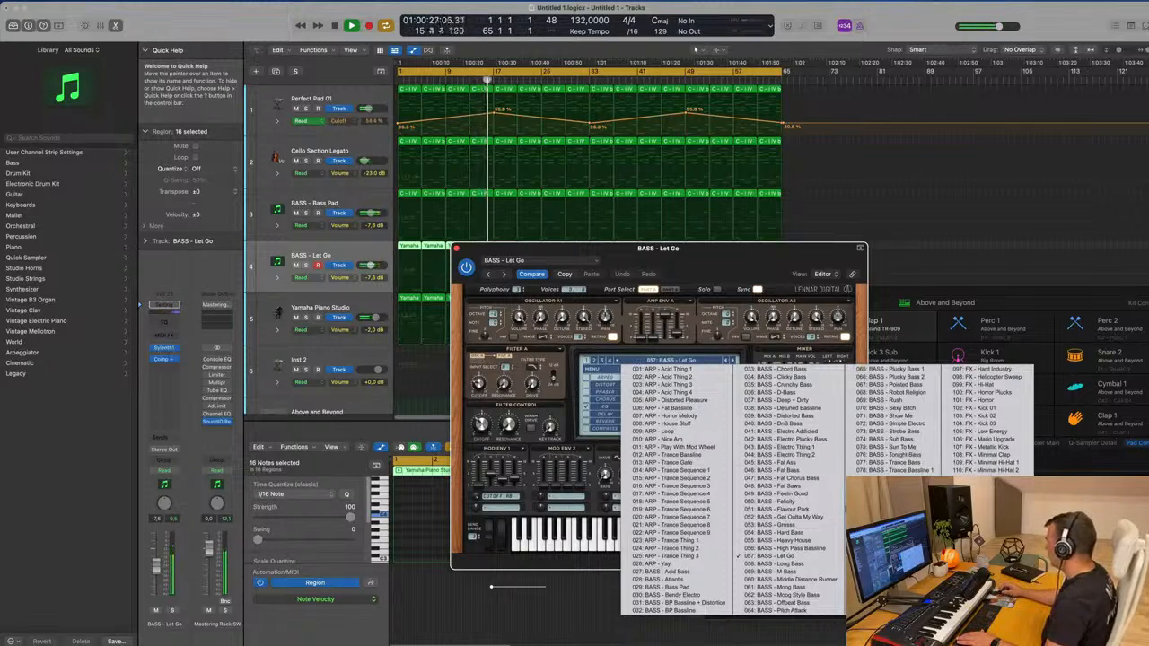
{"action": "left_click", "coordinate": [888, 485]}
{"action": "left_click_drag", "start_coordinate": [805, 249], "coordinate": [901, 224]}
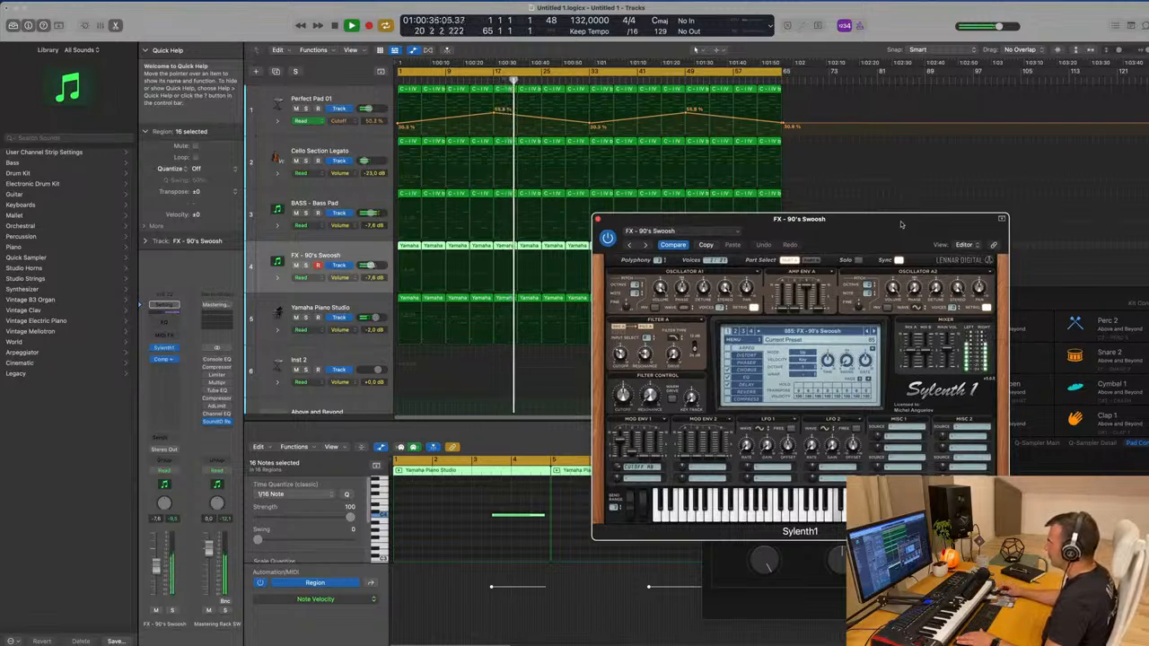
{"action": "left_click_drag", "start_coordinate": [901, 225], "coordinate": [870, 173]}
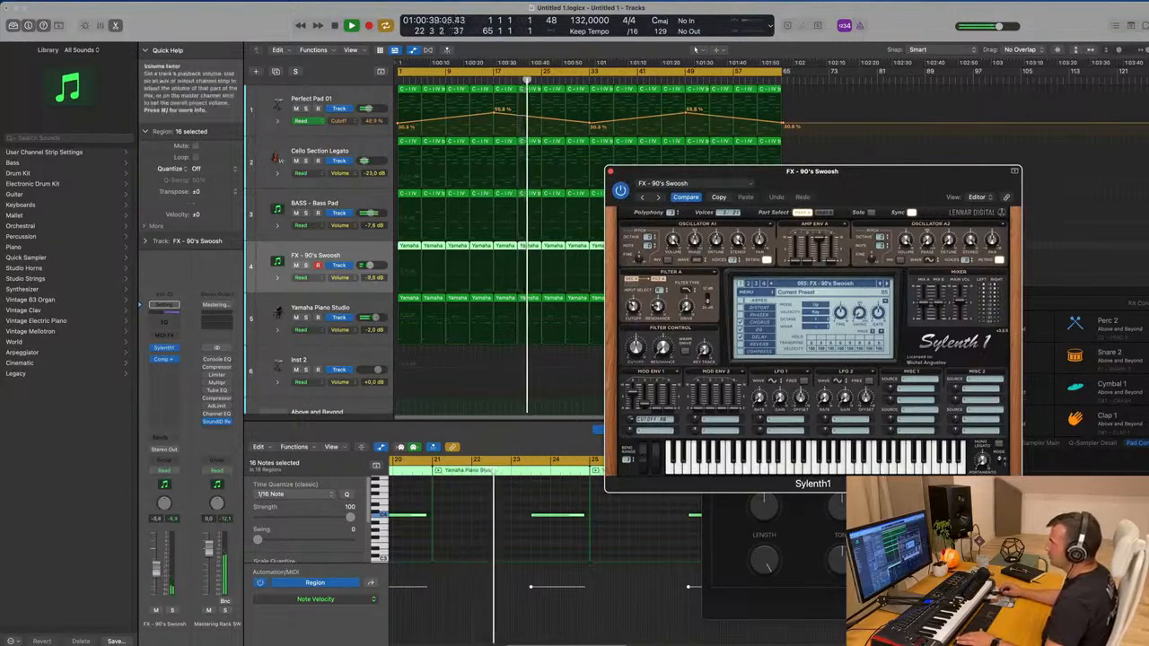
{"action": "left_click_drag", "start_coordinate": [369, 266], "coordinate": [367, 267]}
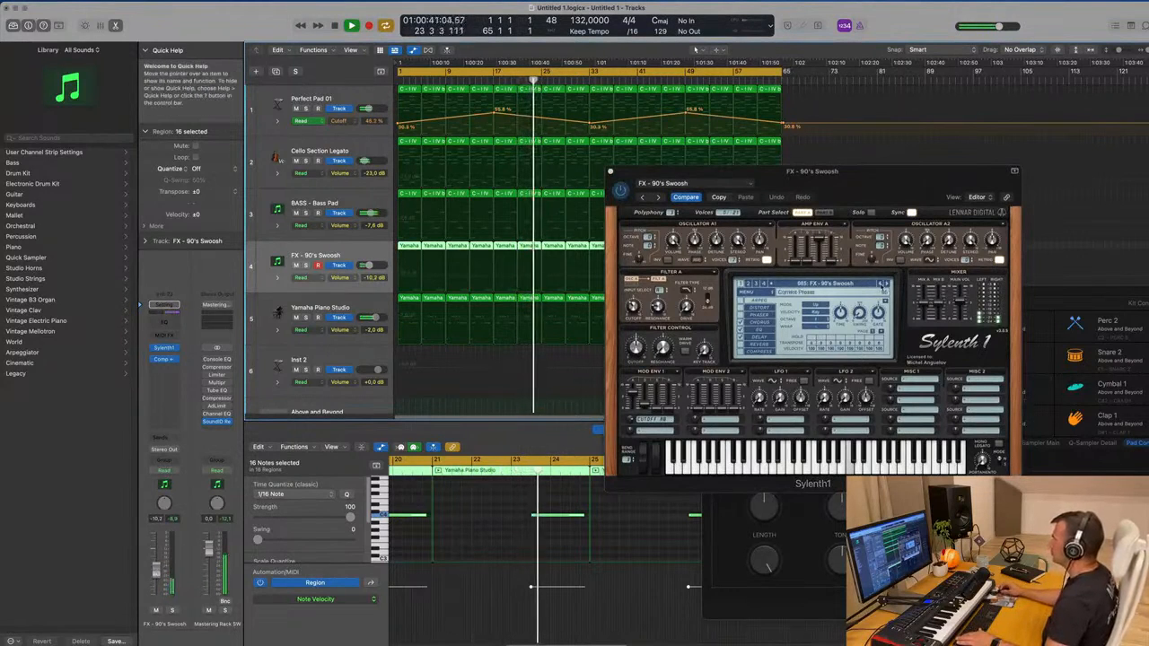
{"action": "left_click", "coordinate": [884, 283]}
{"action": "left_click", "coordinate": [866, 286]}
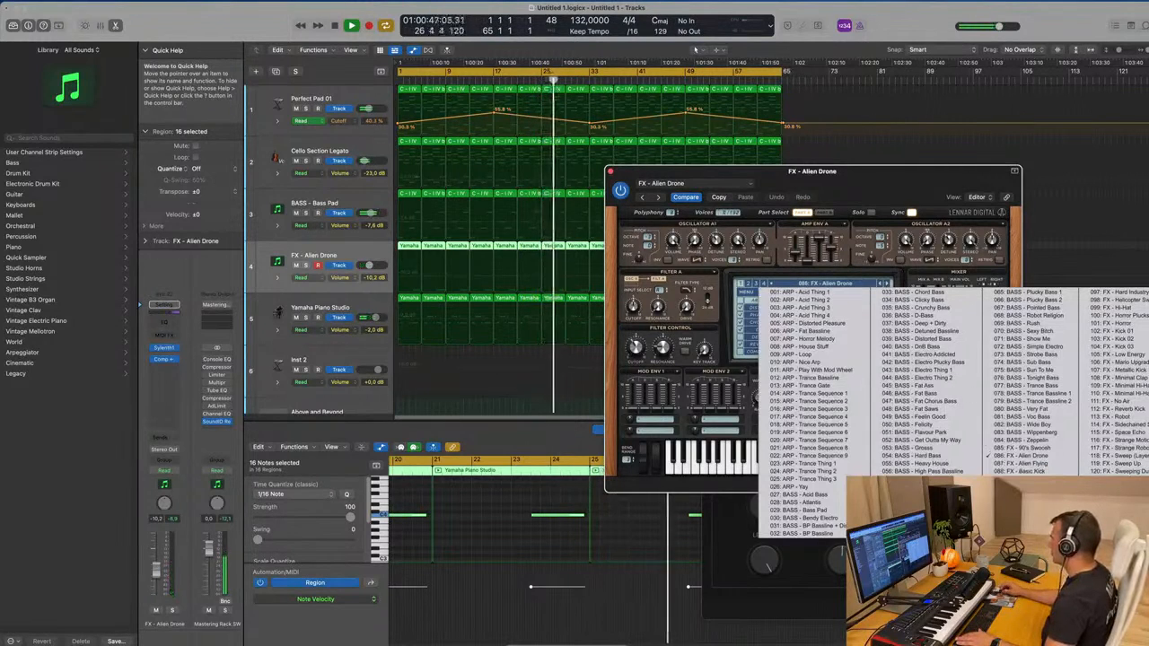
Switch Sylenth1 to the second preset bank and load the preset PAD - Anjuna Pad
{"action": "left_click", "coordinate": [747, 284]}
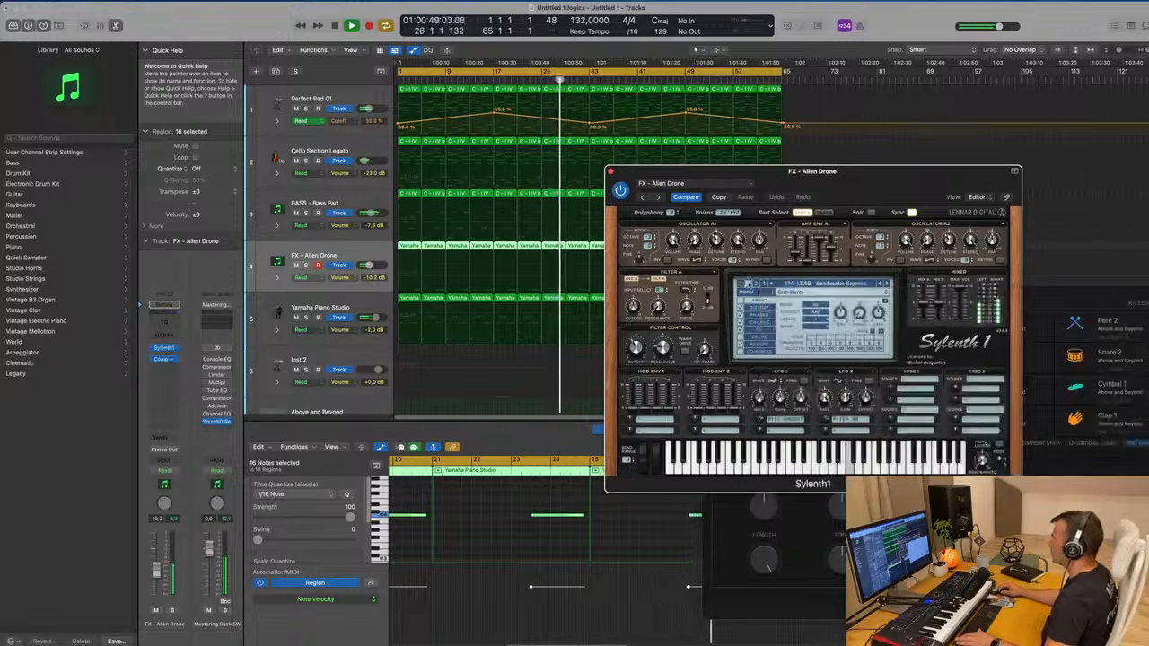
{"action": "left_click", "coordinate": [746, 284]}
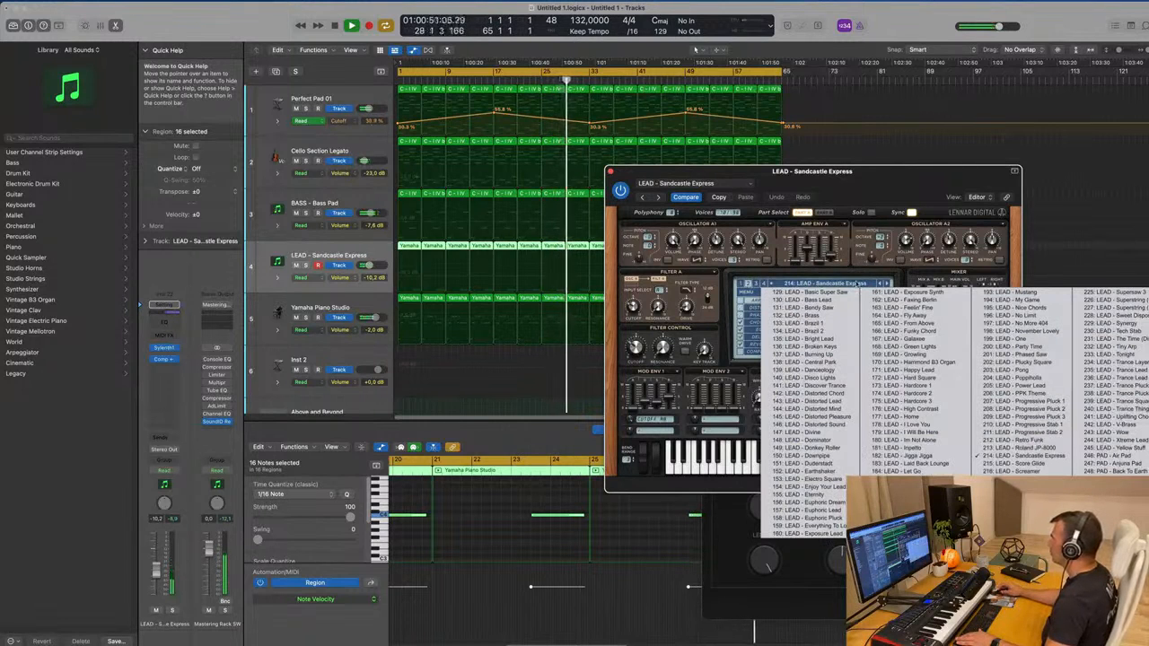
{"action": "left_click", "coordinate": [898, 172]}
{"action": "left_click_drag", "start_coordinate": [916, 174], "coordinate": [746, 135]}
{"action": "left_click", "coordinate": [655, 244]}
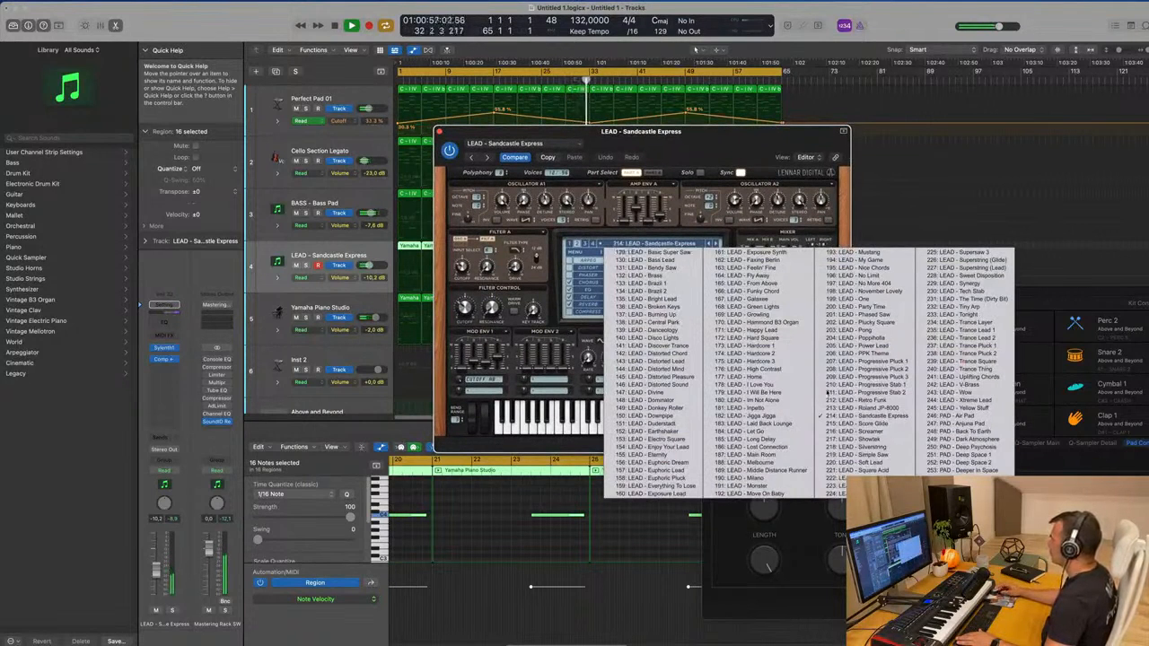
{"action": "left_click", "coordinate": [967, 424]}
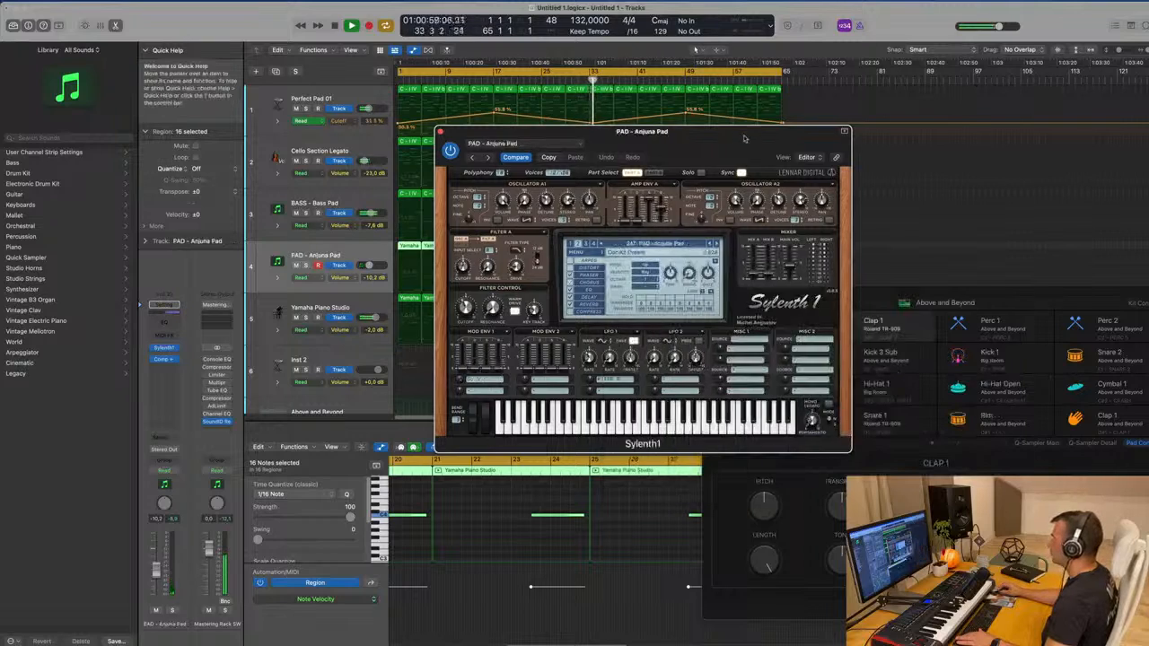
{"action": "left_click_drag", "start_coordinate": [726, 140], "coordinate": [938, 147]}
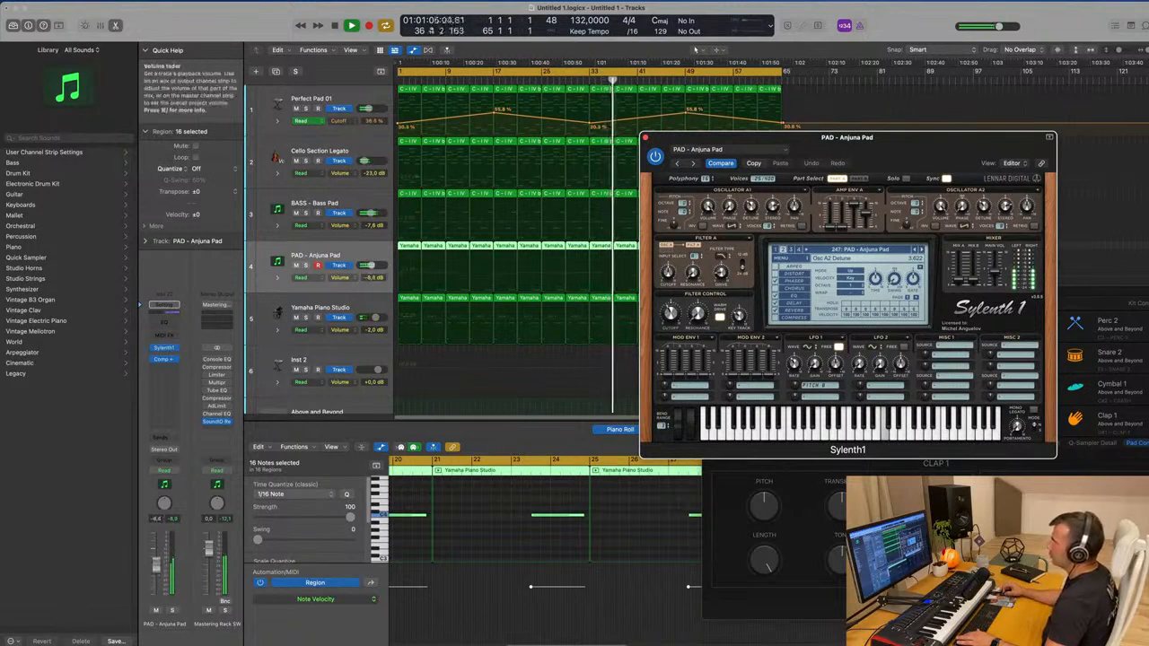
Set the PAD - Anjuna Pad track's volume to -6.8 dB and close the synth window
{"action": "left_click_drag", "start_coordinate": [154, 573], "coordinate": [155, 564]}
{"action": "left_click_drag", "start_coordinate": [910, 153], "coordinate": [813, 210]}
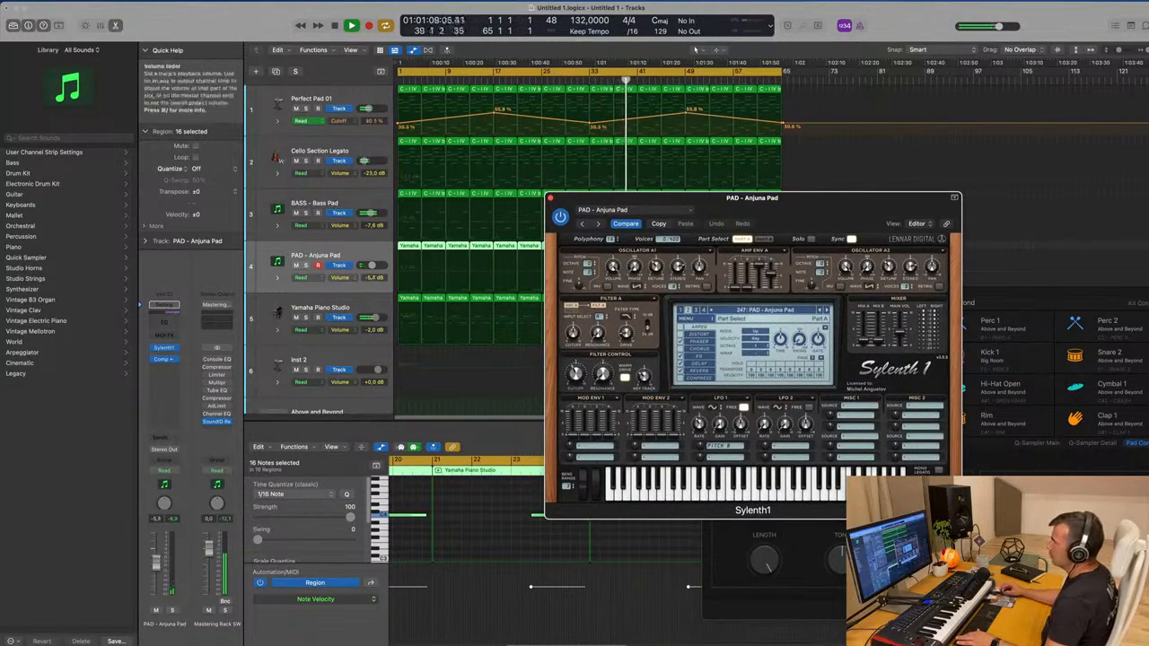
{"action": "left_click_drag", "start_coordinate": [159, 564], "coordinate": [160, 563]}
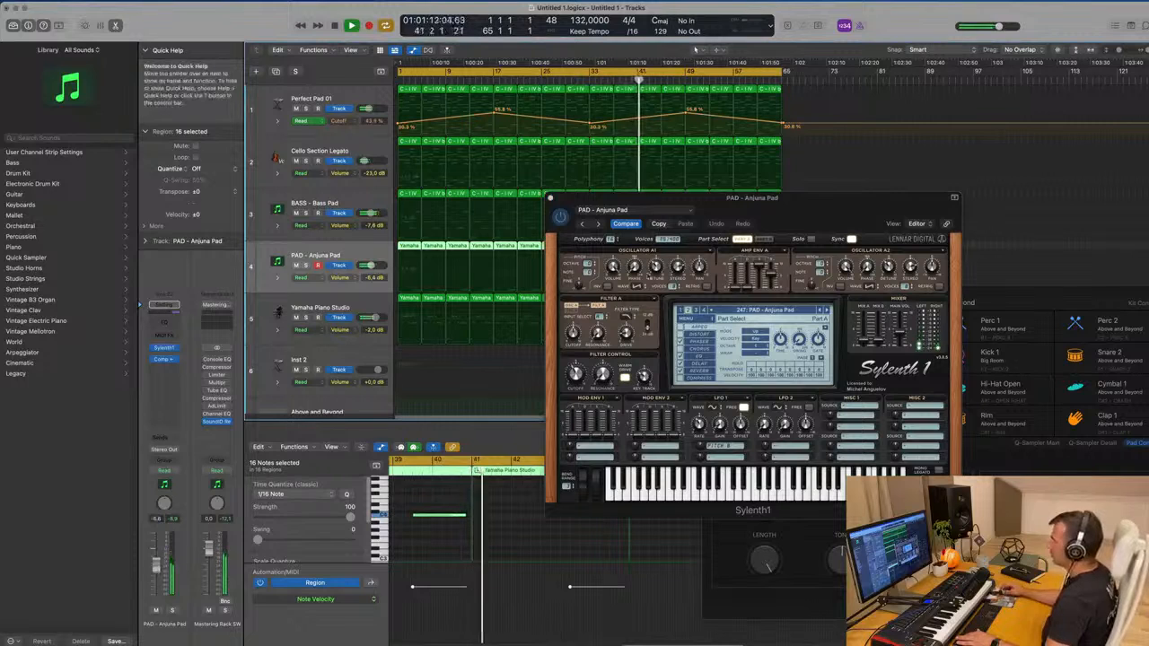
{"action": "left_click_drag", "start_coordinate": [564, 199], "coordinate": [526, 196]}
{"action": "left_click", "coordinate": [511, 194]}
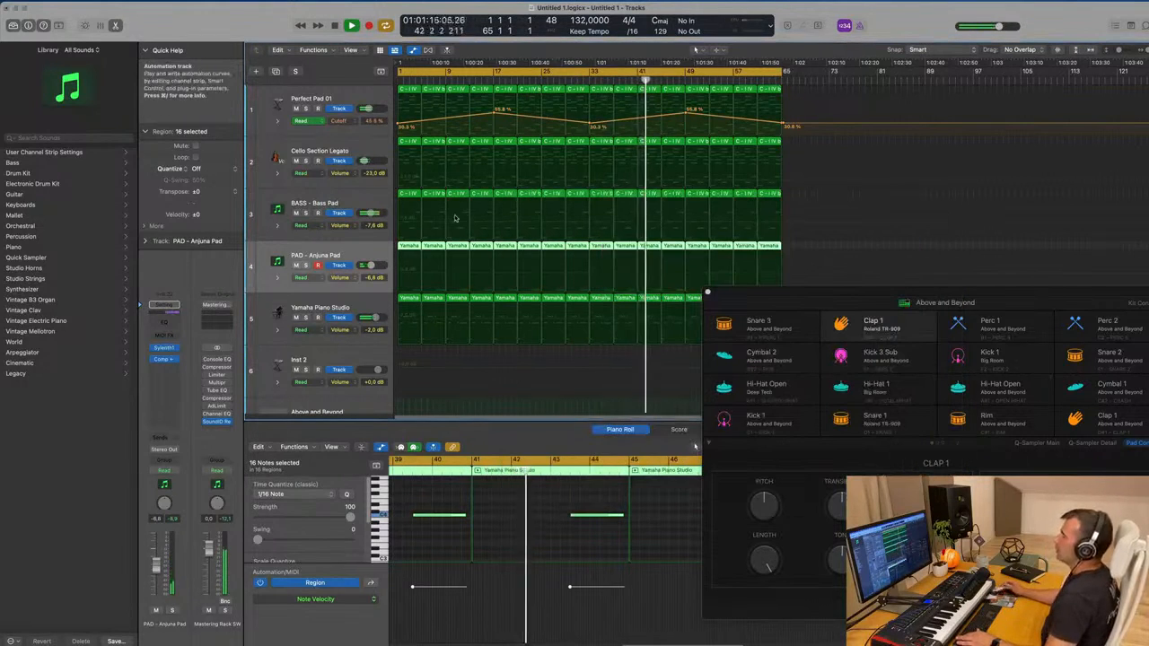
Duplicate the Cello Section Legato track and copy its first region onto the start of the new track
{"action": "scroll", "coordinate": [478, 215], "scroll_direction": "down", "scroll_amount": 5}
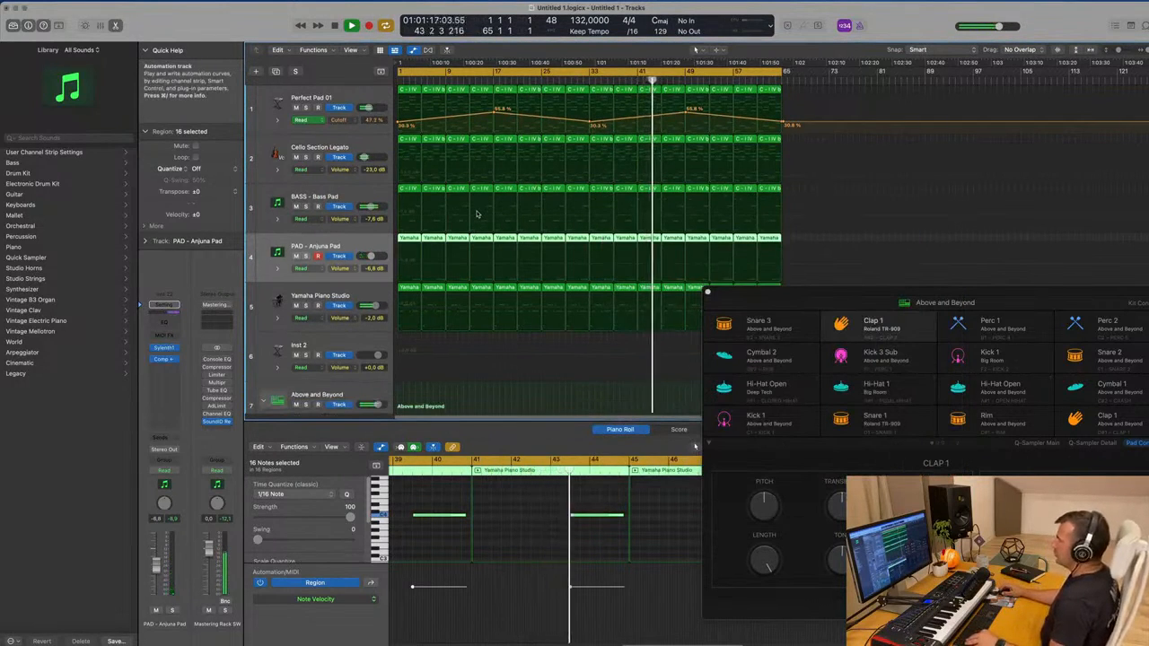
{"action": "scroll", "coordinate": [482, 202], "scroll_direction": "down", "scroll_amount": 1}
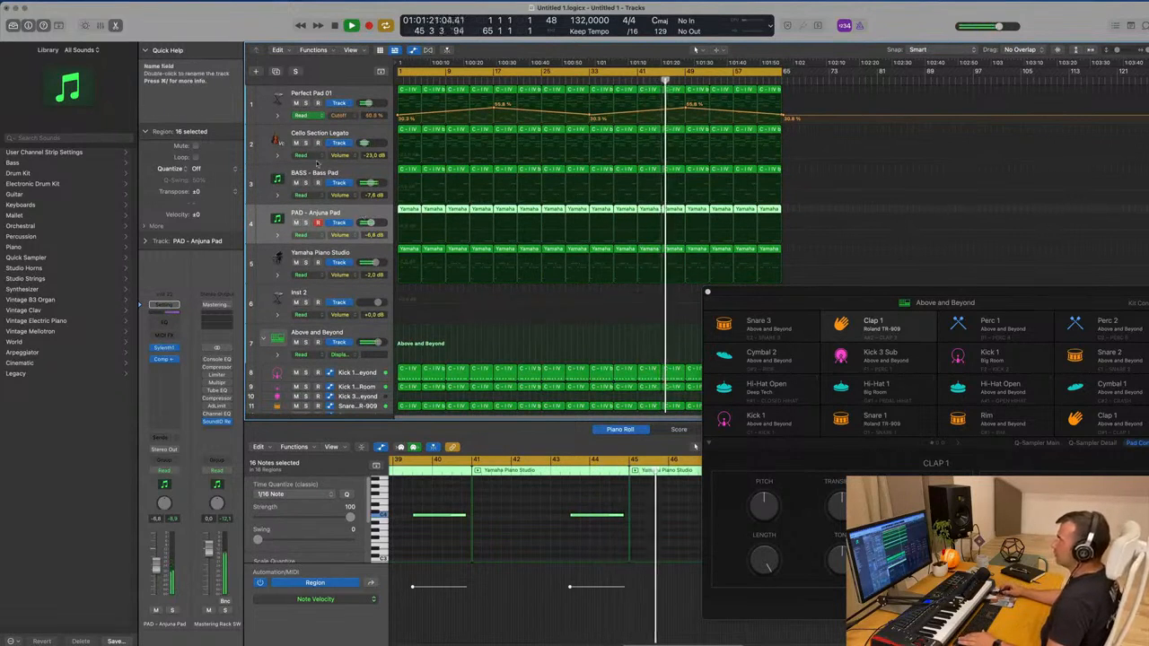
{"action": "left_click", "coordinate": [360, 133]}
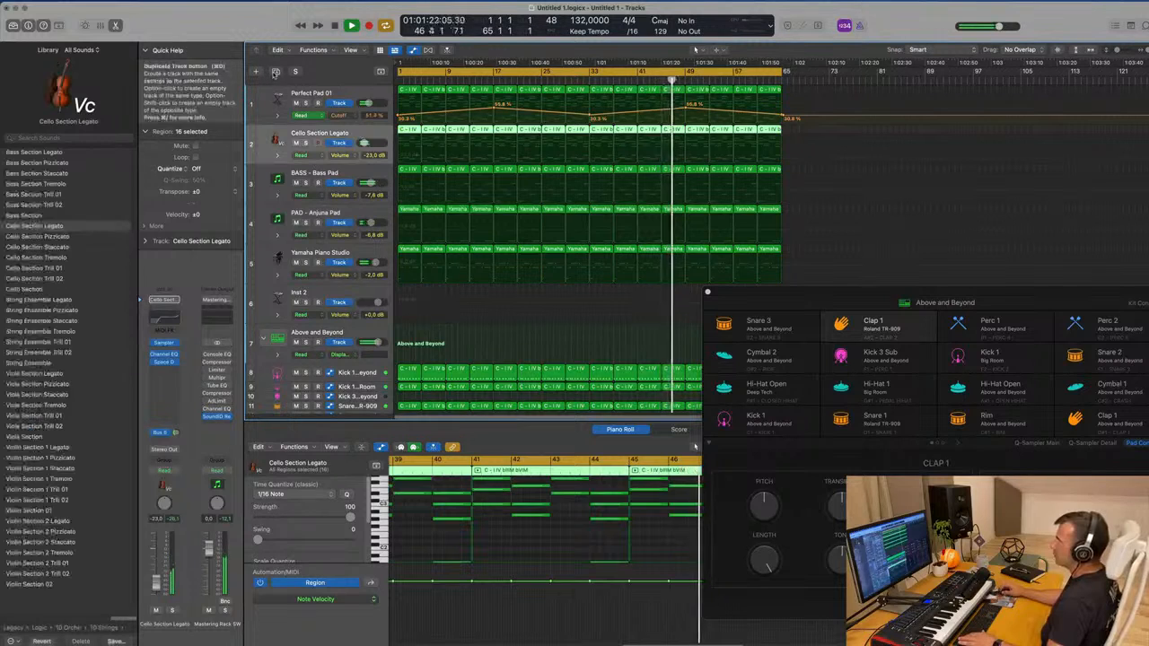
{"action": "key", "text": "super+d"}
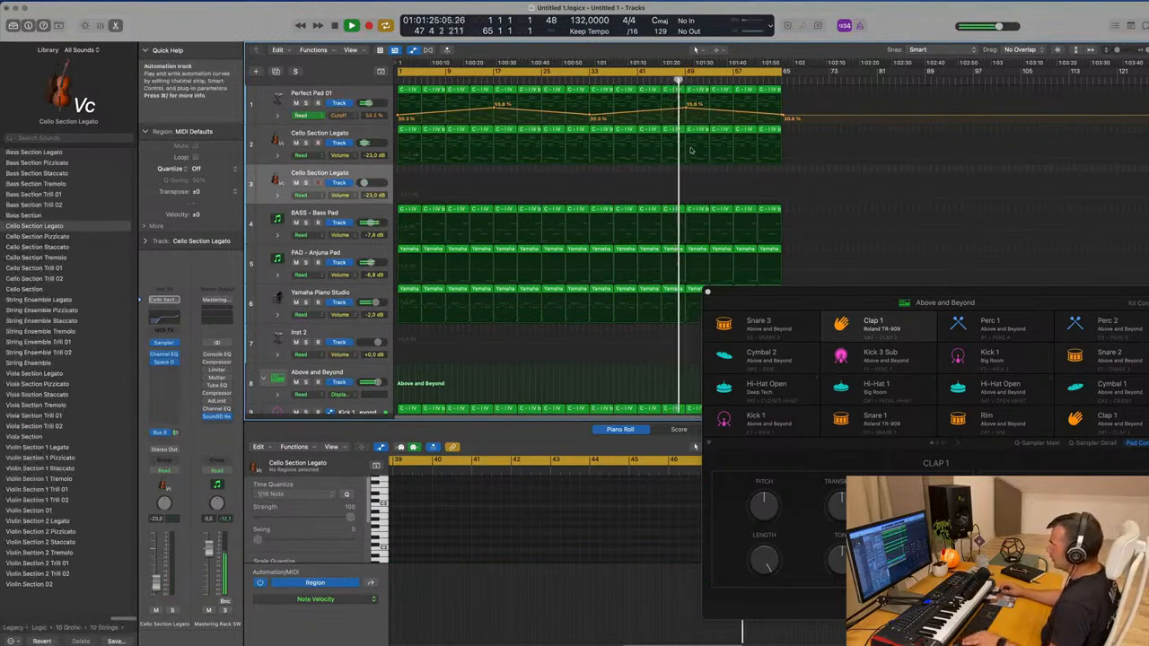
{"action": "left_click", "coordinate": [409, 129]}
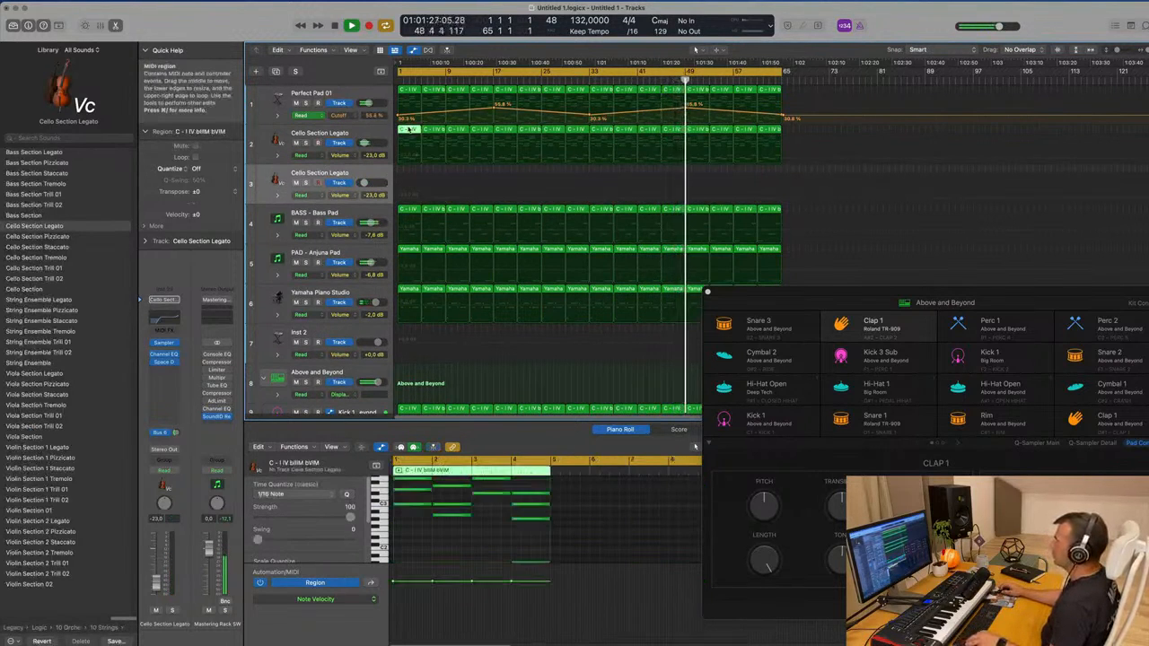
{"action": "left_click_drag", "start_coordinate": [409, 131], "coordinate": [406, 171]}
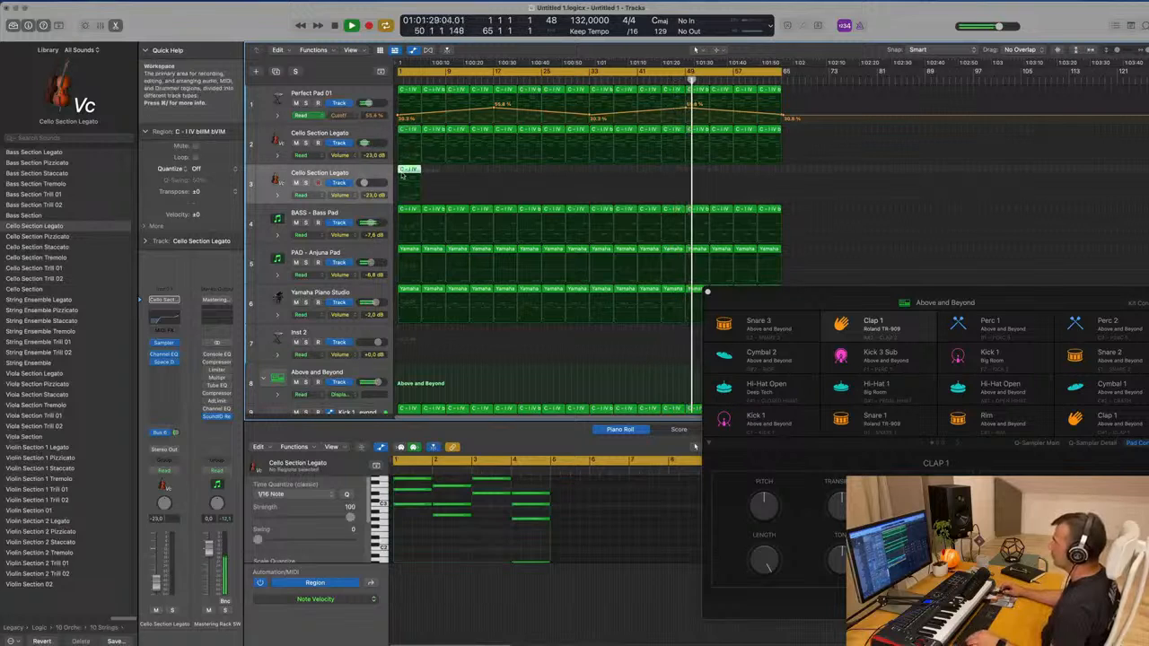
Repeat the copied chord region on the new cello track to fill it up to bar 65
{"action": "key", "text": "super+r"}
{"action": "key", "text": "super+r"}
{"action": "key", "text": "super+r"}
{"action": "key", "text": "super+r"}
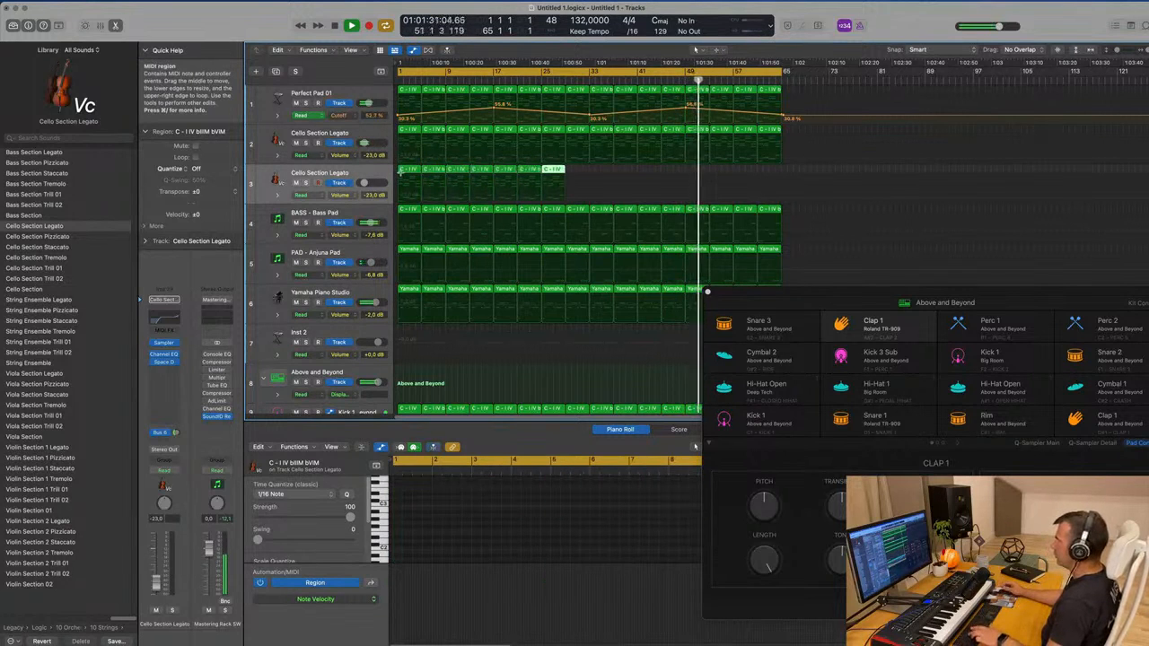
{"action": "key", "text": "super+r"}
{"action": "key", "text": "super+r"}
{"action": "key", "text": "super+r"}
{"action": "key", "text": "super+r"}
{"action": "key", "text": "super+r"}
{"action": "key", "text": "super+r"}
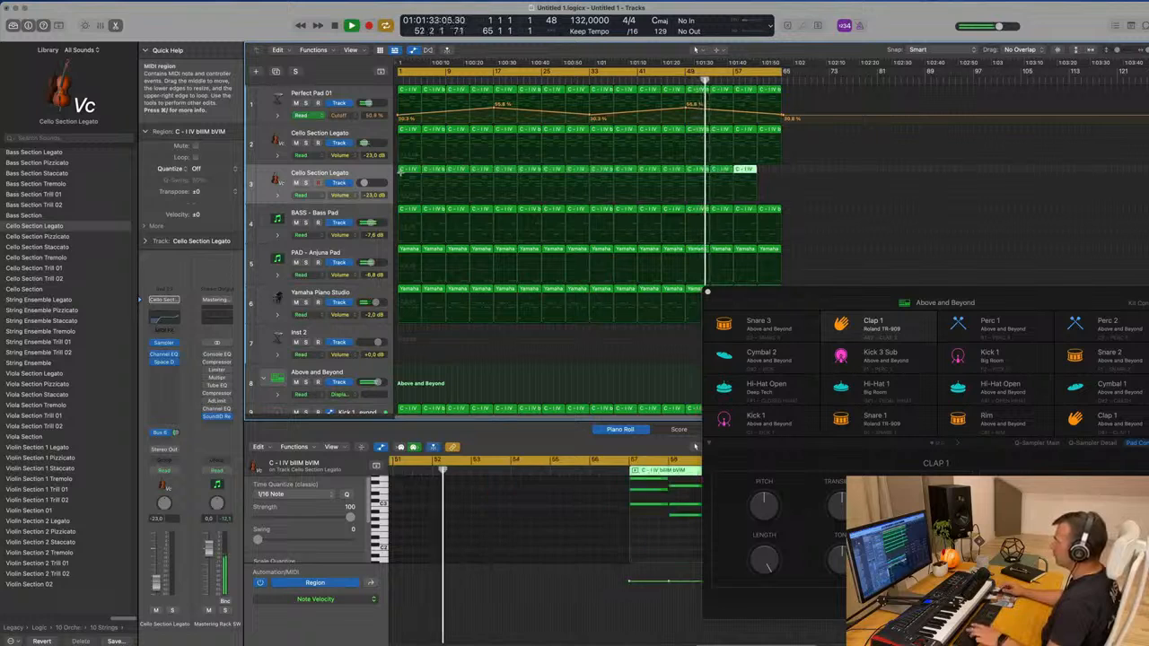
Replace the duplicated cello track's Sampler instrument with the LennarDigital Sylenth1 synth
{"action": "left_click", "coordinate": [334, 174]}
{"action": "left_click", "coordinate": [178, 322]}
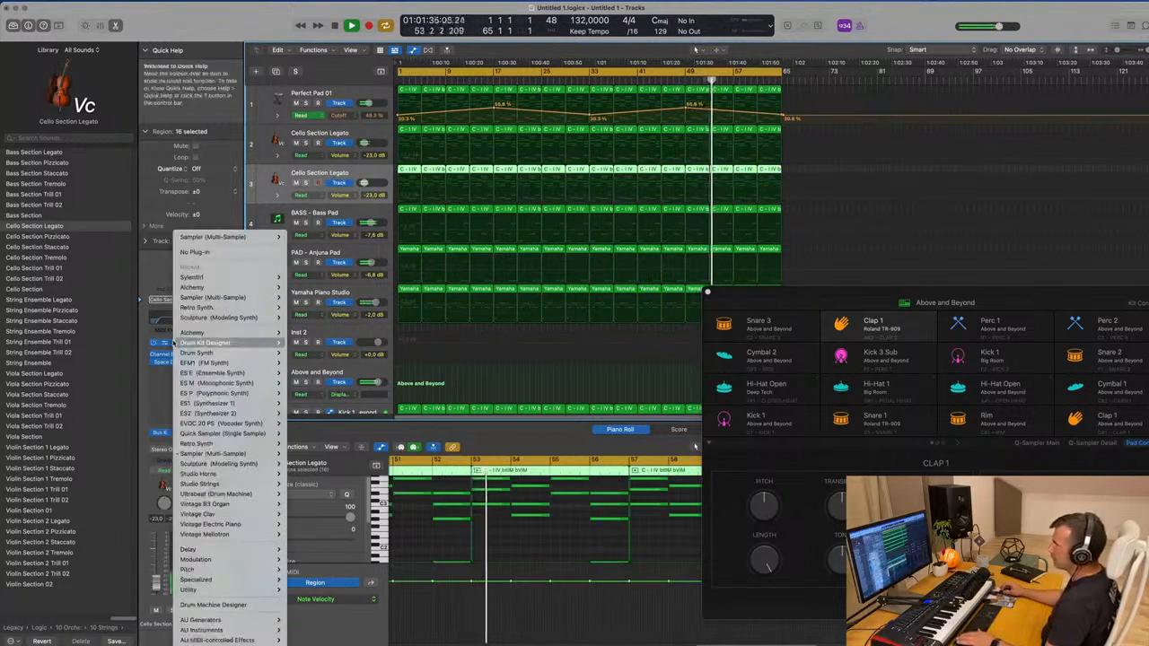
{"action": "mouse_move", "coordinate": [215, 631]}
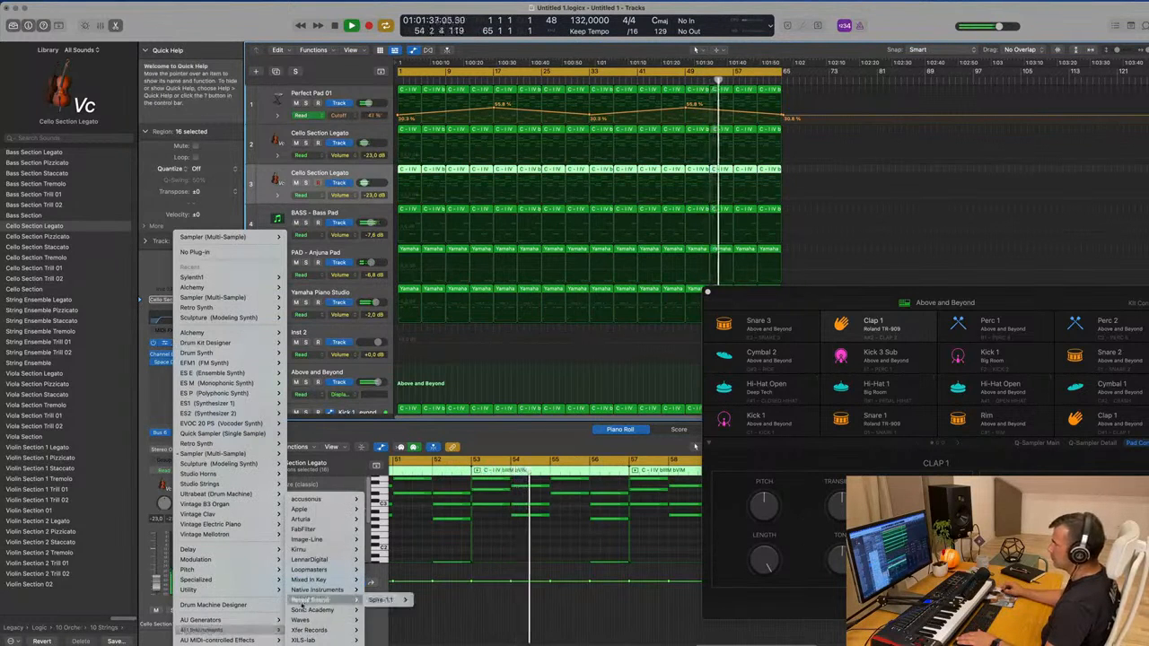
{"action": "mouse_move", "coordinate": [329, 562]}
{"action": "left_click", "coordinate": [384, 560]}
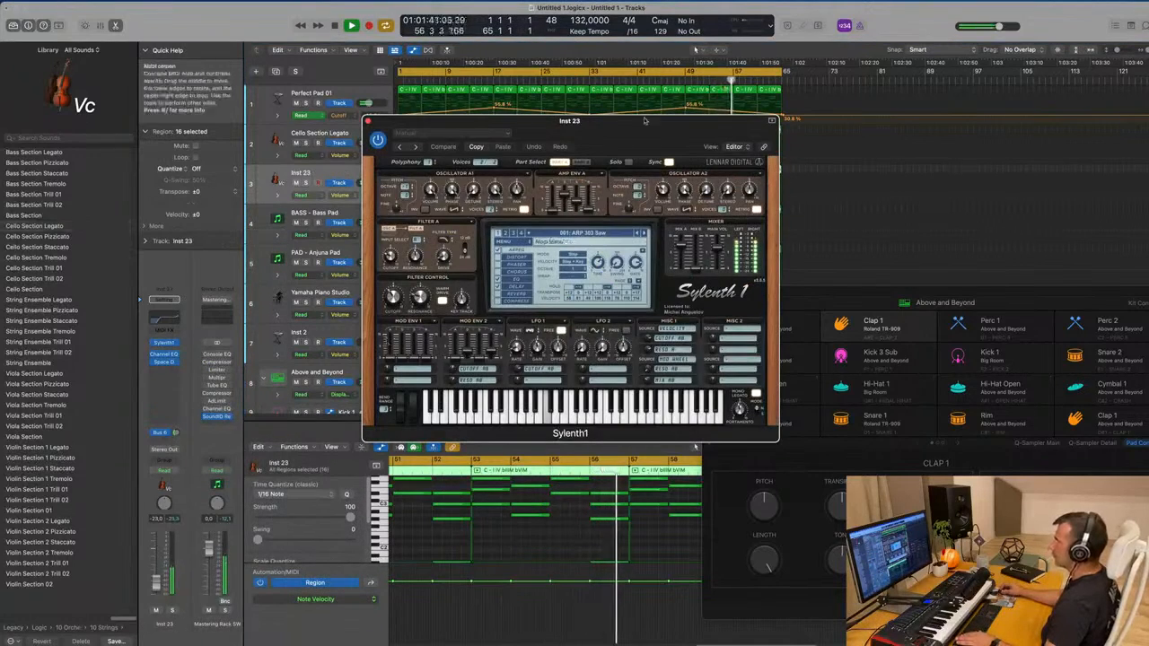
{"action": "left_click_drag", "start_coordinate": [615, 121], "coordinate": [886, 274]}
Replay the arrangement from the start, raise the ARP 303 Saw track's volume to -13.2 dB and stop playback
{"action": "key", "text": "Return"}
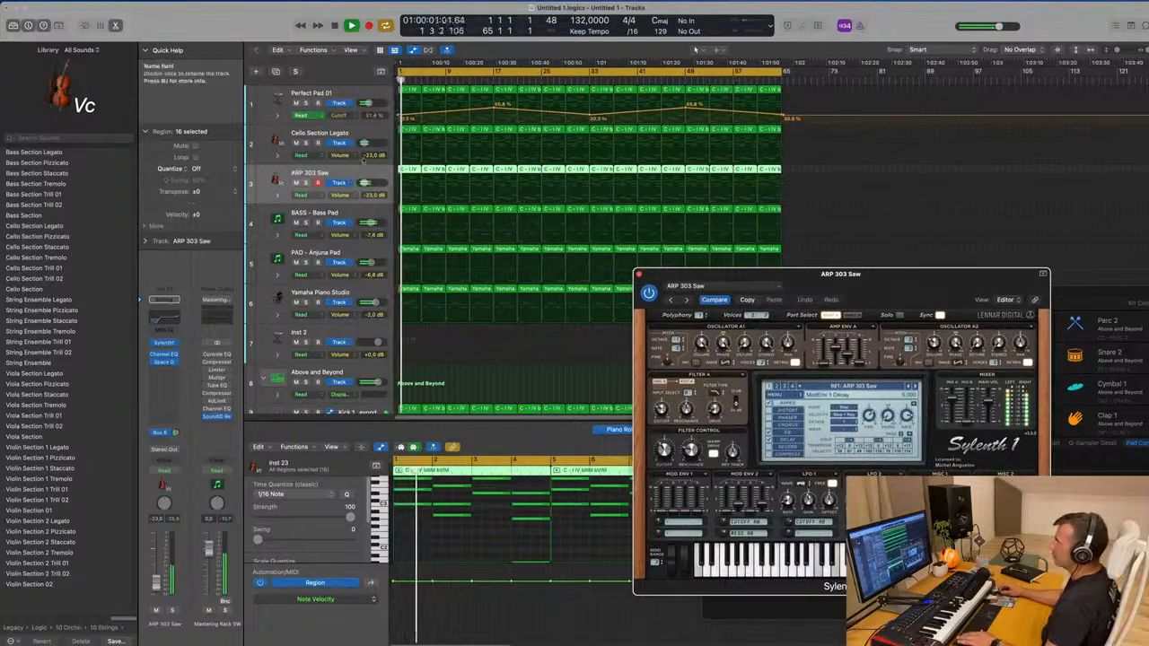
{"action": "left_click", "coordinate": [341, 174]}
{"action": "key", "text": "Return"}
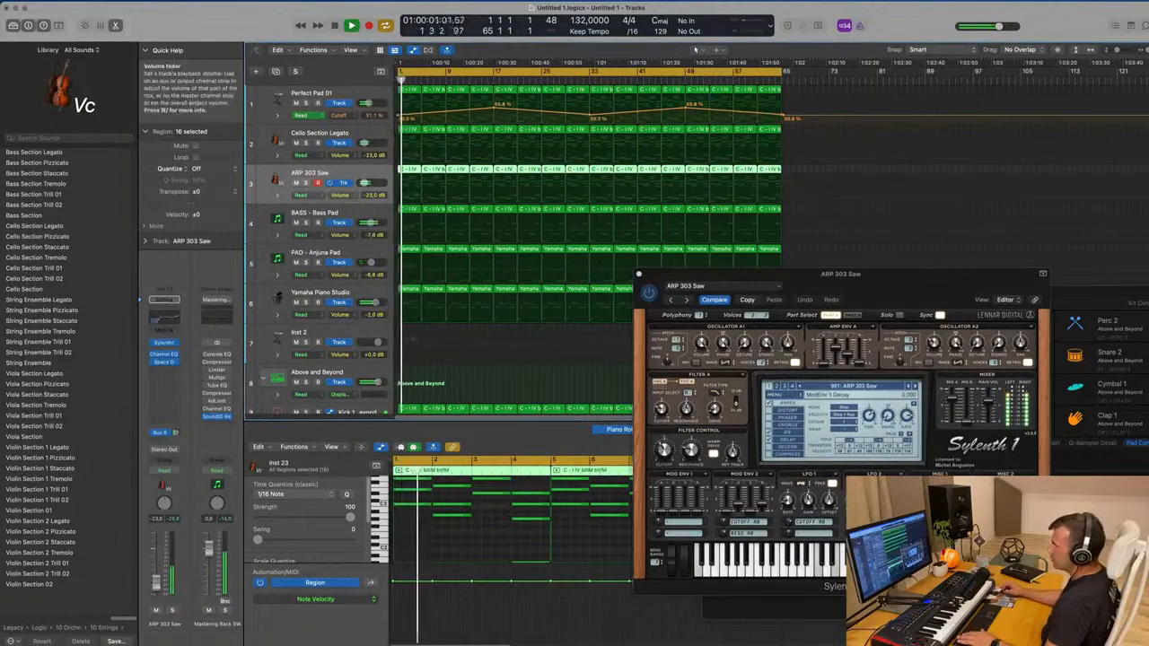
{"action": "left_click_drag", "start_coordinate": [157, 584], "coordinate": [156, 575]}
{"action": "key", "text": "Return"}
{"action": "key", "text": "space"}
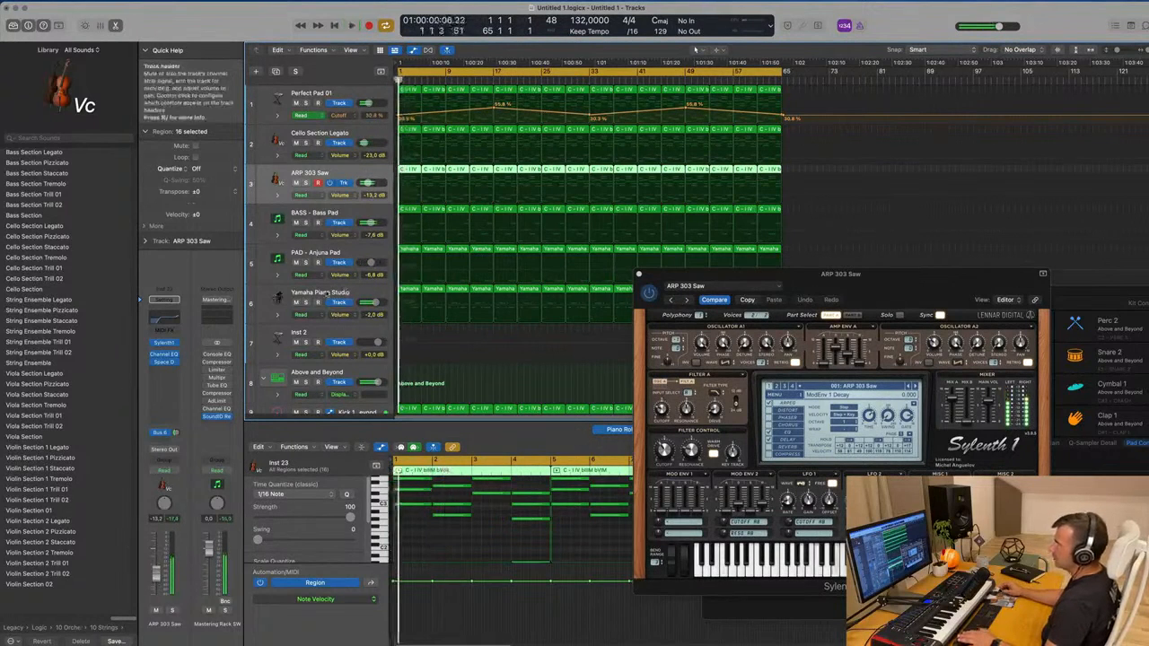
Play the arrangement, move the Sylenth1 window aside and load the ARP 303 Pulse preset
{"action": "key", "text": "space"}
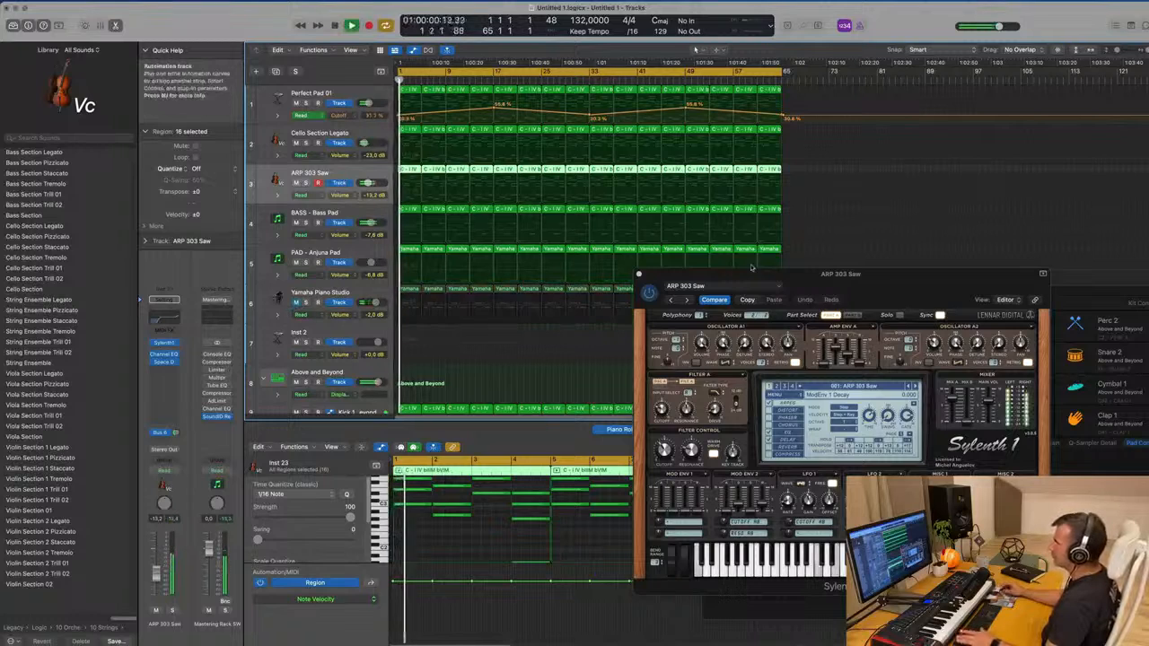
{"action": "left_click_drag", "start_coordinate": [757, 268], "coordinate": [524, 250]}
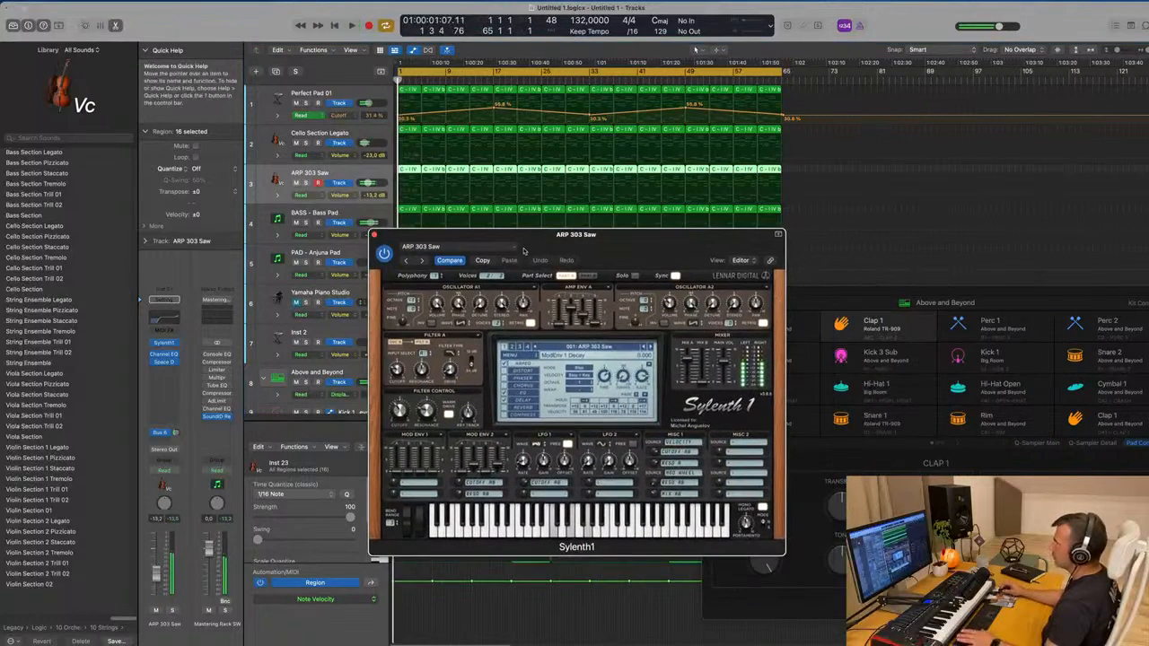
{"action": "left_click", "coordinate": [558, 349]}
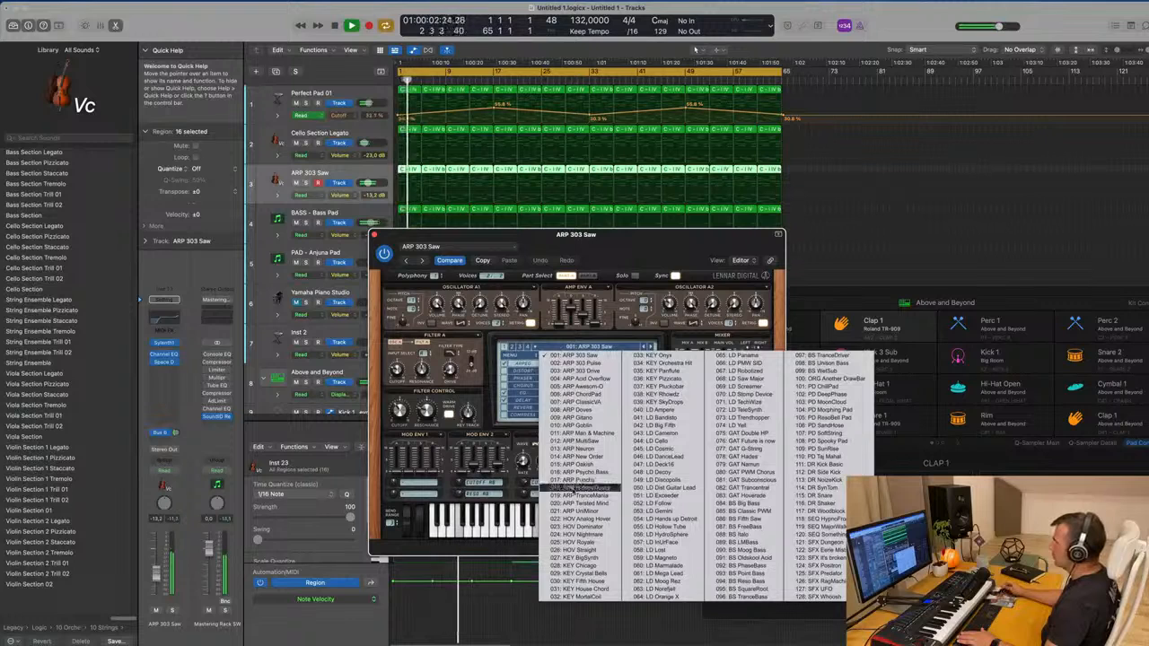
{"action": "left_click", "coordinate": [592, 362]}
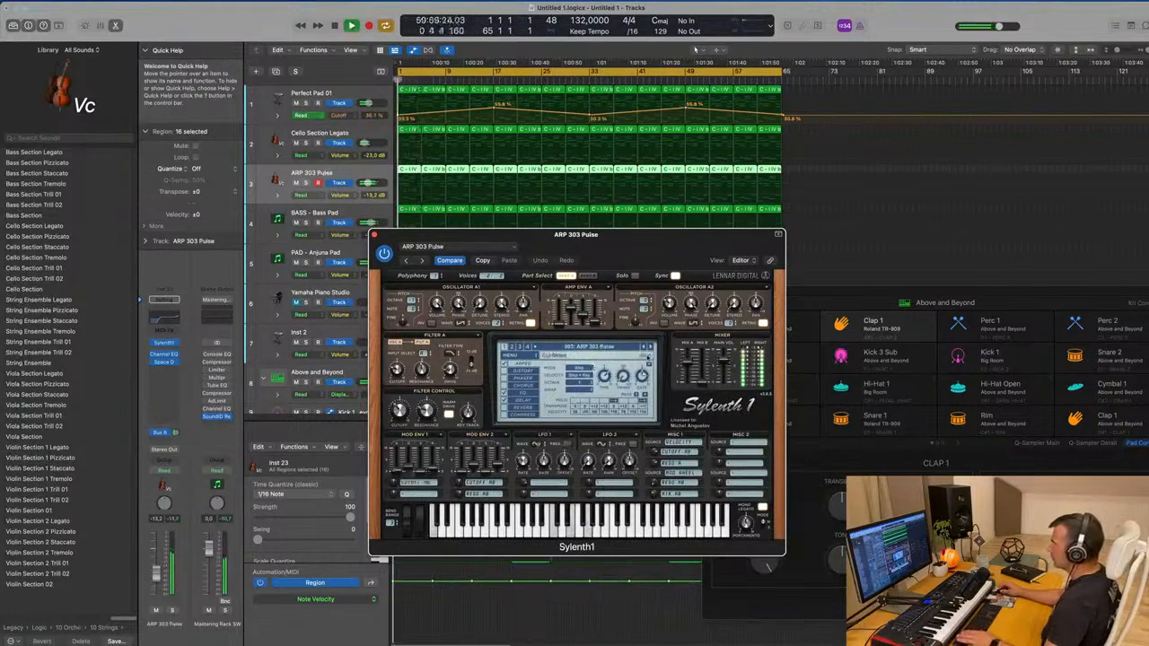
Audition the Sylenth1 presets after ARP 303 Pulse, including ARP Awesom-O, up to ARP ClassicVA, restarting playback to compare them
{"action": "left_click", "coordinate": [650, 348]}
{"action": "left_click", "coordinate": [650, 347]}
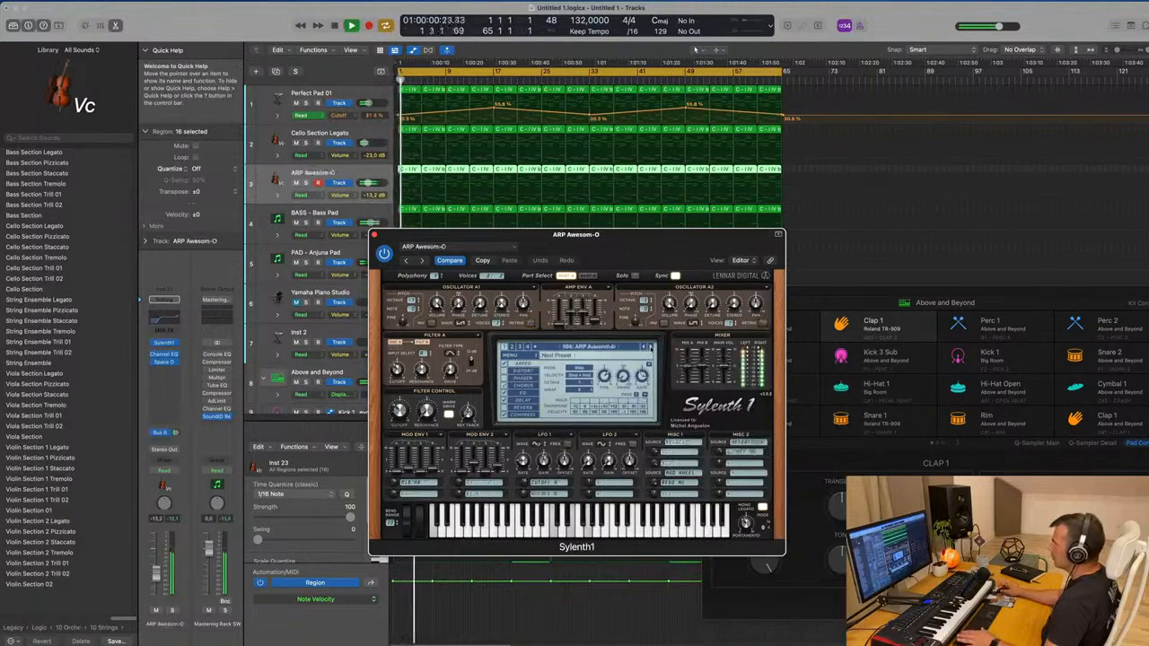
{"action": "left_click", "coordinate": [644, 347]}
{"action": "key", "text": "space"}
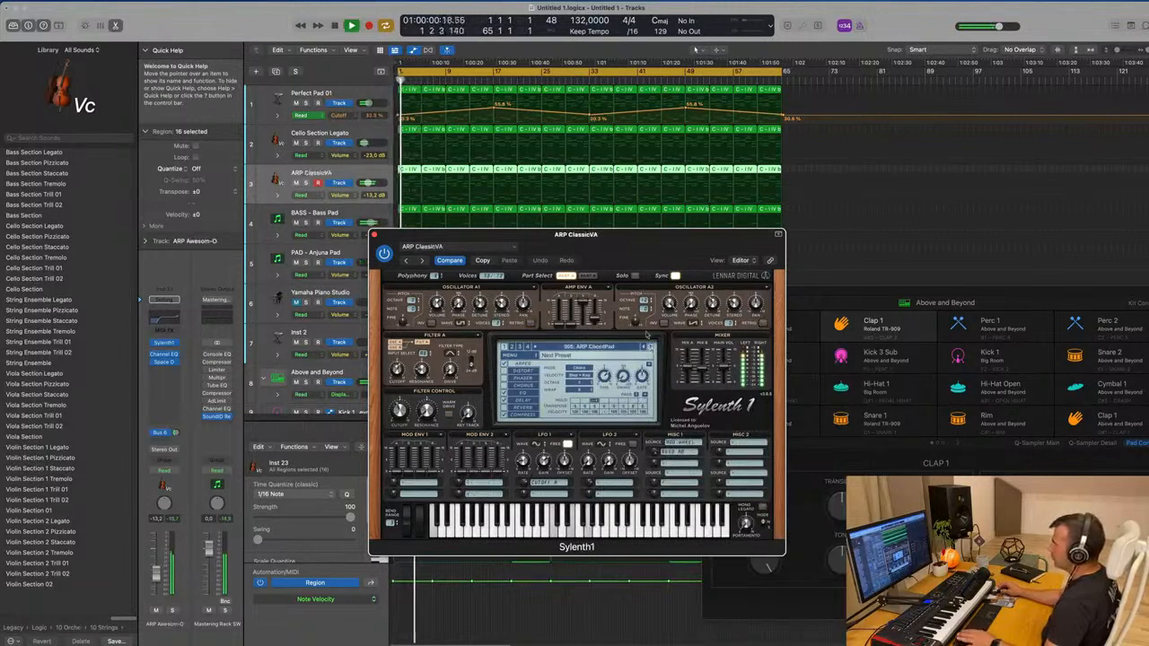
{"action": "key", "text": "space"}
{"action": "key", "text": "space"}
Reposition the Sylenth1 window and audition the ARP Doves and ARP Gitano presets from the start of the arrangement
{"action": "left_click_drag", "start_coordinate": [654, 234], "coordinate": [756, 228]}
{"action": "left_click", "coordinate": [753, 342]}
{"action": "key", "text": "space"}
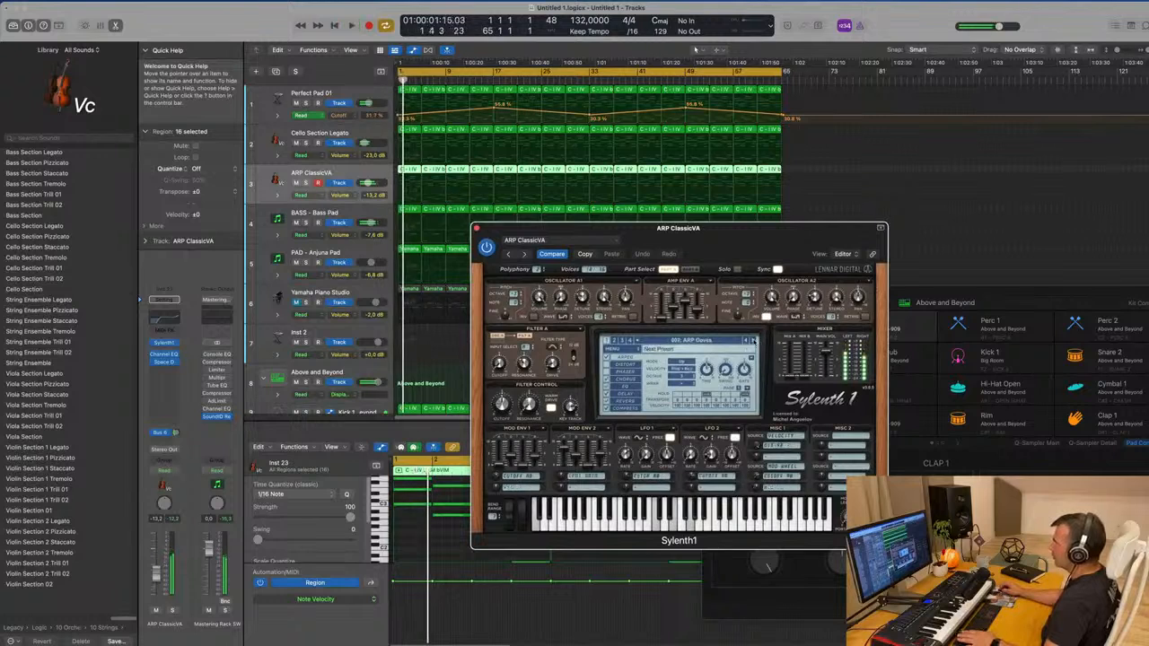
{"action": "key", "text": "space"}
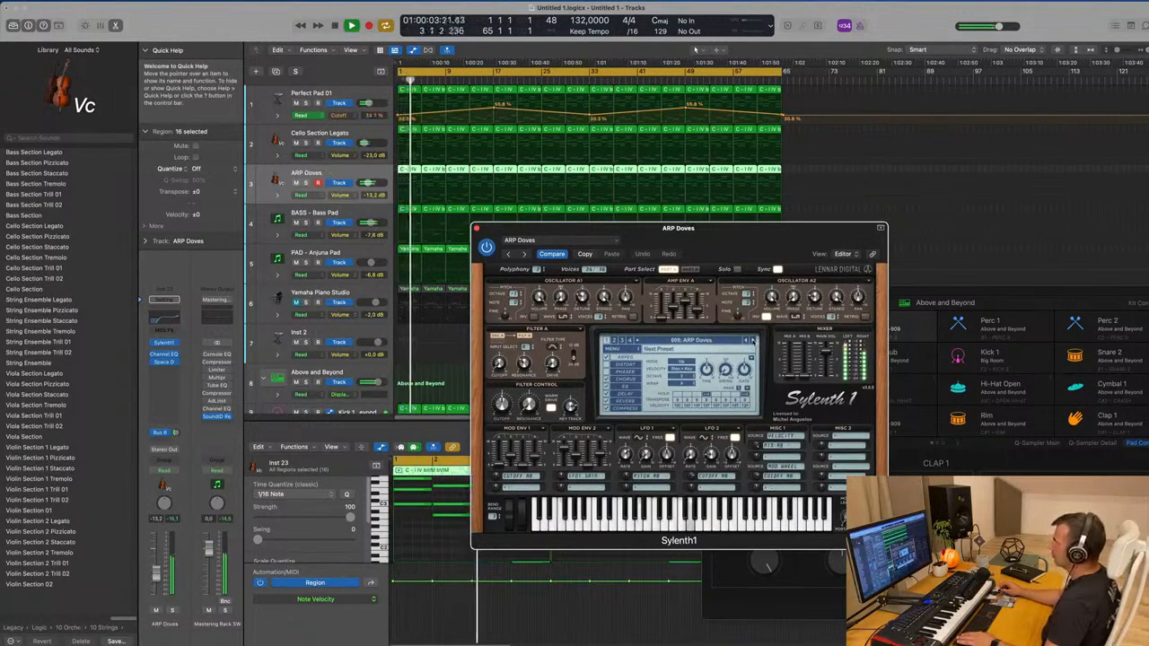
{"action": "key", "text": "space"}
{"action": "key", "text": "space"}
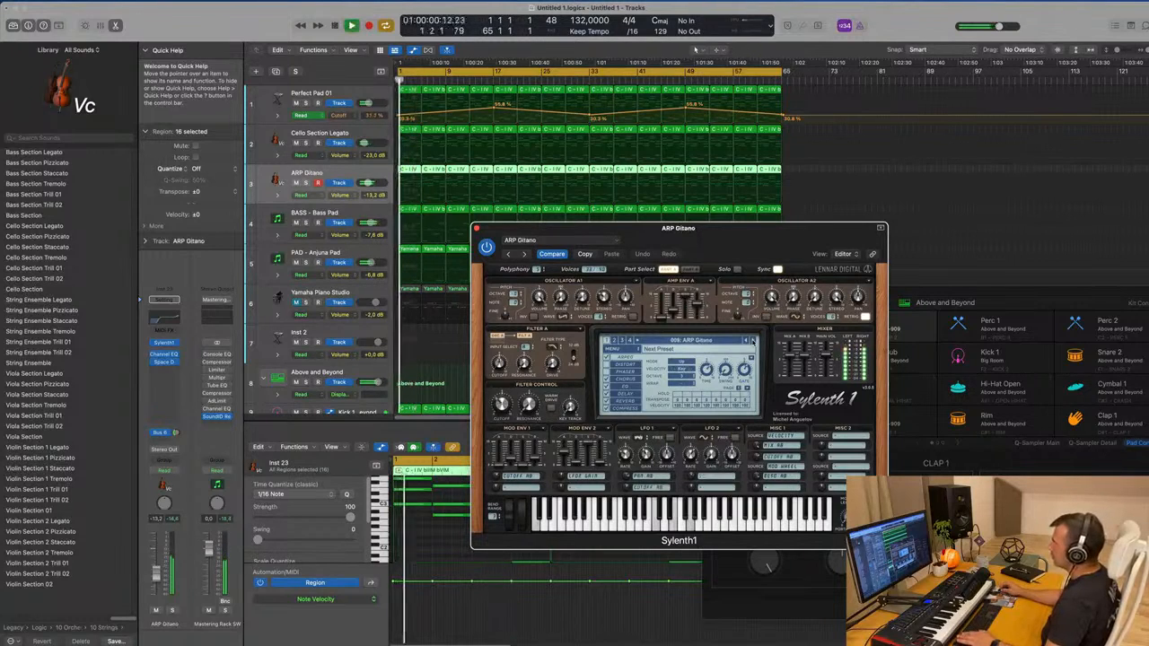
Continue auditioning Sylenth1 presets through ARP Man & Machine and ARP New Order to ARP Psycho Bass
{"action": "left_click", "coordinate": [753, 341]}
{"action": "left_click", "coordinate": [753, 341]}
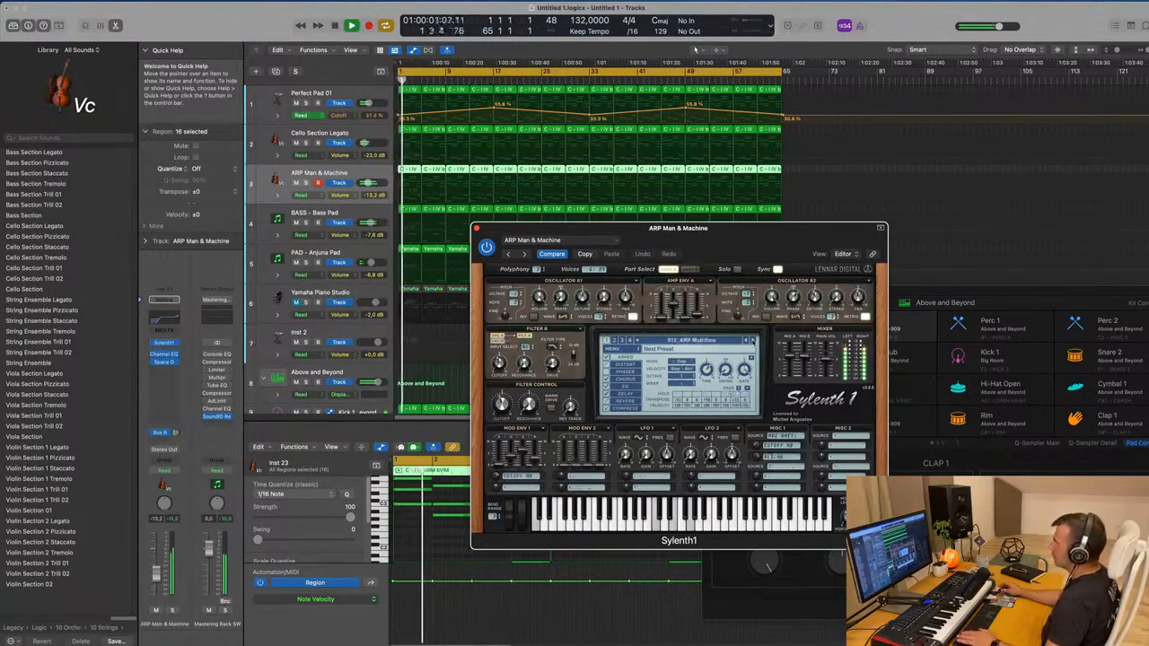
{"action": "left_click", "coordinate": [753, 341]}
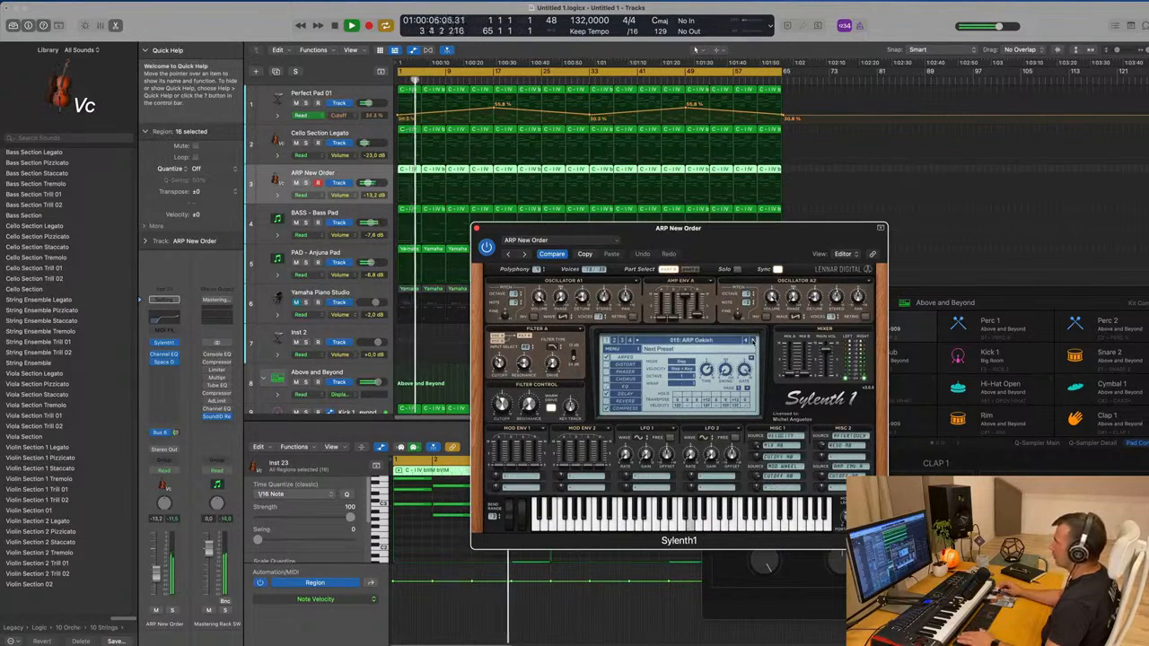
{"action": "left_click", "coordinate": [752, 341]}
{"action": "key", "text": "Return"}
{"action": "left_click", "coordinate": [752, 342]}
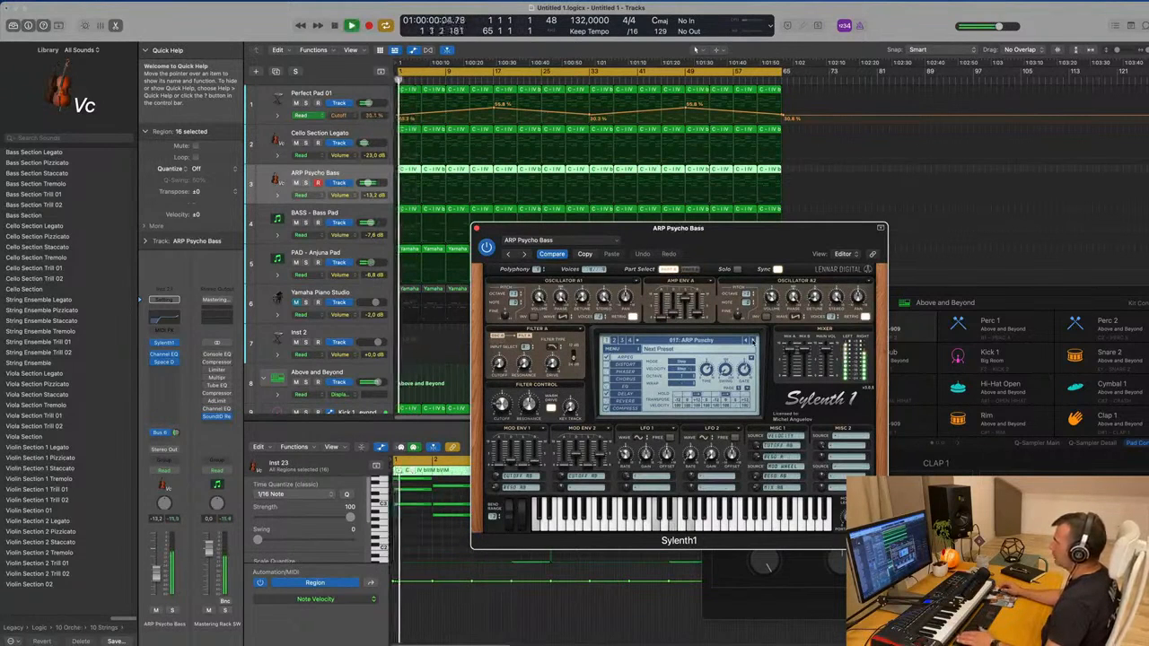
Audition the following Sylenth1 presets, including ARP RubberDucky, ARP UniMinor and HOV Dominator, up to HOV Royale
{"action": "left_click", "coordinate": [752, 341]}
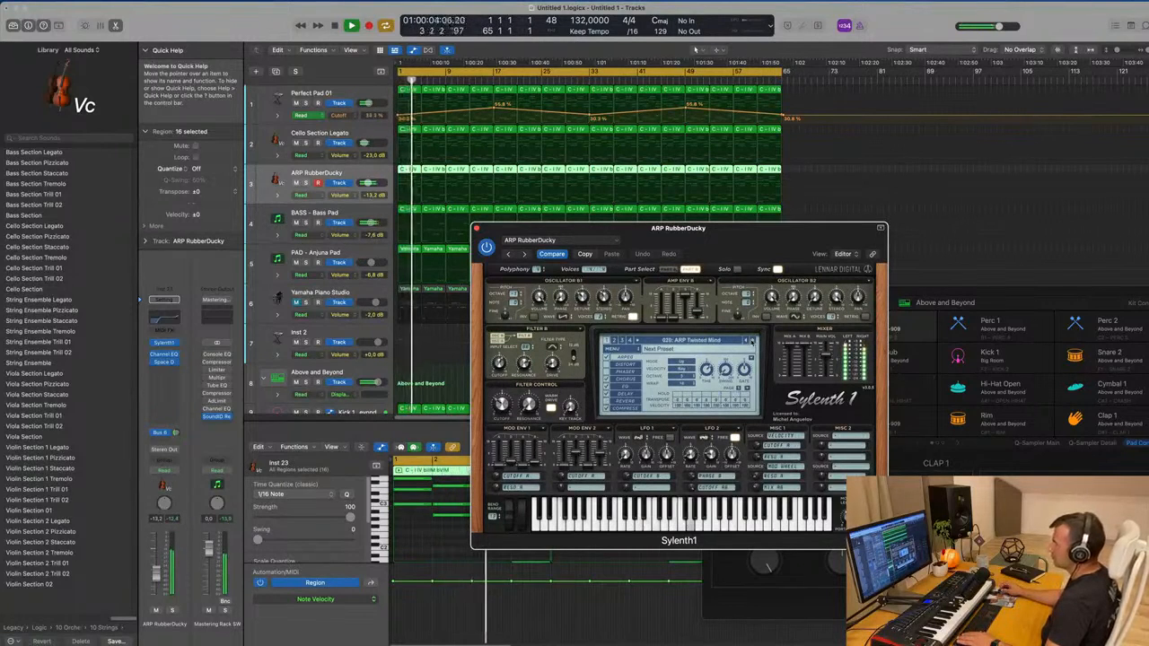
{"action": "left_click", "coordinate": [752, 341]}
{"action": "left_click", "coordinate": [752, 341]}
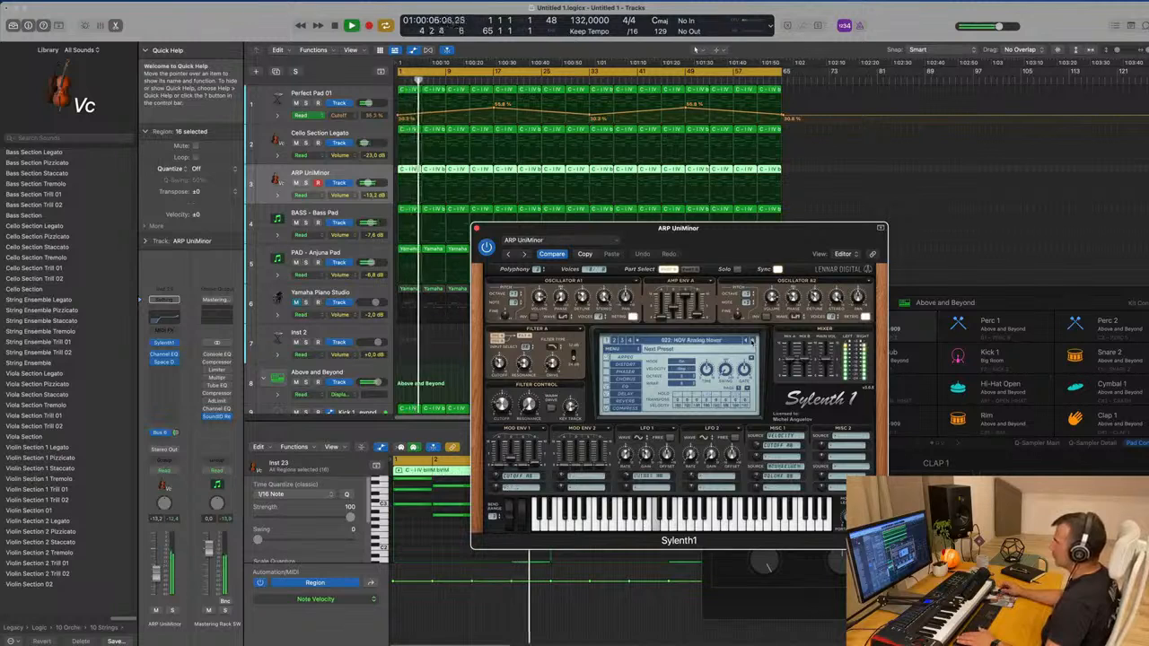
{"action": "left_click", "coordinate": [752, 341]}
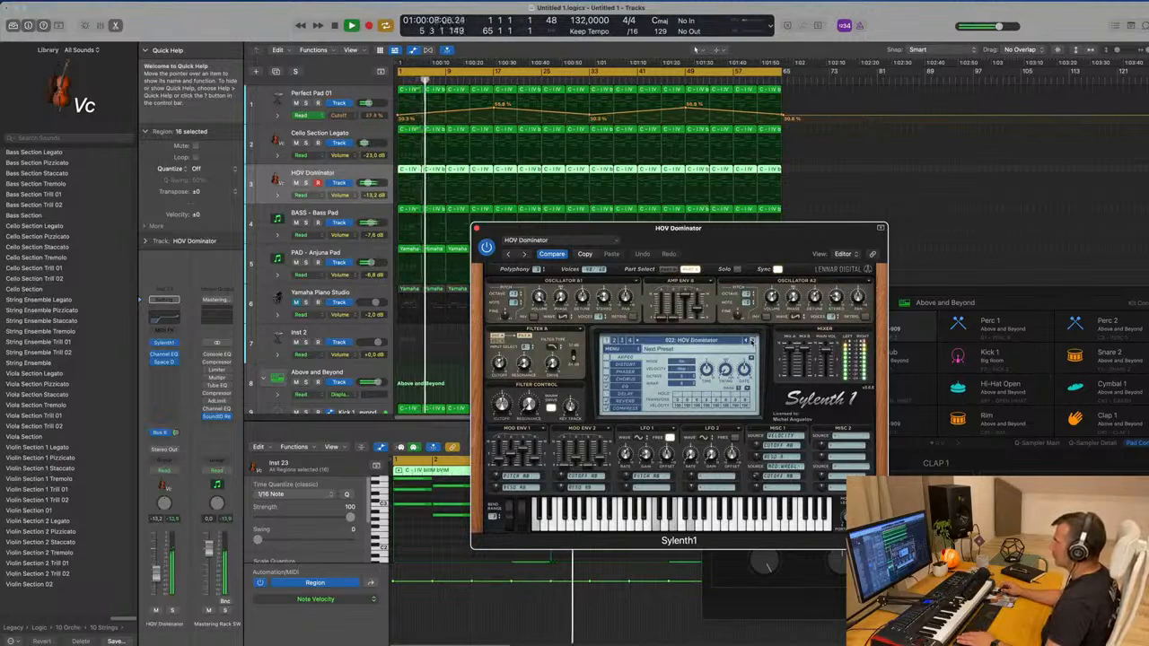
{"action": "left_click", "coordinate": [753, 342]}
{"action": "left_click", "coordinate": [752, 341]}
Switch Sylenth1 to preset bank 4 and load the ARP Vocode preset
{"action": "left_click", "coordinate": [705, 341]}
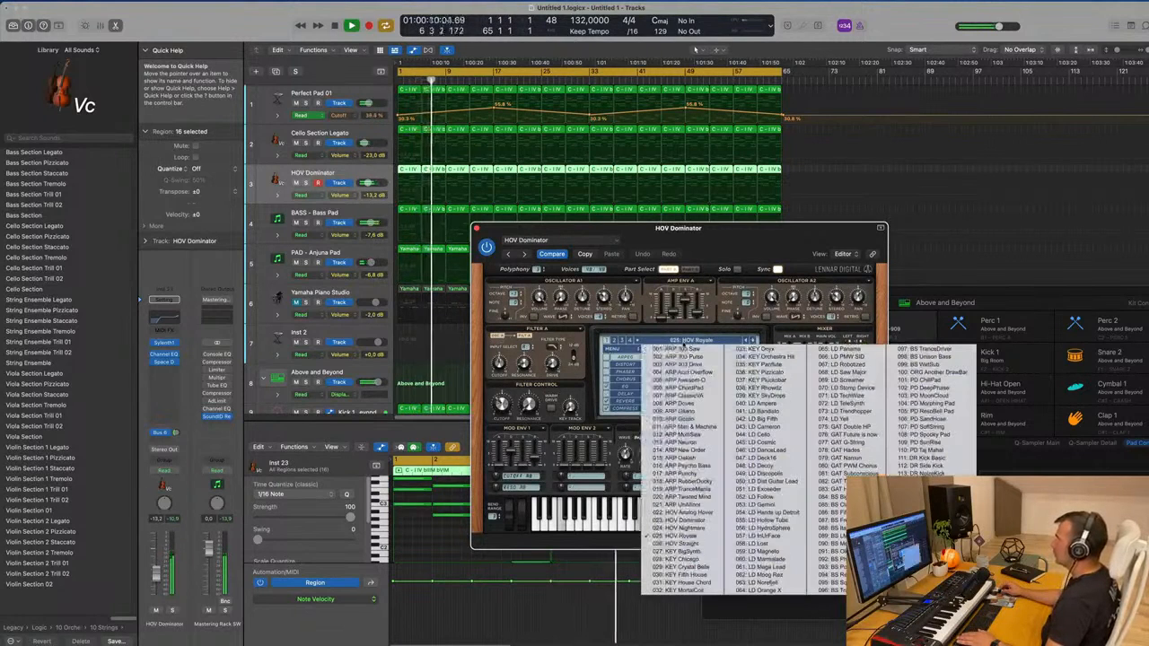
{"action": "left_click", "coordinate": [630, 342]}
{"action": "left_click", "coordinate": [674, 341]}
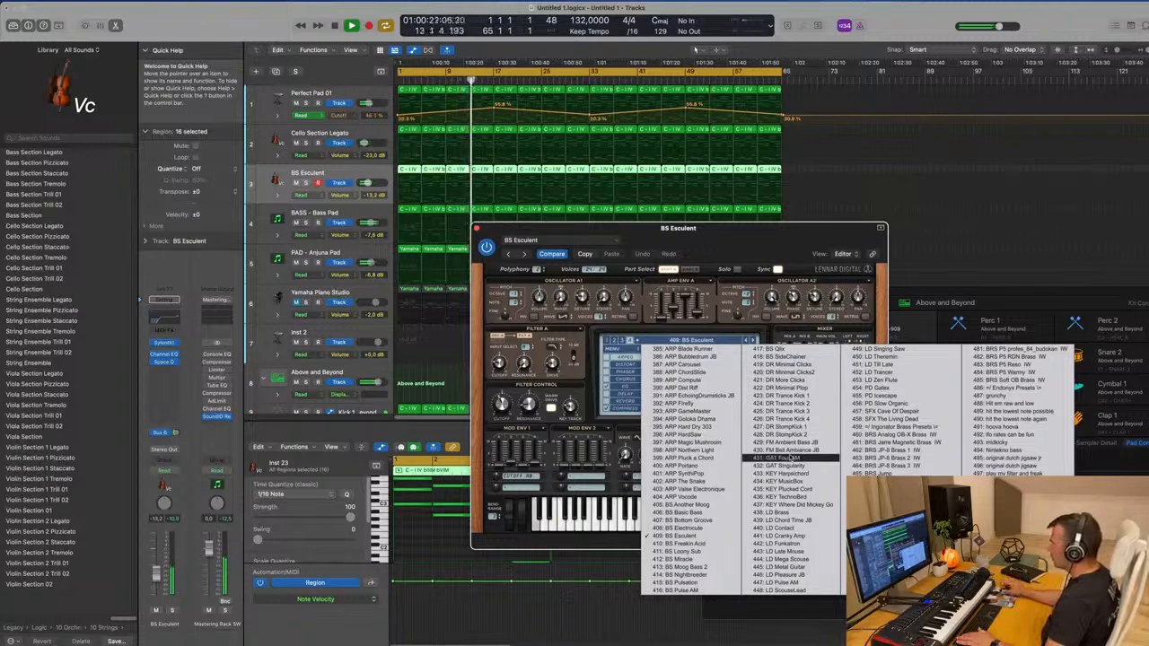
{"action": "left_click", "coordinate": [686, 497]}
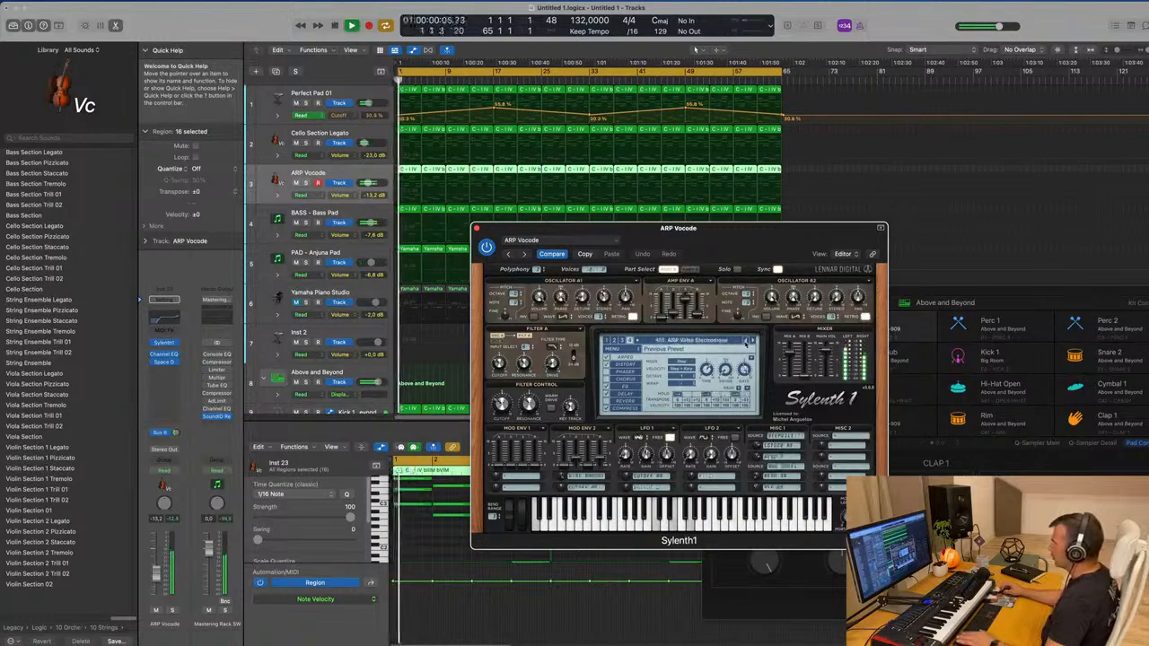
Step back through bank 4's presets from ARP Vocode past ARP The Snake and ARP SynthPop to ARP Northern Light
{"action": "left_click", "coordinate": [745, 341]}
{"action": "left_click", "coordinate": [745, 341]}
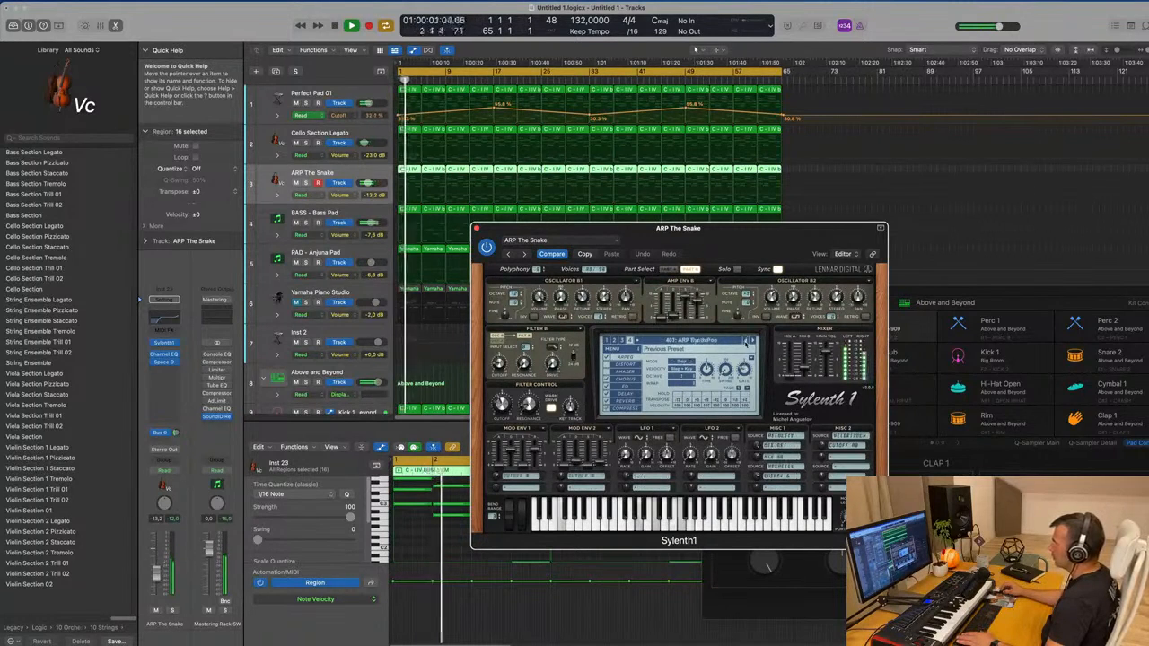
{"action": "left_click_drag", "start_coordinate": [779, 229], "coordinate": [868, 159]}
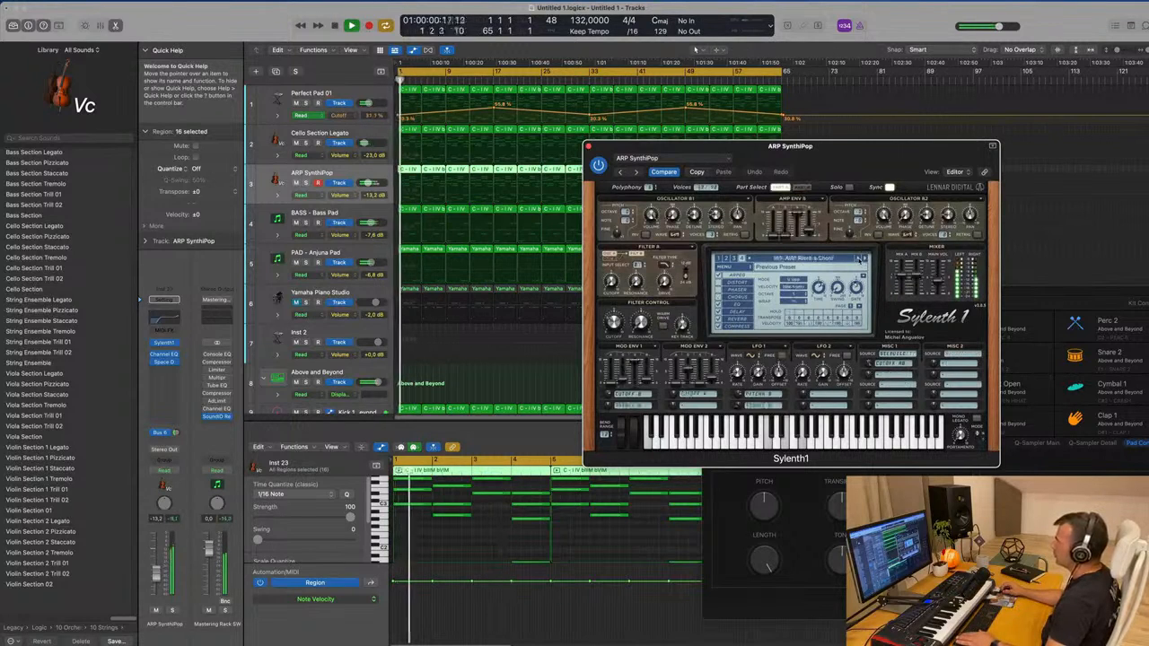
{"action": "left_click", "coordinate": [859, 258]}
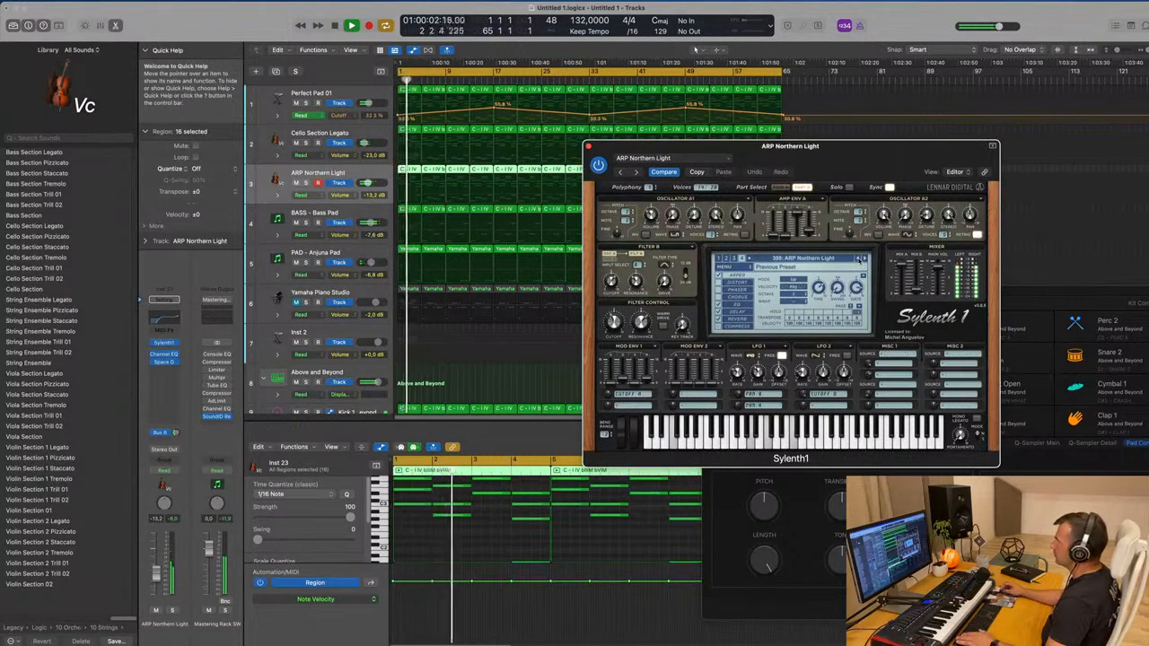
Replay the arrangement from the start and raise the ARP Northern Light track's volume to -8.4 dB
{"action": "left_click_drag", "start_coordinate": [875, 152], "coordinate": [792, 173]}
{"action": "key", "text": "space"}
{"action": "key", "text": "space"}
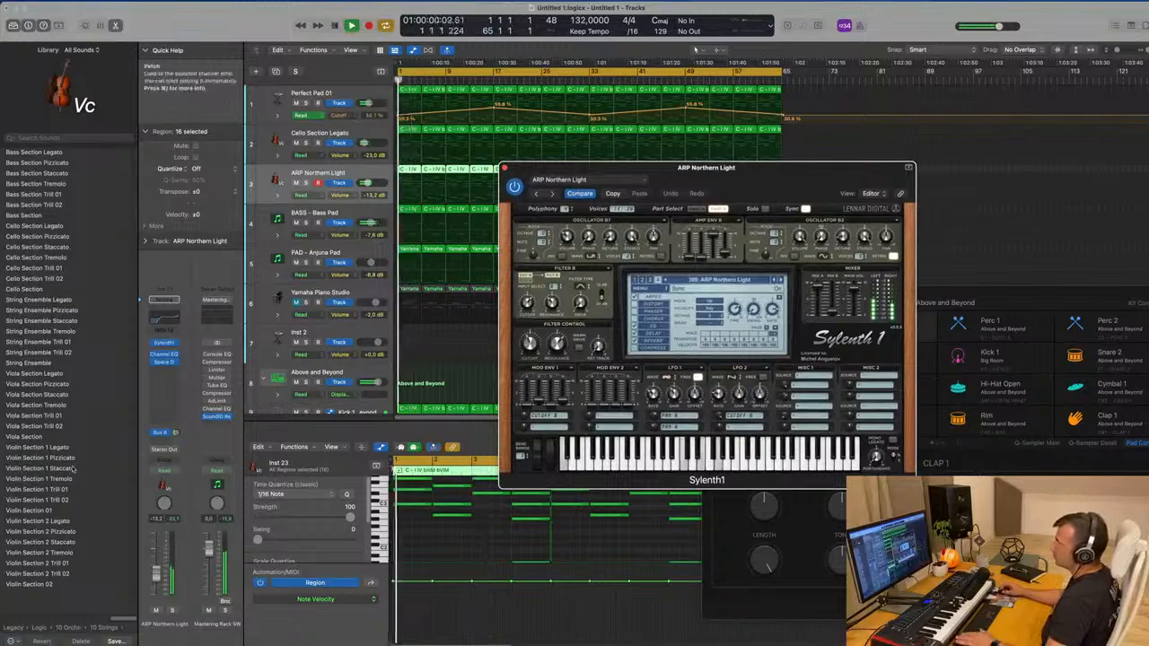
{"action": "left_click_drag", "start_coordinate": [154, 579], "coordinate": [155, 574]}
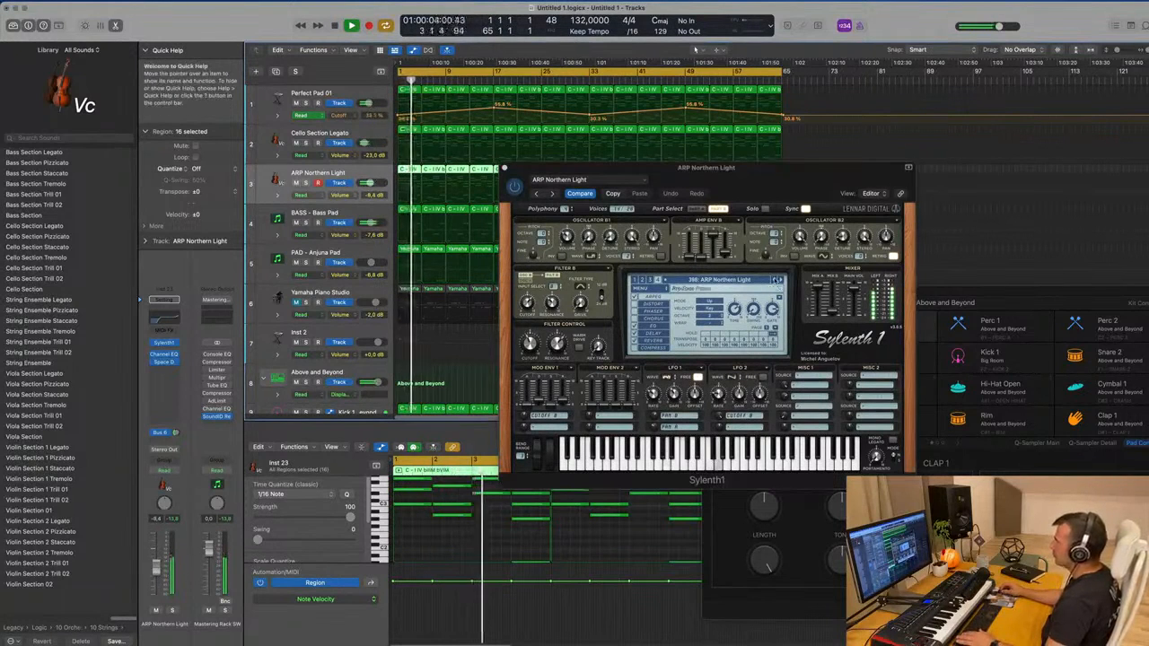
Audition the preceding Sylenth1 presets from ARP Magic Mushroom through ARP HardSaw and ARP GameMaster to ARP Firefly
{"action": "left_click", "coordinate": [773, 280]}
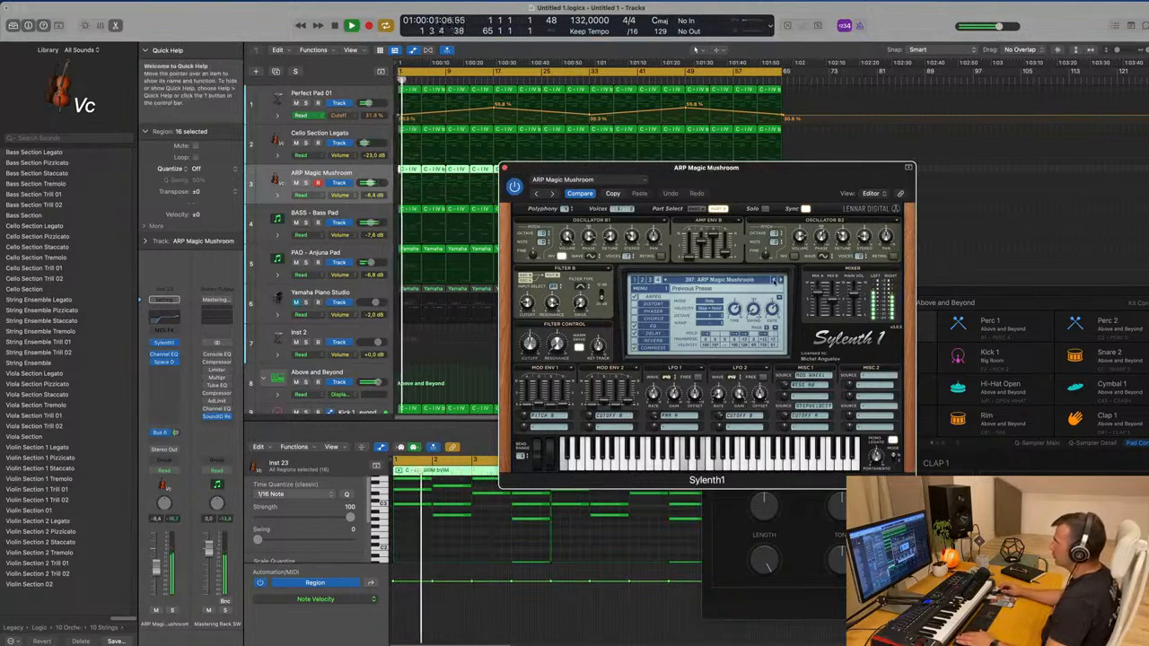
{"action": "left_click", "coordinate": [776, 281]}
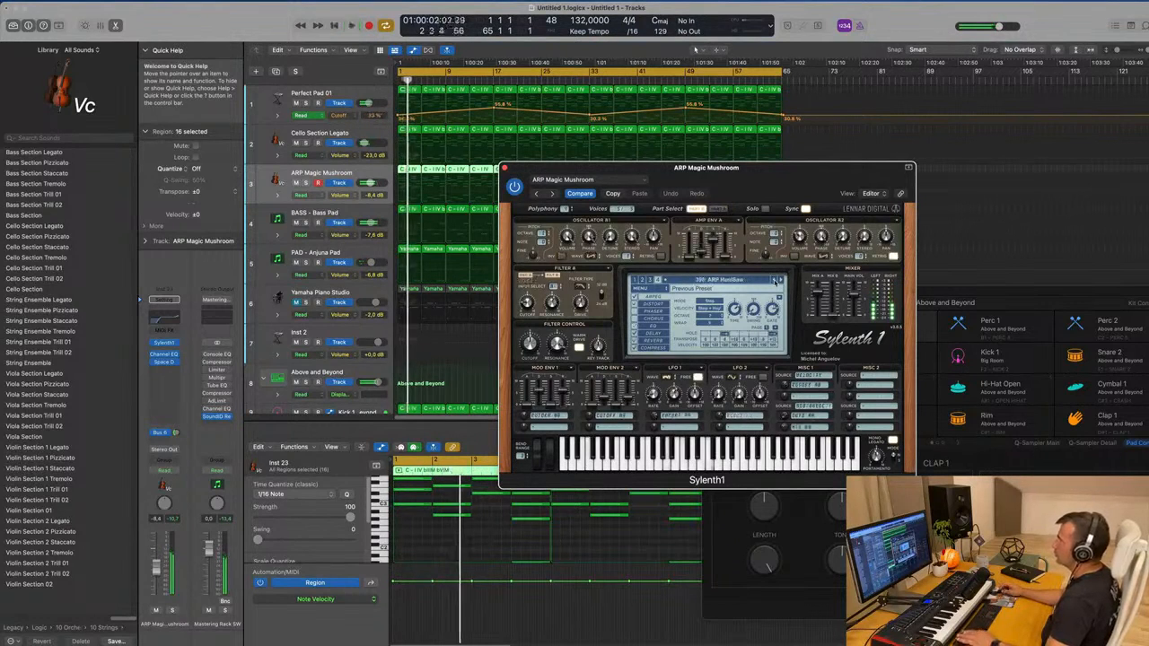
{"action": "left_click", "coordinate": [776, 281]}
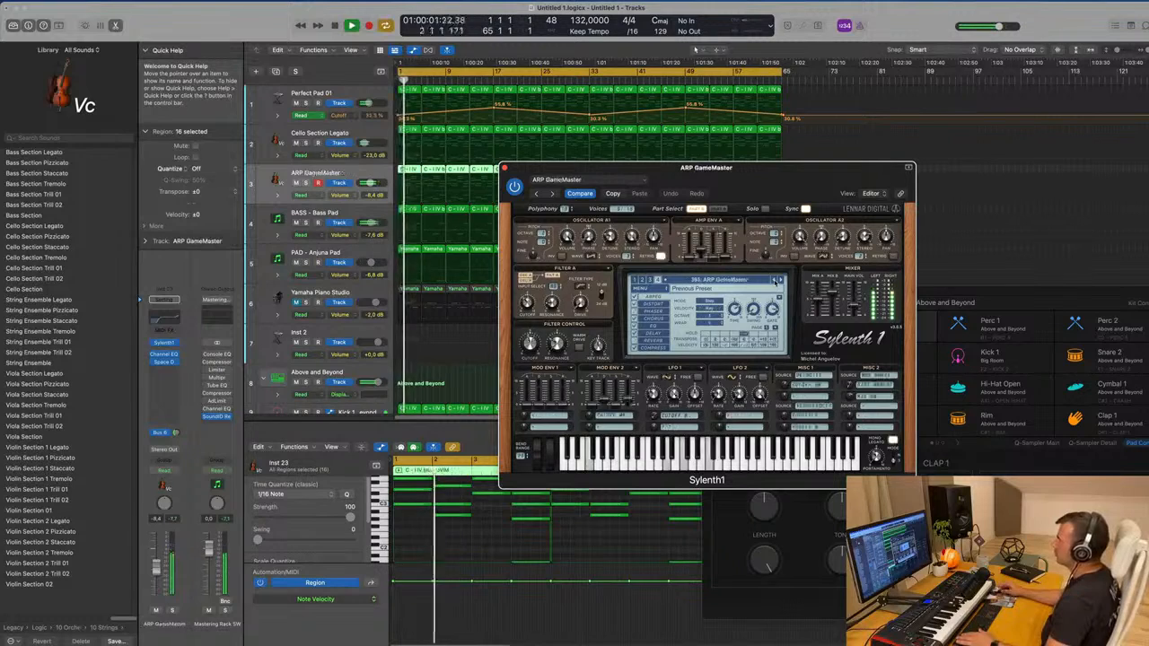
{"action": "left_click", "coordinate": [775, 280]}
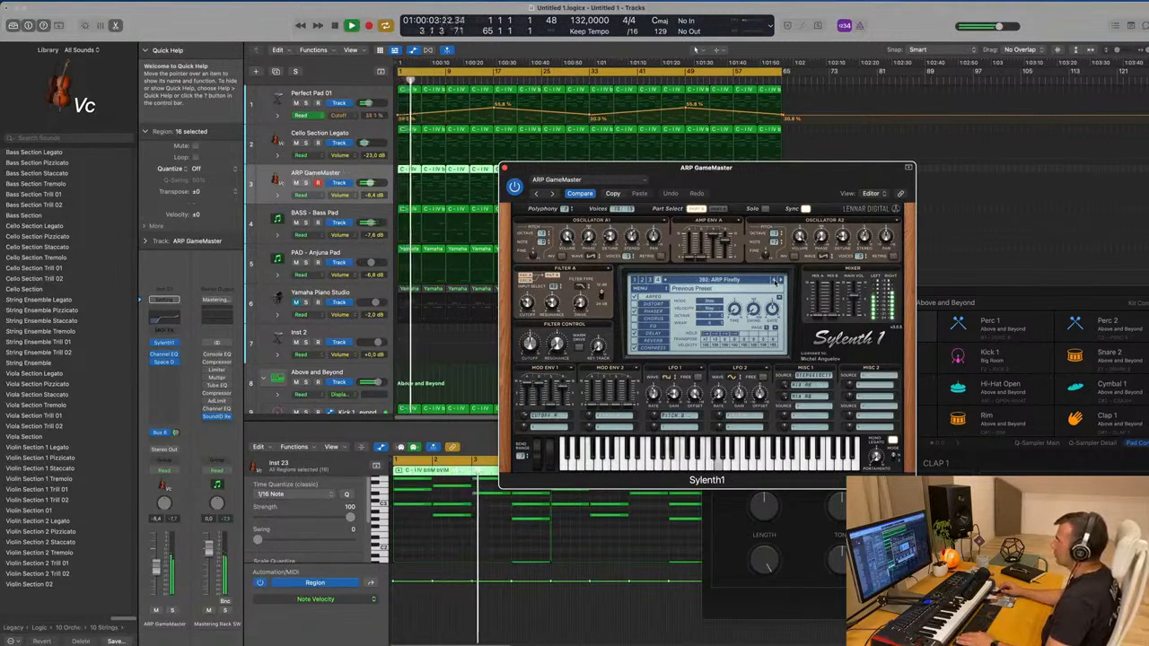
Audition the presets from ARP EchoingDrumsticks JB back through ARP Compute, ARP Bubbledrum JB and ARP Blade Runner, continuing into bank 3
{"action": "left_click", "coordinate": [776, 281]}
{"action": "left_click", "coordinate": [775, 281]}
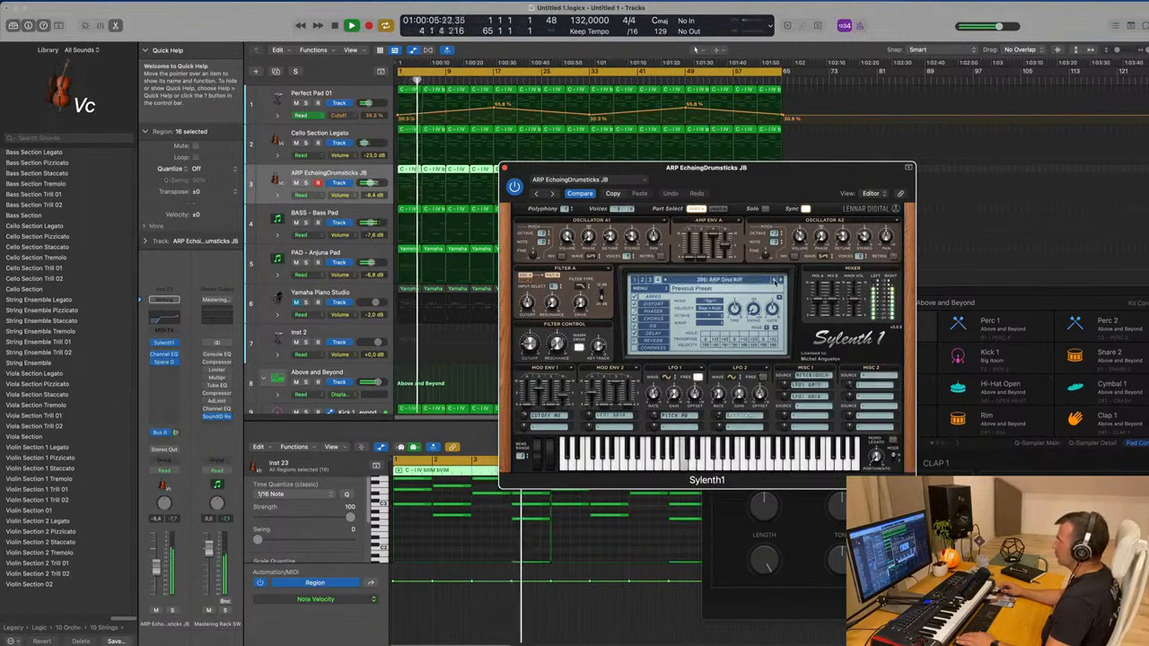
{"action": "left_click", "coordinate": [776, 281]}
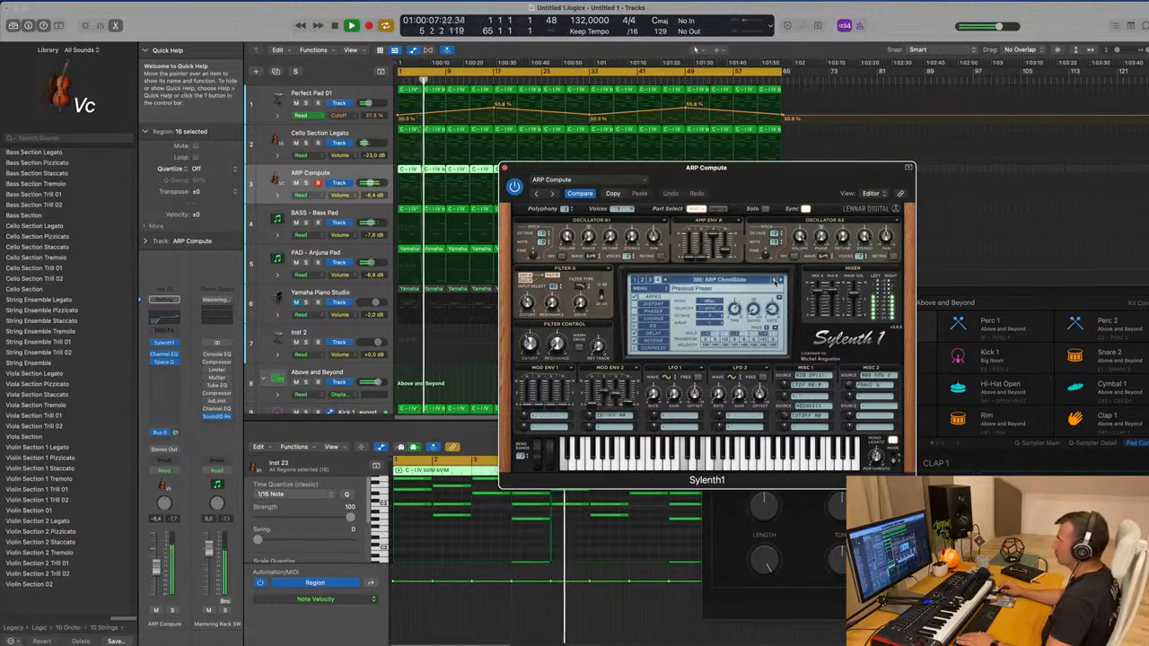
{"action": "left_click", "coordinate": [775, 281]}
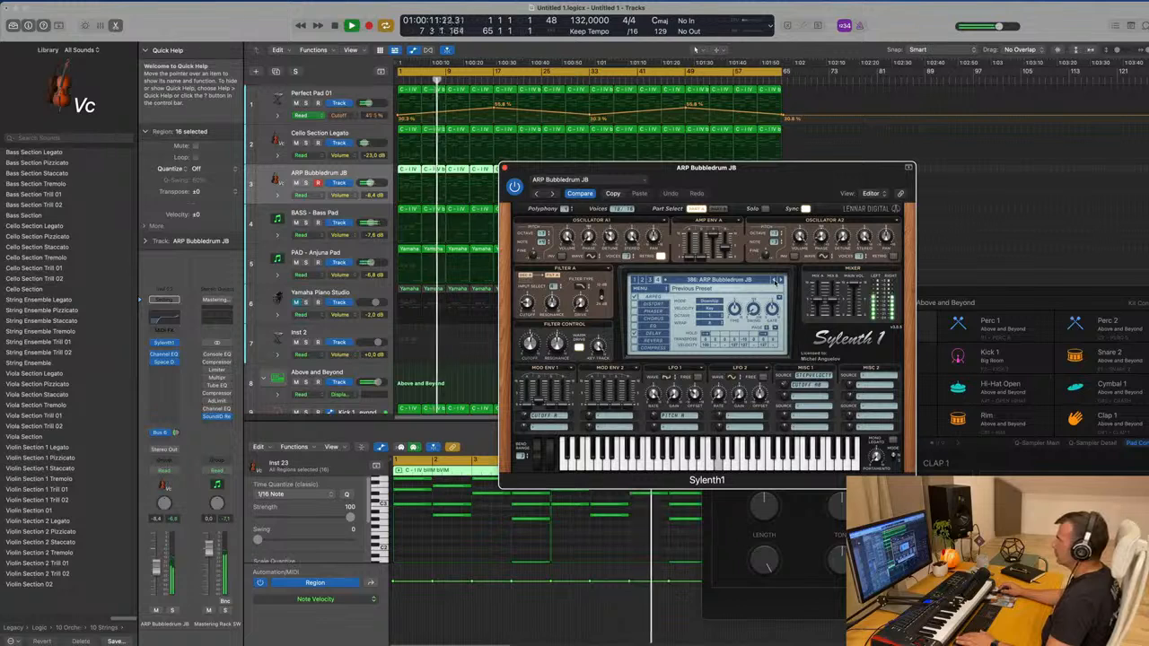
{"action": "left_click", "coordinate": [776, 281]}
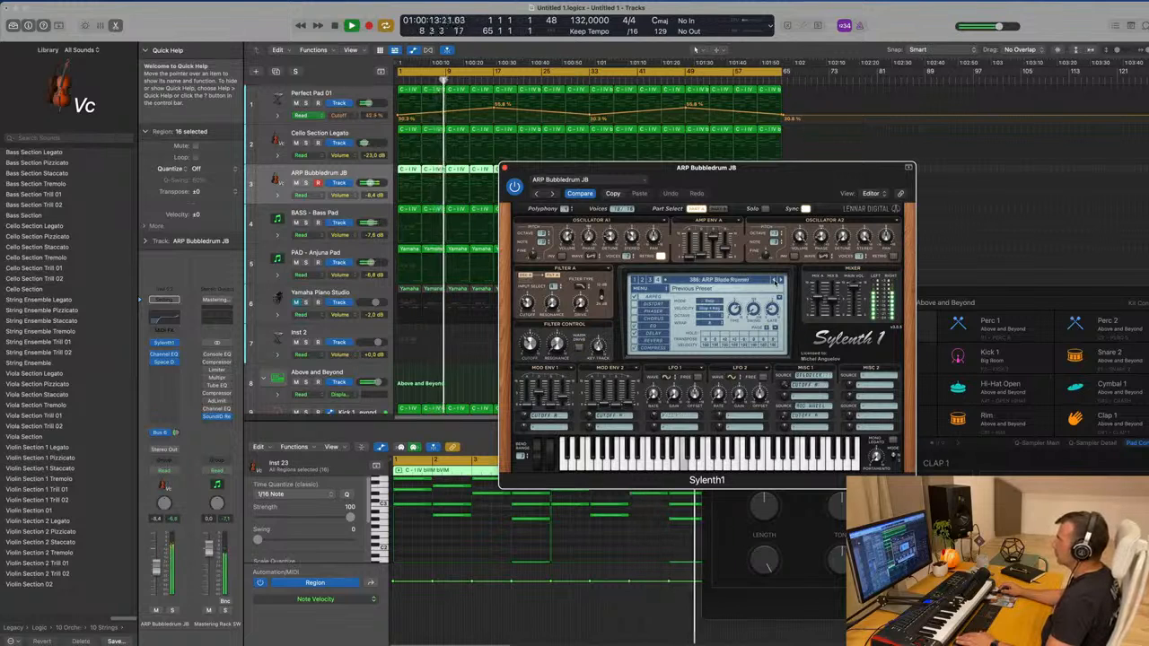
{"action": "left_click_drag", "start_coordinate": [809, 187], "coordinate": [753, 192]}
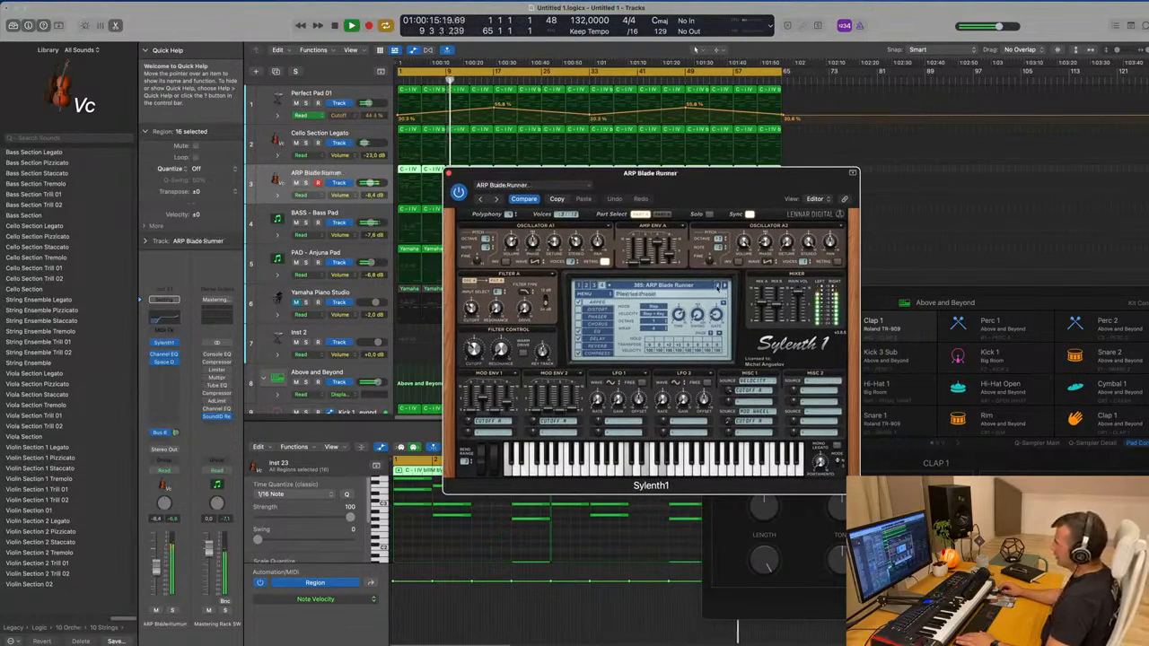
{"action": "left_click", "coordinate": [718, 287]}
{"action": "left_click", "coordinate": [718, 287]}
Browse the preset lists of banks 3 and 4 and audition bank 3's 303 Doubled through 303 Saw
{"action": "left_click", "coordinate": [689, 285]}
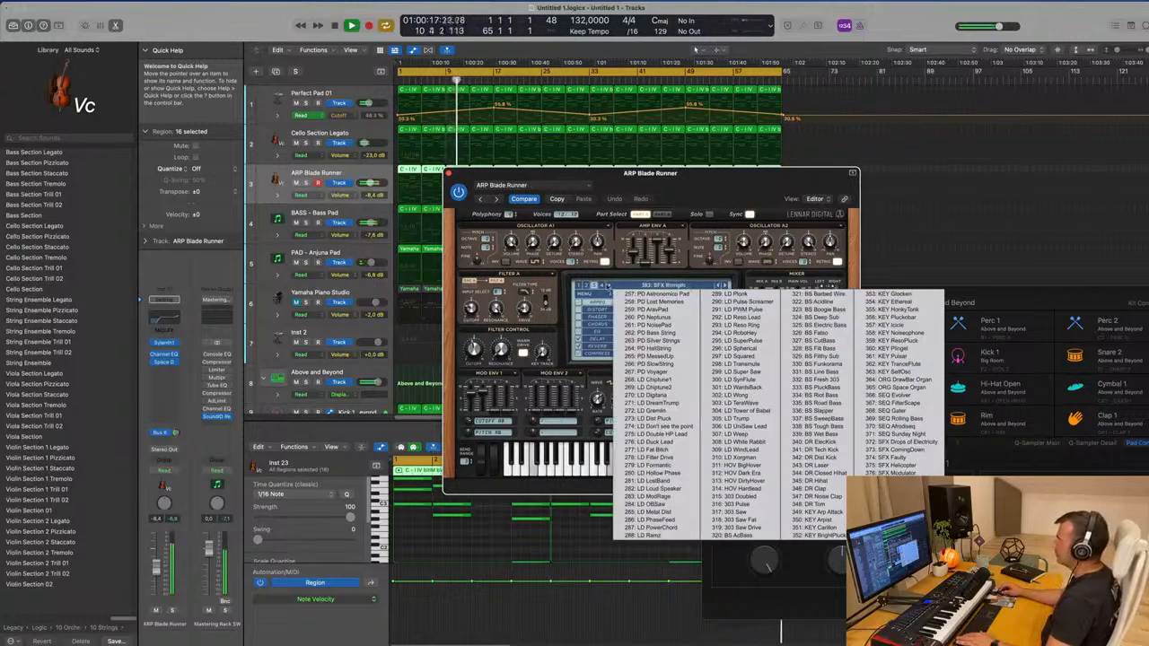
{"action": "left_click", "coordinate": [602, 285]}
{"action": "left_click", "coordinate": [643, 286]}
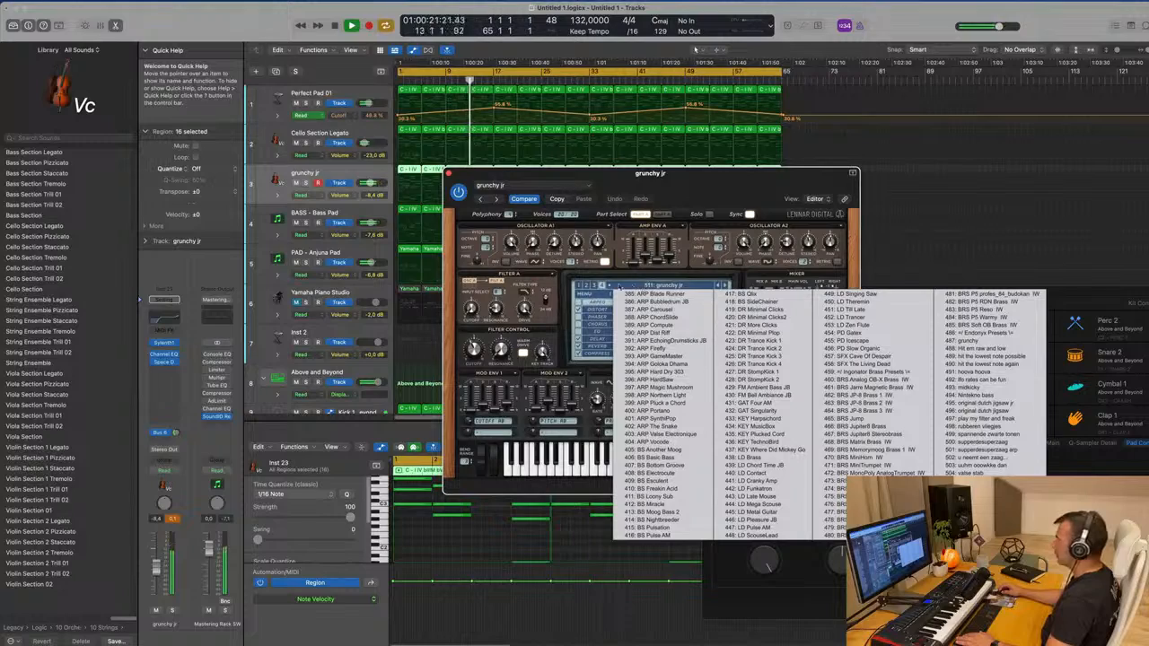
{"action": "left_click", "coordinate": [594, 287]}
{"action": "left_click", "coordinate": [666, 288]}
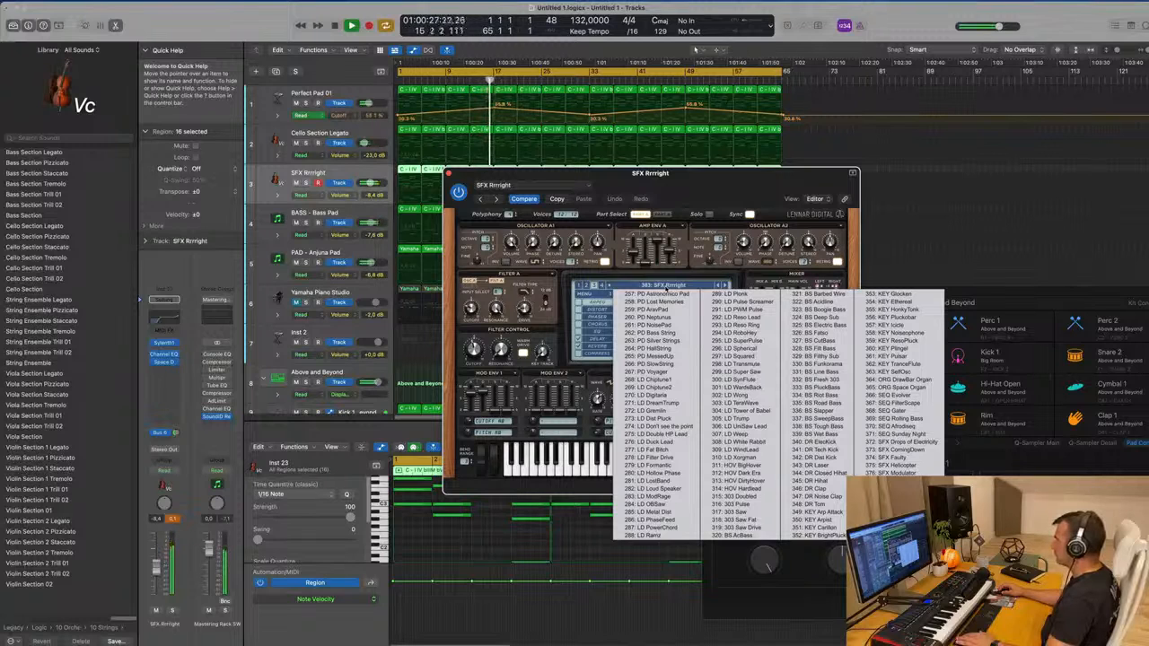
{"action": "left_click", "coordinate": [747, 496]}
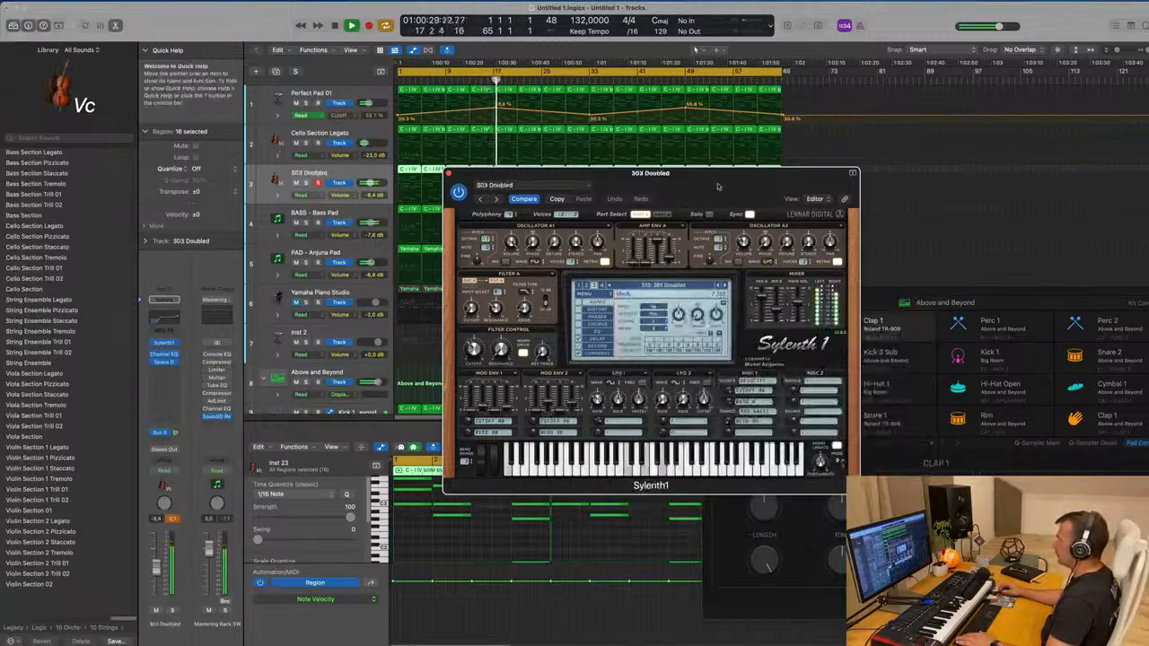
{"action": "left_click", "coordinate": [732, 277]}
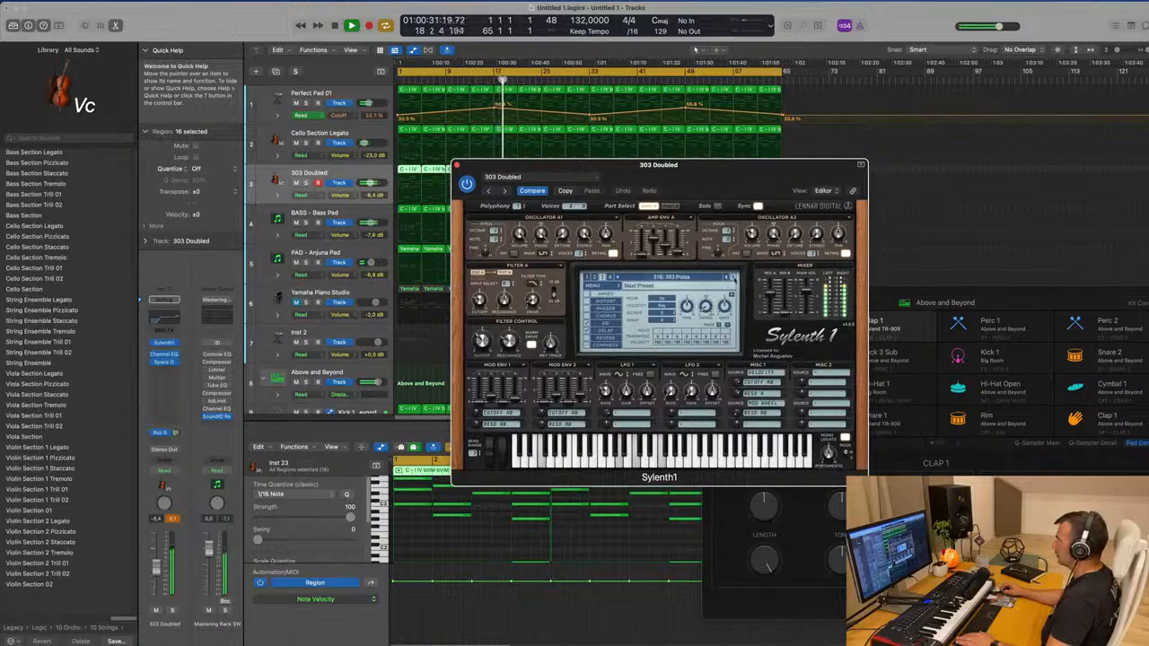
{"action": "left_click", "coordinate": [683, 283]}
Audition bank 2's LD Quack, SEQ Arpish and the following presets through SEQ Wrecked and SFX Explosion to SFX Kernel Panic
{"action": "left_click", "coordinate": [595, 278]}
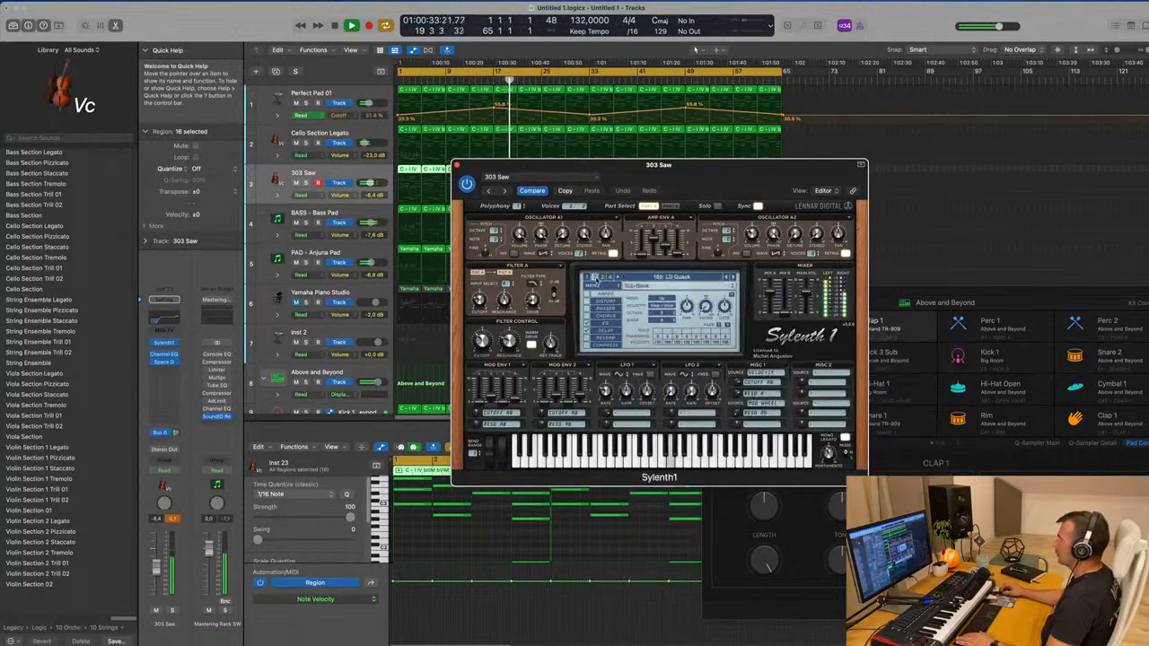
{"action": "left_click", "coordinate": [595, 278]}
{"action": "left_click", "coordinate": [651, 278]}
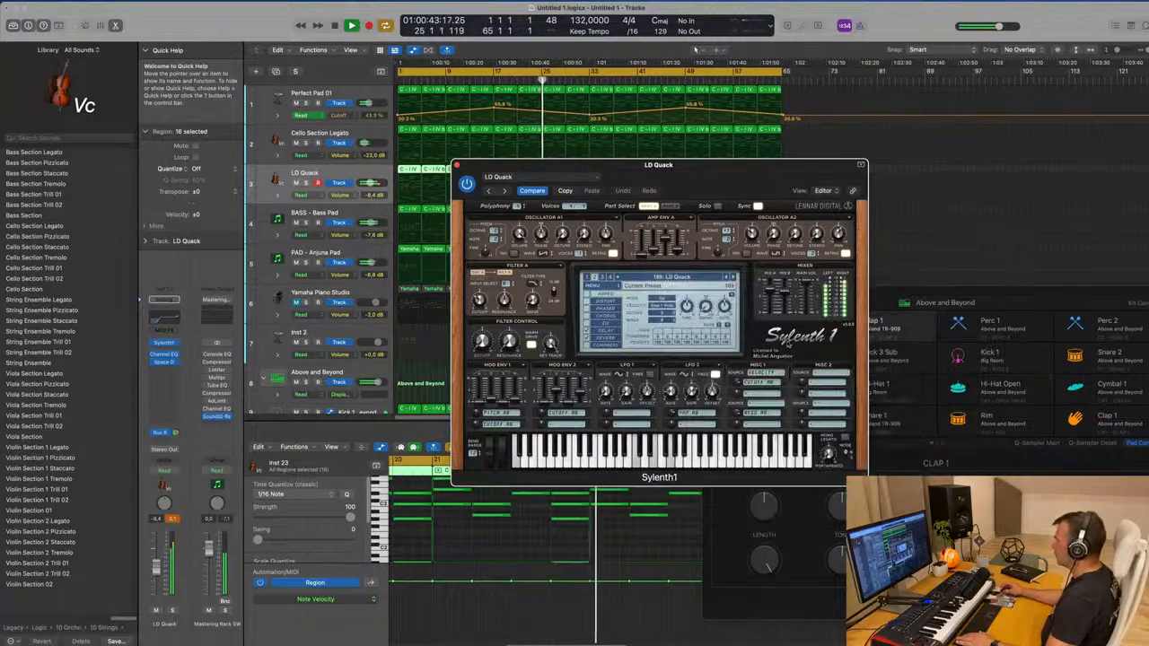
{"action": "left_click", "coordinate": [907, 407]}
{"action": "left_click_drag", "start_coordinate": [725, 180], "coordinate": [742, 180]}
{"action": "left_click", "coordinate": [750, 278]}
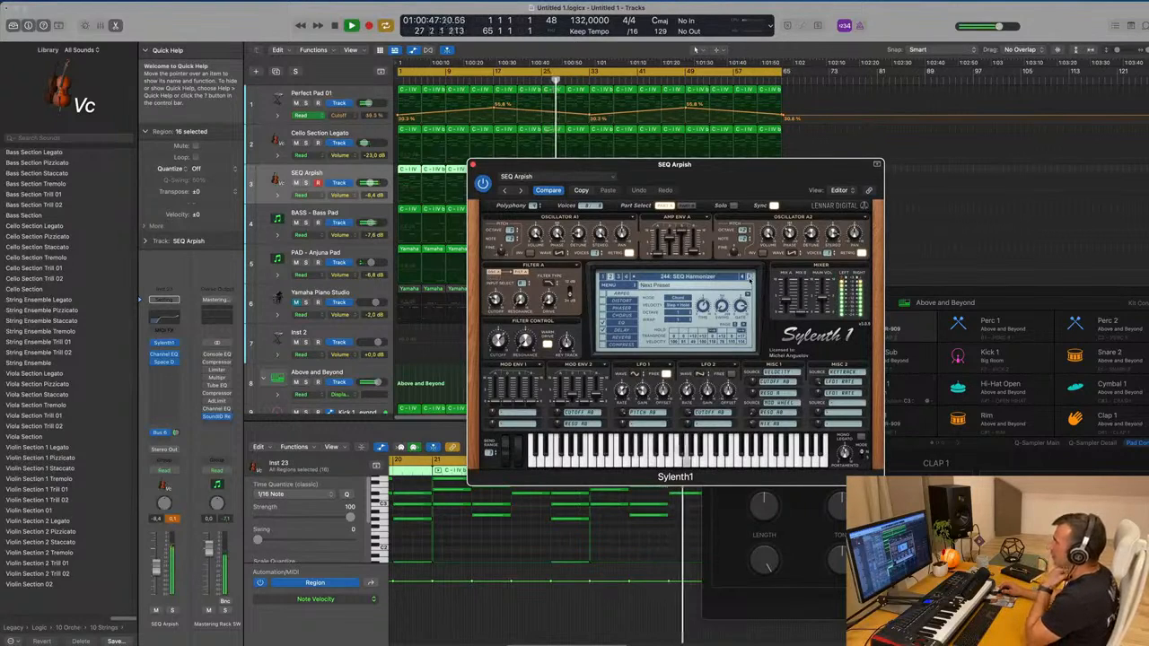
{"action": "left_click", "coordinate": [749, 278]}
{"action": "left_click", "coordinate": [749, 277]}
{"action": "left_click", "coordinate": [749, 277]}
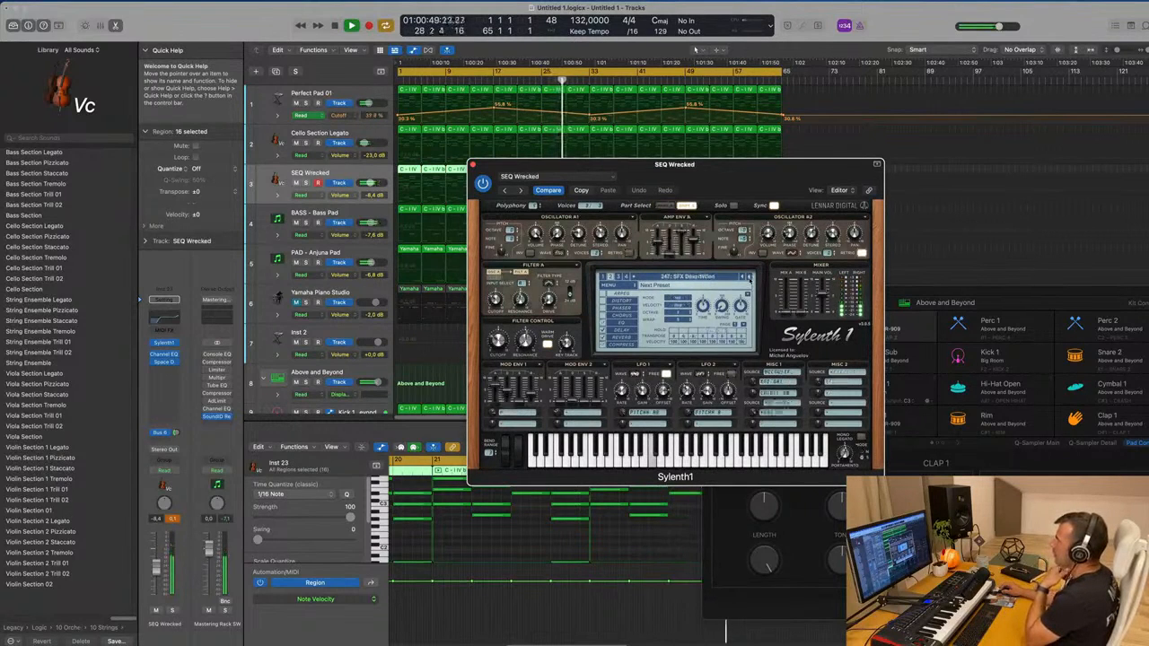
{"action": "left_click", "coordinate": [750, 277]}
{"action": "left_click", "coordinate": [748, 278]}
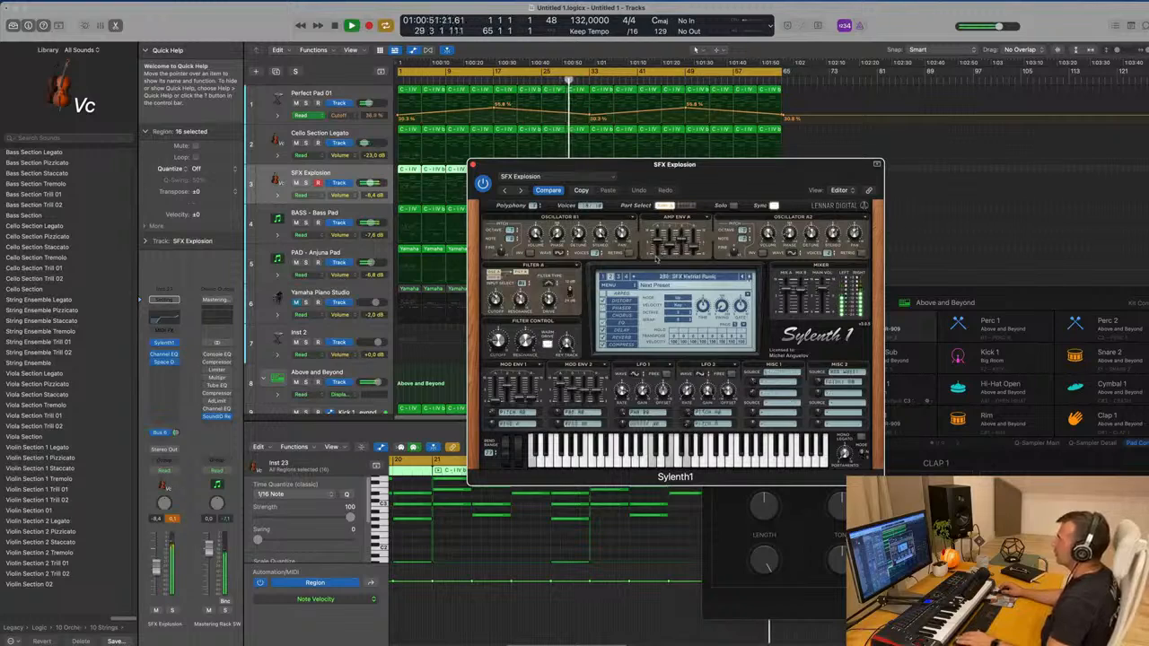
Audition ARP Fifth Prophet from bank 2 and ARP Gitano from bank 1
{"action": "left_click", "coordinate": [669, 279]}
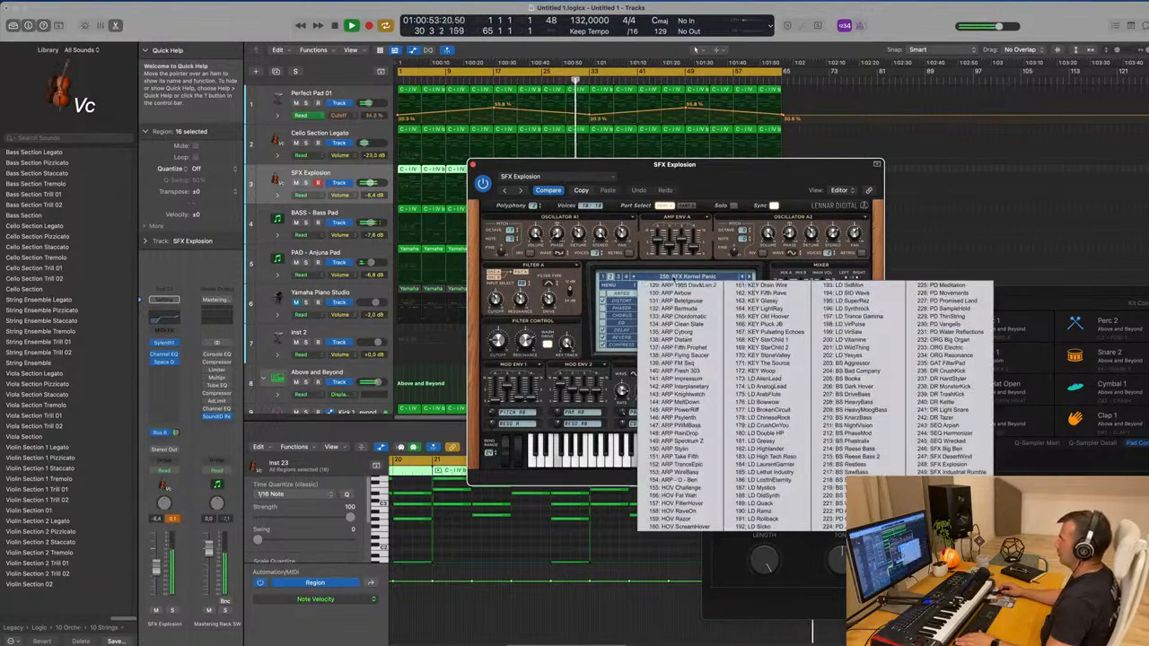
{"action": "left_click", "coordinate": [680, 347]}
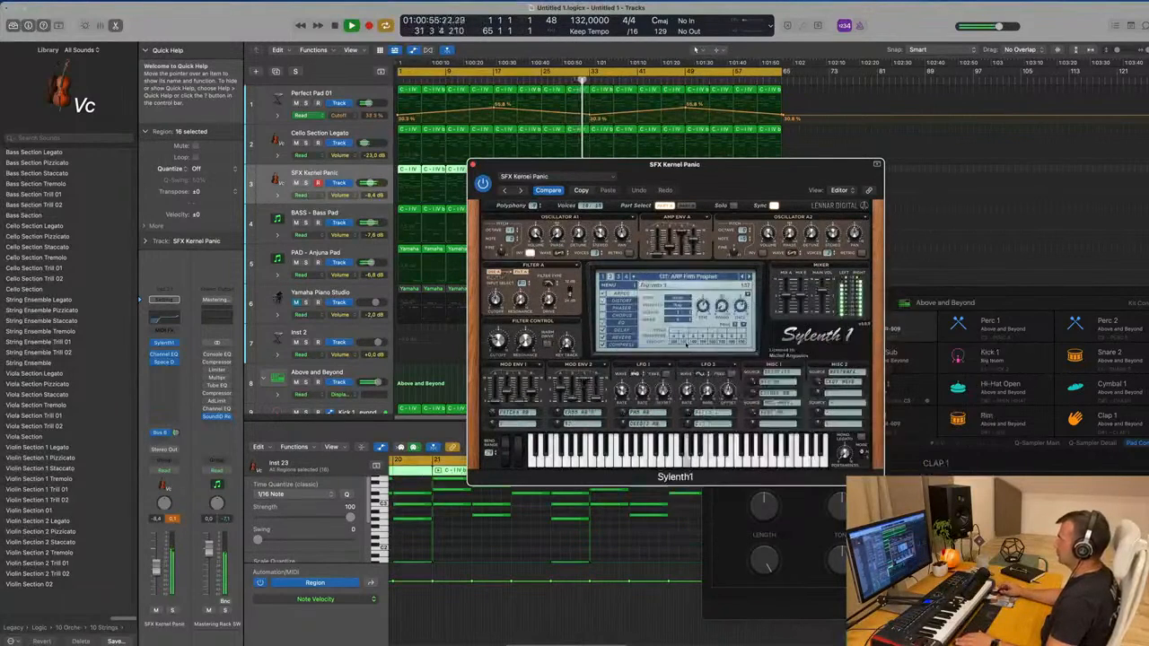
{"action": "left_click", "coordinate": [604, 277]}
{"action": "left_click", "coordinate": [650, 278]}
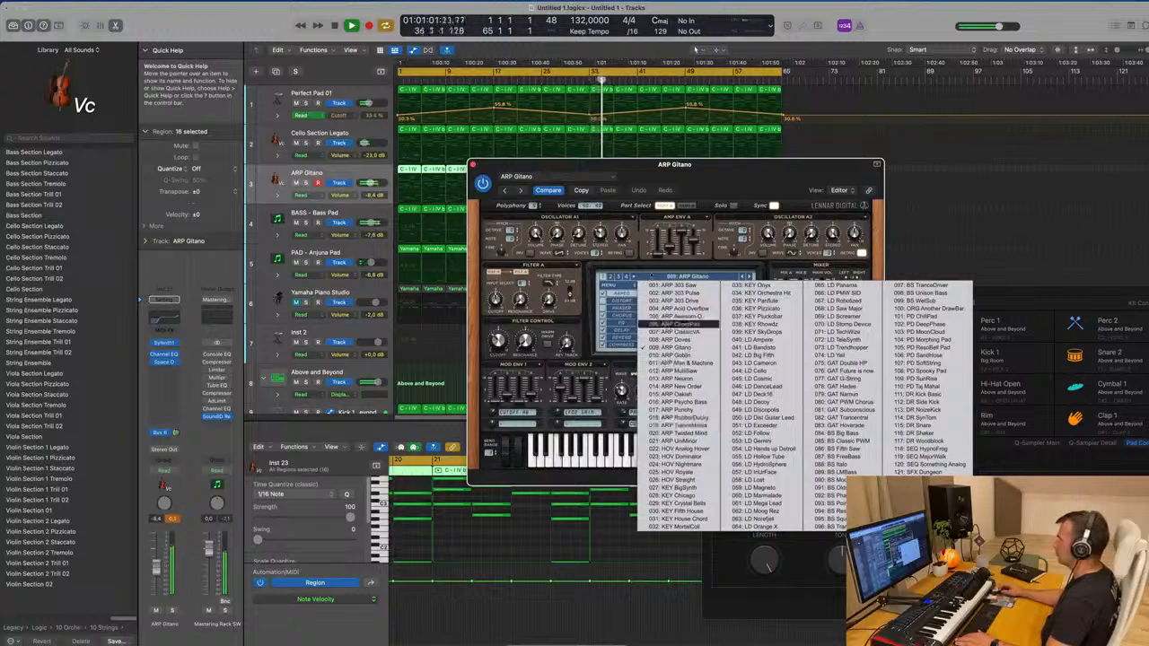
Return to bank 2, load ARP 1985 Dav&Len 2 and step forward past ARP Bermuda to preset 133
{"action": "left_click", "coordinate": [612, 277]}
{"action": "left_click", "coordinate": [650, 278]}
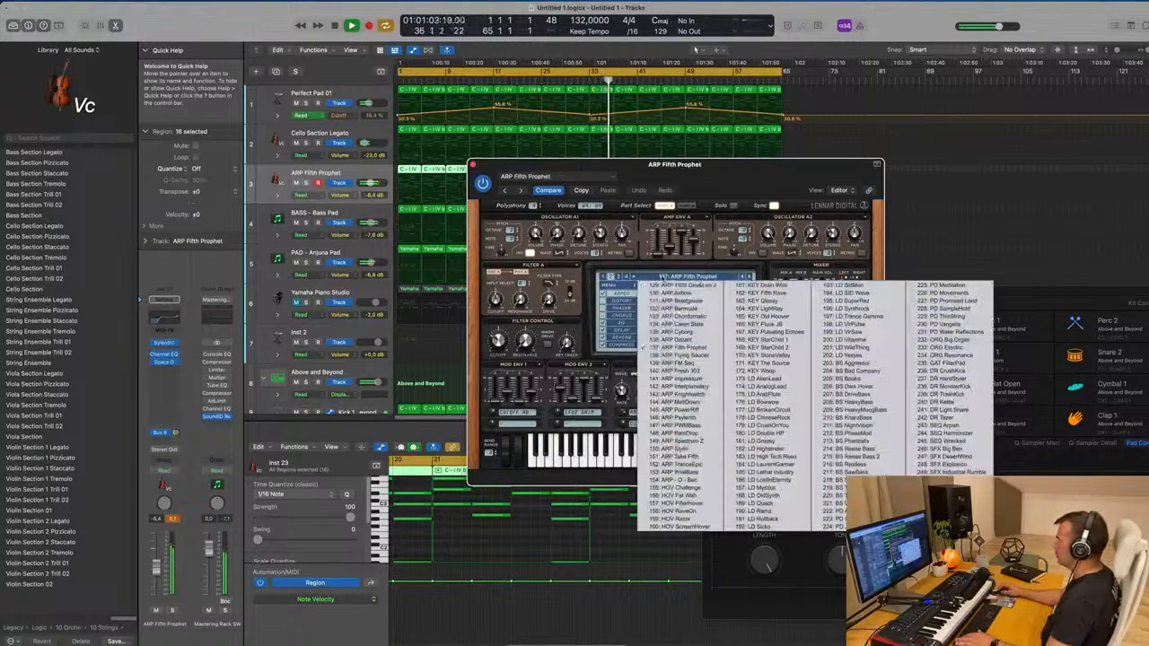
{"action": "left_click", "coordinate": [745, 285]}
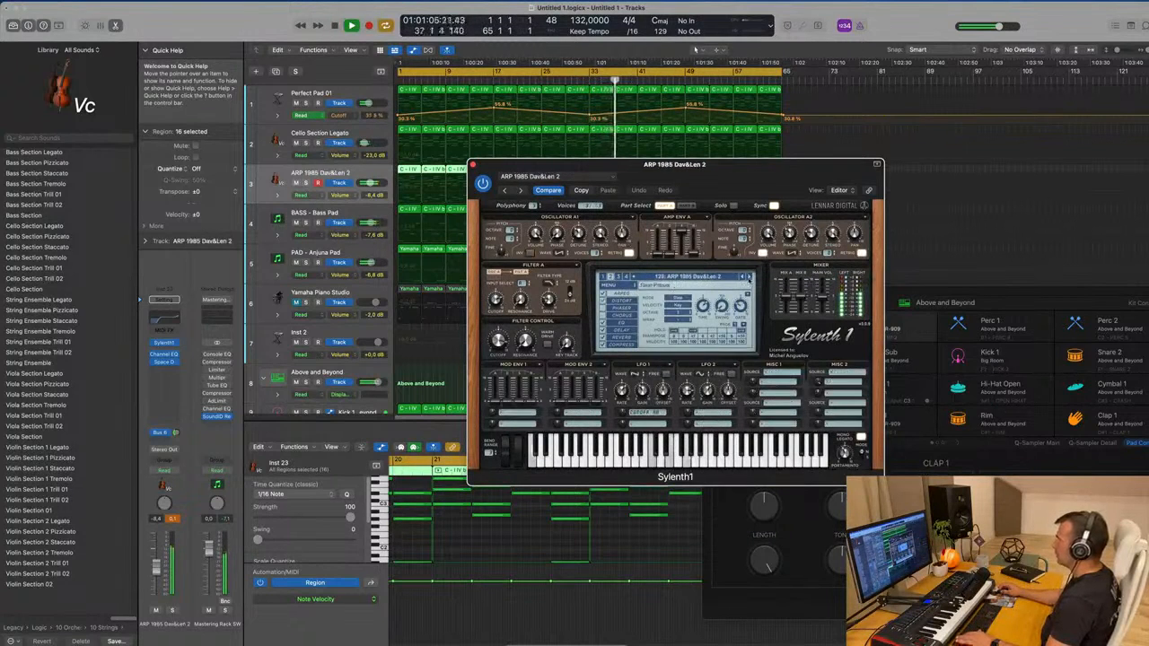
{"action": "left_click", "coordinate": [749, 278]}
{"action": "left_click", "coordinate": [749, 279]}
{"action": "left_click", "coordinate": [750, 278]}
{"action": "left_click", "coordinate": [749, 278]}
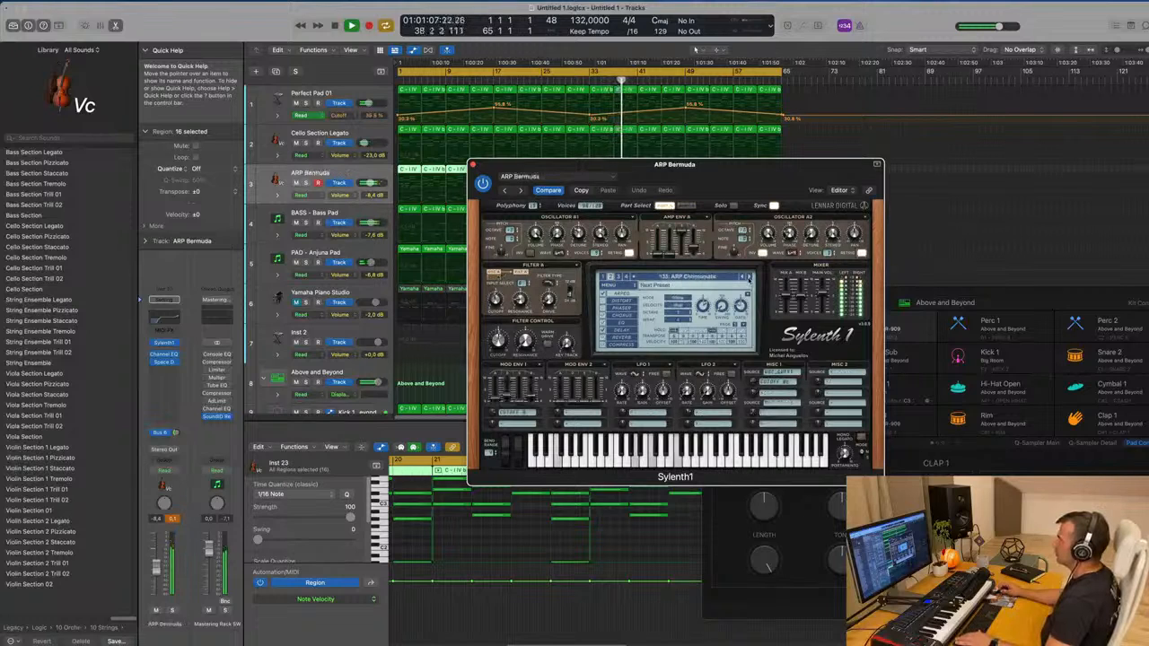
Audition the following presets from ARP Clean Slate through ARP Cyborg, ARP Fifth Prophet and ARP FM Seq to preset 141
{"action": "left_click", "coordinate": [749, 279]}
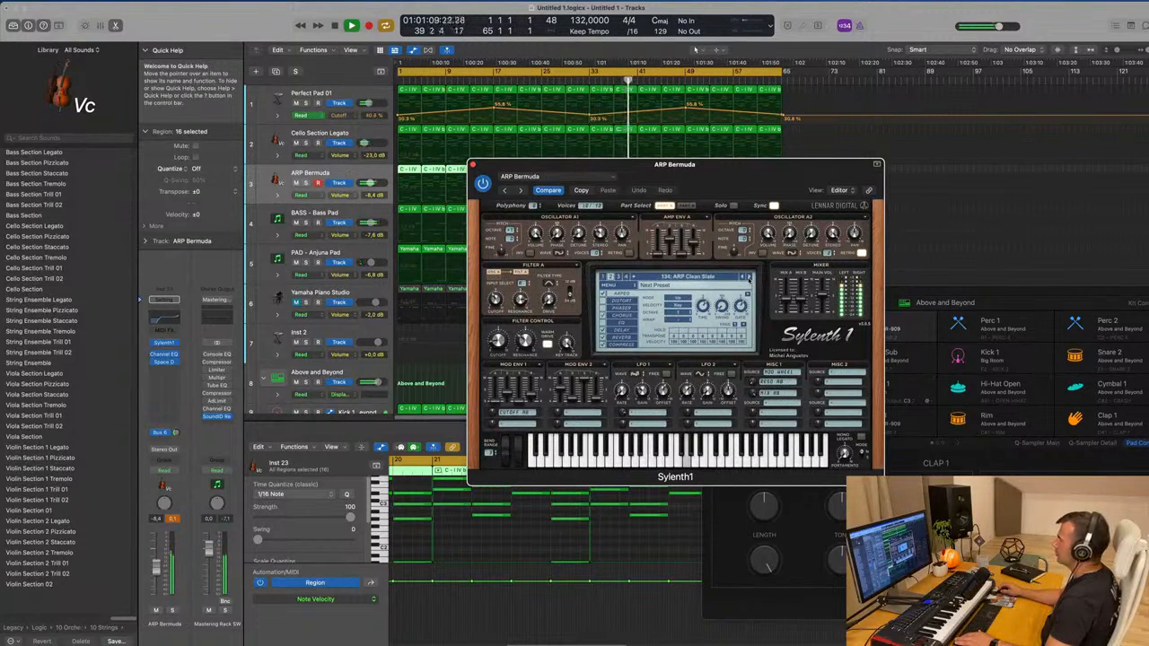
{"action": "left_click", "coordinate": [749, 278]}
{"action": "left_click", "coordinate": [750, 279]}
{"action": "left_click", "coordinate": [749, 278]}
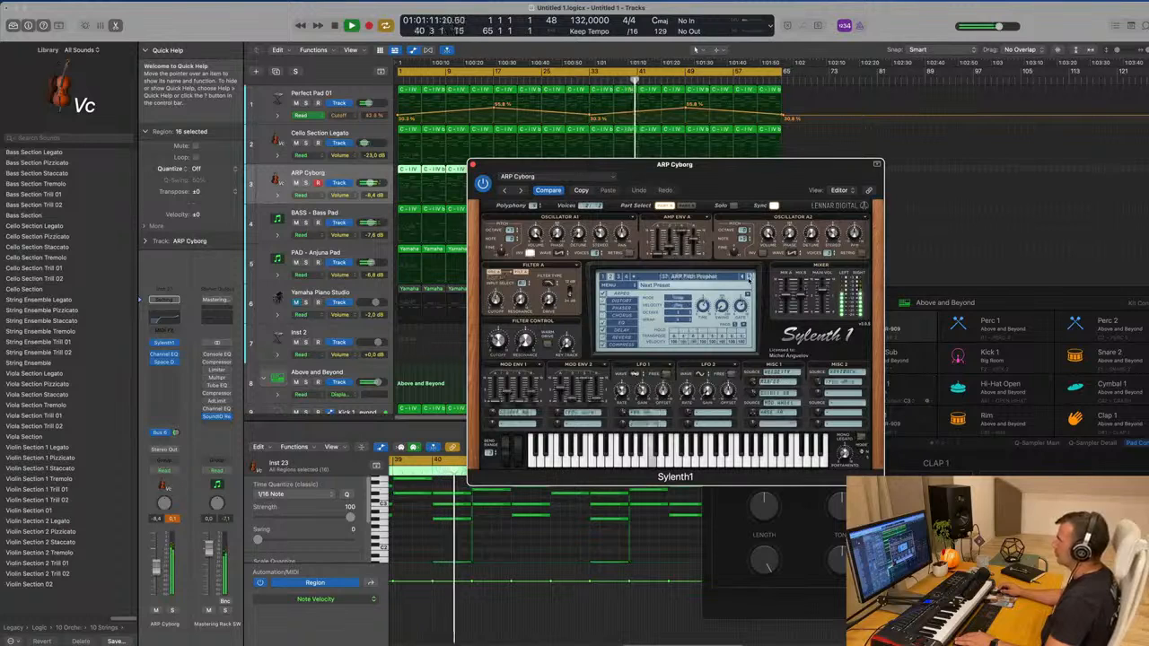
{"action": "left_click", "coordinate": [749, 278]}
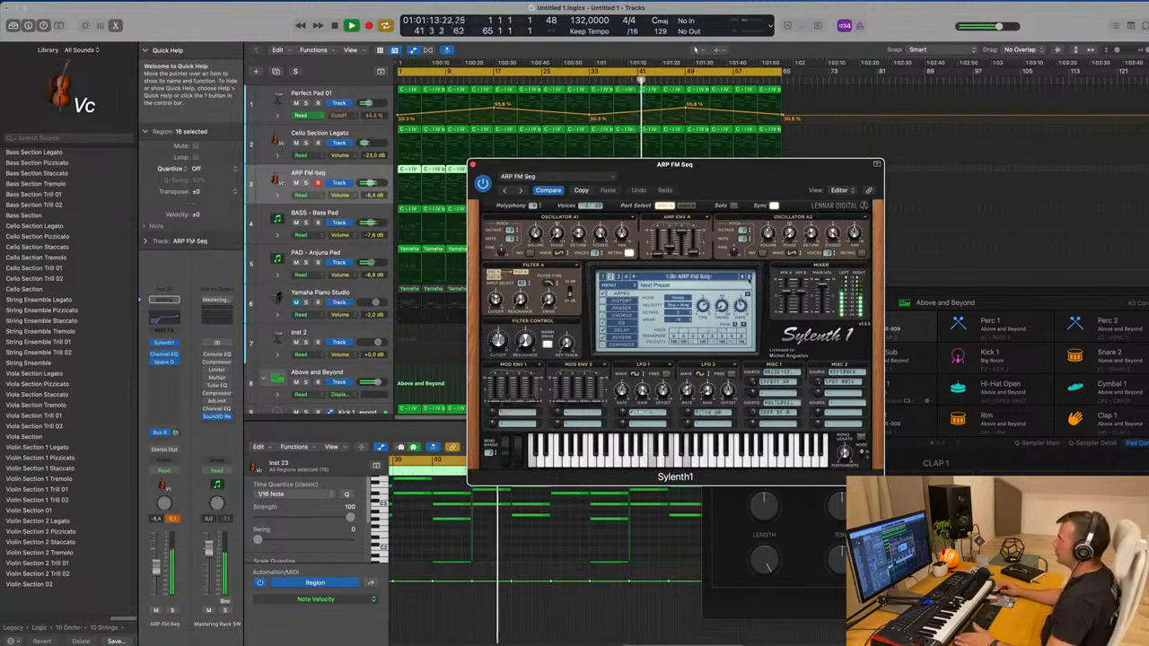
{"action": "left_click", "coordinate": [749, 279]}
{"action": "left_click", "coordinate": [750, 278]}
{"action": "left_click", "coordinate": [750, 278]}
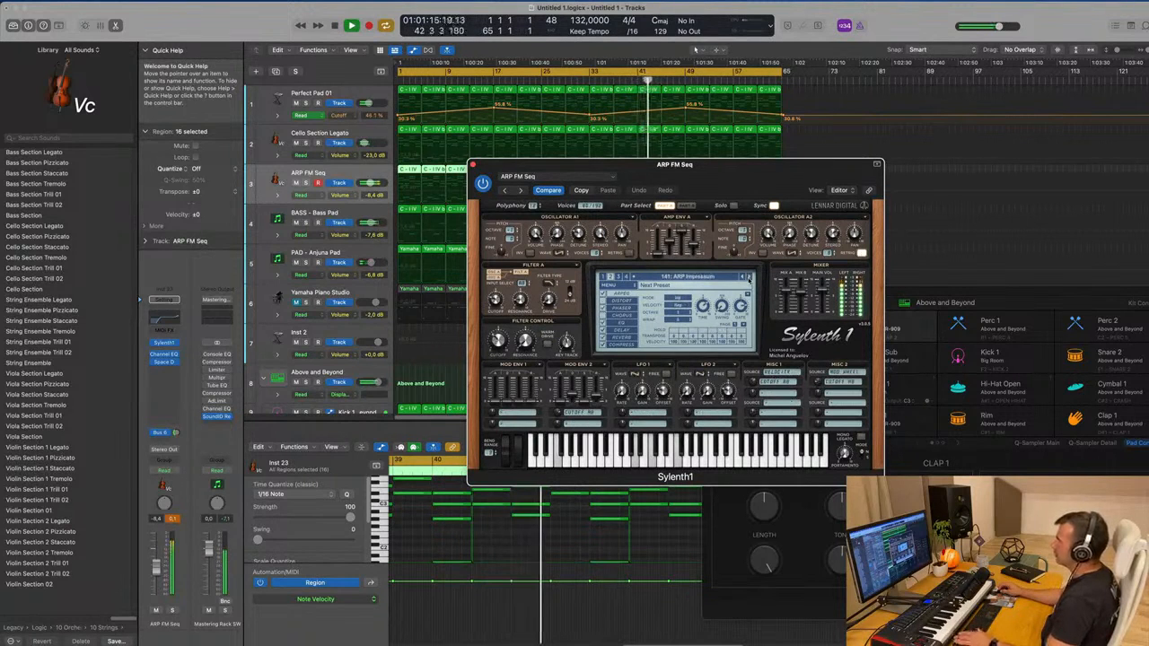
Continue forward from ARP Interplanetary through ARP MeltDown, auditioning up to ARP PowerRiff
{"action": "left_click", "coordinate": [750, 278]}
{"action": "left_click", "coordinate": [749, 278]}
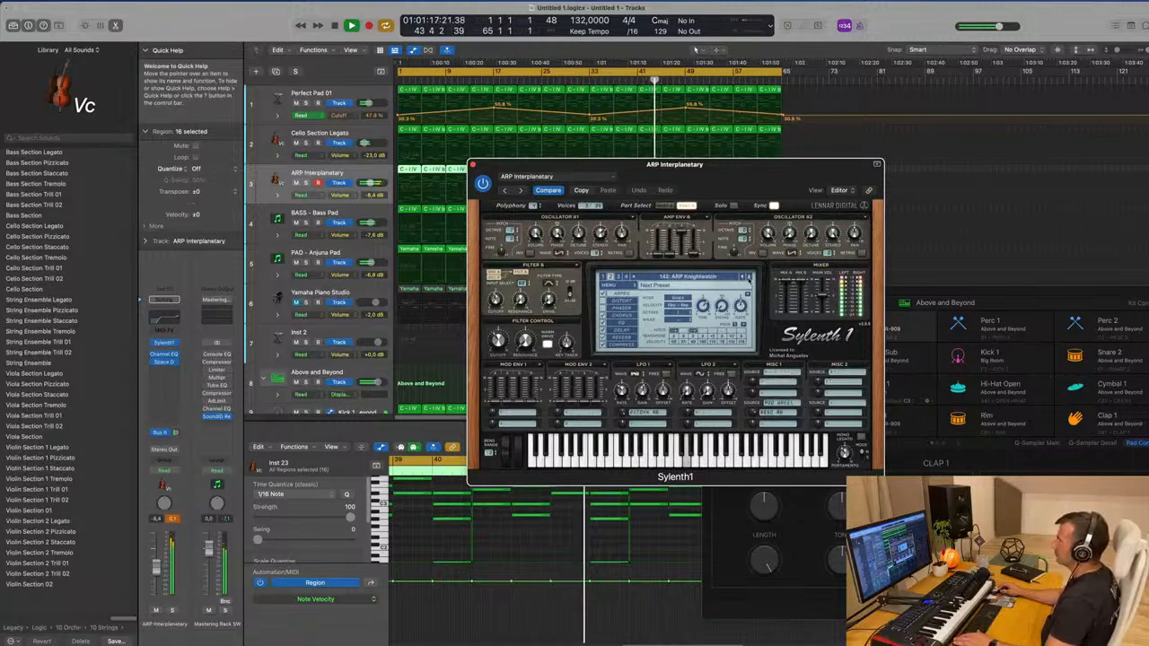
{"action": "left_click", "coordinate": [749, 279]}
{"action": "left_click", "coordinate": [750, 279]}
{"action": "left_click", "coordinate": [750, 278]}
{"action": "left_click", "coordinate": [749, 278]}
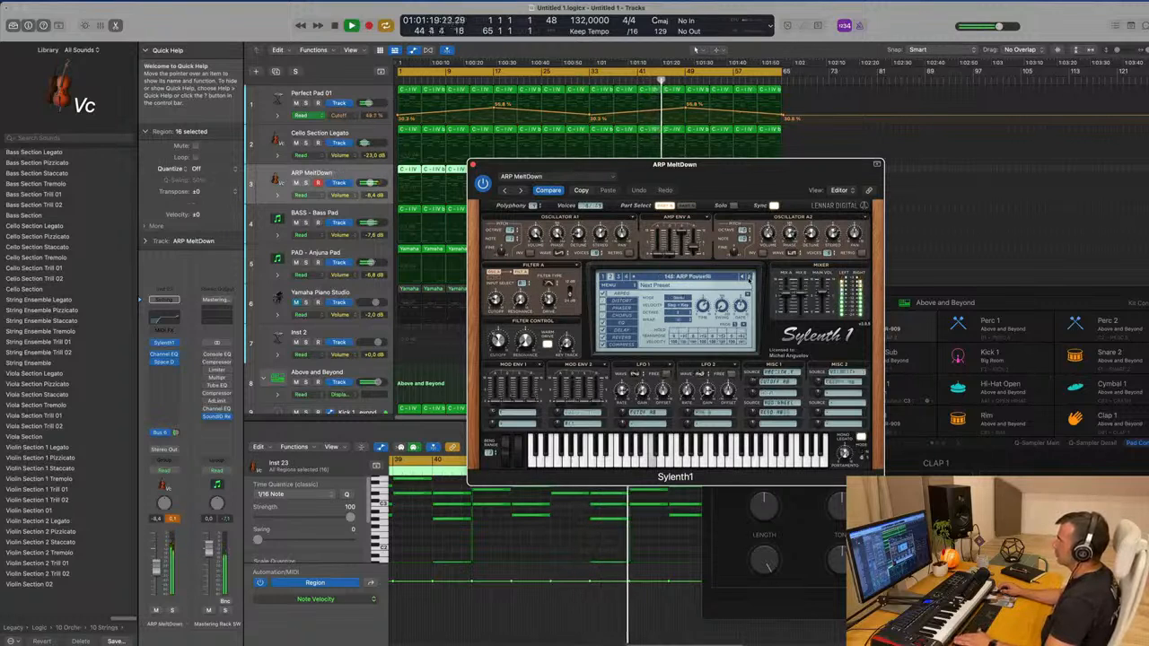
{"action": "left_click", "coordinate": [746, 278]}
{"action": "left_click", "coordinate": [746, 277]}
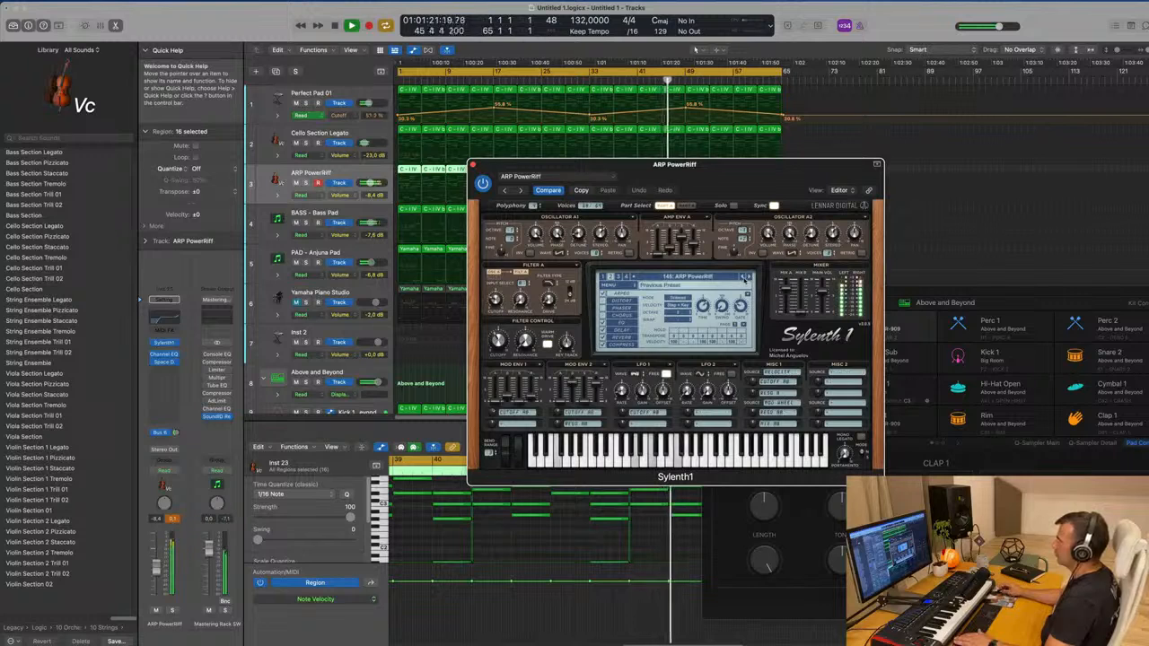
Step forward through ARP PWMBass, ARP Stylin and ARP Take Fifth to load ARP TranceEpic
{"action": "left_click", "coordinate": [749, 277]}
{"action": "left_click", "coordinate": [750, 278]}
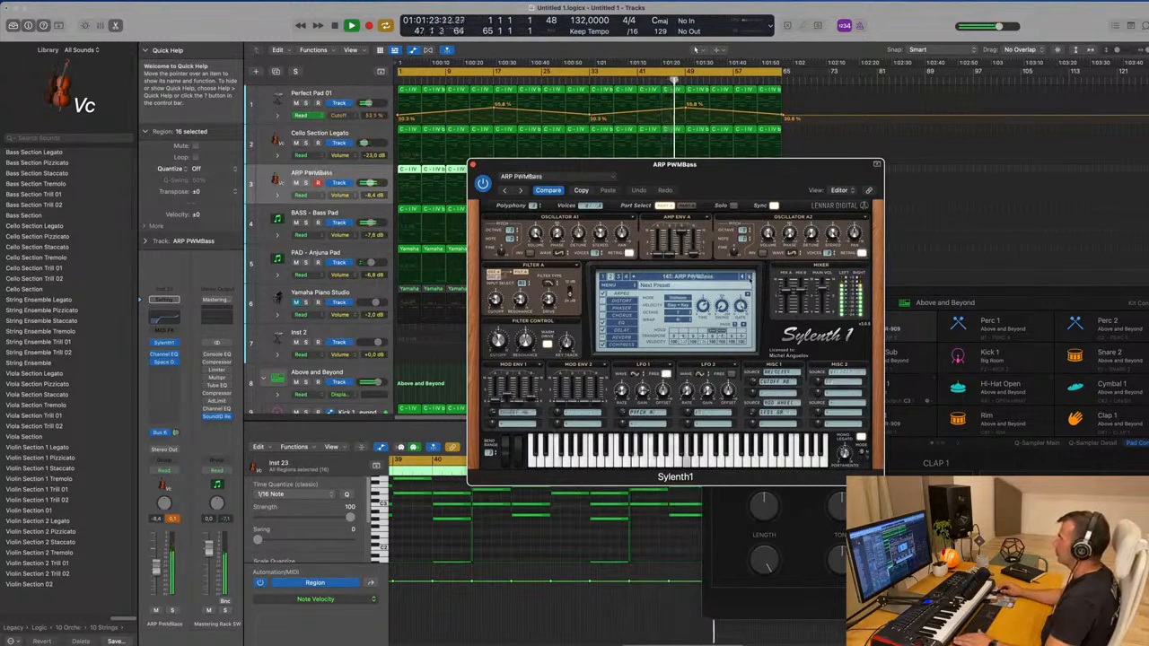
{"action": "left_click", "coordinate": [749, 277]}
{"action": "left_click", "coordinate": [750, 278]}
{"action": "left_click", "coordinate": [749, 277]}
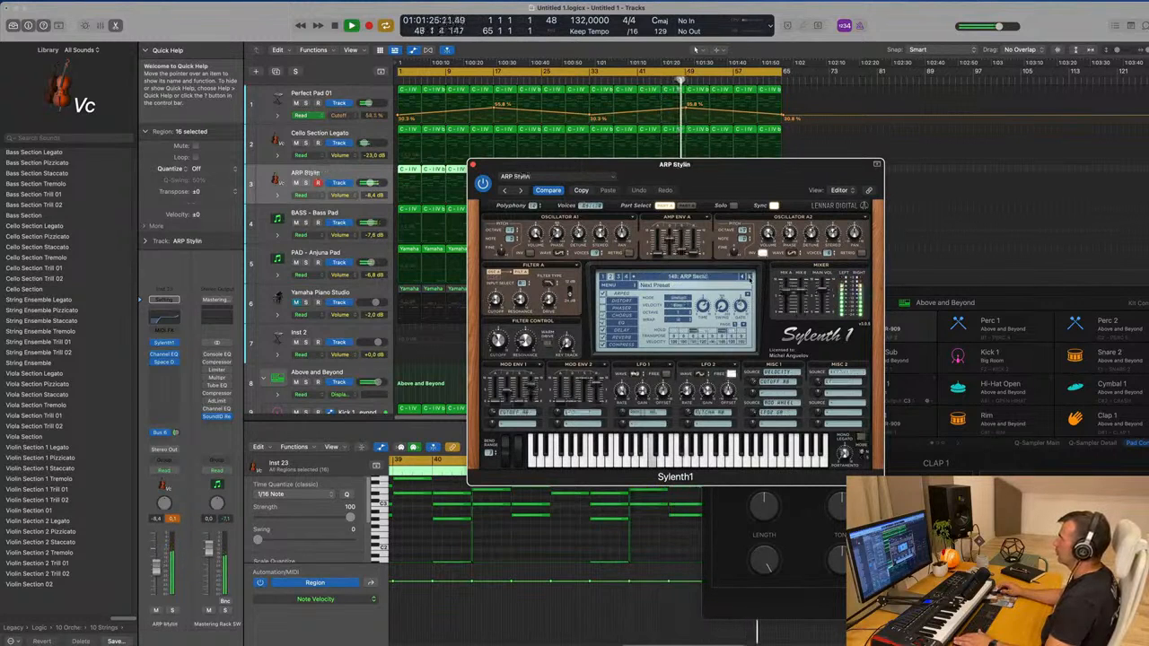
{"action": "left_click", "coordinate": [750, 277]}
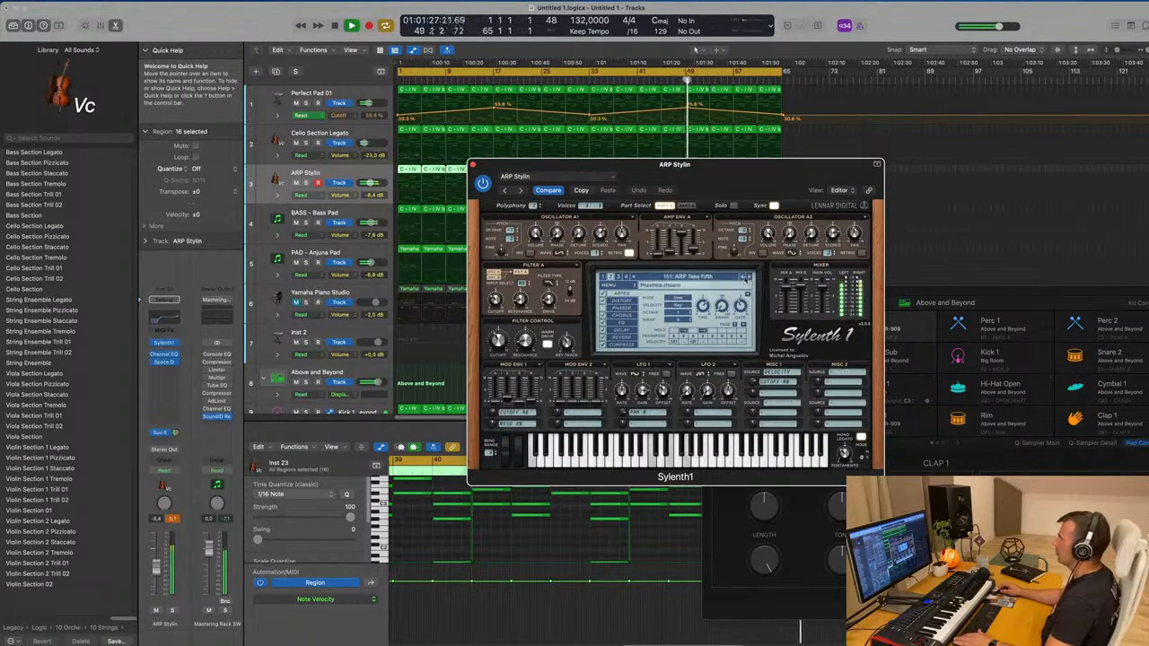
{"action": "left_click", "coordinate": [747, 278]}
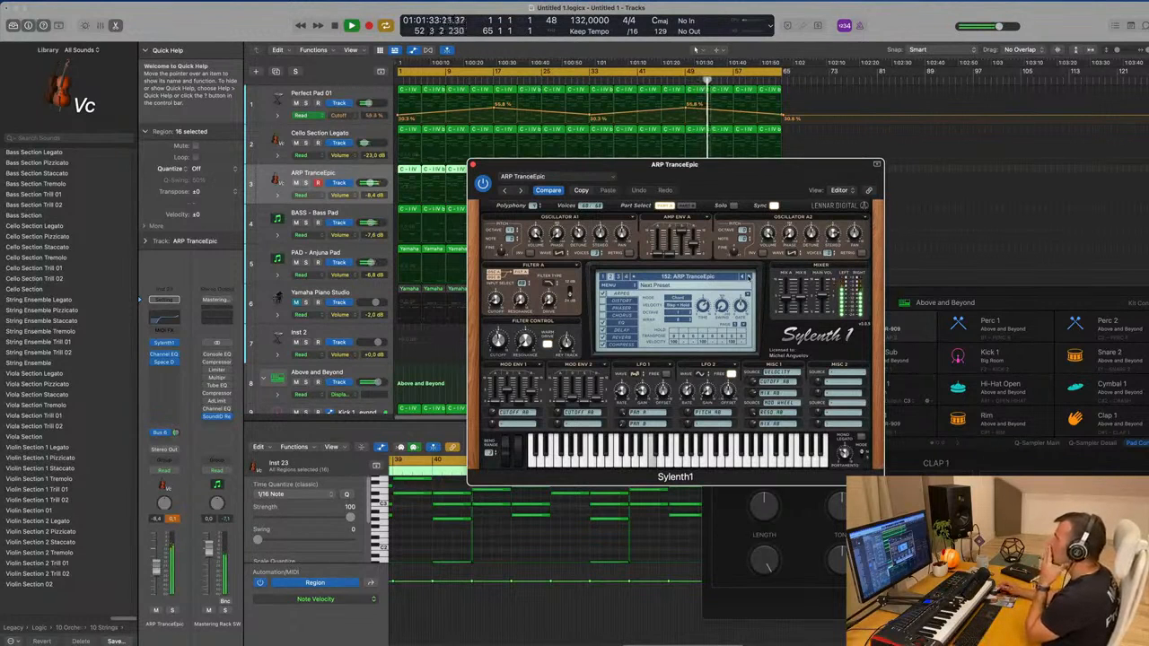
Audition ARP WireBass and HOV Challenge for comparison, and go back to ARP TranceEpic
{"action": "left_click", "coordinate": [747, 277]}
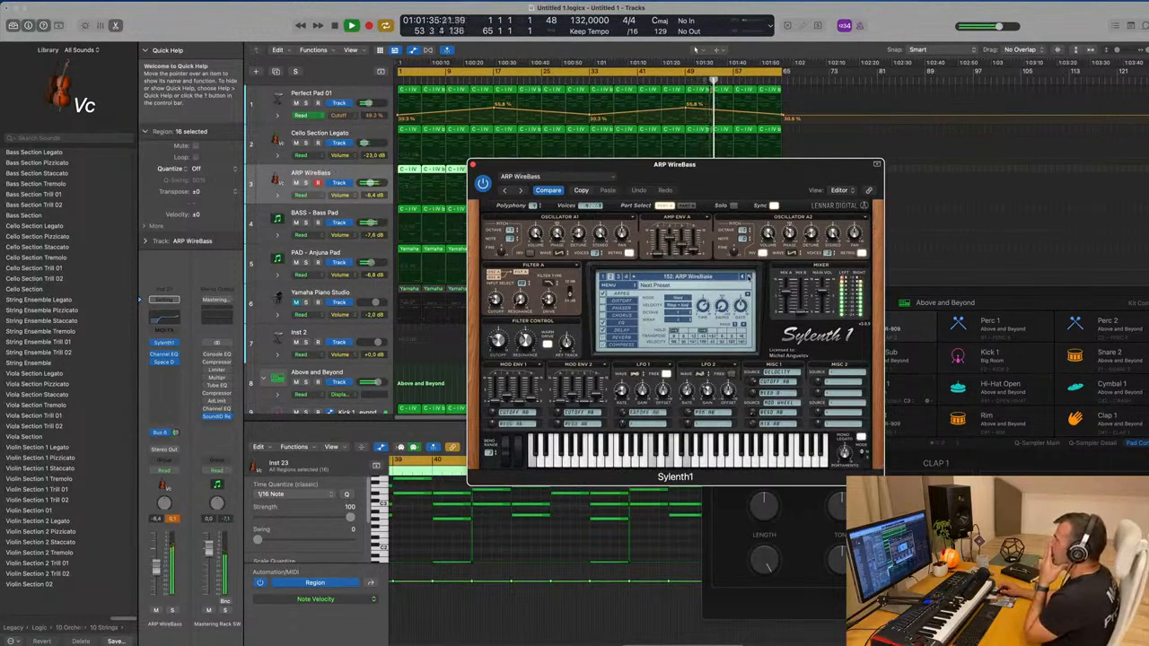
{"action": "left_click", "coordinate": [747, 277]}
{"action": "left_click", "coordinate": [747, 277]}
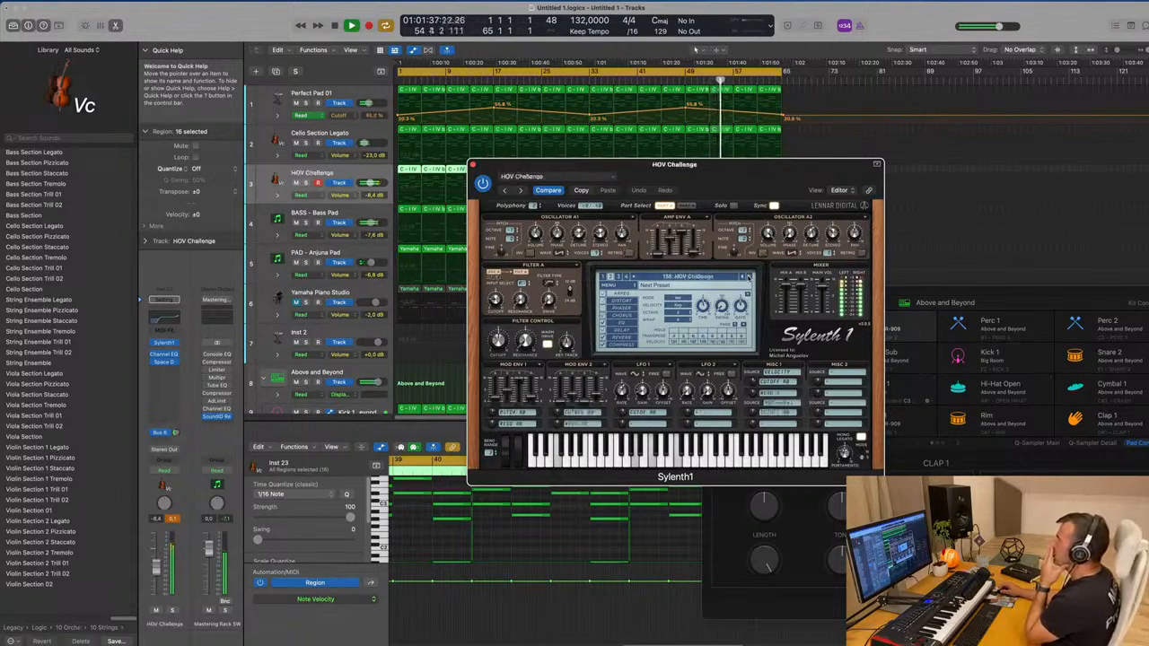
{"action": "left_click", "coordinate": [741, 277]}
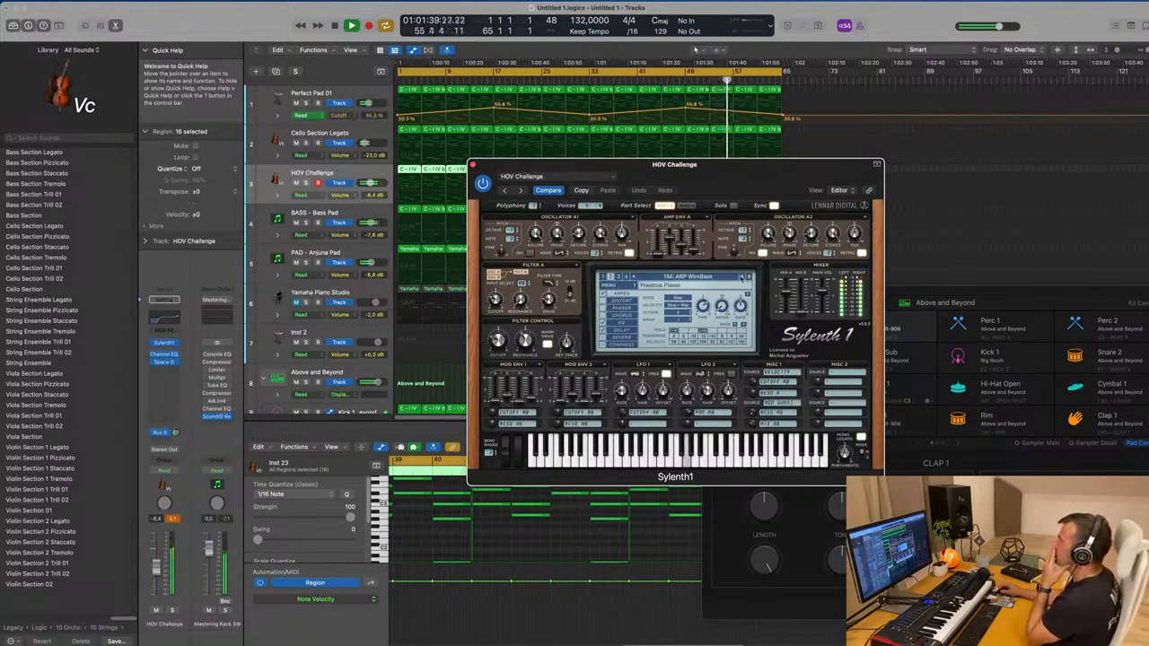
{"action": "left_click", "coordinate": [742, 277]}
Try the Up arpeggiator mode on ARP TranceEpic and set the mode back to Chord
{"action": "left_click_drag", "start_coordinate": [782, 184], "coordinate": [764, 235]}
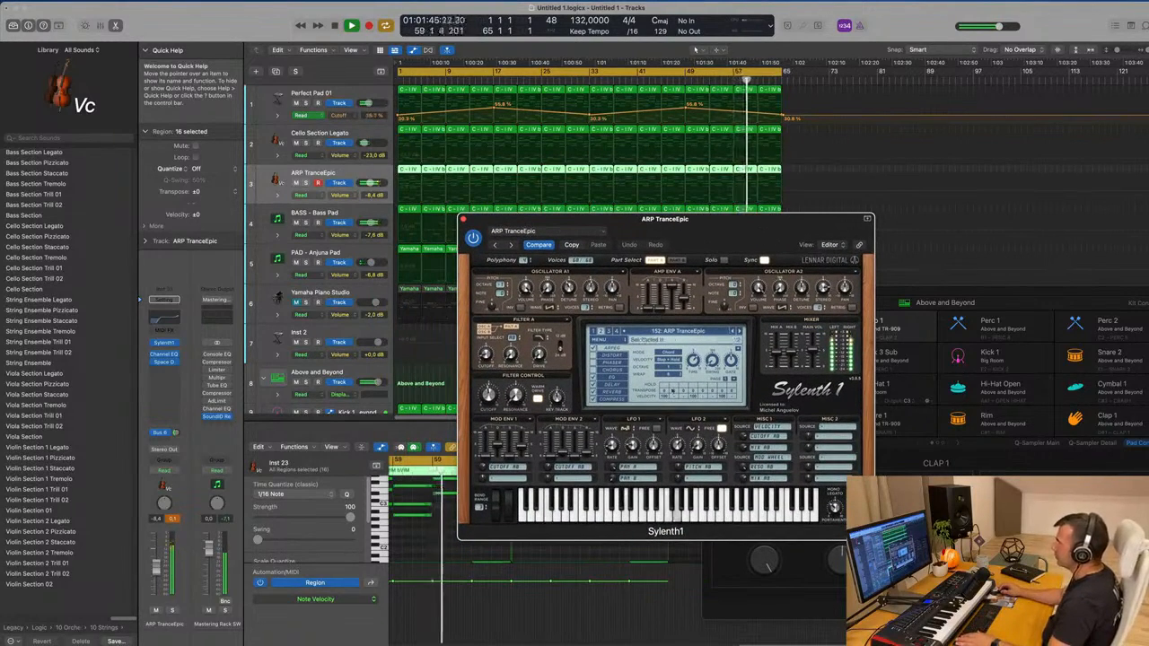
{"action": "left_click", "coordinate": [670, 353]}
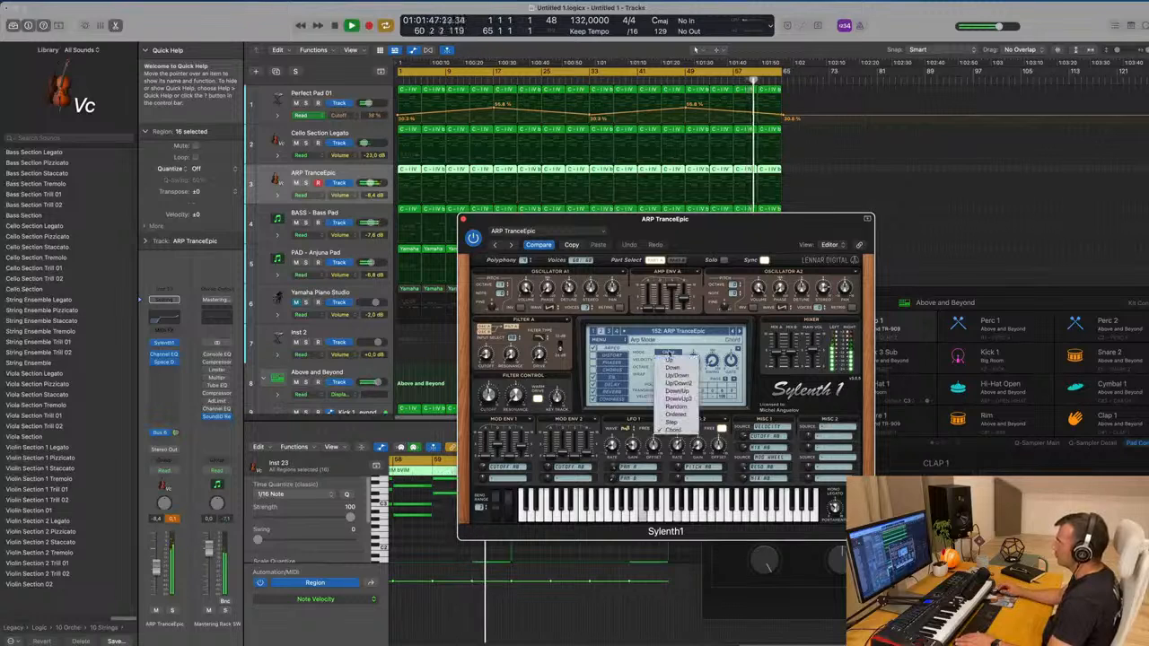
{"action": "left_click", "coordinate": [669, 360]}
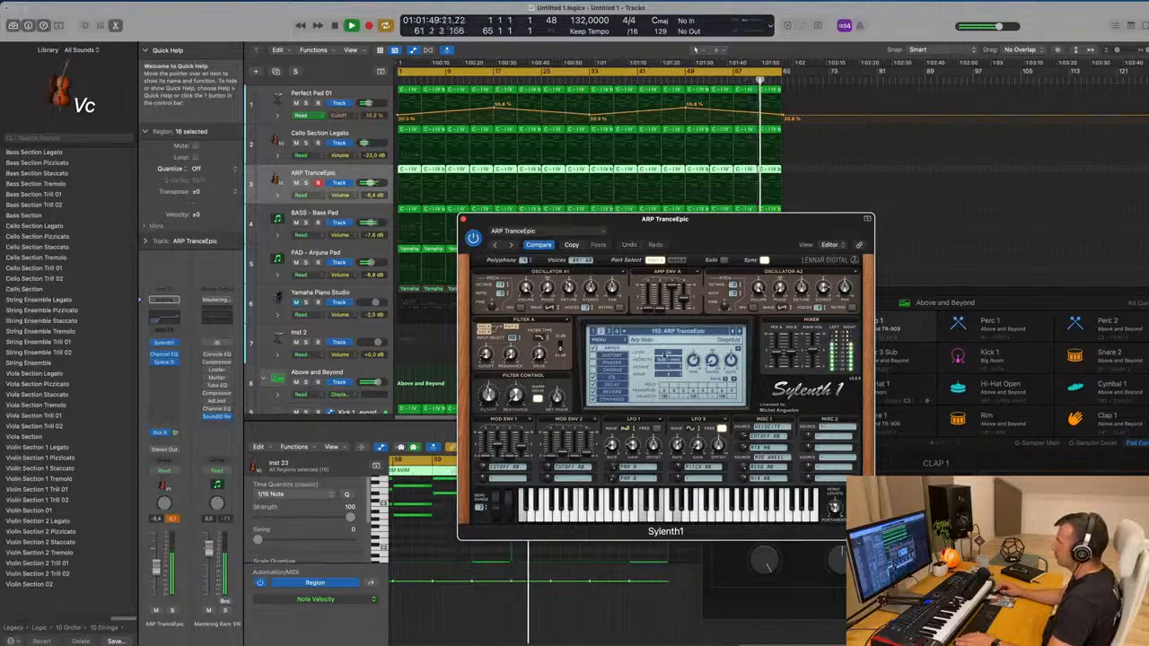
{"action": "left_click", "coordinate": [670, 353]}
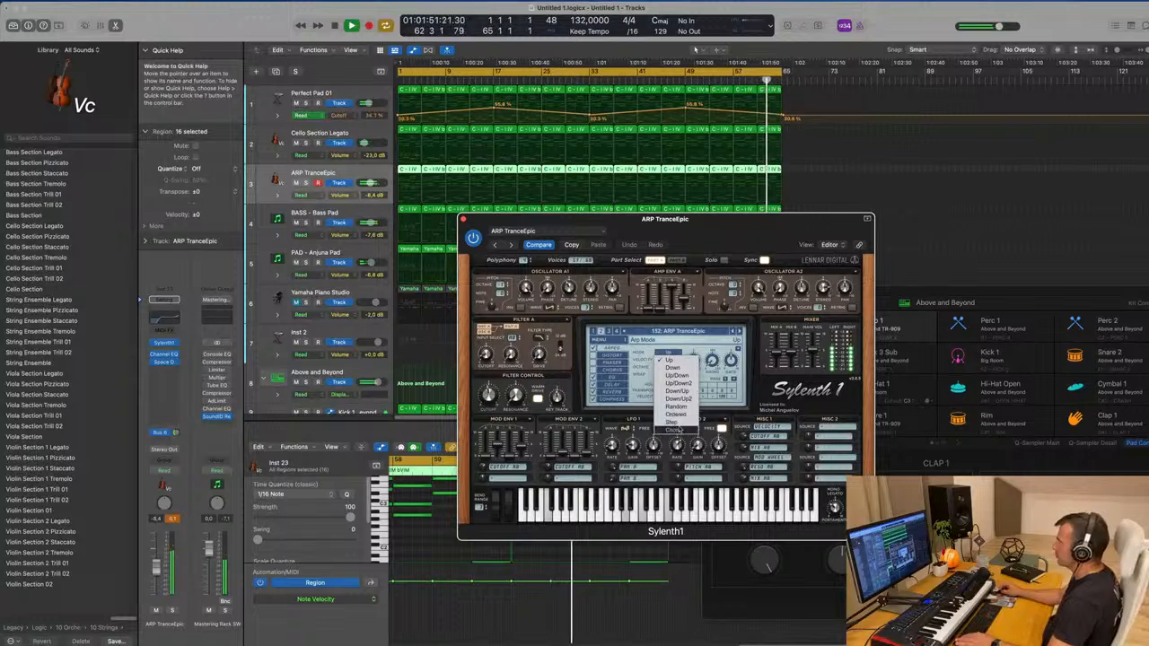
{"action": "left_click", "coordinate": [678, 430]}
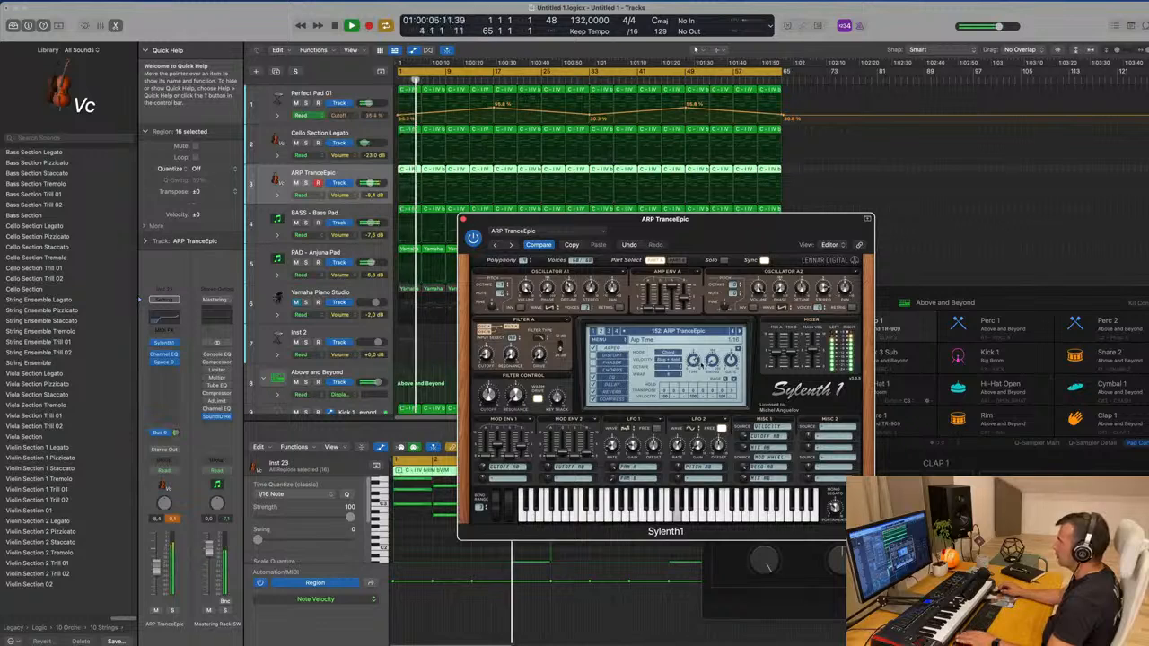
Duplicate the ARP TranceEpic track with its instrument settings and keep the Sylenth1 window clear of the track area
{"action": "key", "text": "v"}
{"action": "key", "text": "Return"}
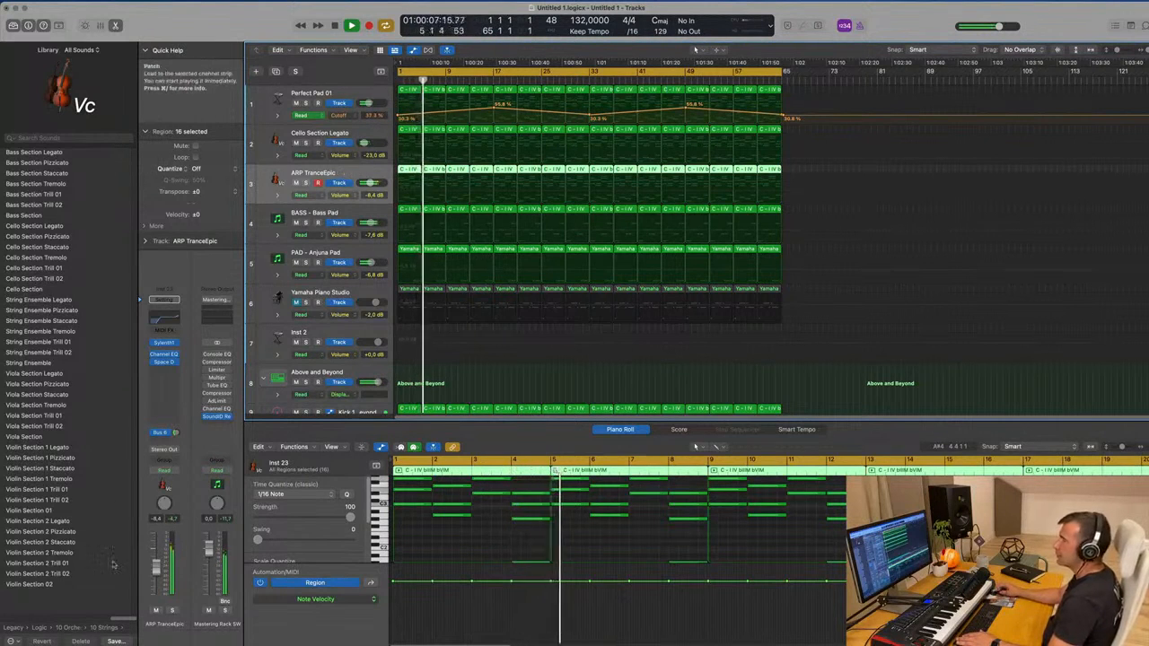
{"action": "left_click", "coordinate": [165, 343]}
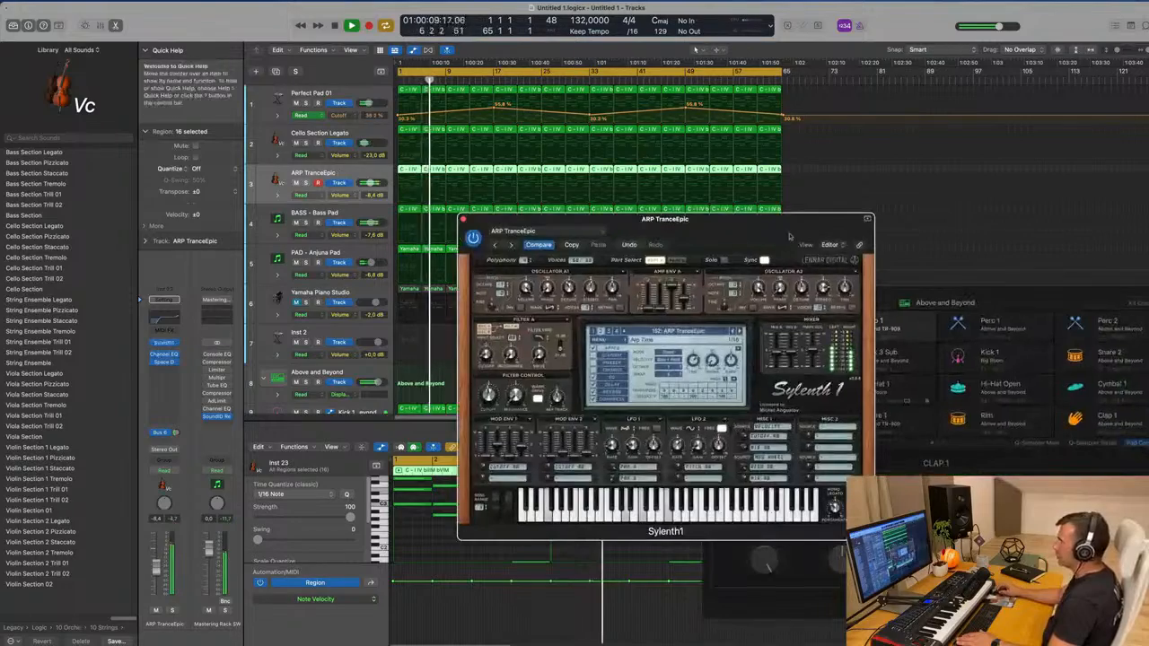
{"action": "left_click_drag", "start_coordinate": [745, 222], "coordinate": [886, 139]}
{"action": "left_click", "coordinate": [285, 176]}
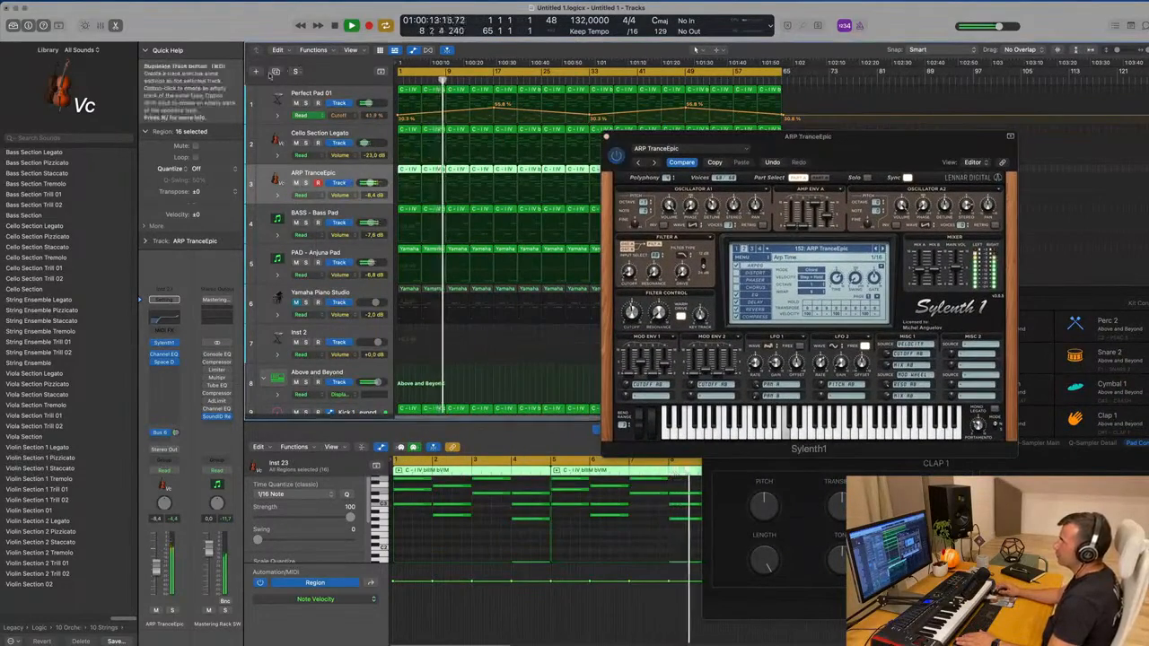
{"action": "left_click", "coordinate": [275, 71]}
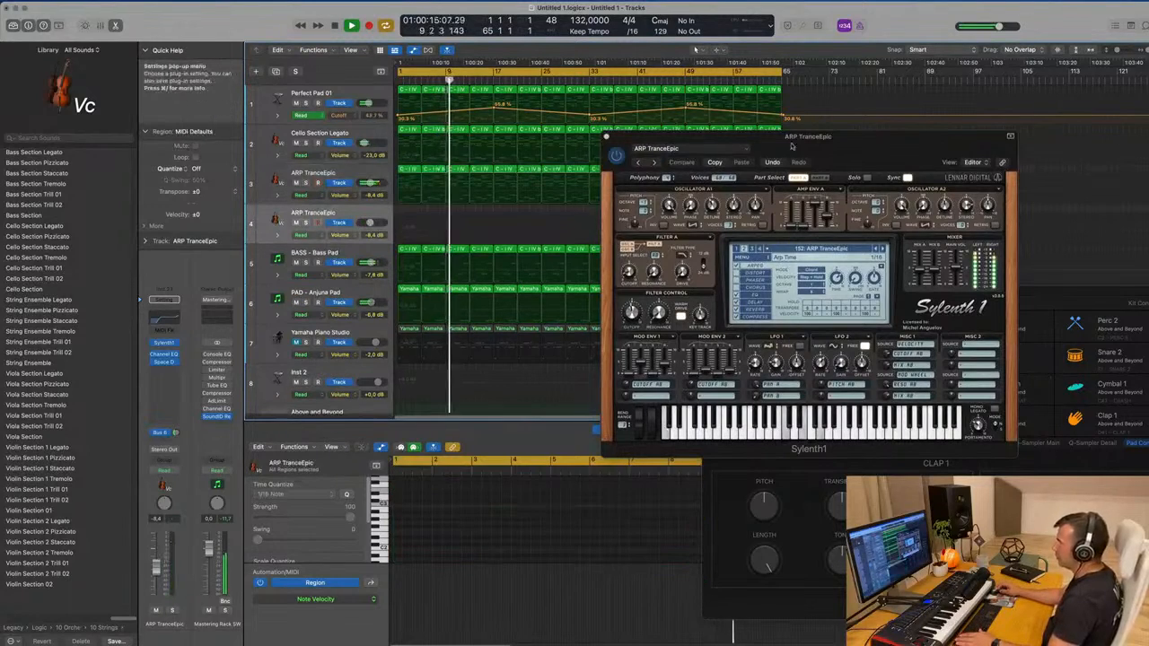
{"action": "left_click_drag", "start_coordinate": [787, 138], "coordinate": [945, 124]}
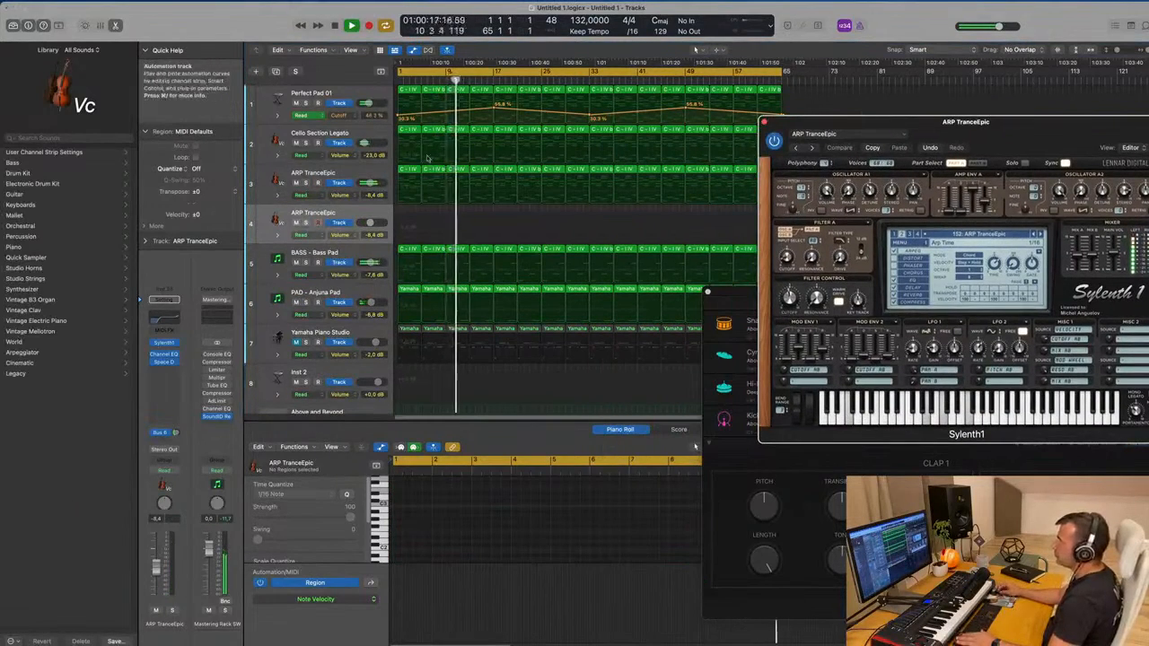
Mute the original ARP TranceEpic track and replace Sylenth1 with Alchemy on the duplicated track
{"action": "left_click", "coordinate": [296, 183]}
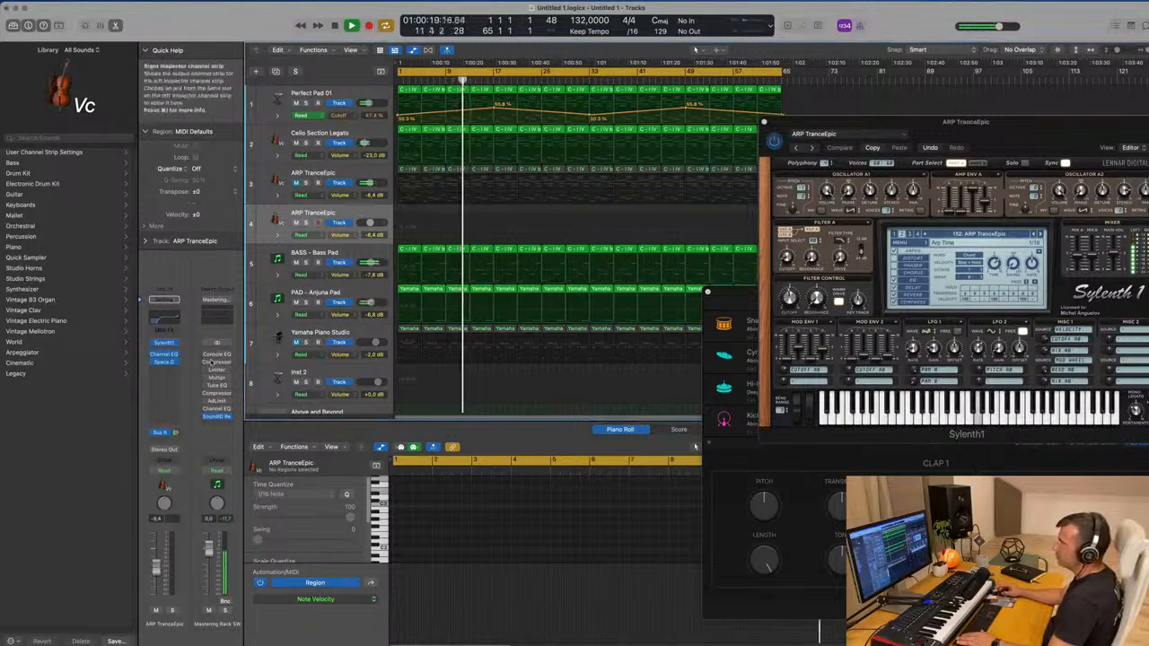
{"action": "left_click", "coordinate": [173, 346]}
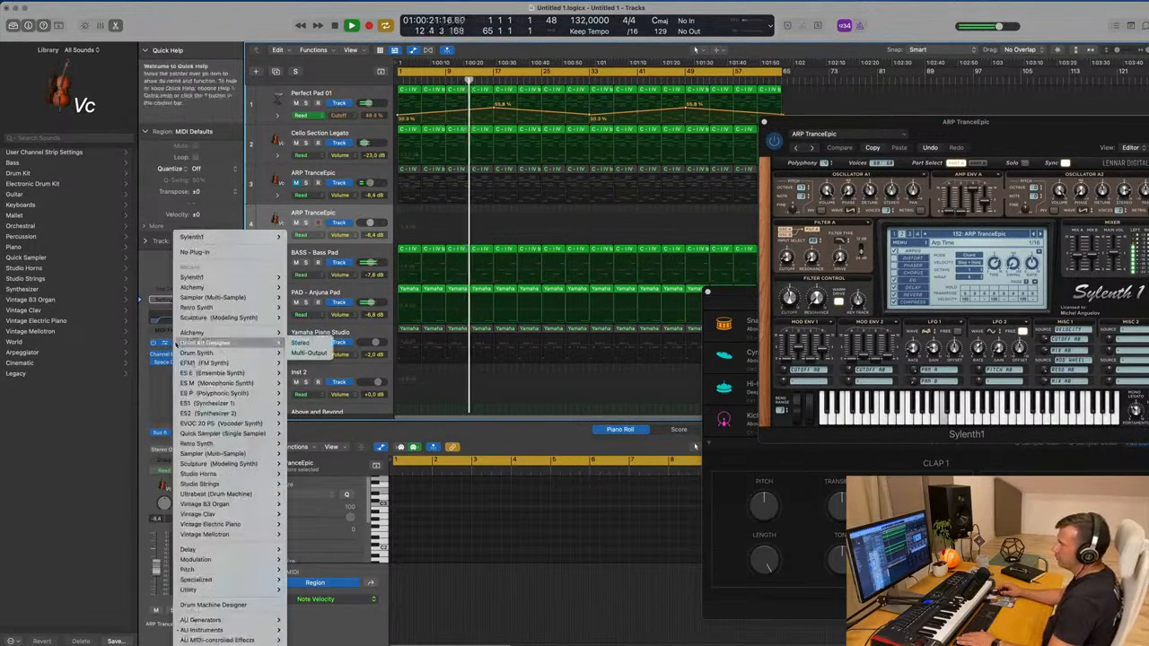
{"action": "left_click", "coordinate": [255, 288]}
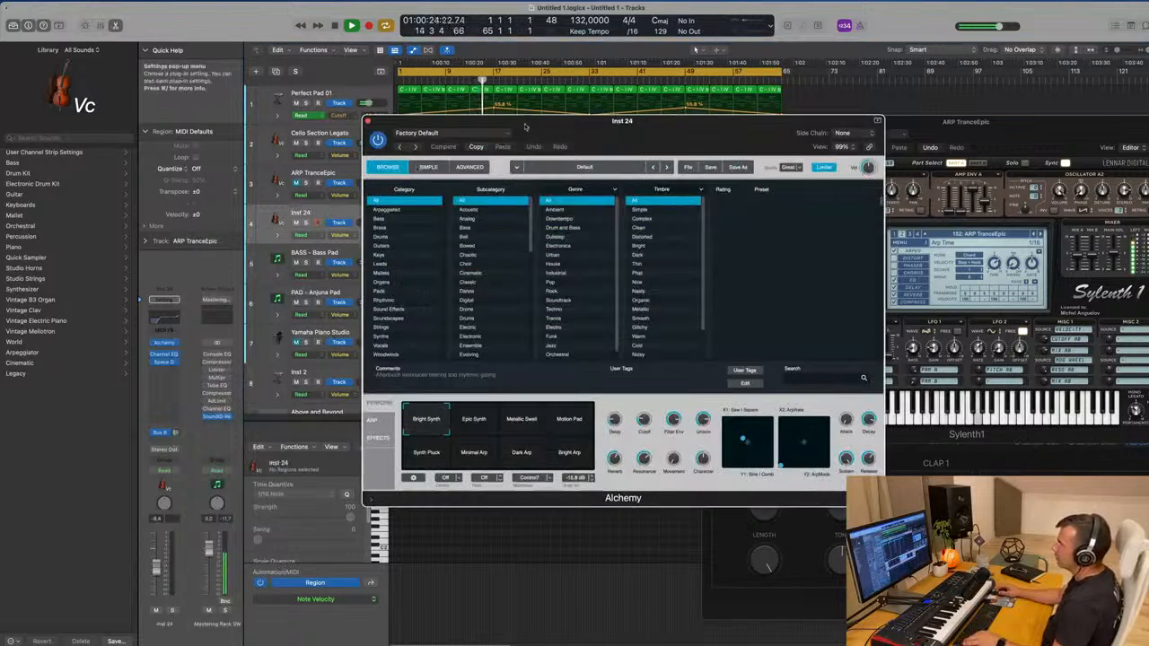
Copy all the MIDI regions from the ARP TranceEpic track to the new Alchemy track
{"action": "left_click", "coordinate": [380, 171]}
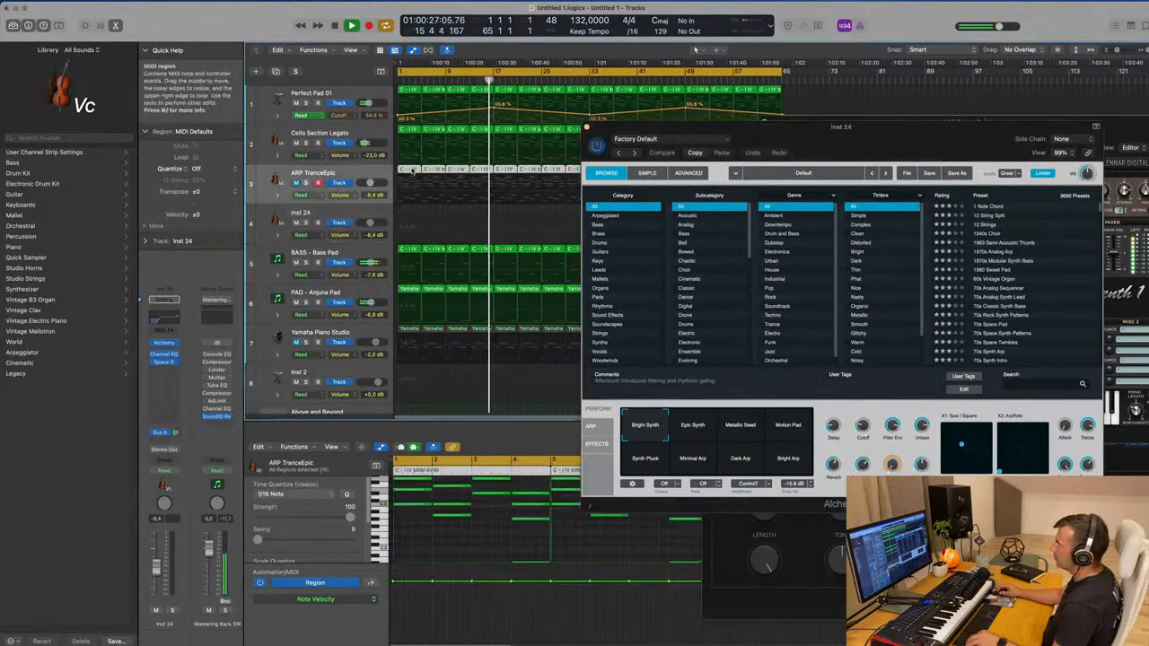
{"action": "left_click_drag", "start_coordinate": [403, 172], "coordinate": [408, 213]}
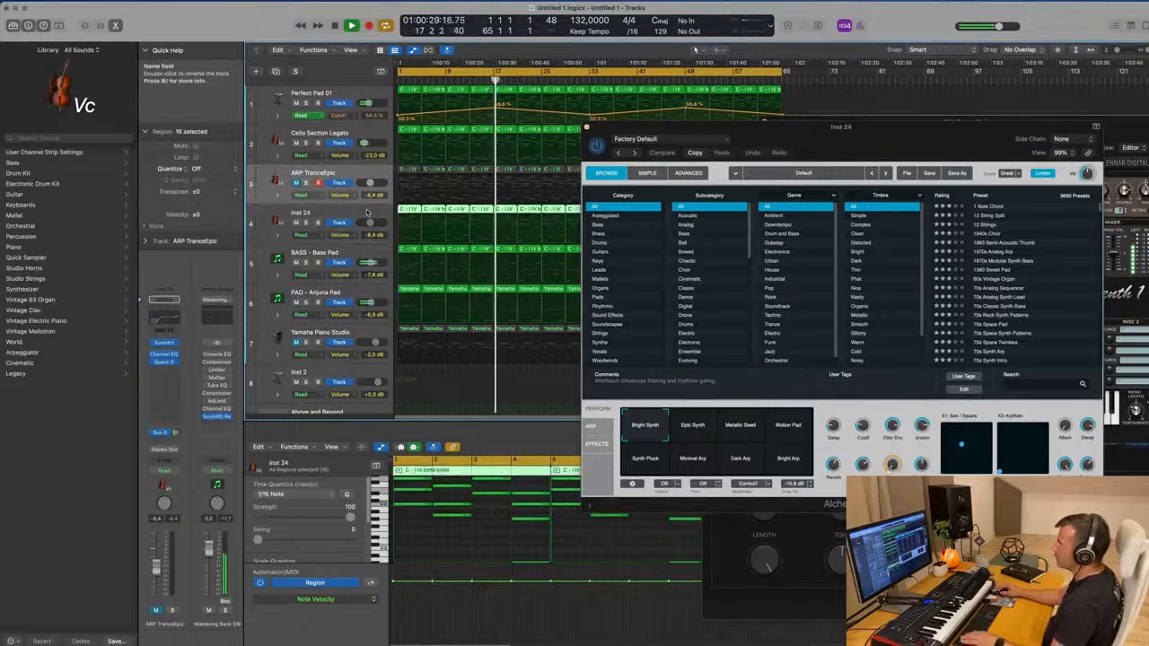
{"action": "left_click_drag", "start_coordinate": [728, 153], "coordinate": [426, 176]}
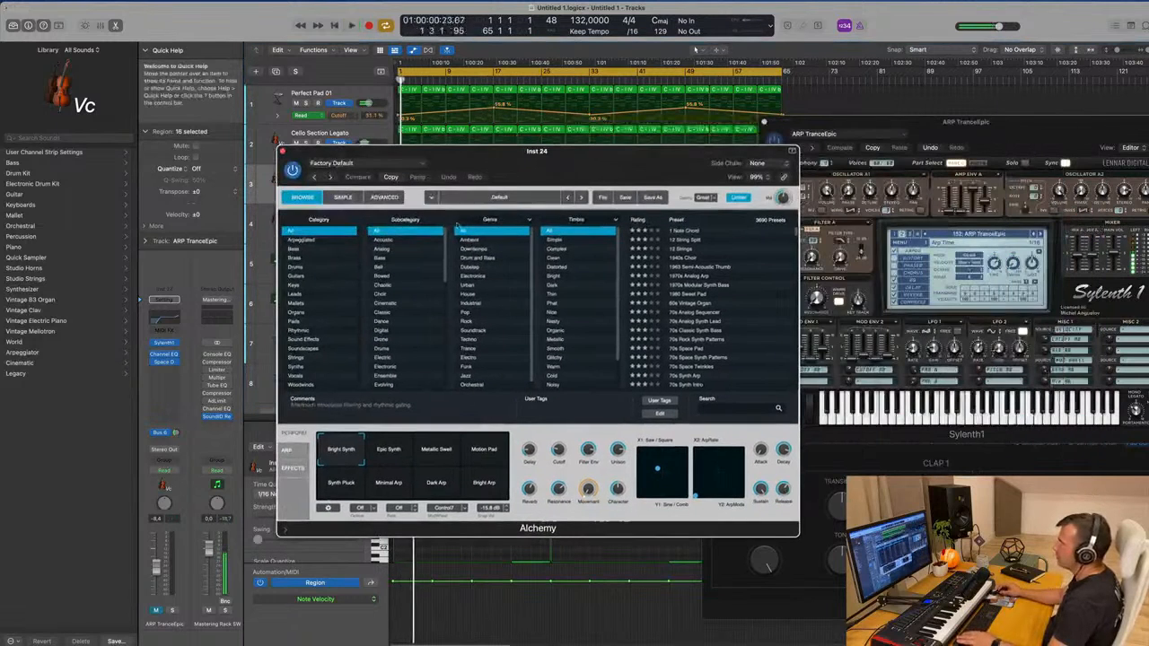
Filter the Alchemy presets to the Arpeggiated category and the Trance genre
{"action": "left_click", "coordinate": [302, 241]}
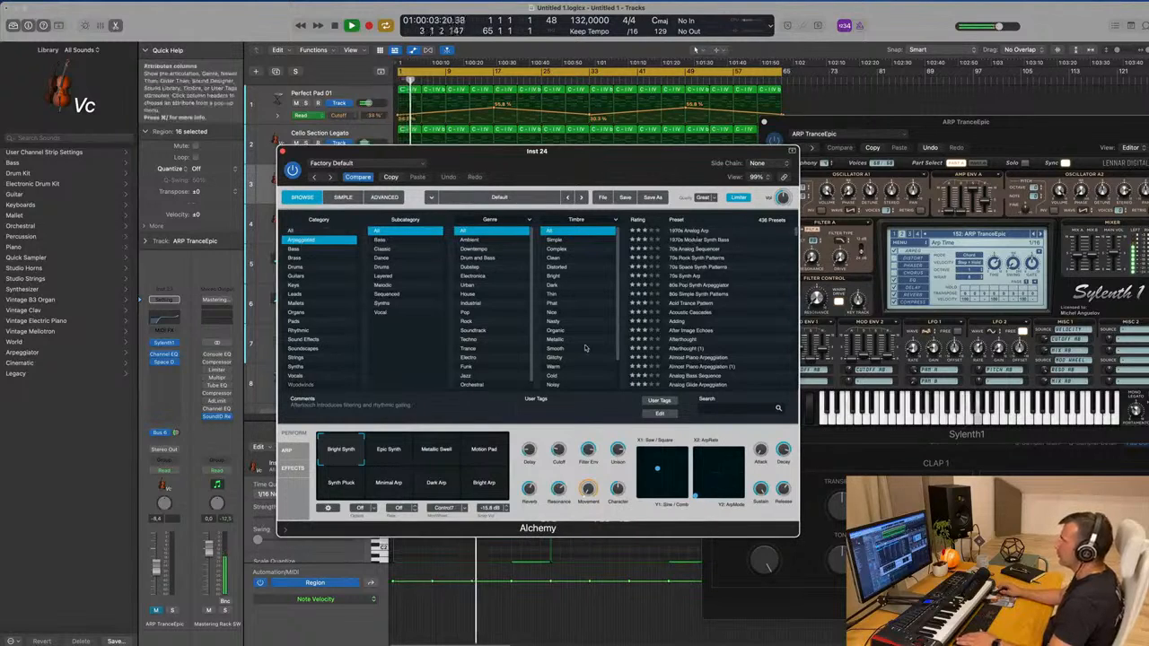
{"action": "scroll", "coordinate": [585, 348], "scroll_direction": "down", "scroll_amount": 1}
{"action": "left_click", "coordinate": [468, 349]}
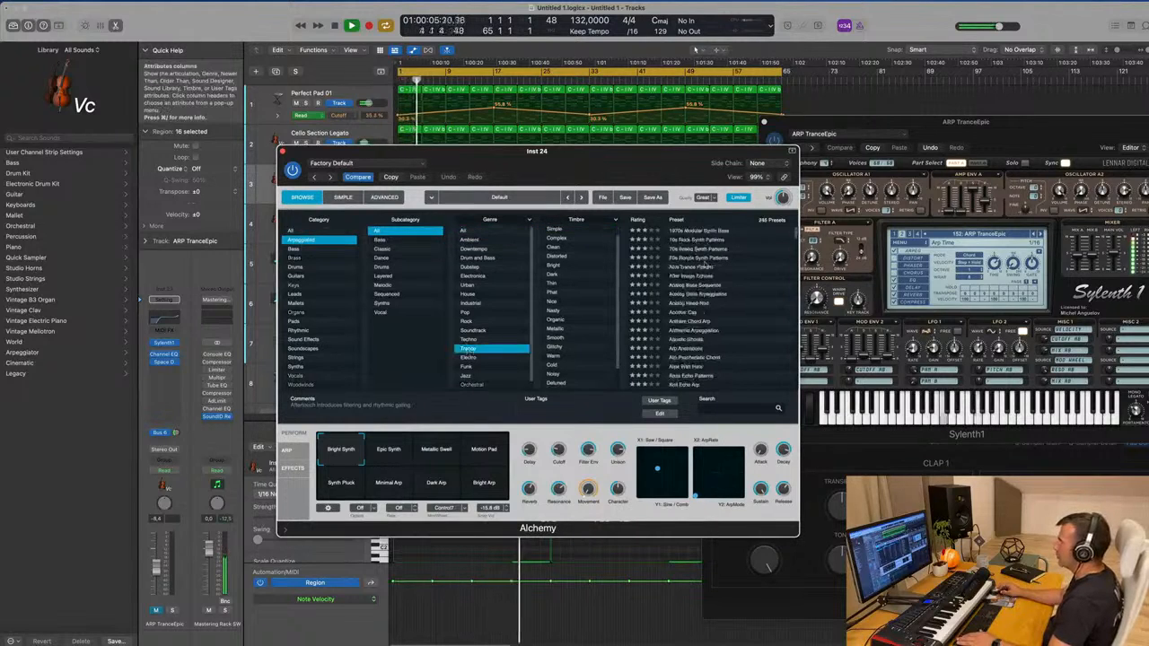
Audition 70s Rock, 70s Space and 80s Simple Synth Patterns, and raise the Alchemy track's volume to about -2.8 dB
{"action": "left_click", "coordinate": [694, 239]}
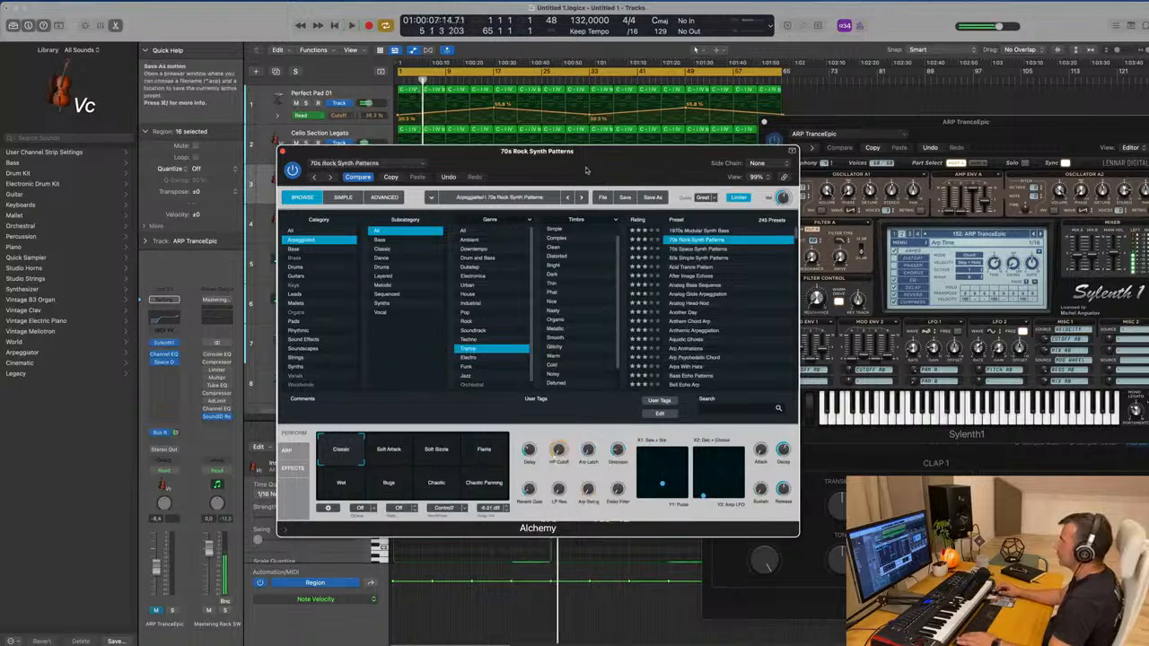
{"action": "left_click_drag", "start_coordinate": [513, 151], "coordinate": [696, 146]}
{"action": "left_click", "coordinate": [875, 245]}
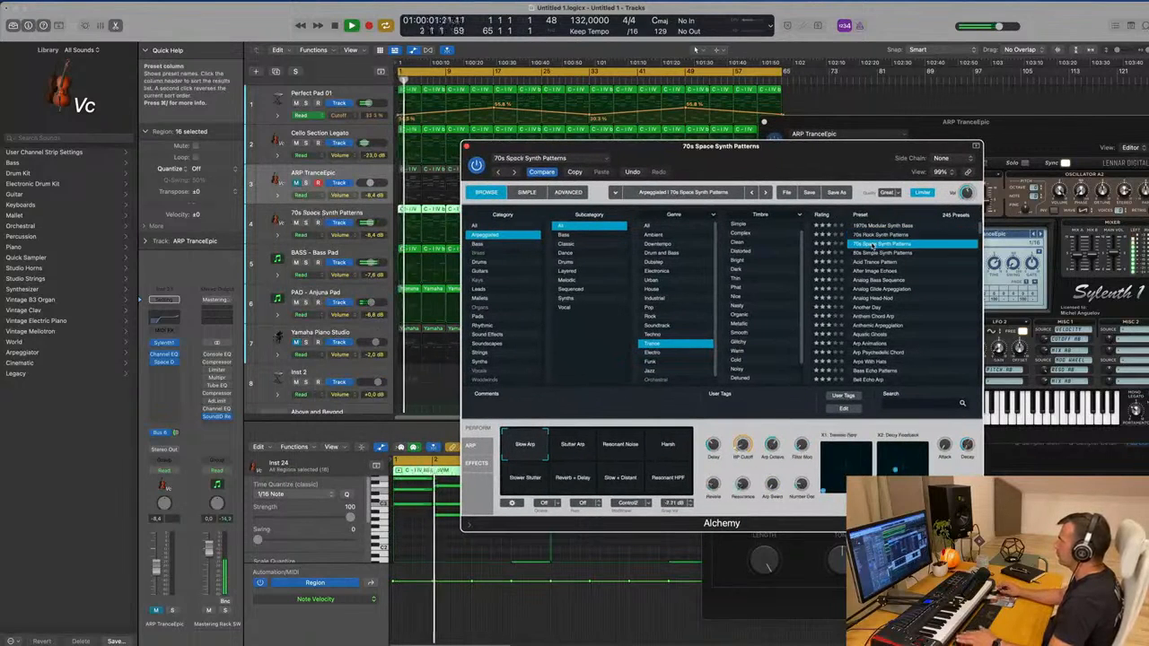
{"action": "left_click_drag", "start_coordinate": [838, 162], "coordinate": [799, 162]}
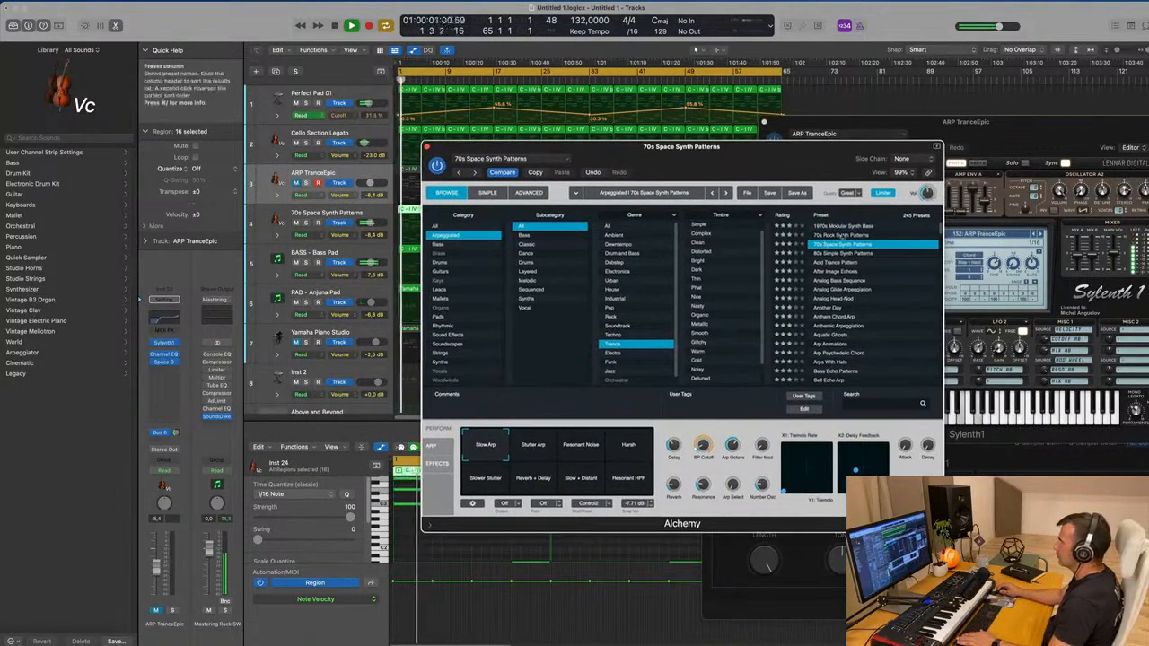
{"action": "left_click", "coordinate": [842, 254]}
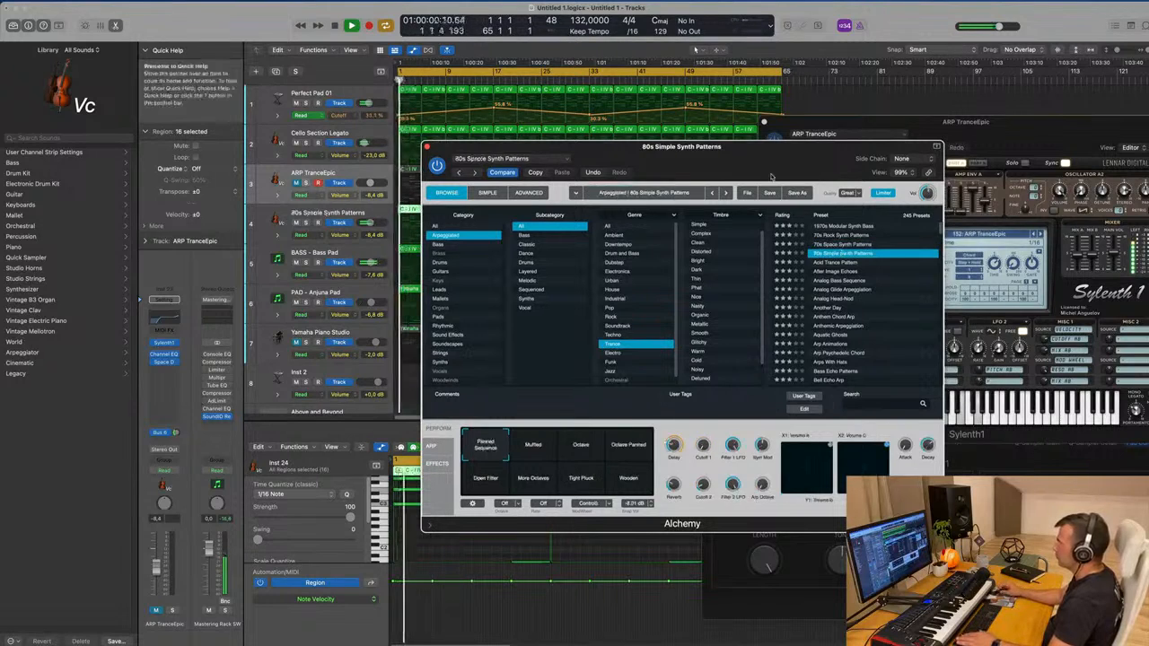
{"action": "left_click_drag", "start_coordinate": [760, 175], "coordinate": [840, 150]}
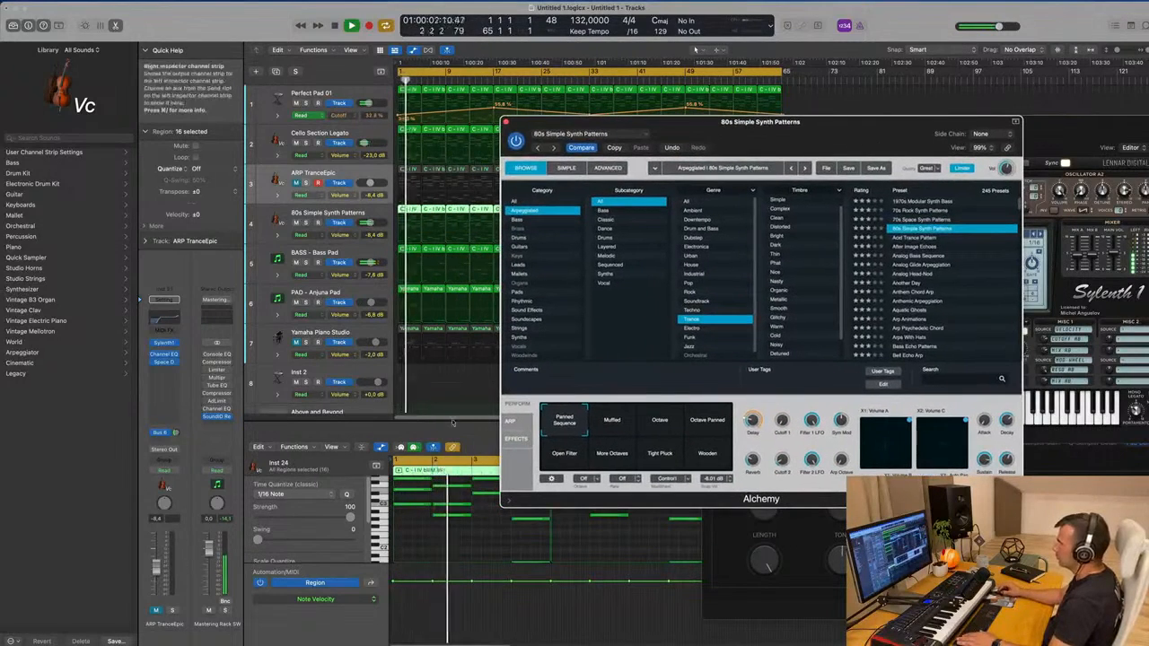
{"action": "left_click_drag", "start_coordinate": [369, 221], "coordinate": [375, 222]}
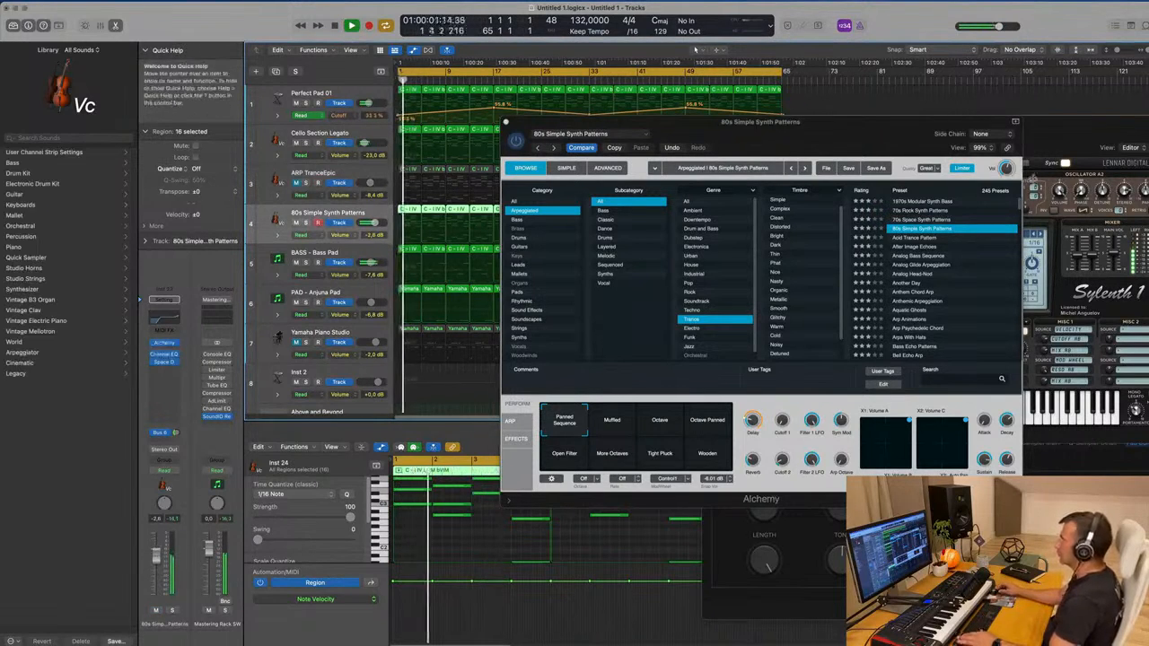
Audition Acid Trance Pattern and load After Image Echoes on the Alchemy track
{"action": "left_click", "coordinate": [922, 237]}
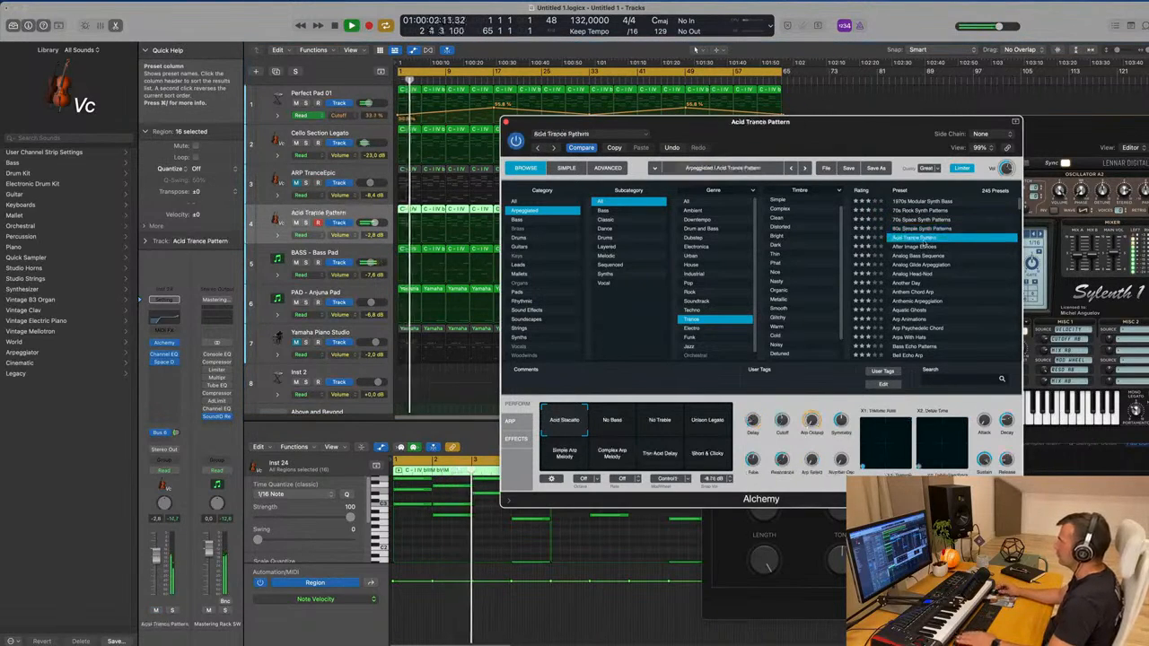
{"action": "left_click", "coordinate": [919, 248]}
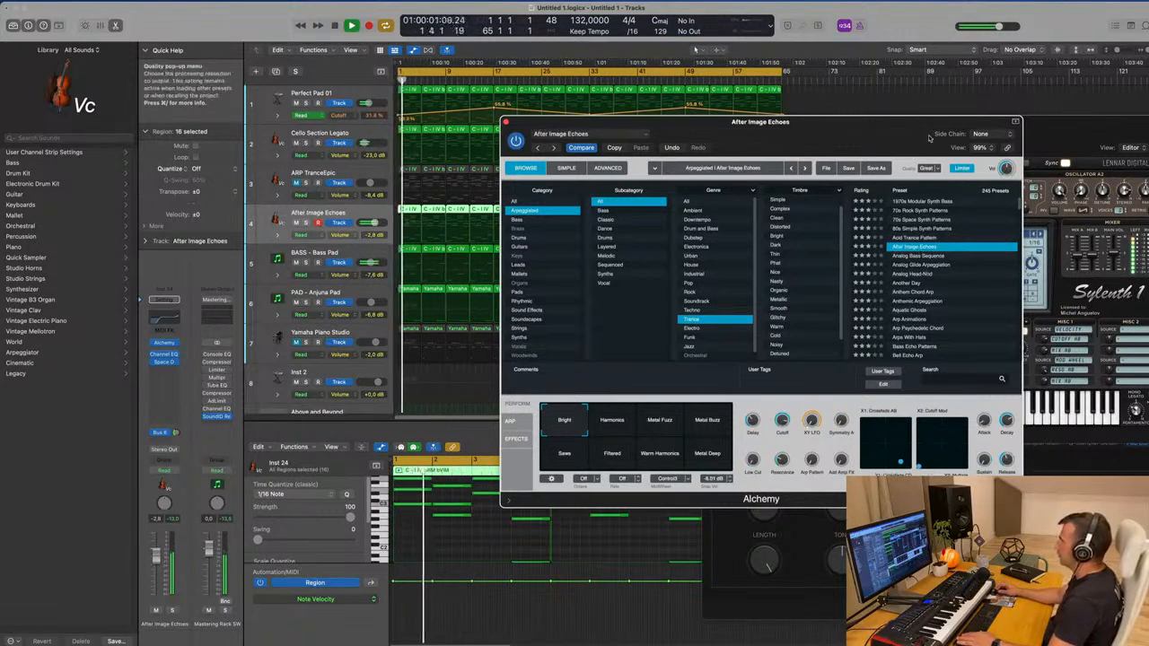
{"action": "left_click_drag", "start_coordinate": [931, 134], "coordinate": [936, 176]}
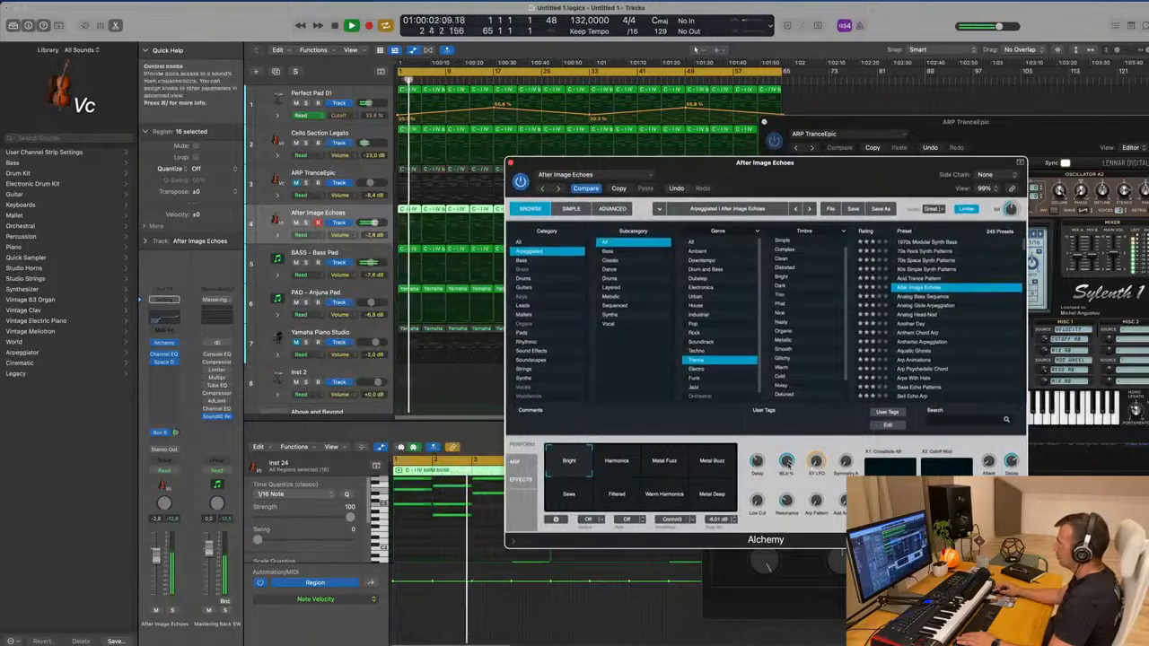
Choose the Harmonics variation of After Image Echoes and lower the track's volume to -6.6 dB
{"action": "left_click", "coordinate": [617, 463]}
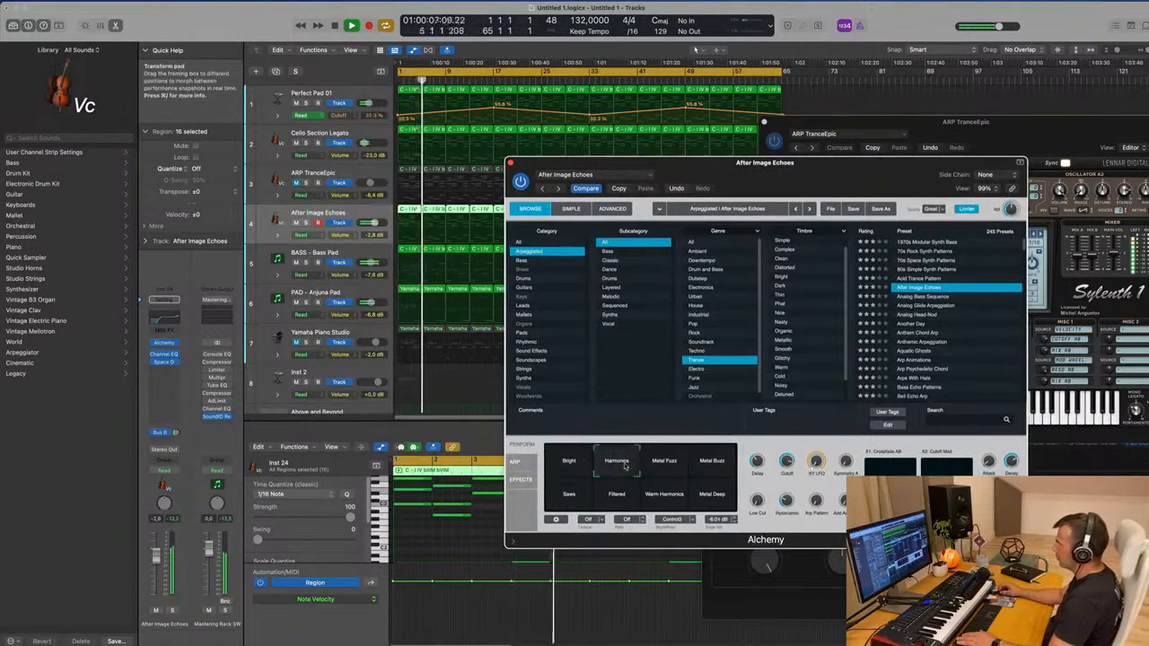
{"action": "key", "text": "space"}
{"action": "left_click", "coordinate": [157, 564]}
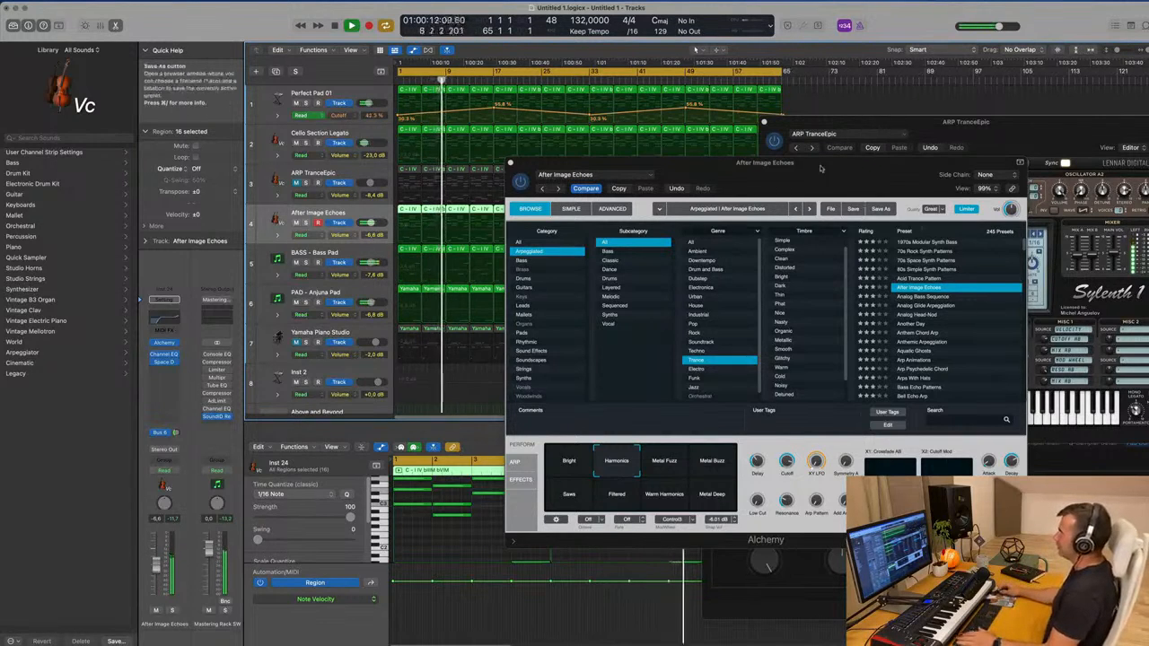
Adjust the Resonance and raise the Cutoff of After Image Echoes to 100%, and set the track's volume to -5.3 dB
{"action": "mouse_move", "coordinate": [820, 168]}
{"action": "left_mouse_down"}
{"action": "mouse_move", "coordinate": [763, 167]}
{"action": "mouse_move", "coordinate": [877, 143]}
{"action": "mouse_move", "coordinate": [837, 161]}
{"action": "mouse_move", "coordinate": [842, 172]}
{"action": "left_mouse_up"}
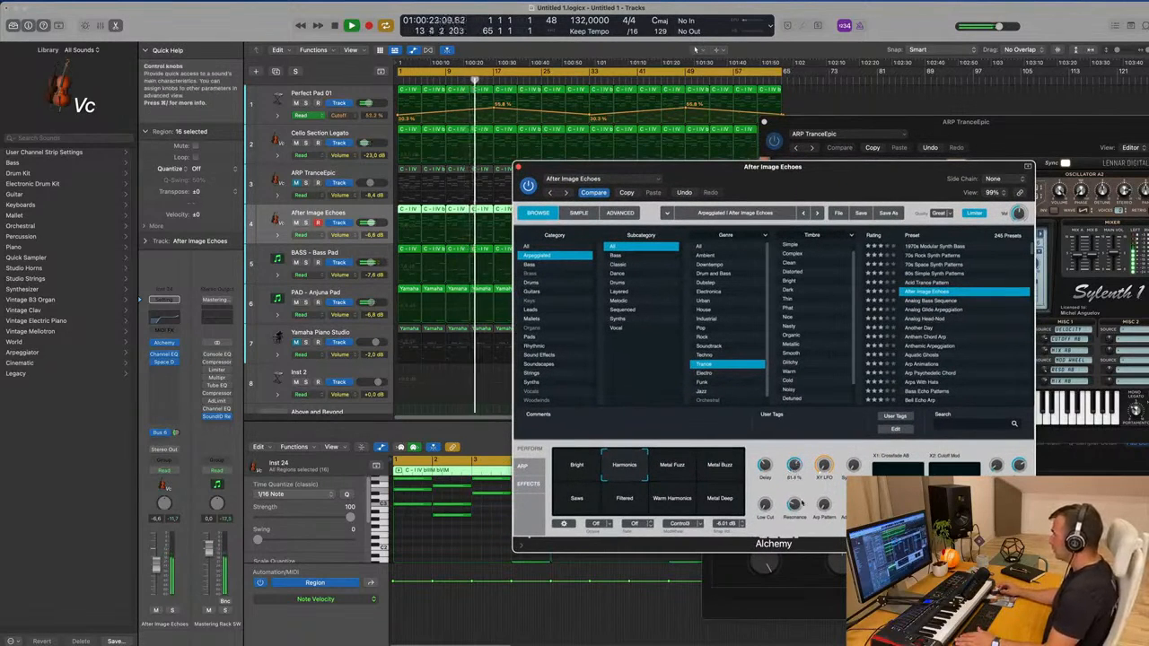
{"action": "left_click_drag", "start_coordinate": [802, 503], "coordinate": [804, 502]}
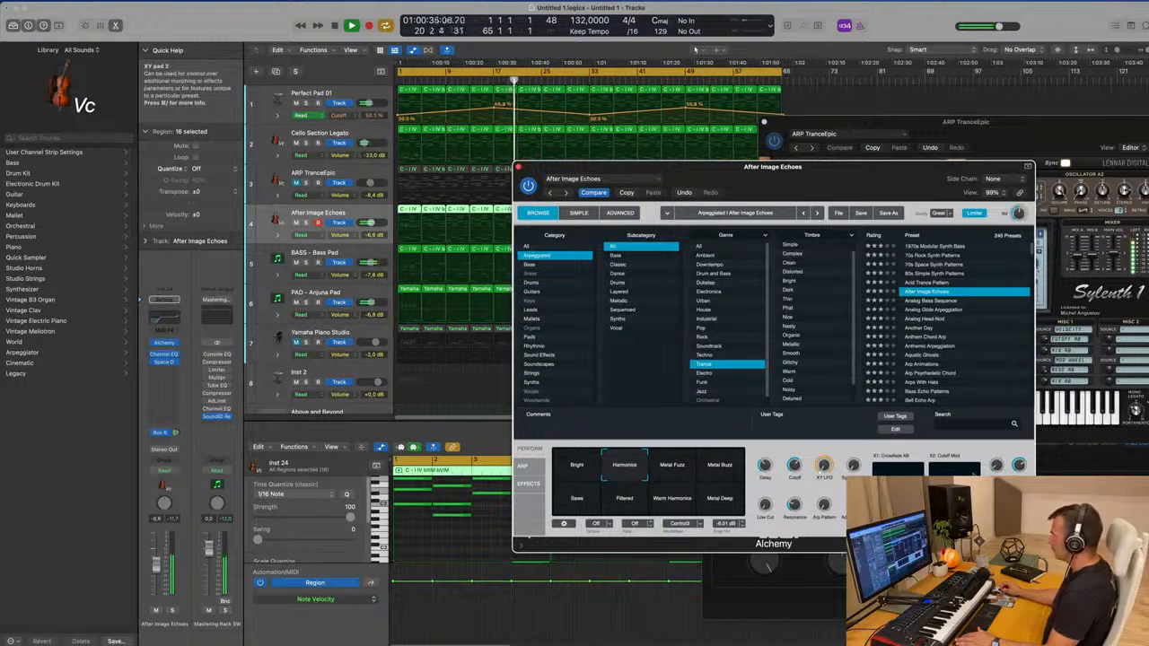
{"action": "left_click_drag", "start_coordinate": [763, 451], "coordinate": [725, 451]}
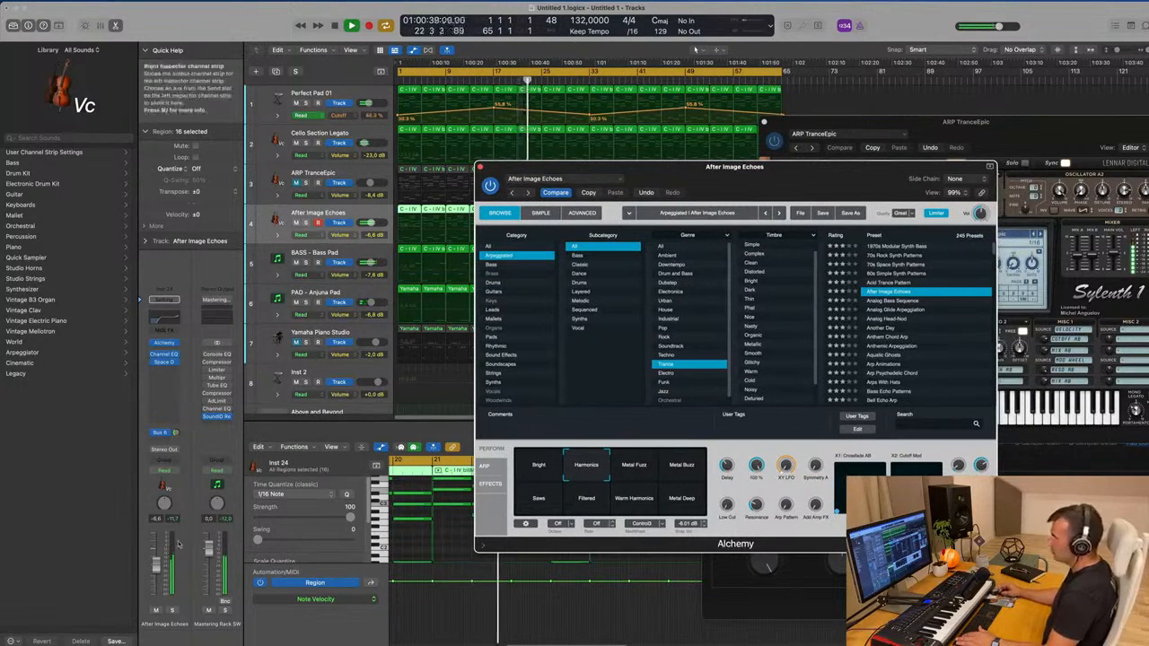
{"action": "left_click", "coordinate": [180, 511]}
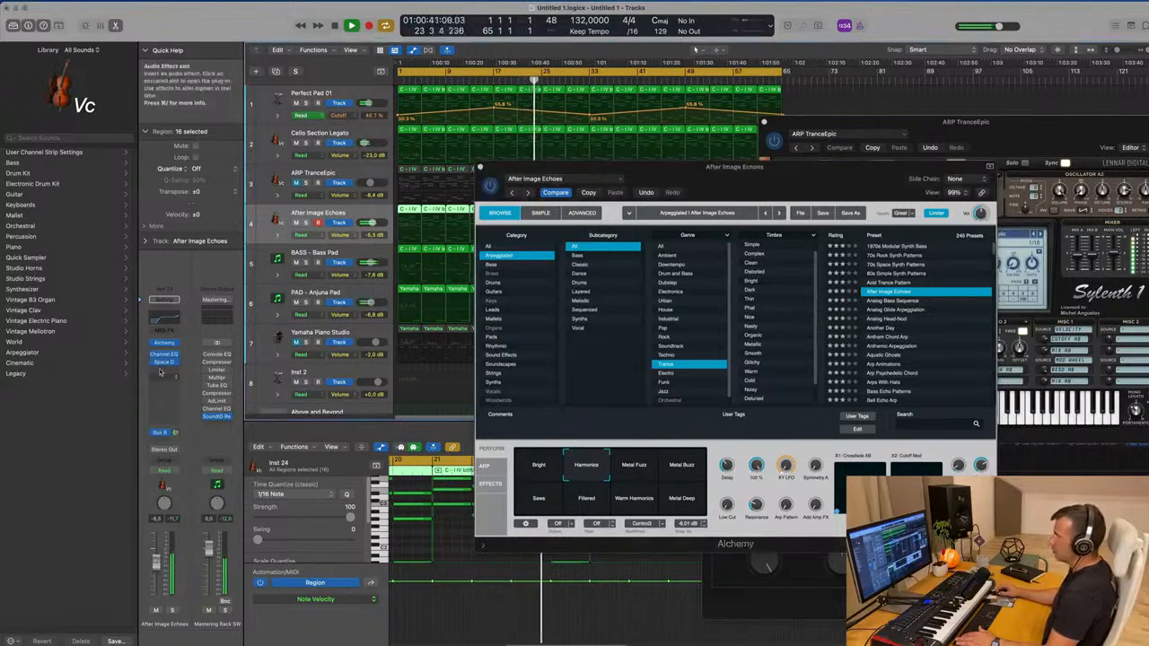
Show the mixer and copy the Compressor from the BASS - Bass Pad channel to the After Image Echoes and Perfect Pad 01 channels
{"action": "left_click", "coordinate": [162, 372]}
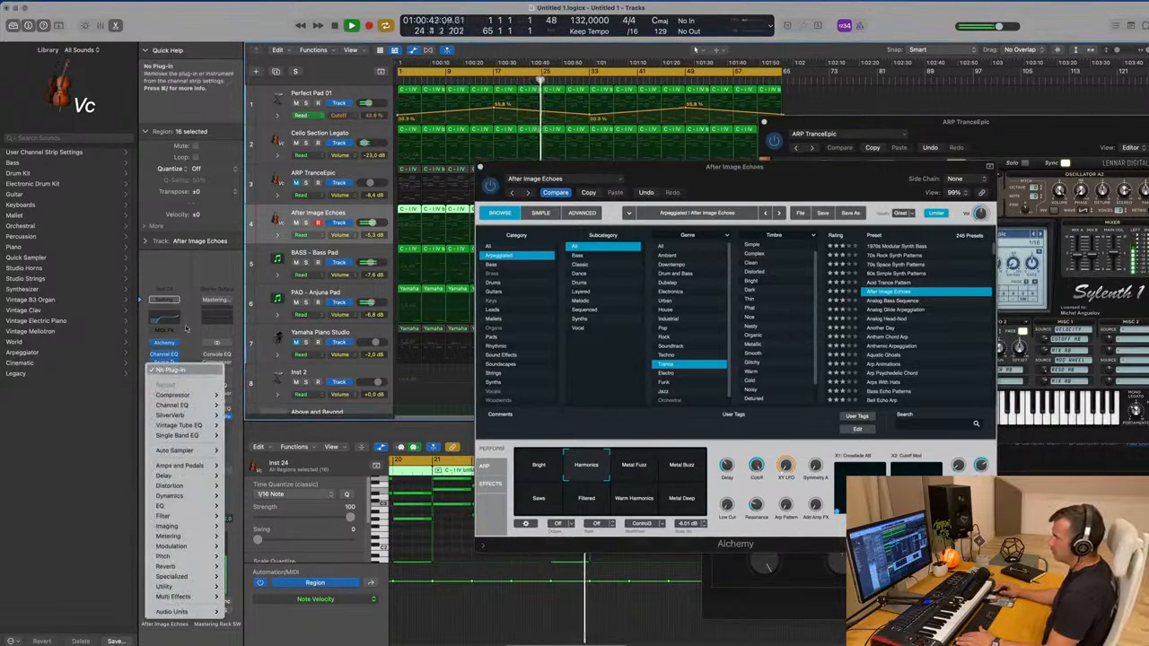
{"action": "left_click", "coordinate": [268, 237]}
{"action": "key", "text": "x"}
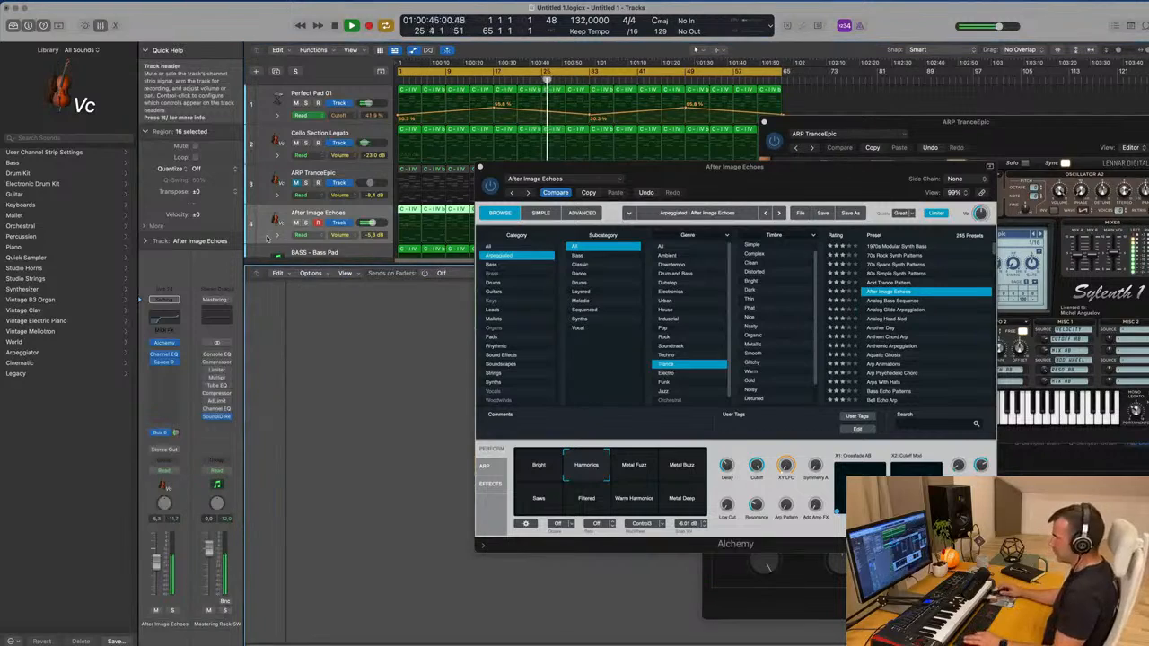
{"action": "left_click_drag", "start_coordinate": [618, 168], "coordinate": [1134, 216]}
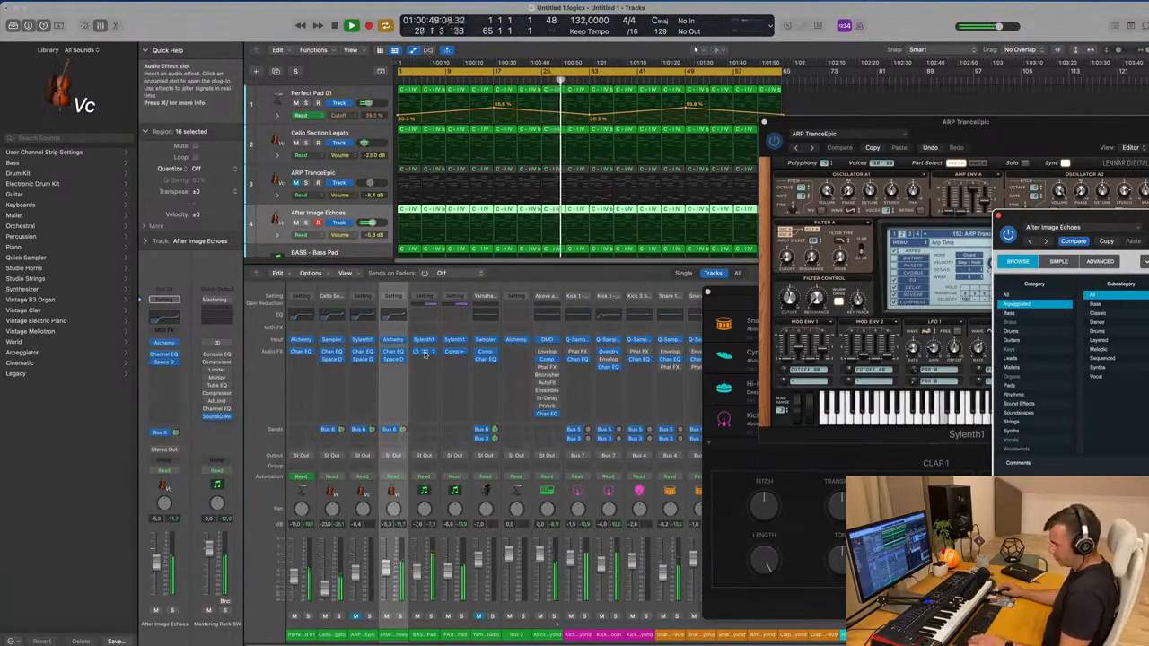
{"action": "left_click_drag", "start_coordinate": [424, 353], "coordinate": [389, 375]}
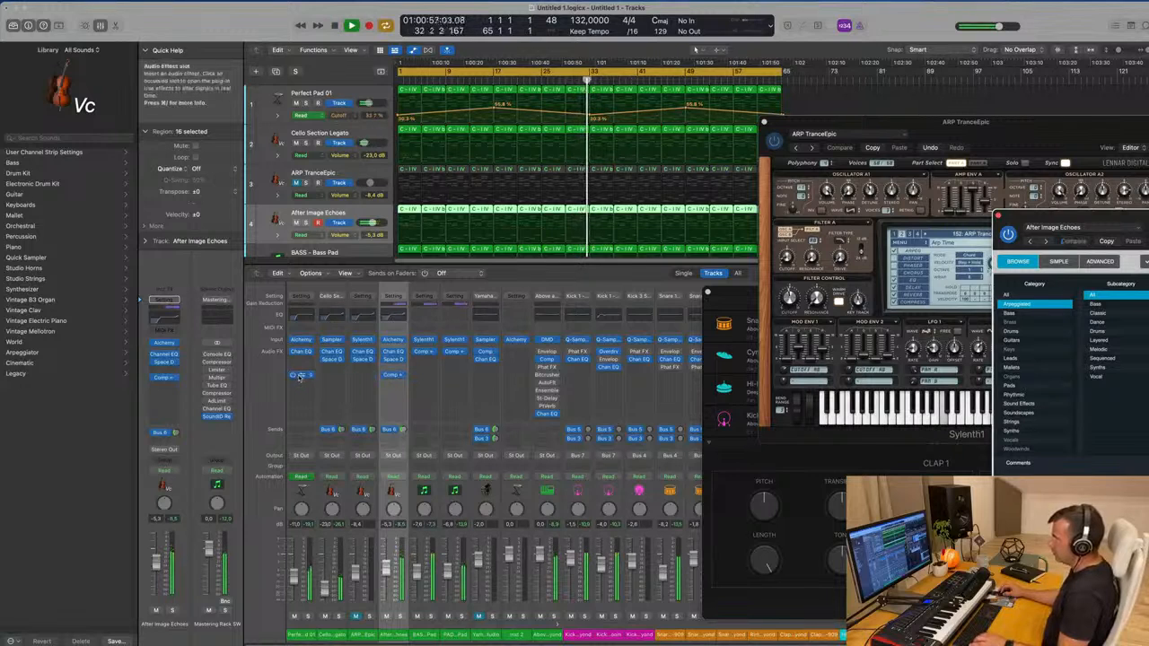
Copy the same Compressor to the Cello Section Legato and ARP TranceEpic channels
{"action": "left_click_drag", "start_coordinate": [315, 379], "coordinate": [328, 384]}
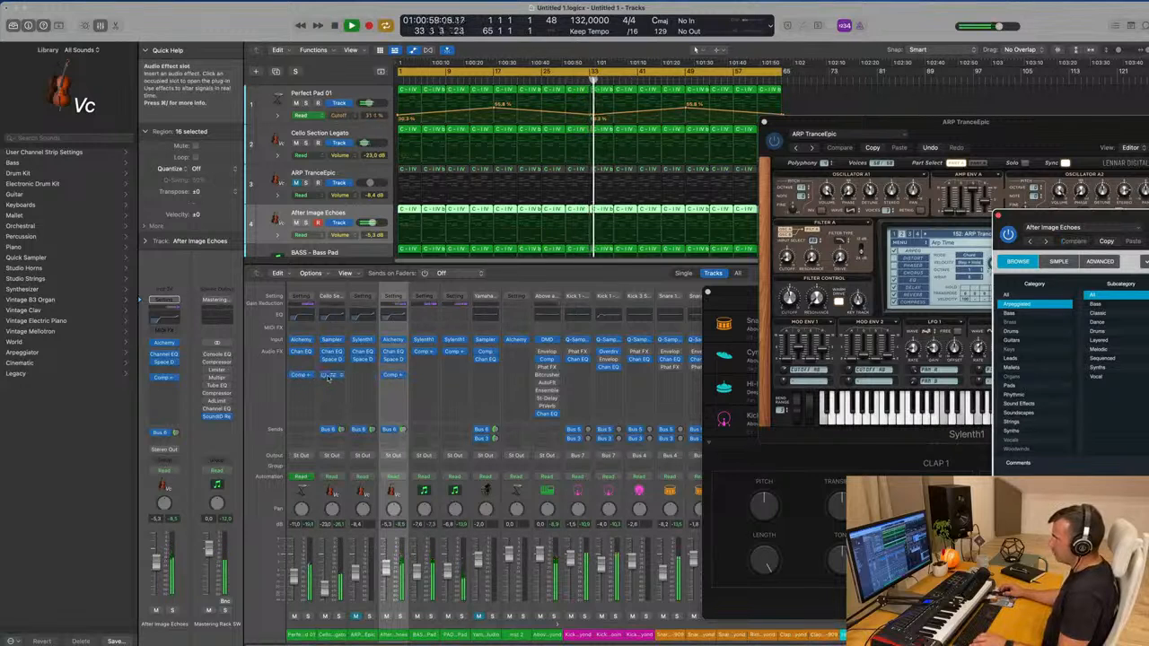
{"action": "left_click", "coordinate": [325, 376]}
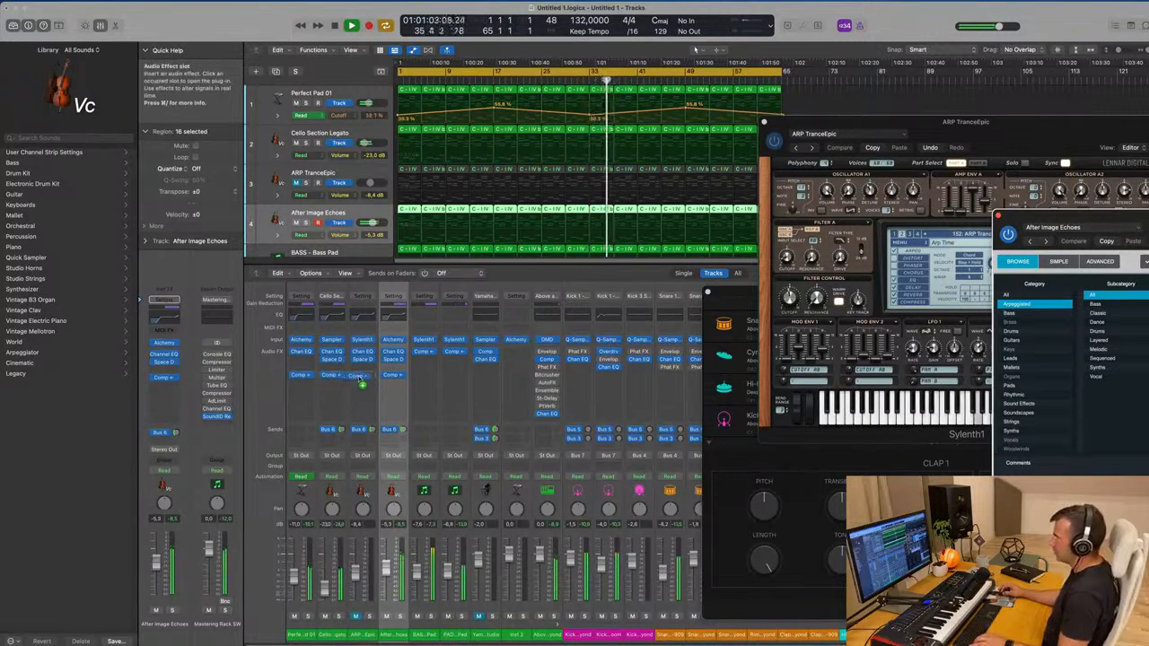
{"action": "left_click_drag", "start_coordinate": [361, 383], "coordinate": [359, 378]}
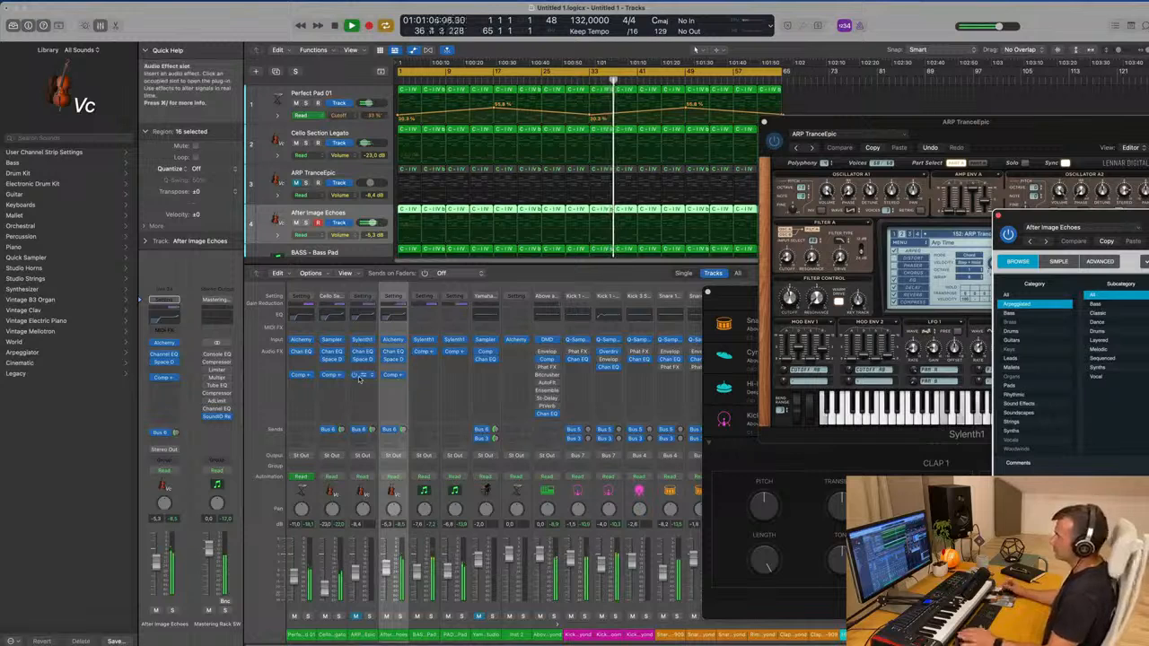
Unmute the ARP TranceEpic track, lower its volume to -16.2 dB and mute it again
{"action": "scroll", "coordinate": [433, 191], "scroll_direction": "down", "scroll_amount": 3}
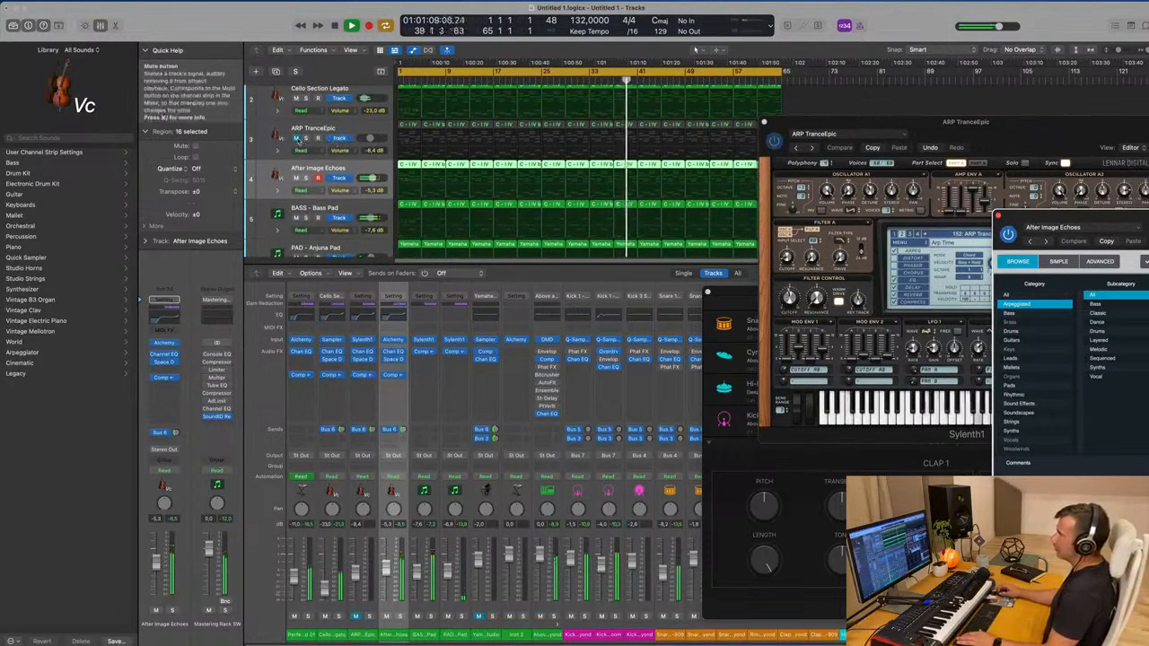
{"action": "left_click", "coordinate": [297, 139]}
{"action": "left_click", "coordinate": [345, 132]}
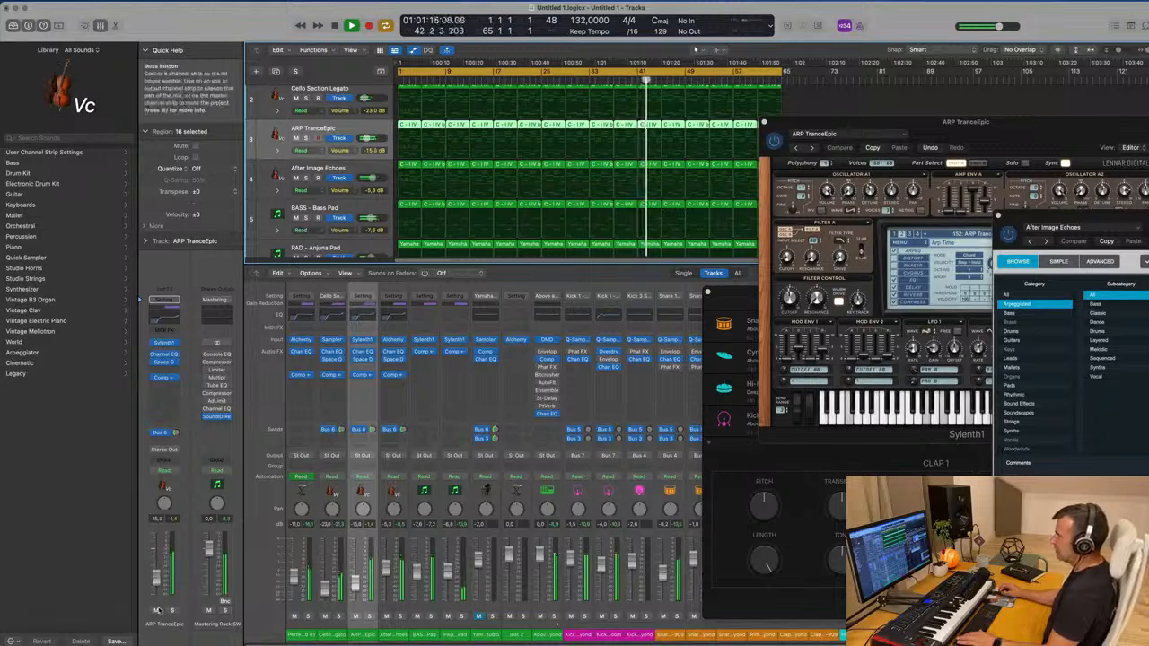
Select the Yamaha Piano Studio track and unmute it
{"action": "scroll", "coordinate": [480, 202], "scroll_direction": "down", "scroll_amount": 5}
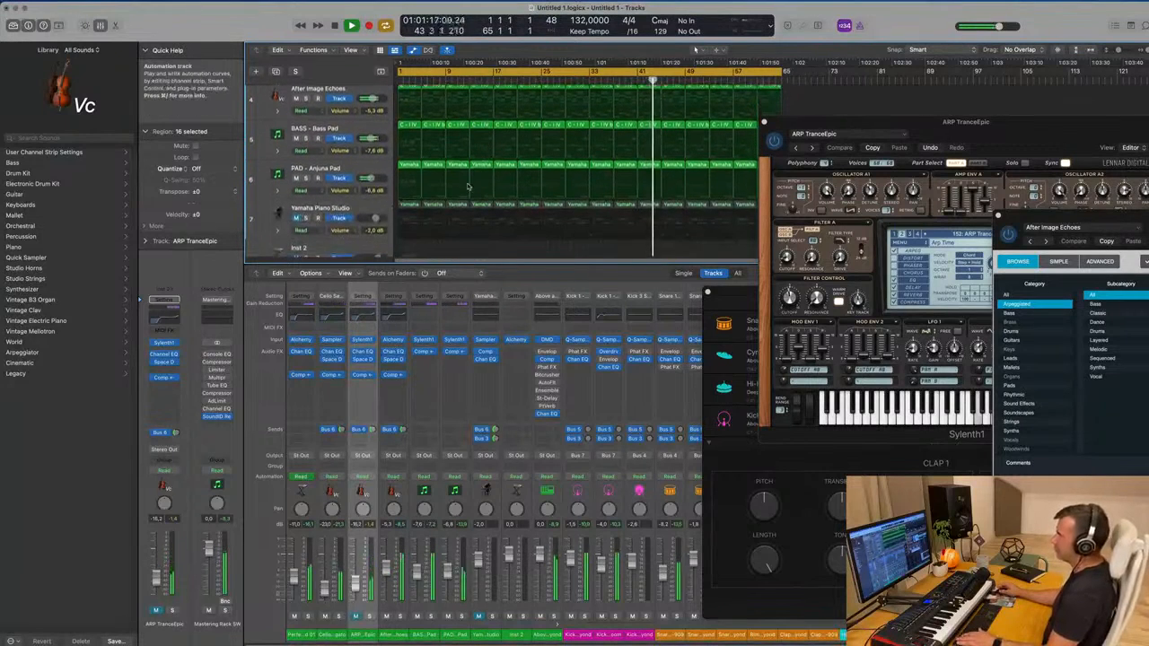
{"action": "scroll", "coordinate": [466, 187], "scroll_direction": "down", "scroll_amount": 1}
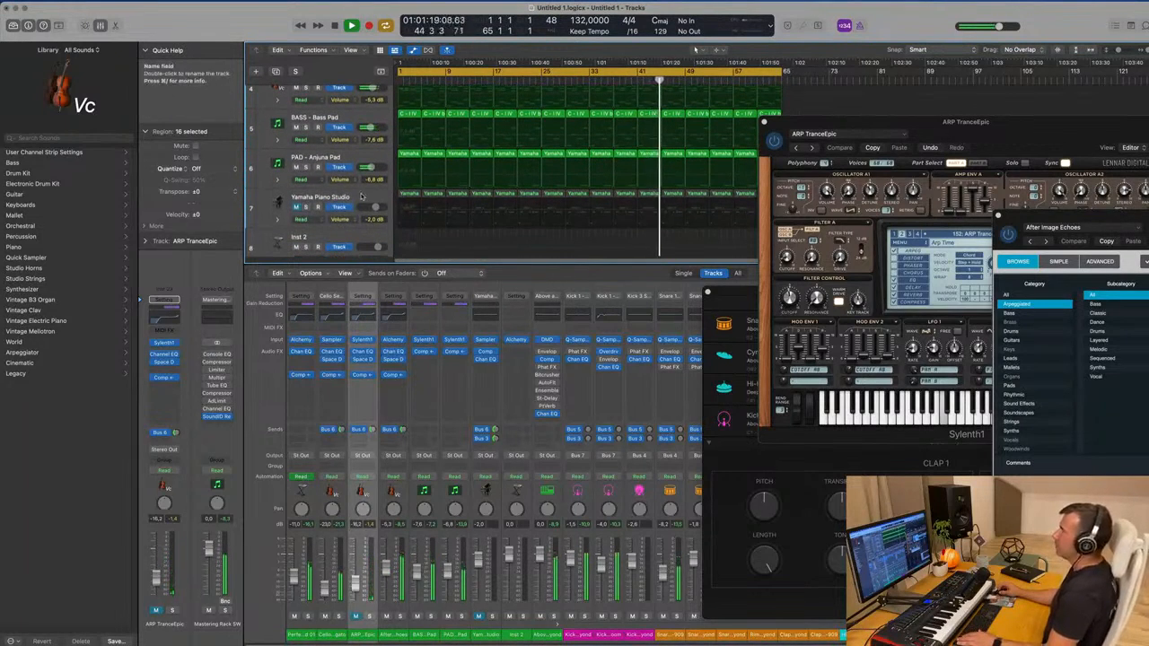
{"action": "left_click", "coordinate": [294, 202]}
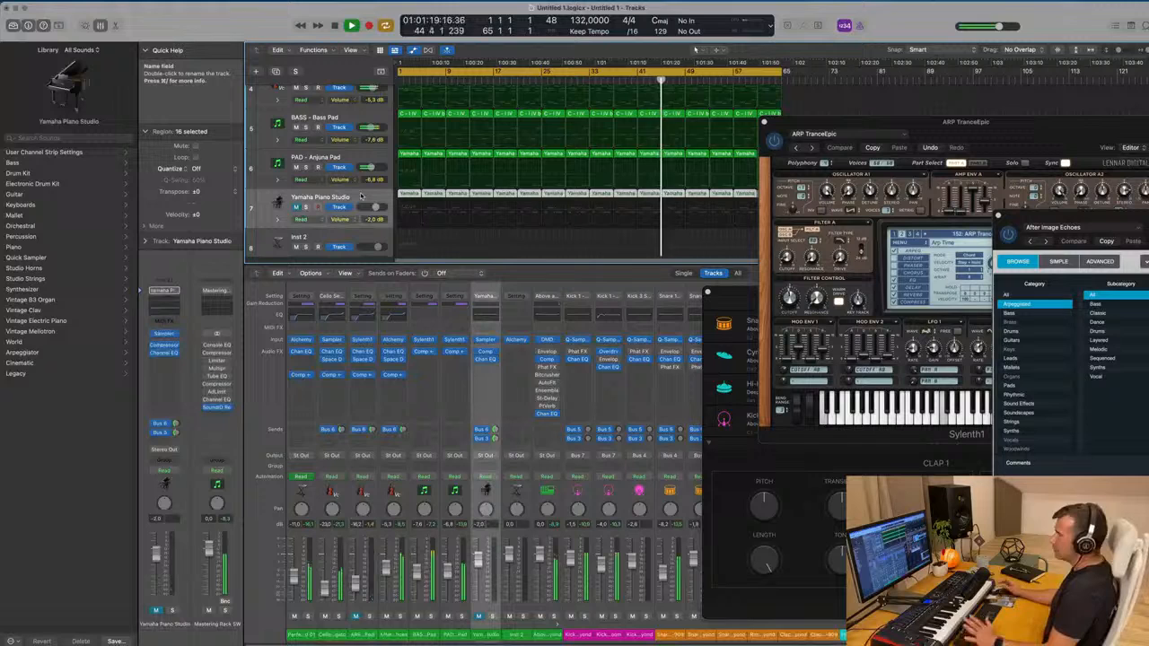
{"action": "left_click", "coordinate": [297, 208]}
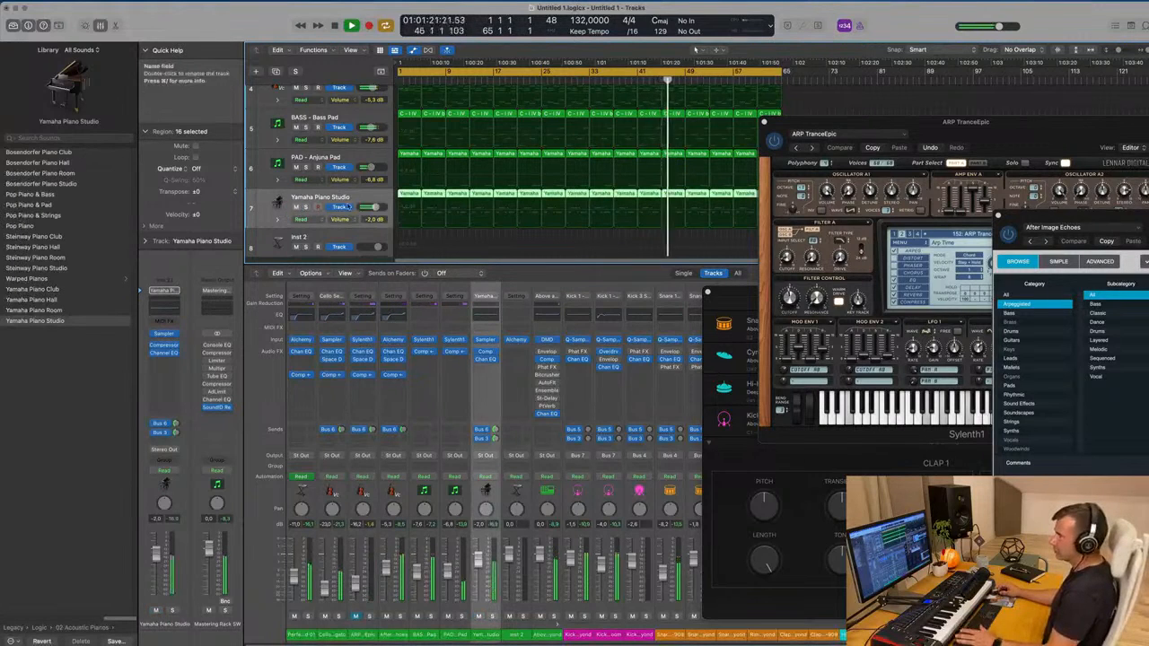
Close the ARP TranceEpic, After Image Echoes and Drum Machine Designer windows and hide the mixer
{"action": "left_click", "coordinate": [765, 123]}
{"action": "left_click_drag", "start_coordinate": [1103, 222], "coordinate": [718, 193]}
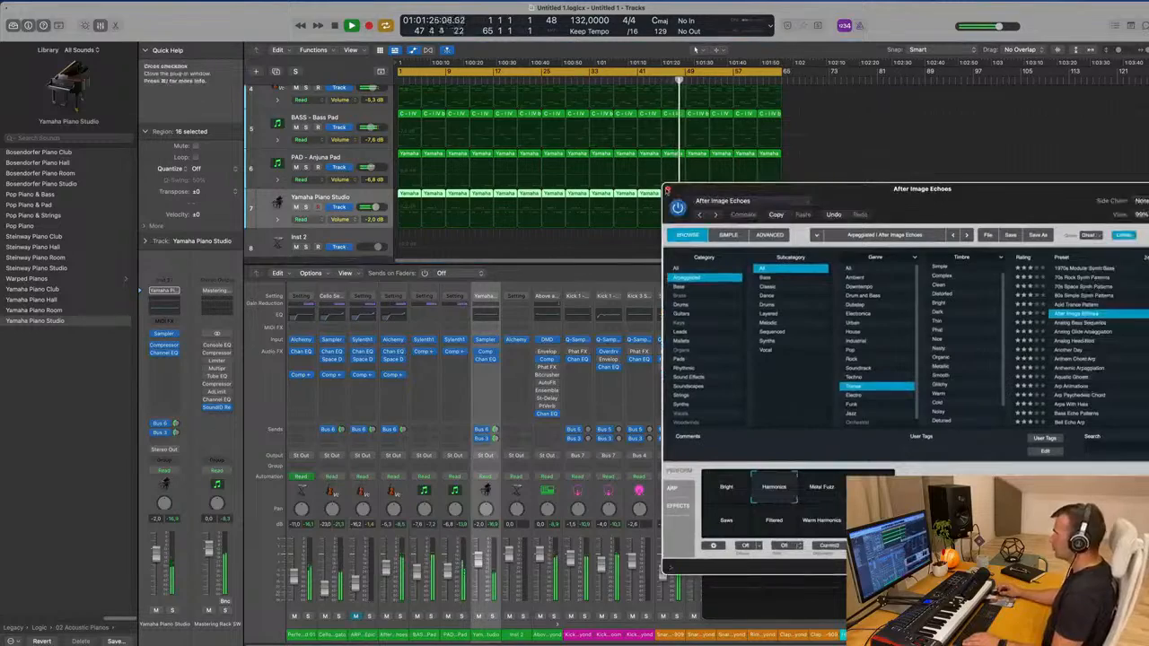
{"action": "left_click", "coordinate": [666, 190]}
{"action": "left_click_drag", "start_coordinate": [747, 289], "coordinate": [533, 165]}
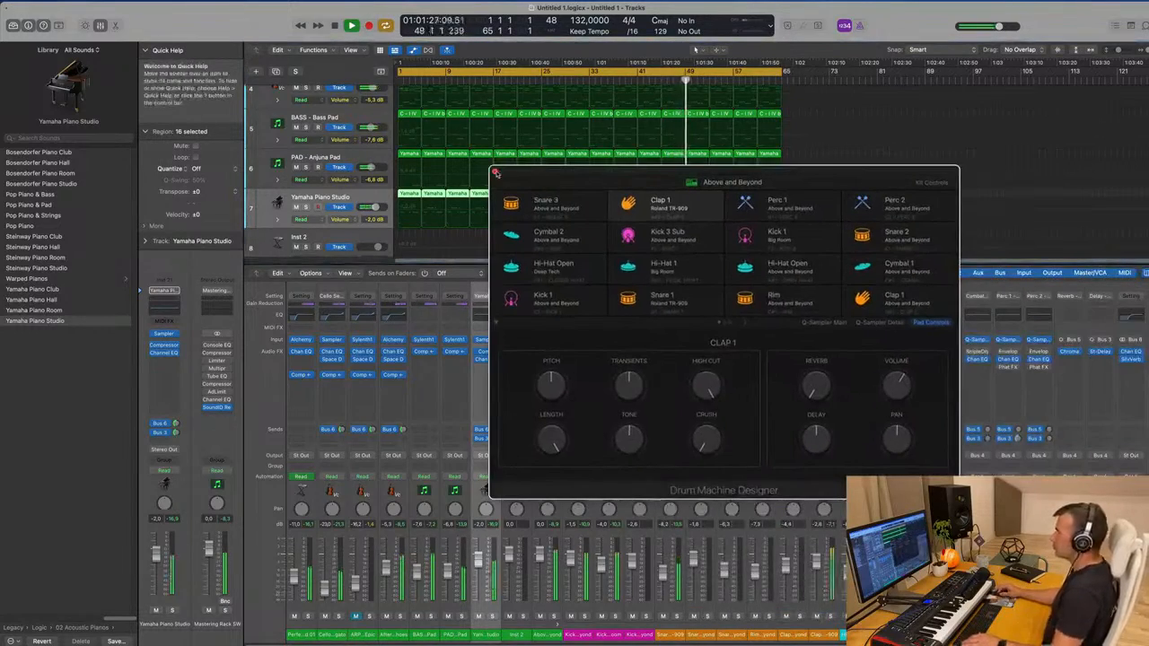
{"action": "left_click", "coordinate": [494, 171]}
{"action": "key", "text": "x"}
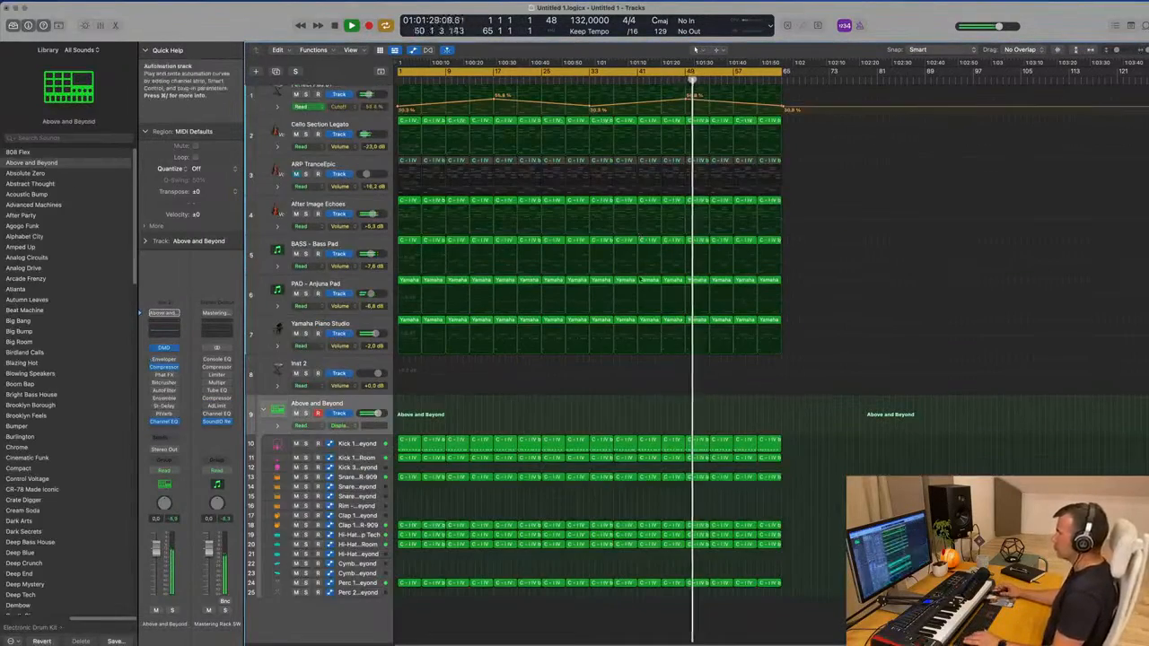
Create a new track with the same settings as the PAD - Anjuna Pad track directly below it
{"action": "scroll", "coordinate": [675, 350], "scroll_direction": "up", "scroll_amount": 2}
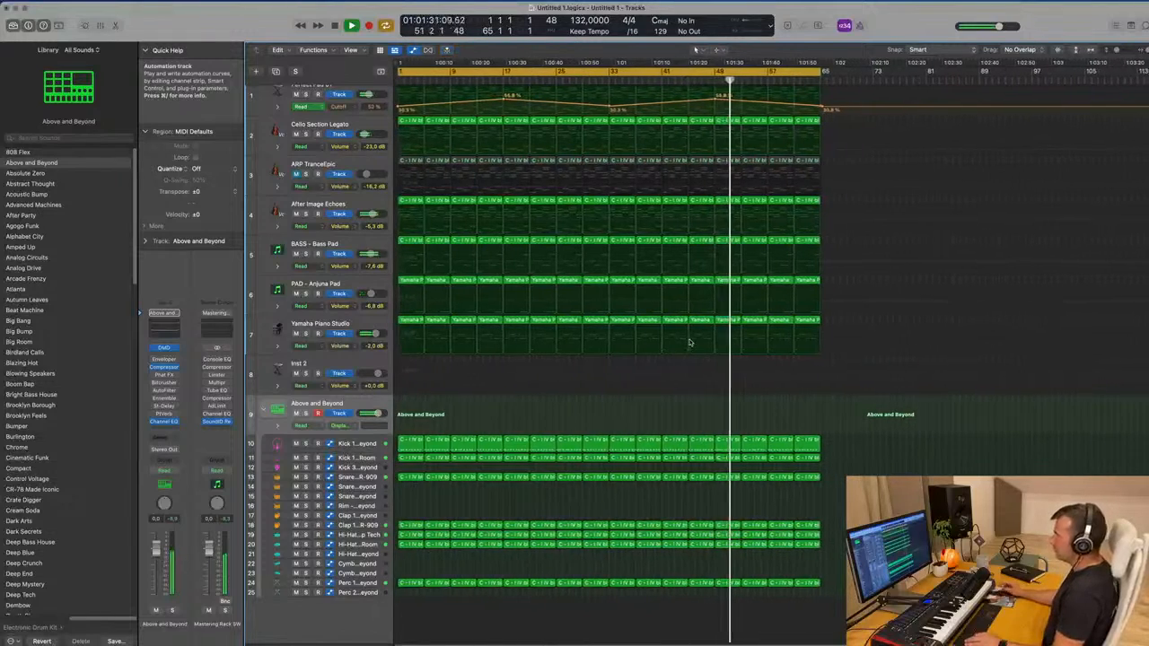
{"action": "scroll", "coordinate": [689, 342], "scroll_direction": "up", "scroll_amount": 1}
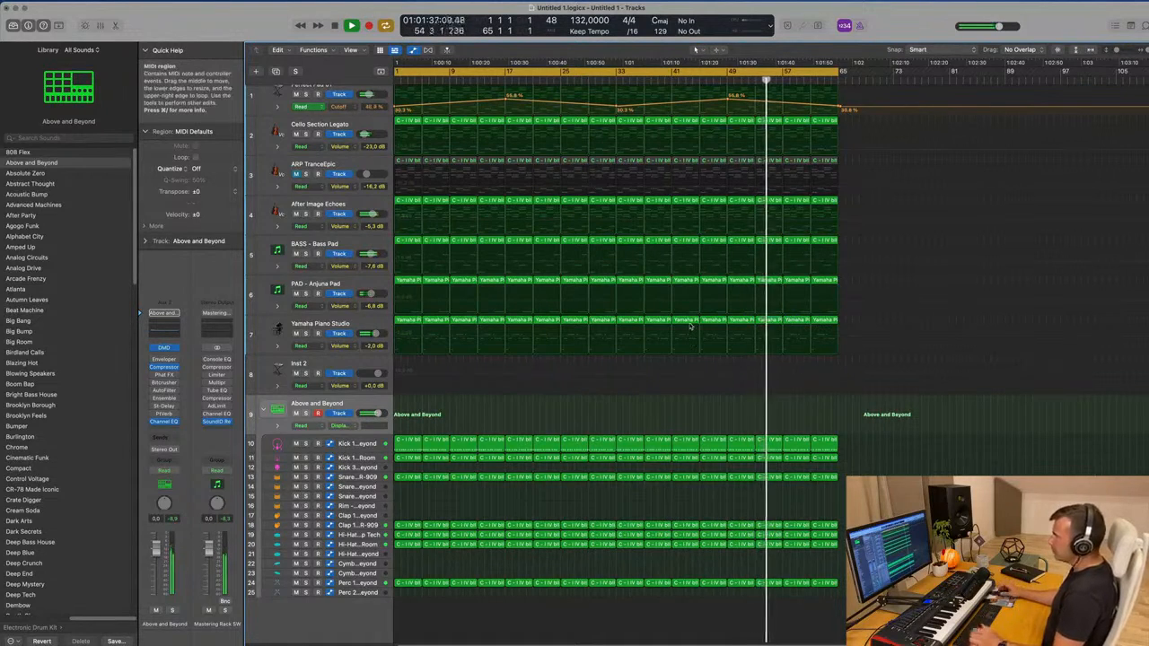
{"action": "scroll", "coordinate": [680, 325], "scroll_direction": "up", "scroll_amount": 1}
{"action": "scroll", "coordinate": [680, 325], "scroll_direction": "up", "scroll_amount": 1}
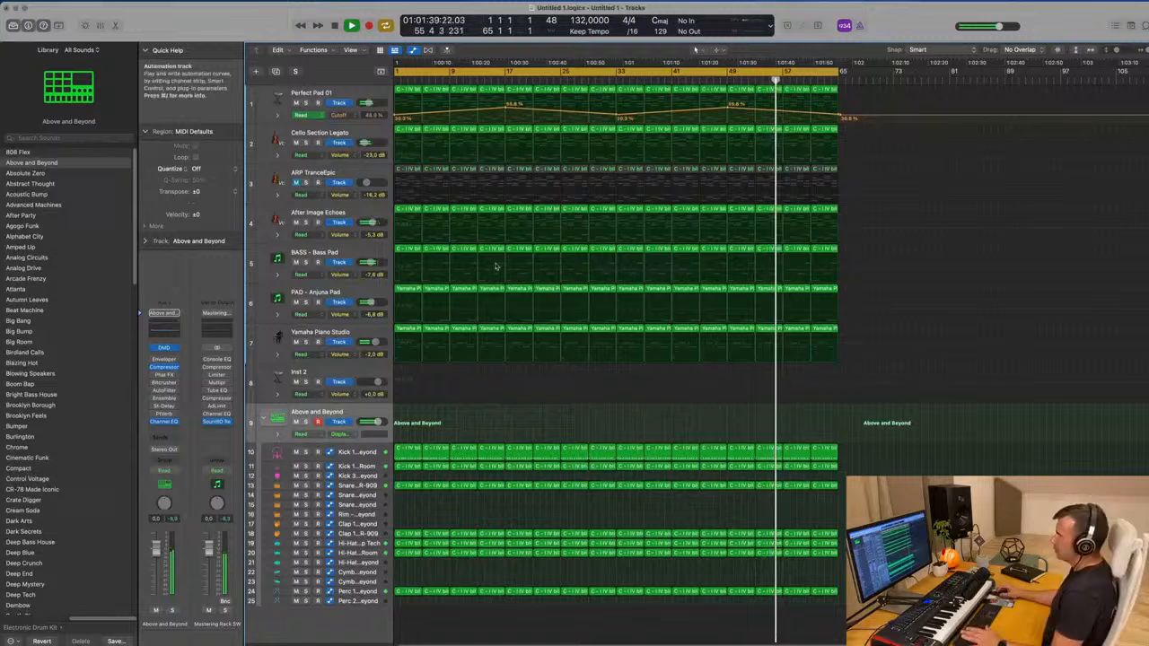
{"action": "left_click", "coordinate": [364, 296]}
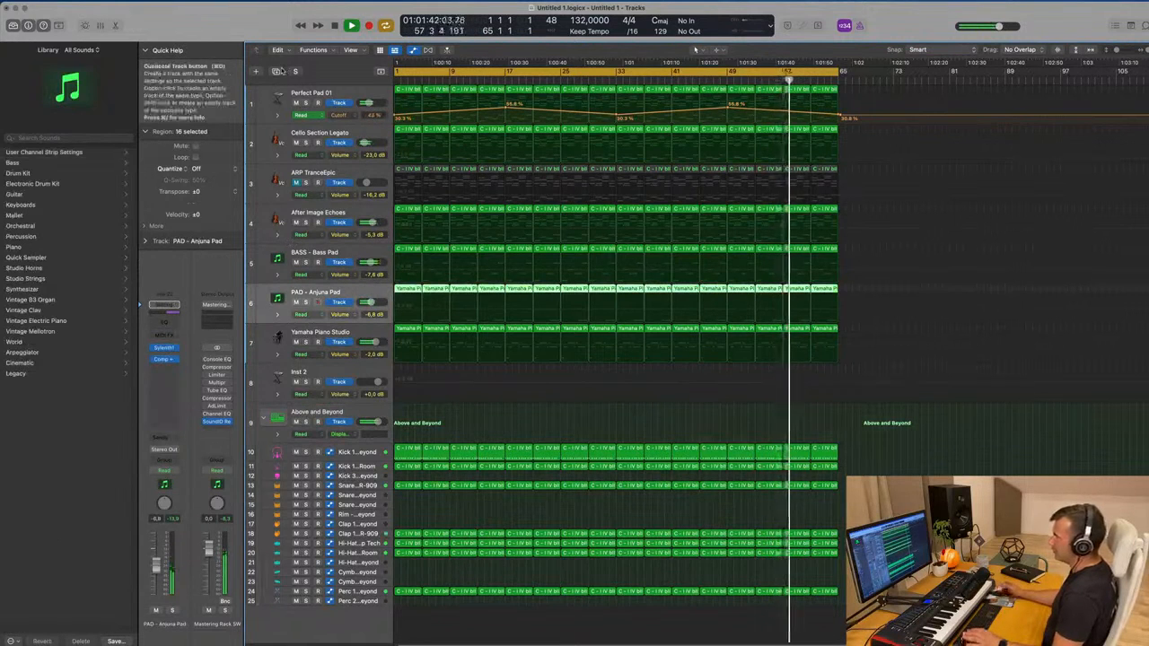
{"action": "left_click", "coordinate": [276, 71]}
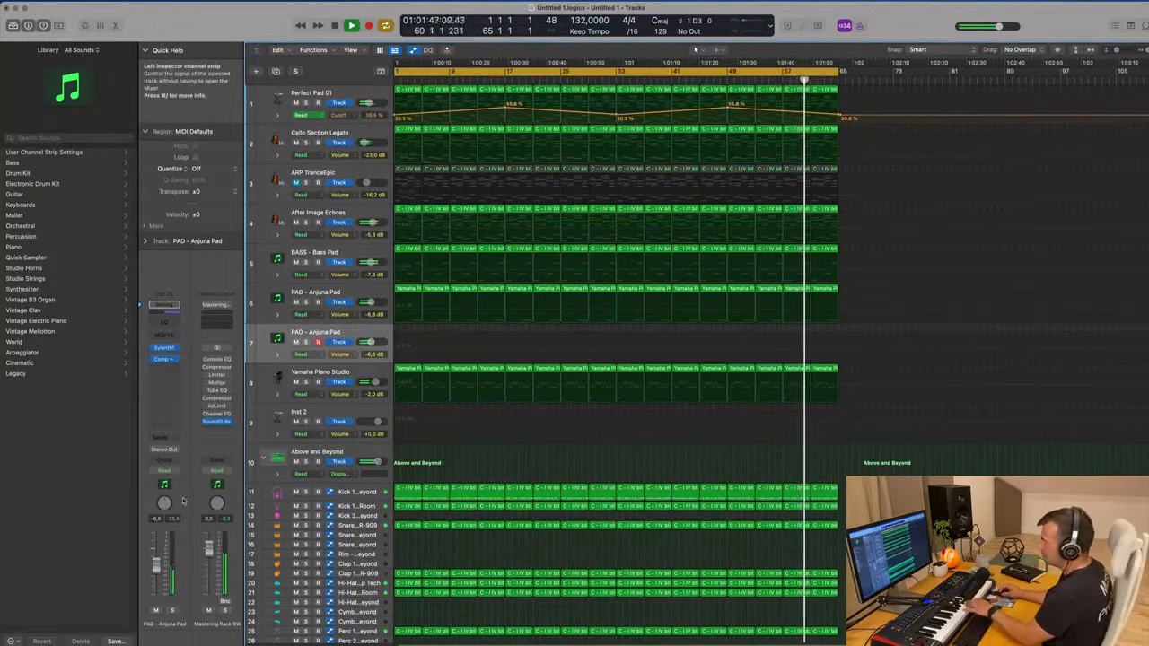
Set the new pad track's volume to -4.1 dB and fill it up to bar 65 with copies of the Yamaha Piano Studio region
{"action": "left_click_drag", "start_coordinate": [155, 563], "coordinate": [156, 552]}
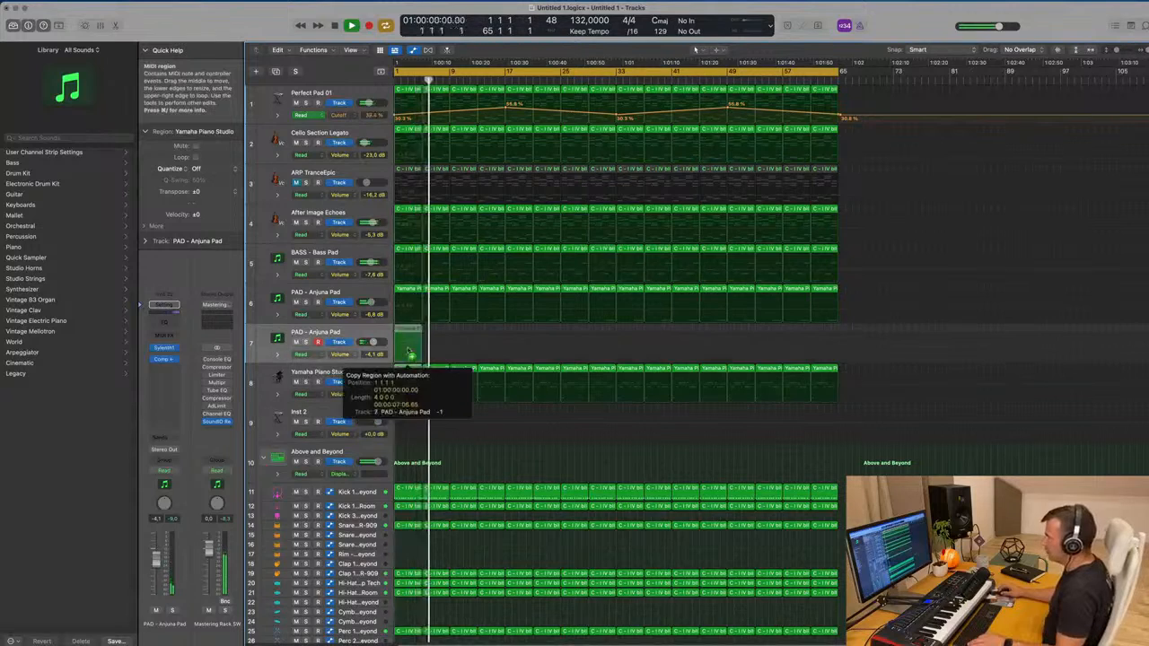
{"action": "left_click_drag", "start_coordinate": [410, 353], "coordinate": [410, 352]}
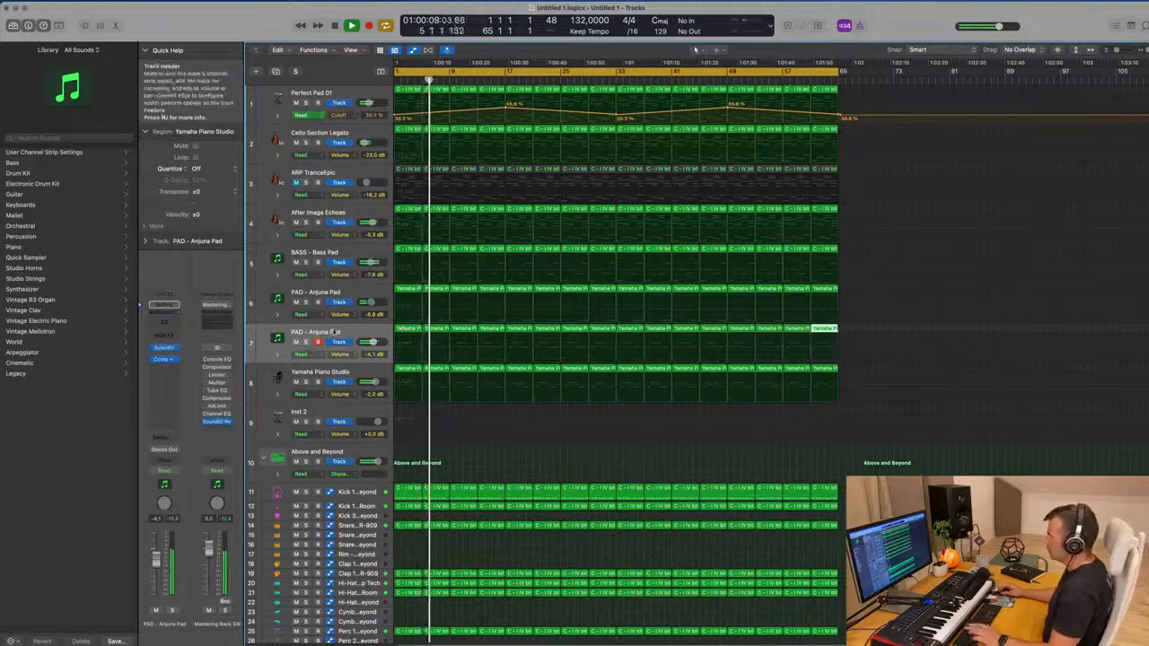
{"action": "left_click", "coordinate": [363, 332]}
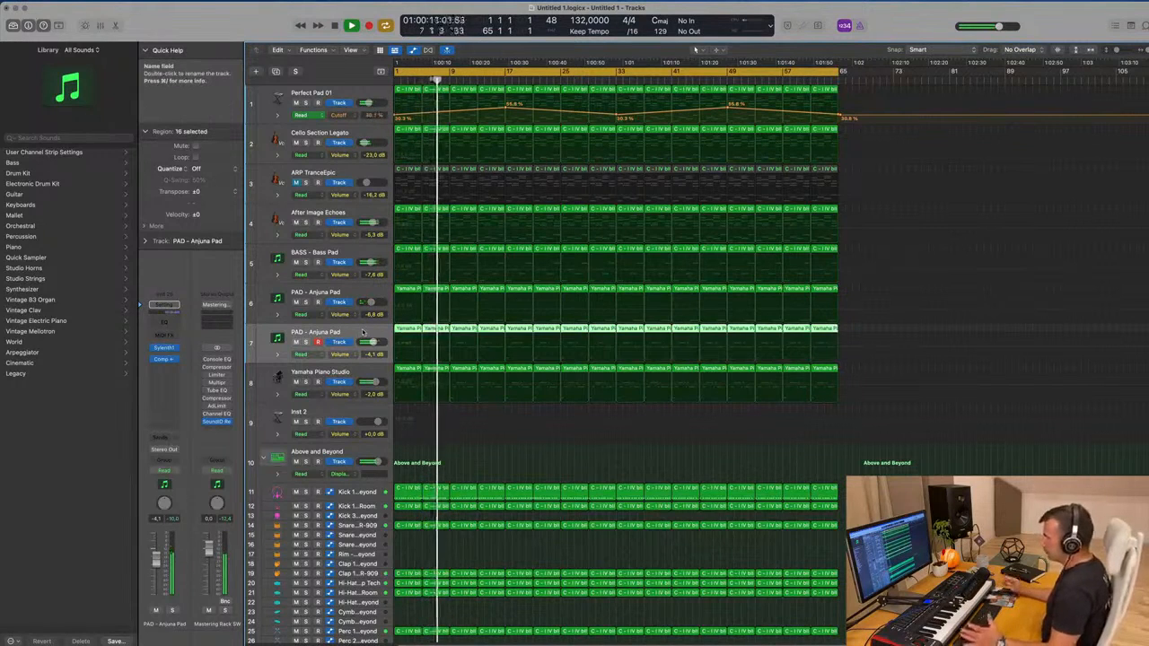
Solo the new PAD - Anjuna Pad track together with Yamaha Piano Studio and Perfect Pad 01
{"action": "key", "text": "s"}
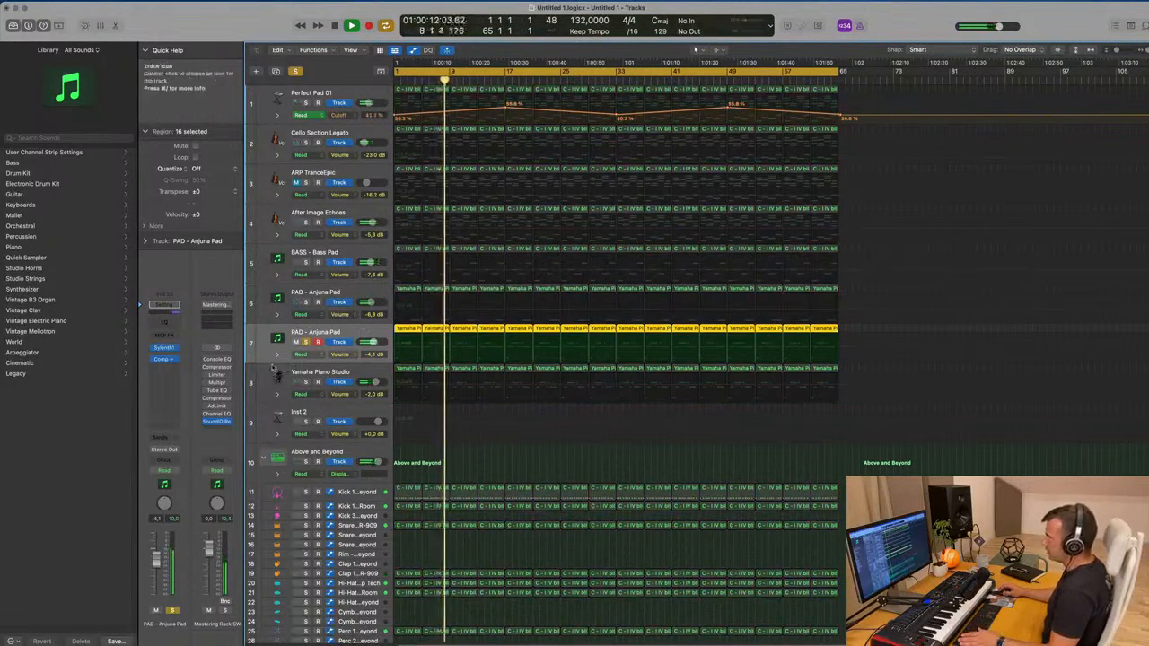
{"action": "left_click", "coordinate": [306, 381]}
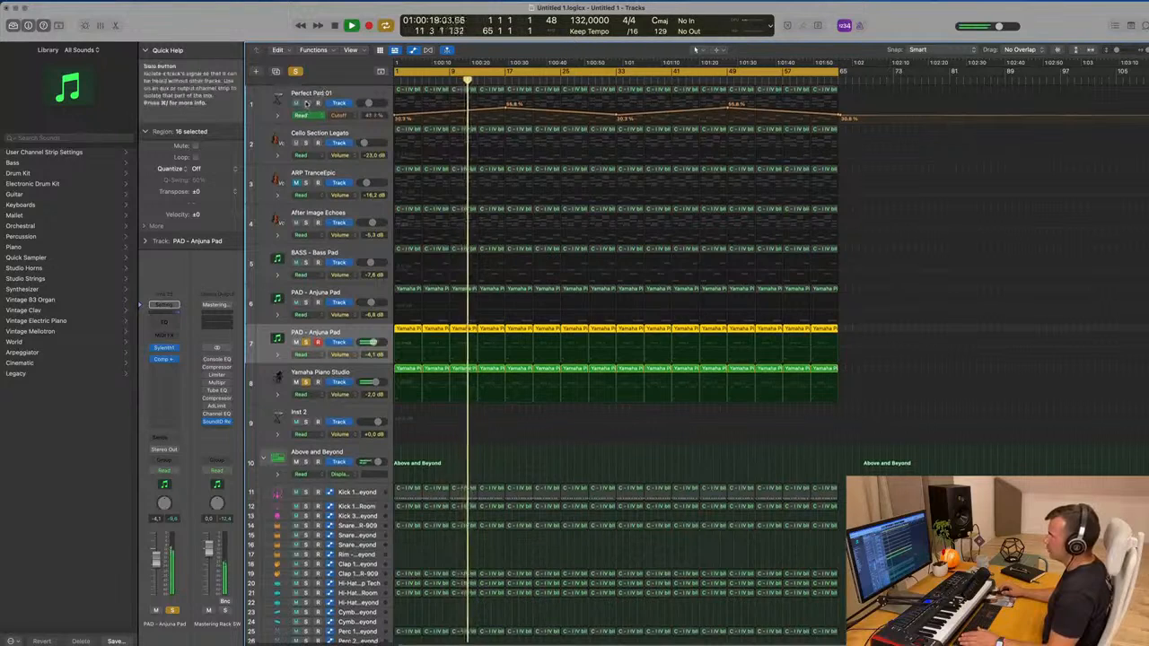
{"action": "left_click", "coordinate": [305, 103]}
{"action": "left_click", "coordinate": [306, 104]}
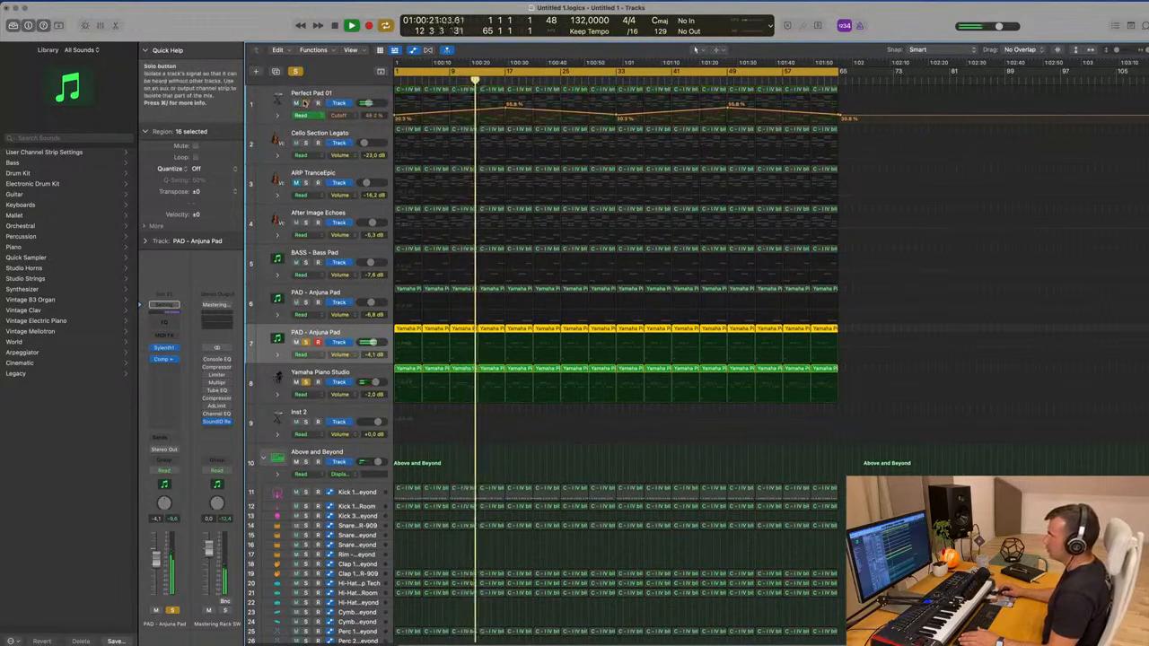
{"action": "left_click", "coordinate": [305, 103]}
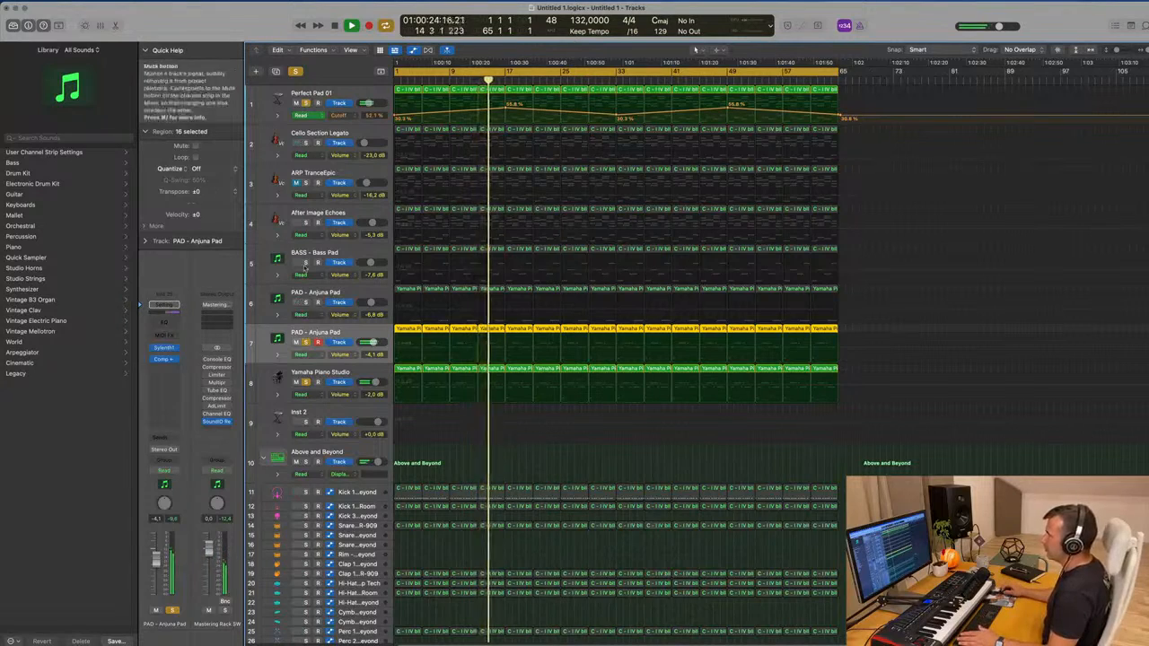
Add BASS - Bass Pad and the original PAD - Anjuna Pad to the soloed tracks and play from the beginning
{"action": "left_click", "coordinate": [305, 262]}
{"action": "left_click", "coordinate": [351, 252]}
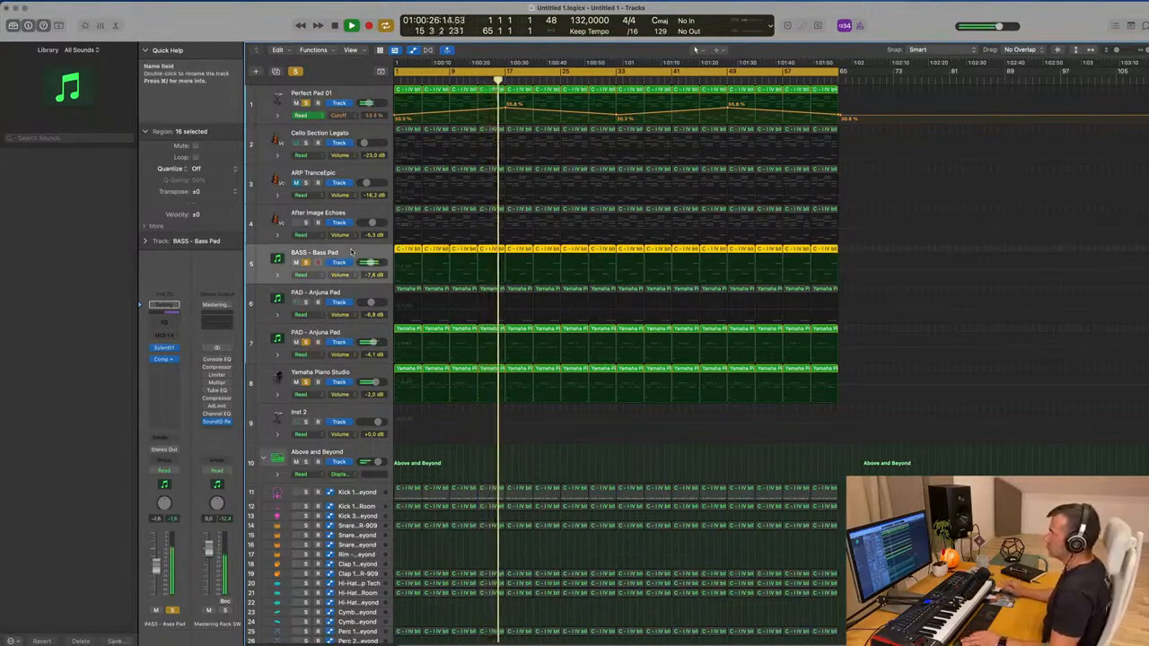
{"action": "key", "text": "super+Left"}
{"action": "key", "text": "super+Right"}
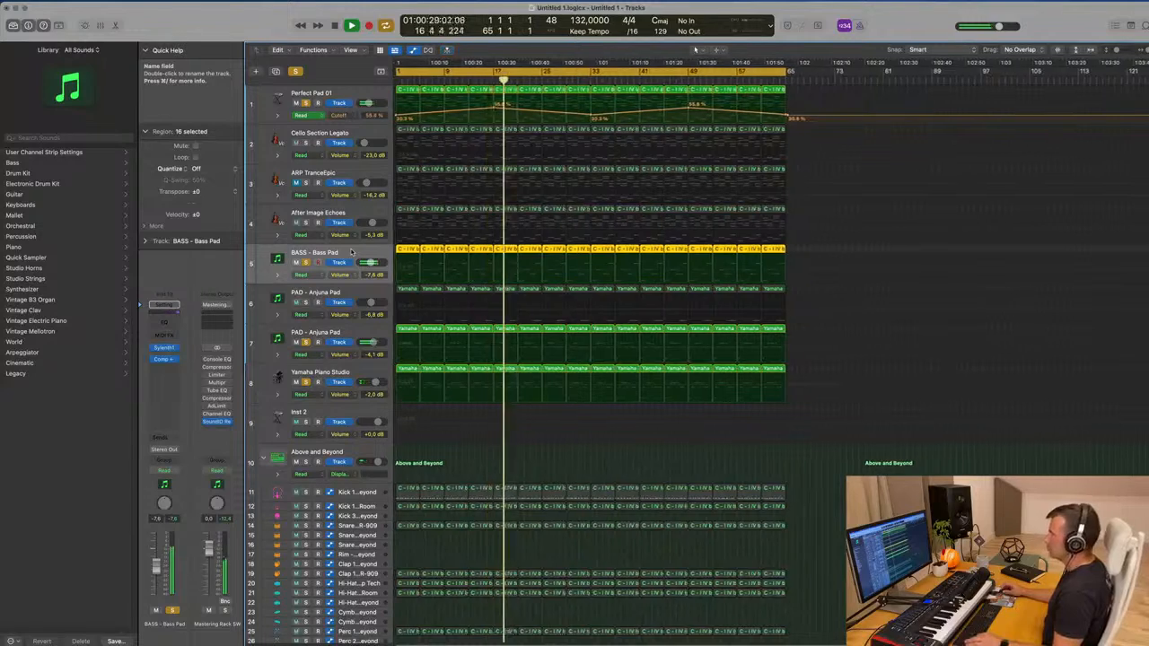
{"action": "key", "text": "super+Right"}
{"action": "key", "text": "super+Left"}
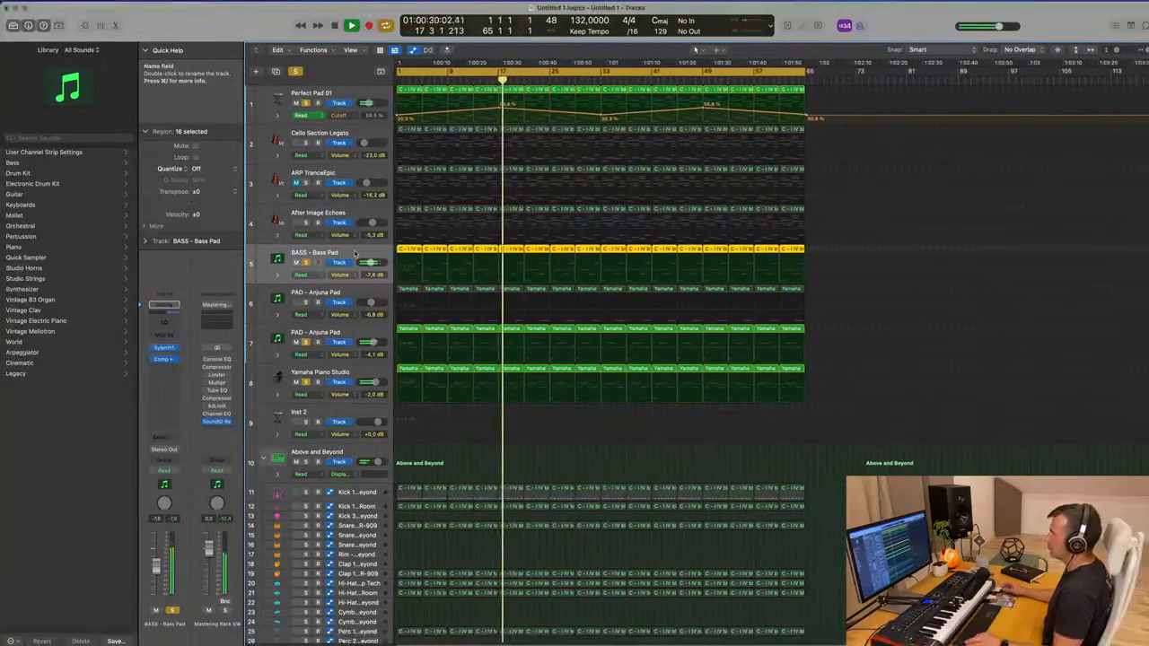
{"action": "left_click", "coordinate": [306, 302]}
{"action": "left_click", "coordinate": [366, 296]}
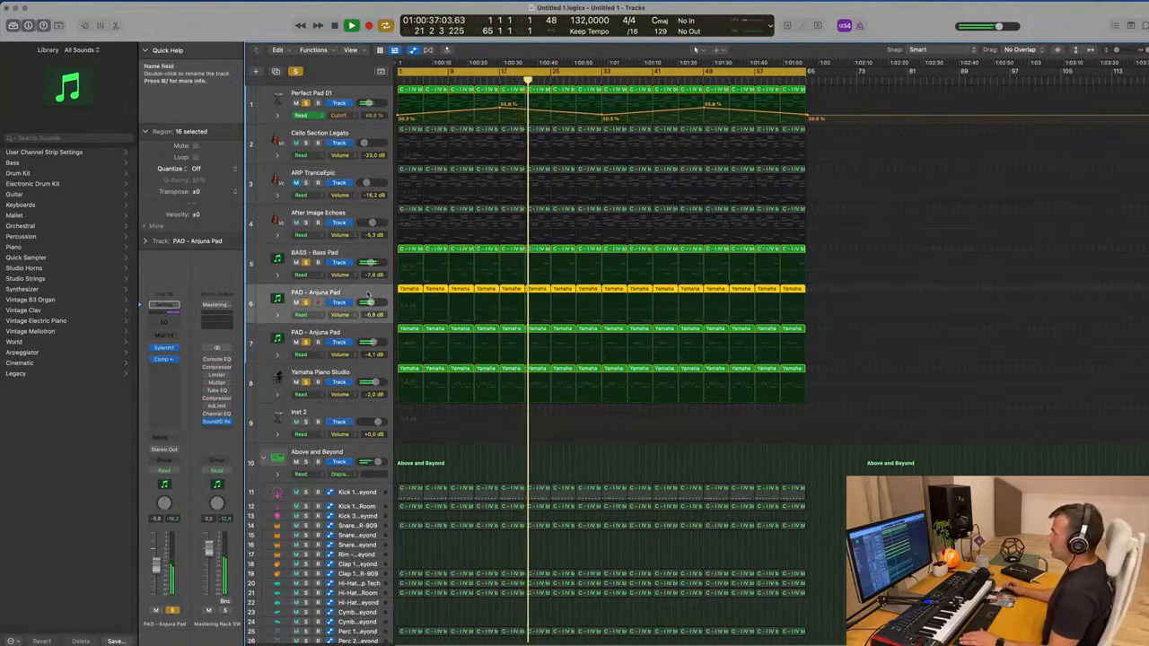
{"action": "key", "text": "Return"}
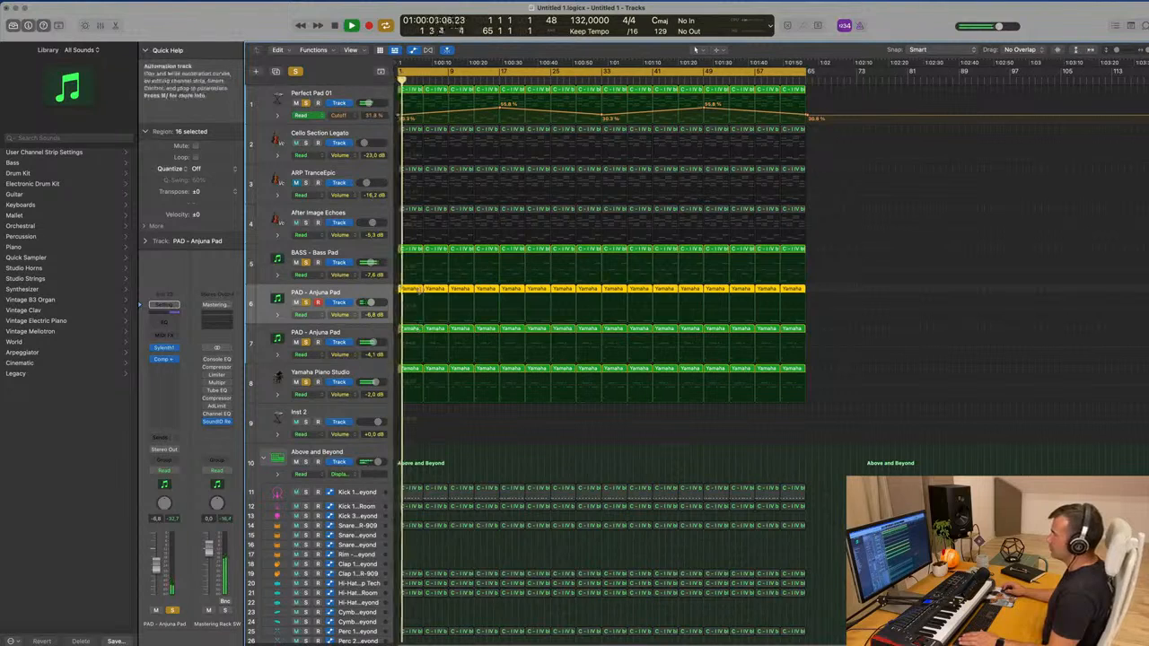
Open the Piano Roll for the original PAD - Anjuna Pad regions and transpose all their notes
{"action": "key", "text": "p"}
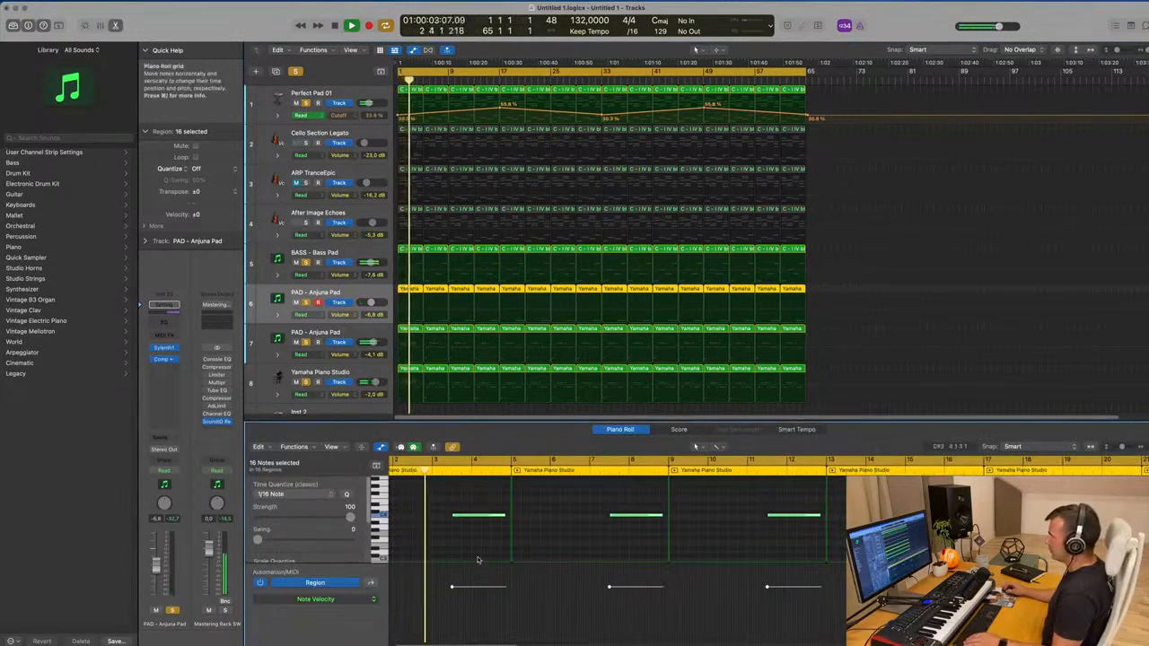
{"action": "left_click", "coordinate": [478, 550]}
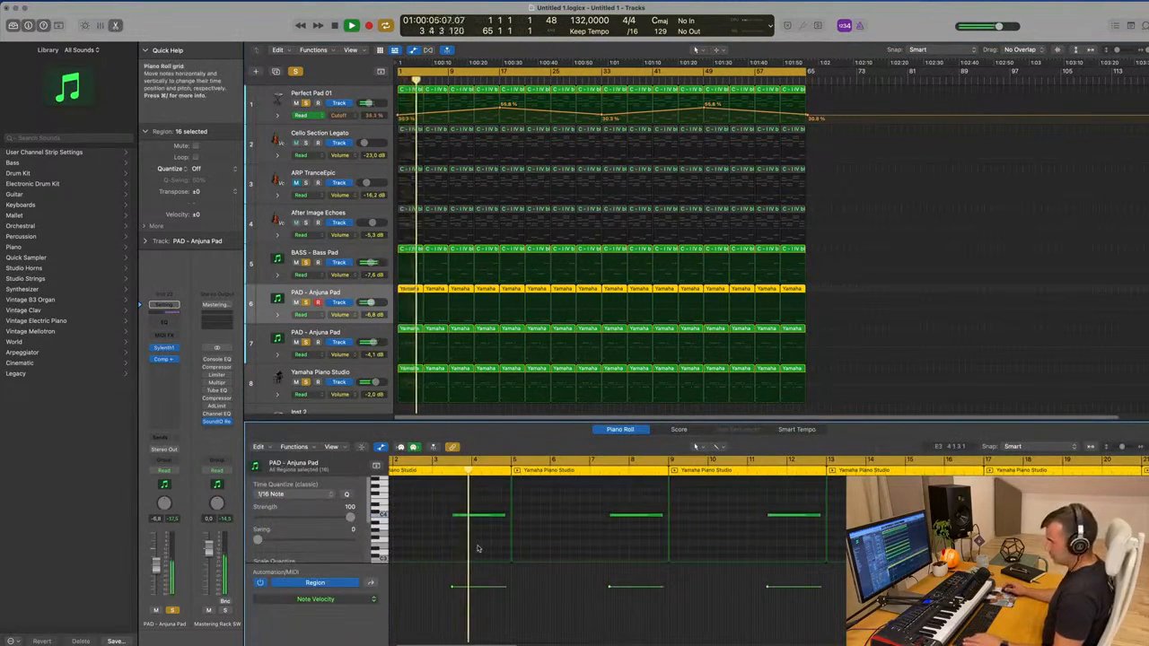
{"action": "key", "text": "super+a"}
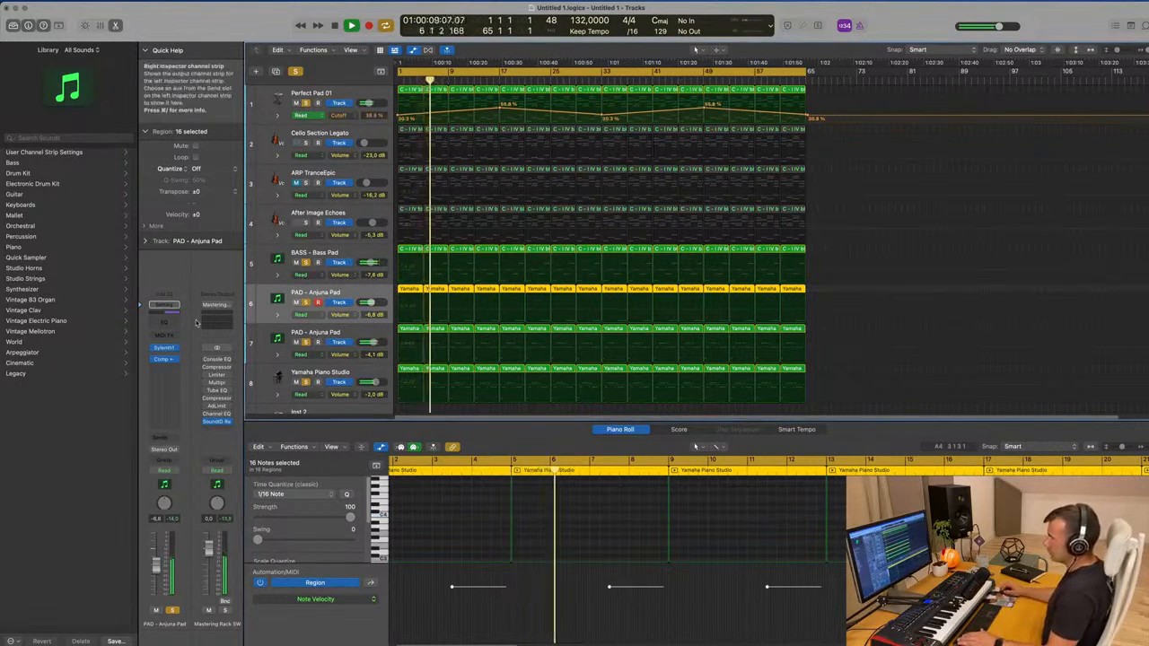
Insert an Arpeggiator MIDI effect on the original PAD - Anjuna Pad track and move its window clear of the tracks
{"action": "left_click", "coordinate": [170, 337]}
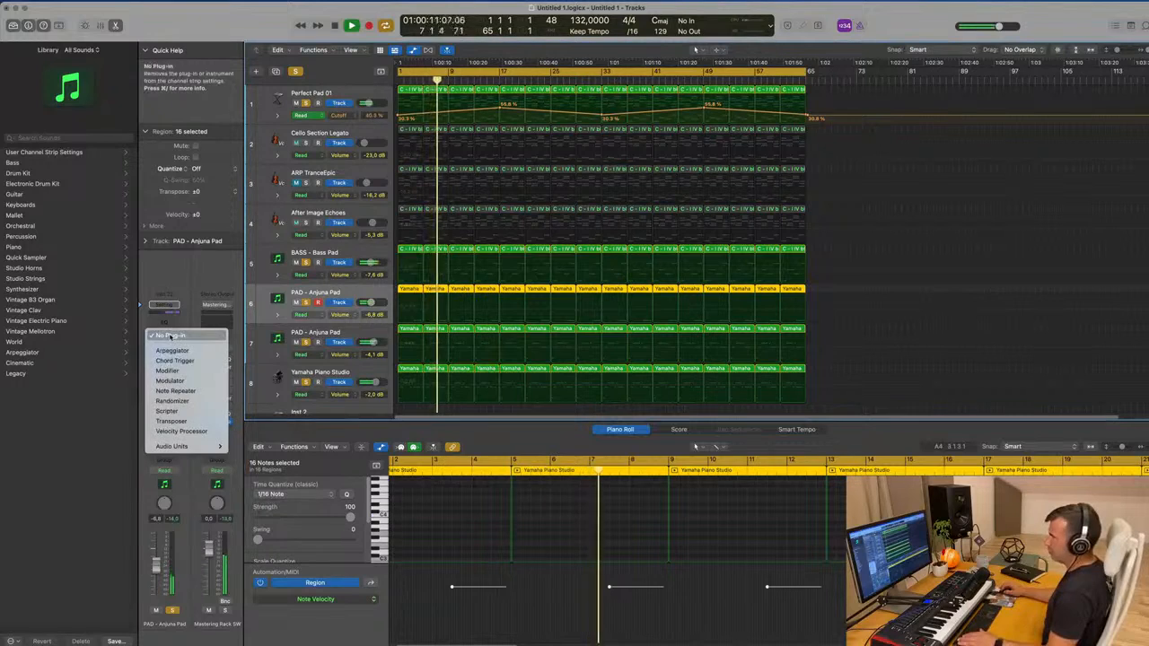
{"action": "left_click", "coordinate": [203, 318]}
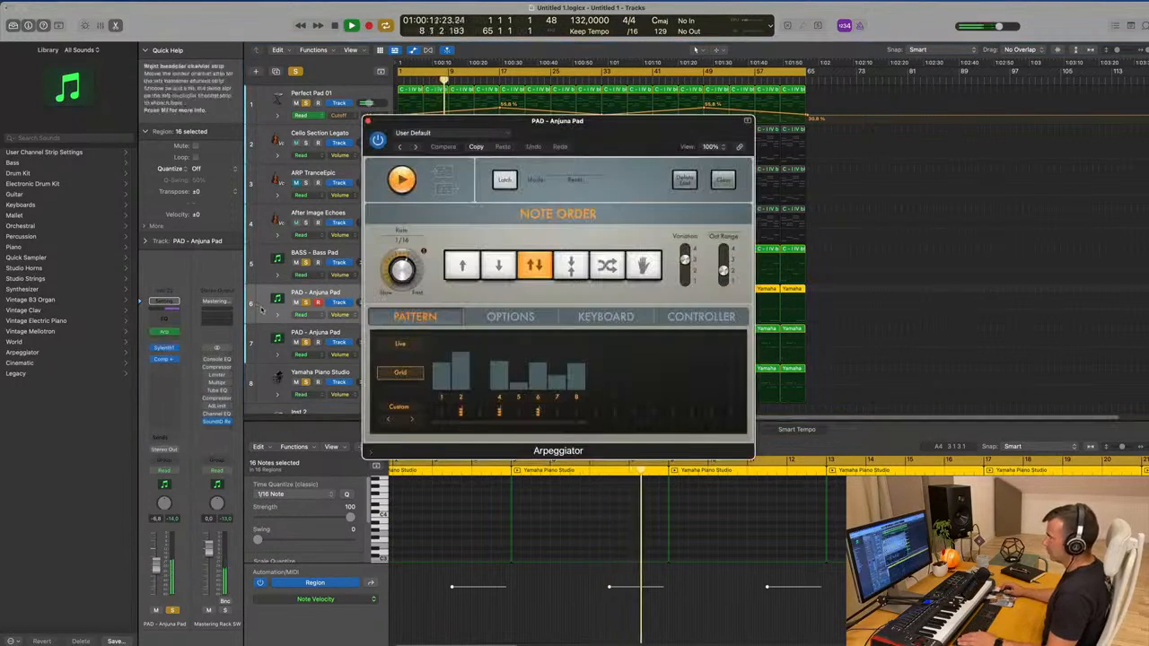
{"action": "left_click_drag", "start_coordinate": [626, 141], "coordinate": [787, 176]}
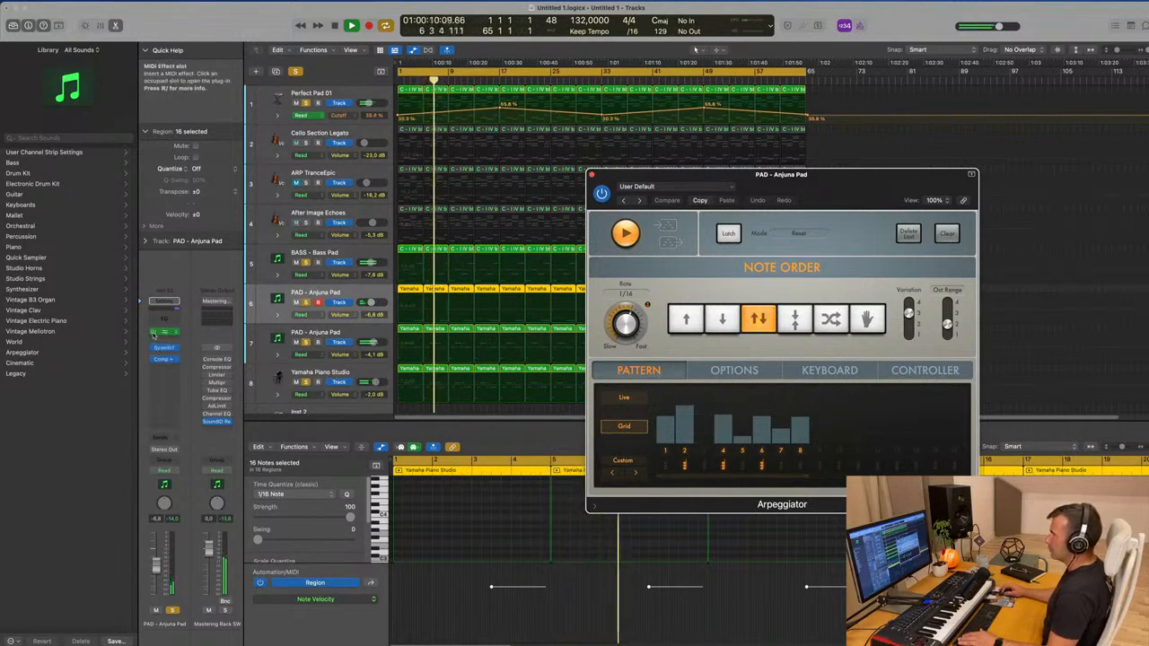
Bypass the Arpeggiator, clear all track solos and close the effect's window
{"action": "left_click", "coordinate": [153, 333]}
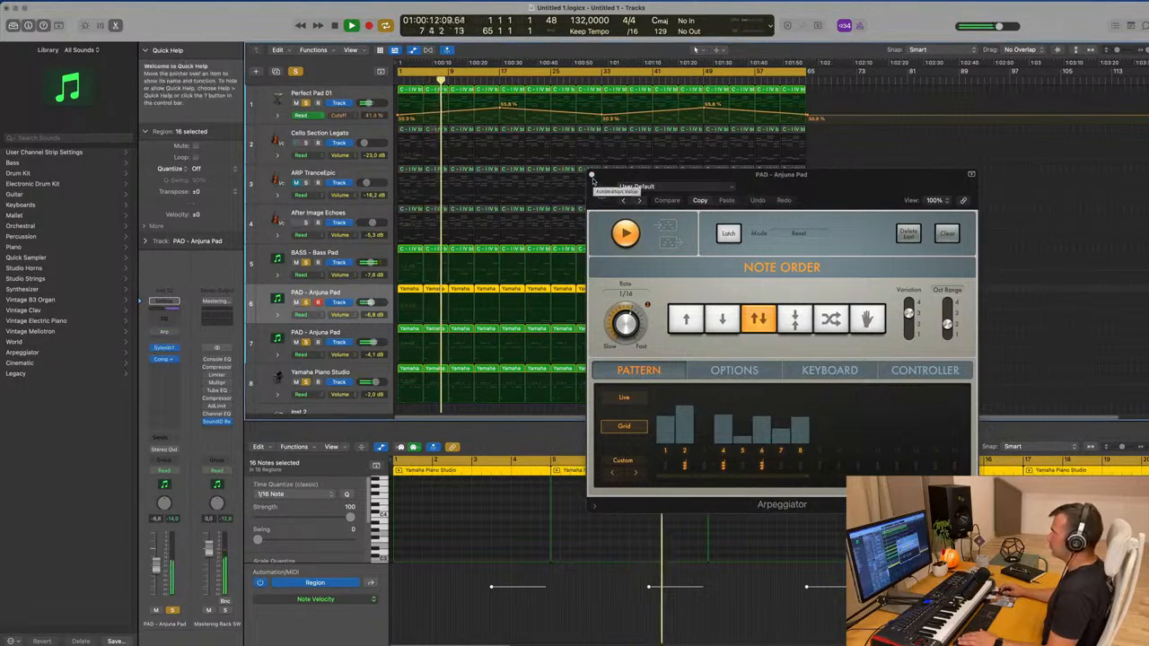
{"action": "left_click", "coordinate": [296, 72]}
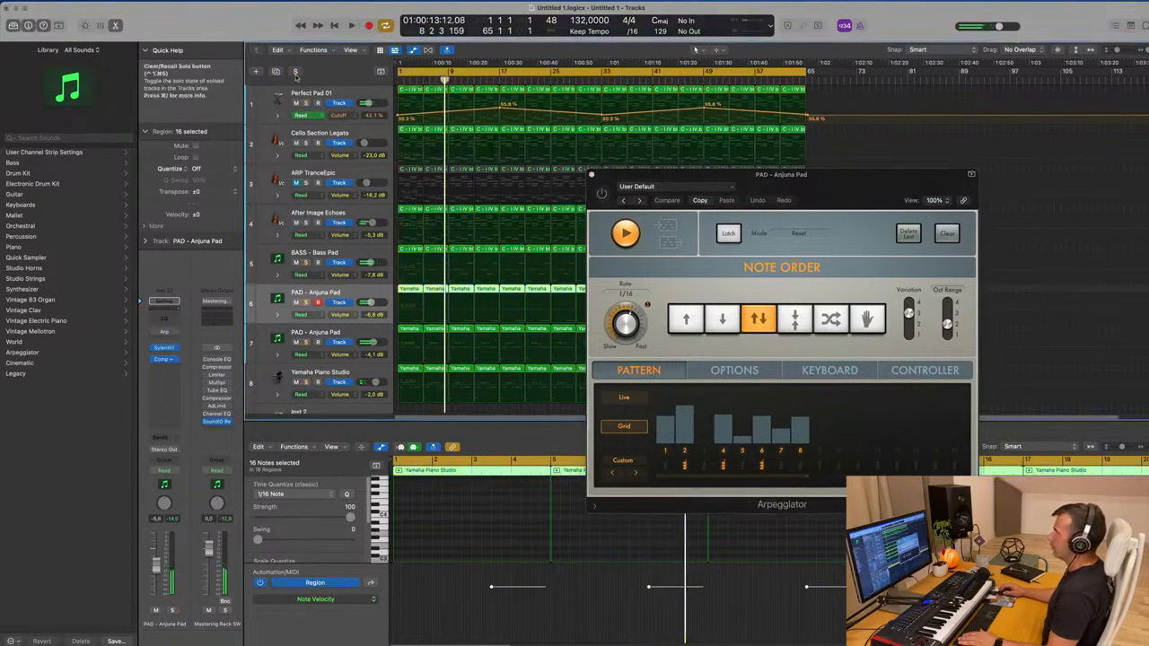
{"action": "left_click", "coordinate": [592, 175]}
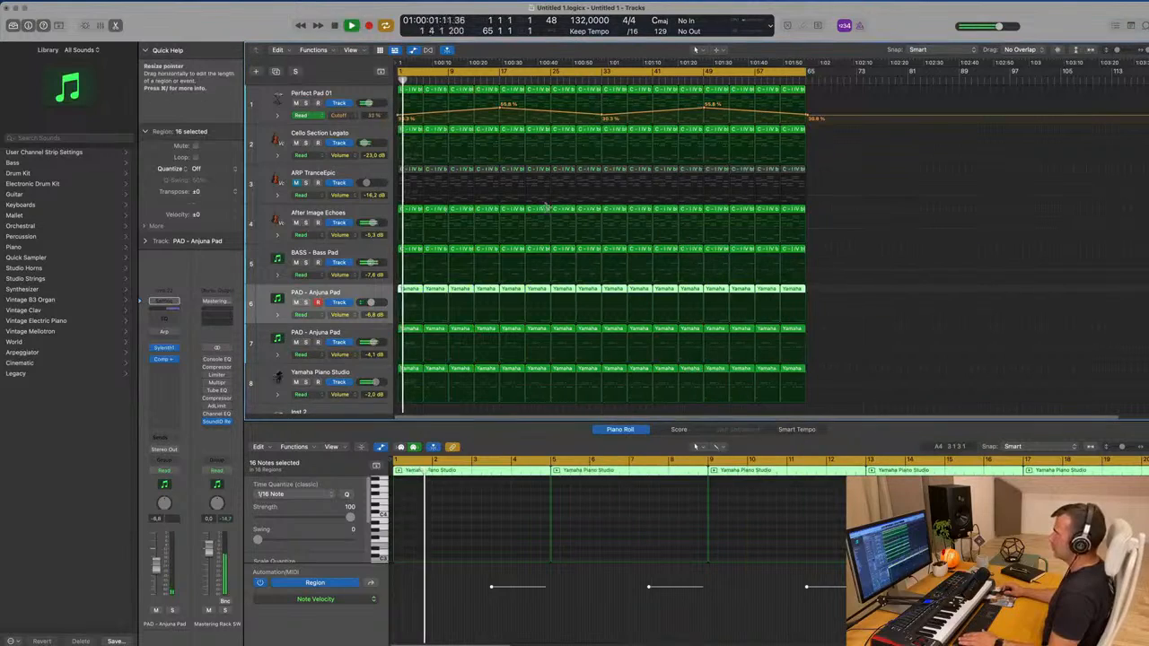
Select the After Image Echoes track and mute, then unmute it during playback to compare the mix with and without it
{"action": "scroll", "coordinate": [350, 254], "scroll_direction": "down", "scroll_amount": 2}
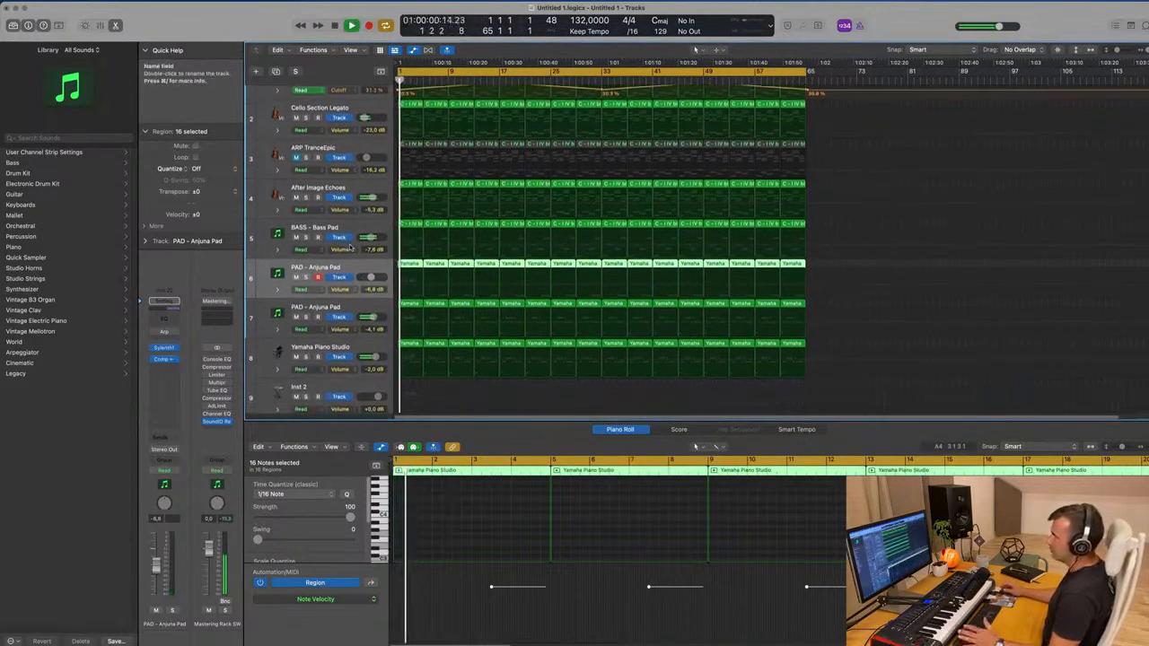
{"action": "scroll", "coordinate": [339, 325], "scroll_direction": "down", "scroll_amount": 2}
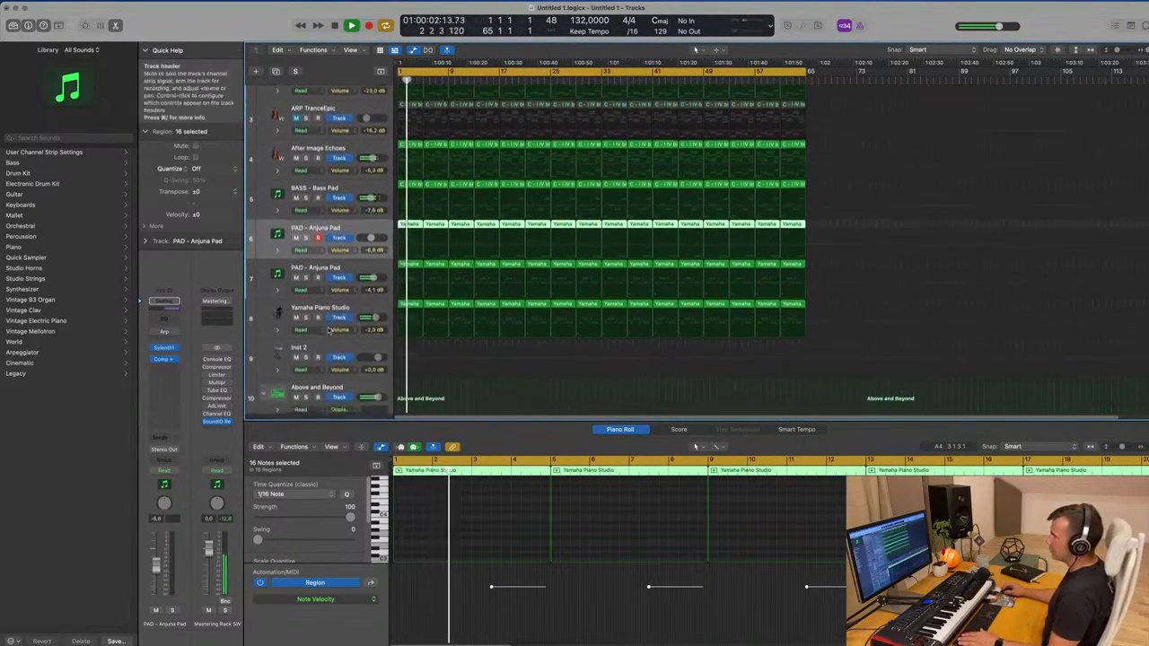
{"action": "scroll", "coordinate": [346, 225], "scroll_direction": "up", "scroll_amount": 1}
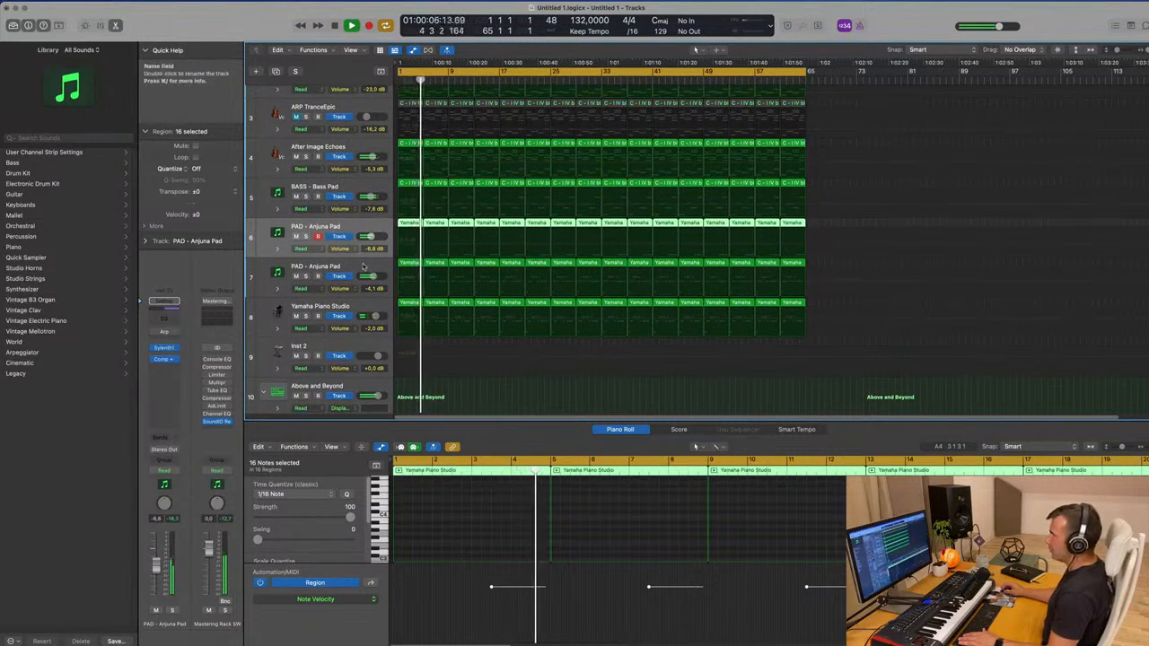
{"action": "scroll", "coordinate": [332, 296], "scroll_direction": "up", "scroll_amount": 3}
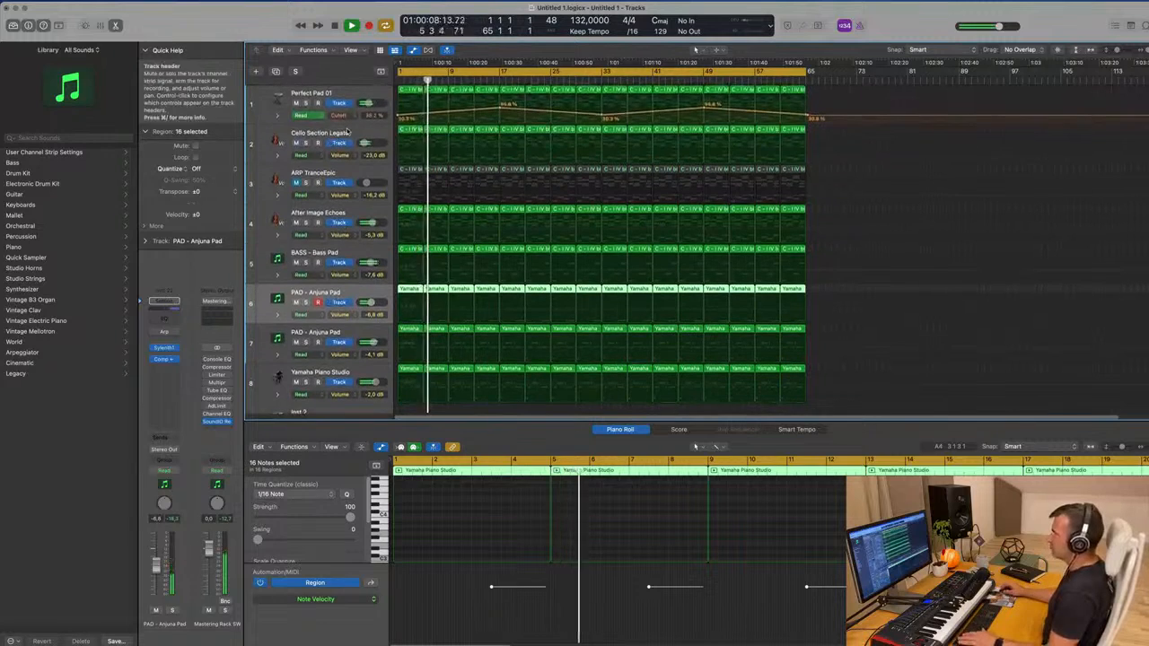
{"action": "left_click", "coordinate": [355, 214]}
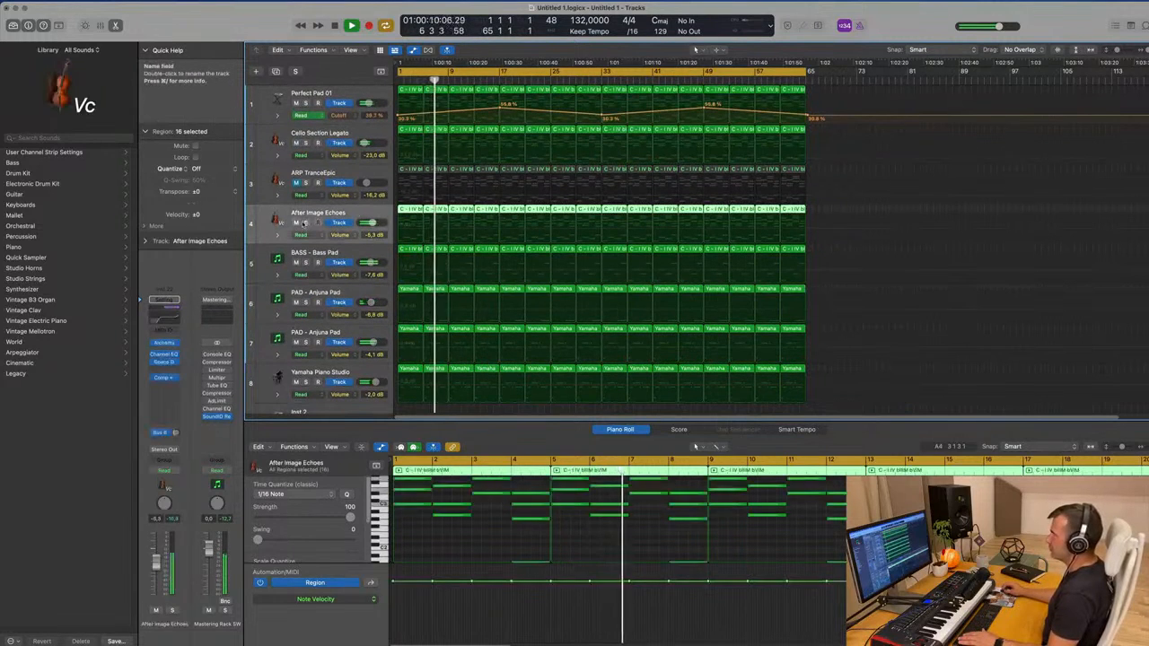
{"action": "left_click", "coordinate": [297, 224]}
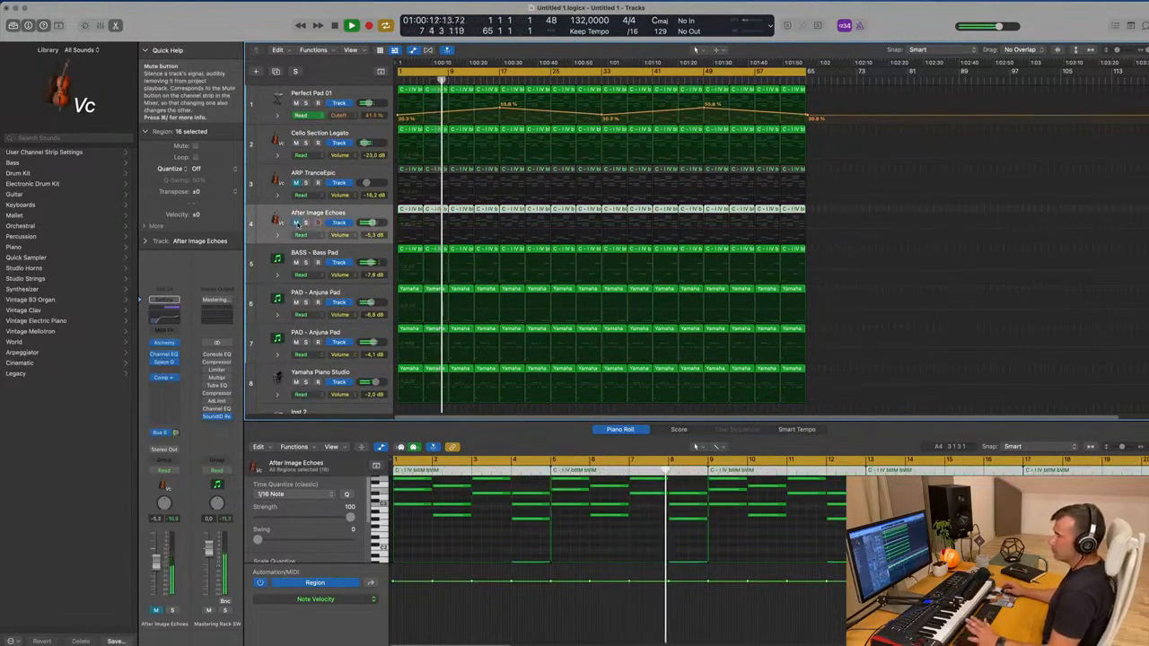
{"action": "left_click", "coordinate": [297, 223]}
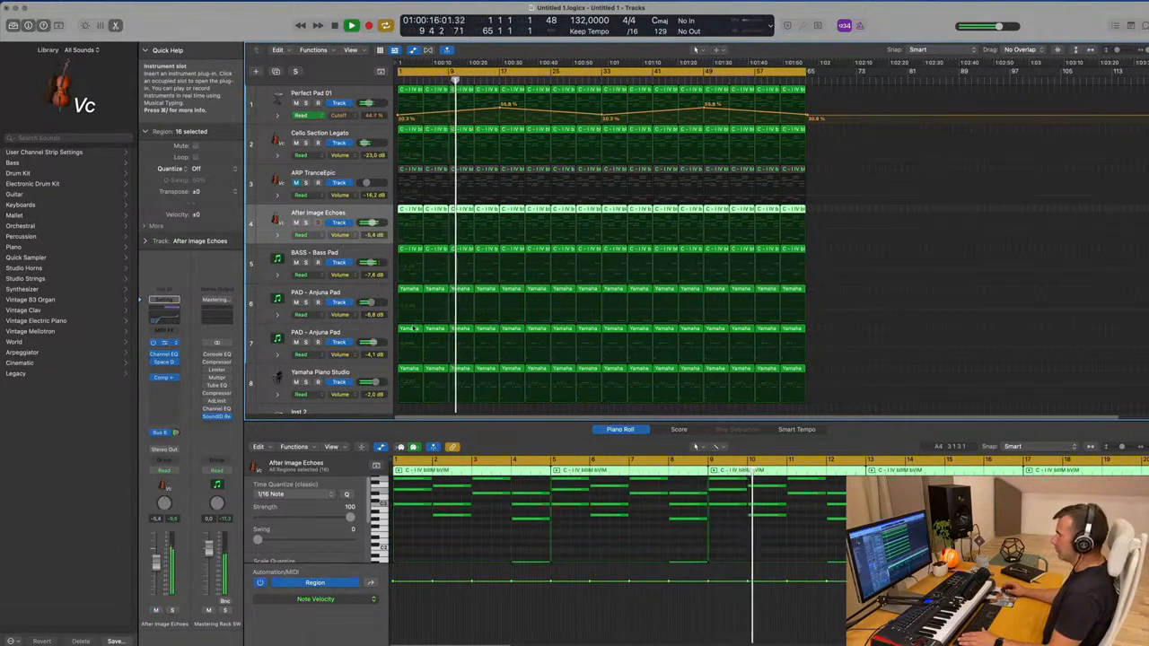
Open the Alchemy instrument on After Image Echoes, lower the track's volume to -10.2 dB and close the instrument window
{"action": "left_click", "coordinate": [164, 344]}
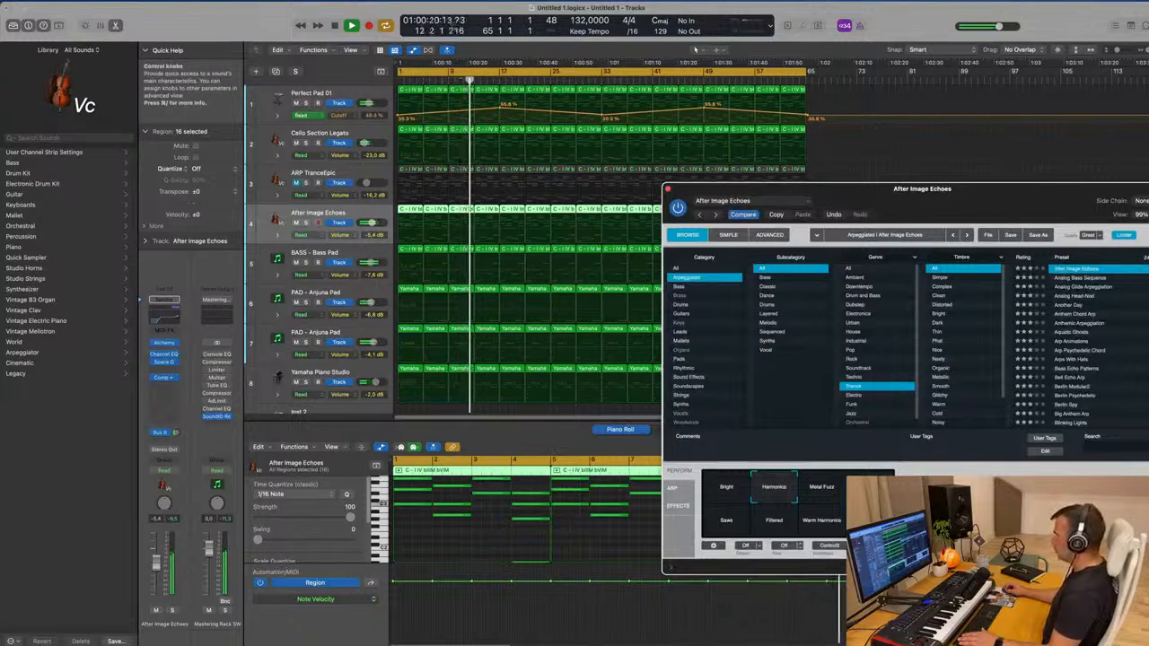
{"action": "left_click_drag", "start_coordinate": [156, 563], "coordinate": [157, 571]}
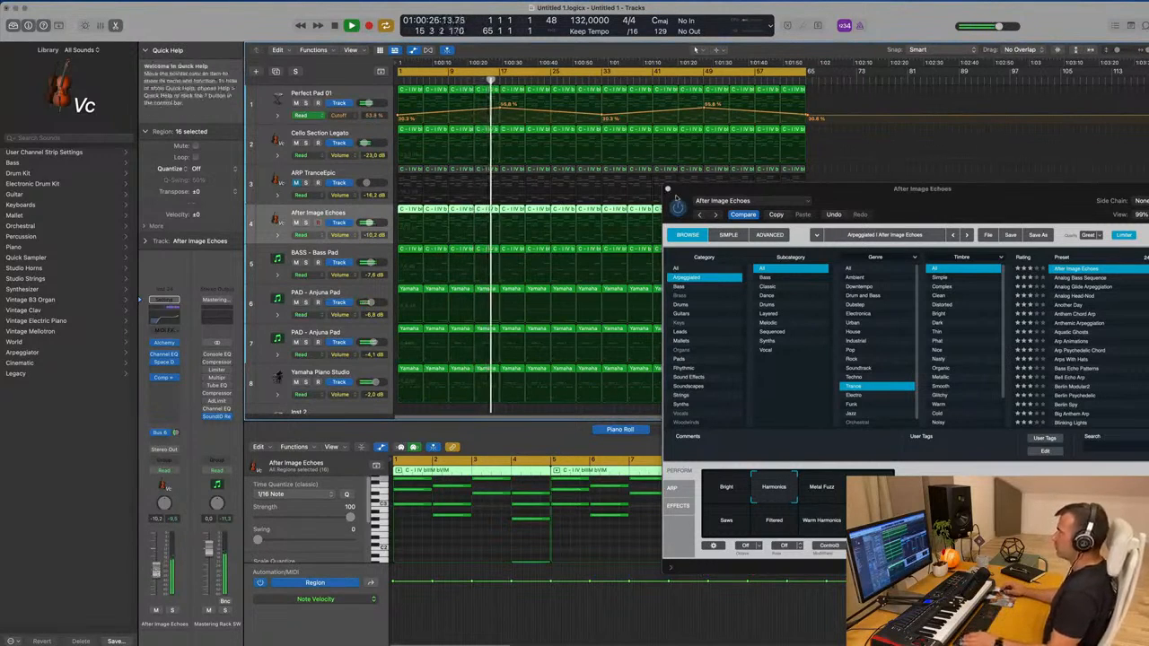
{"action": "left_click", "coordinate": [668, 189]}
{"action": "key", "text": "super+Left"}
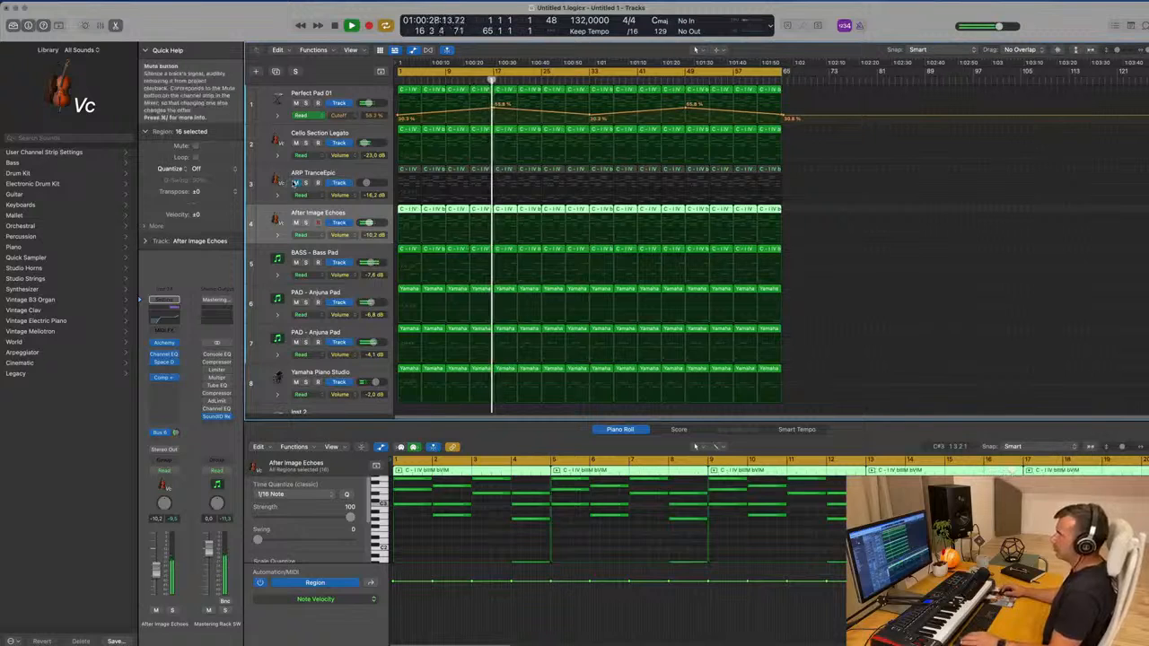
Unmute the ARP TranceEpic track and raise the low-cut frequency in its Channel EQ to about 400 Hz
{"action": "left_click", "coordinate": [296, 183]}
{"action": "left_click", "coordinate": [277, 182]}
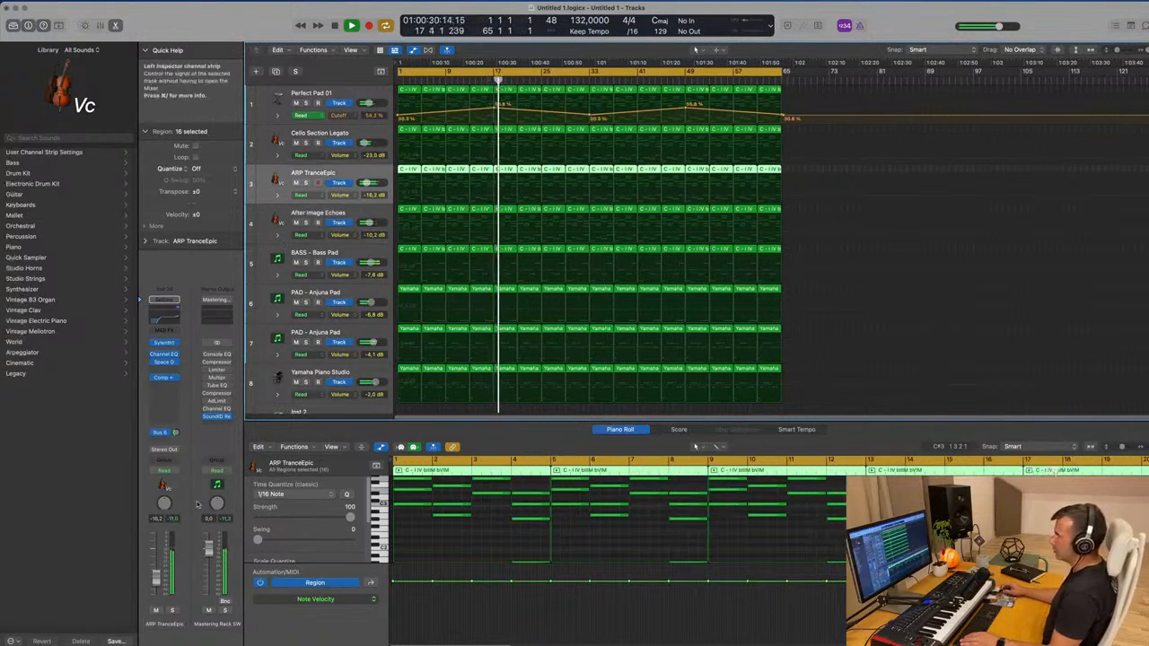
{"action": "left_click", "coordinate": [157, 324]}
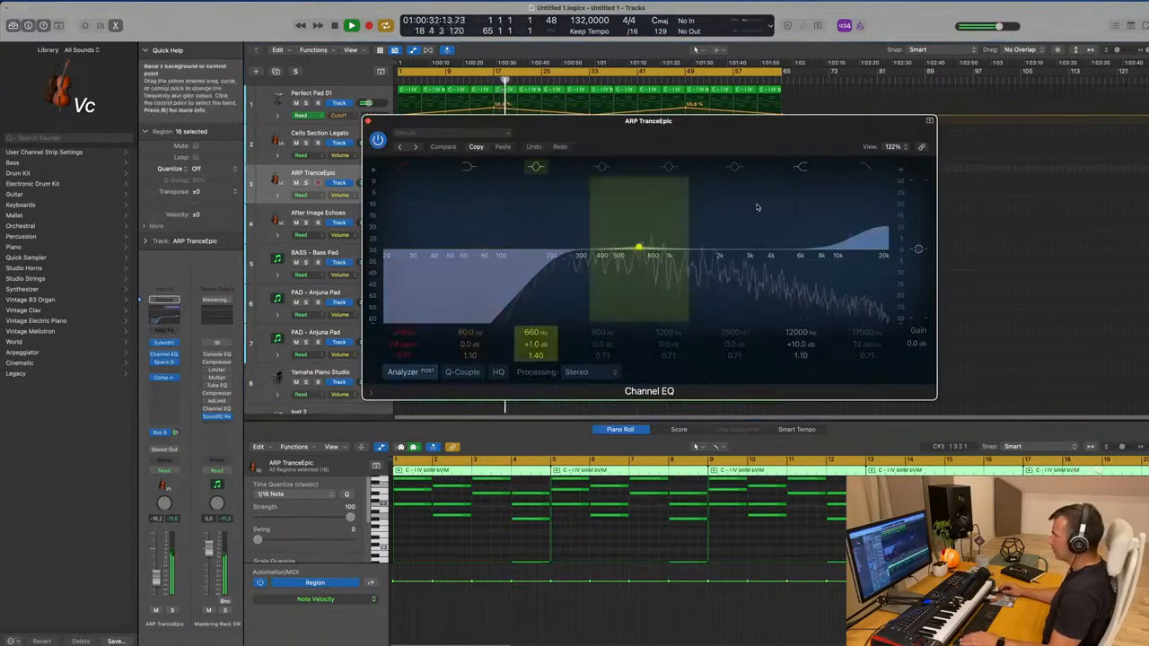
{"action": "left_click_drag", "start_coordinate": [557, 266], "coordinate": [606, 268]}
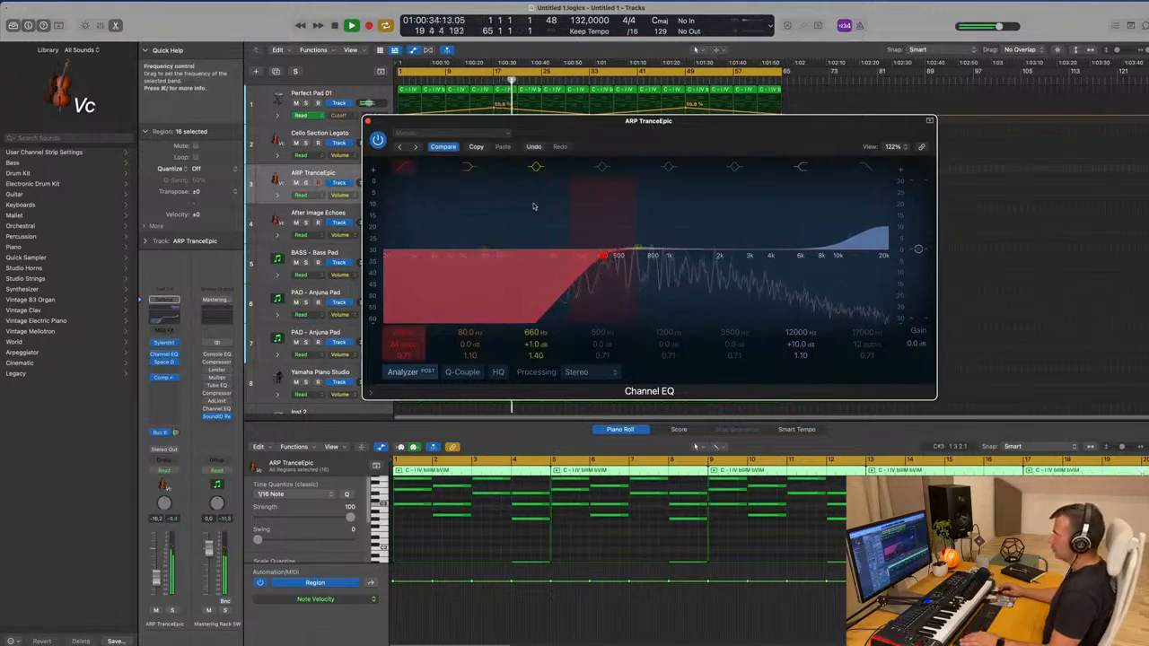
{"action": "left_click", "coordinate": [368, 121]}
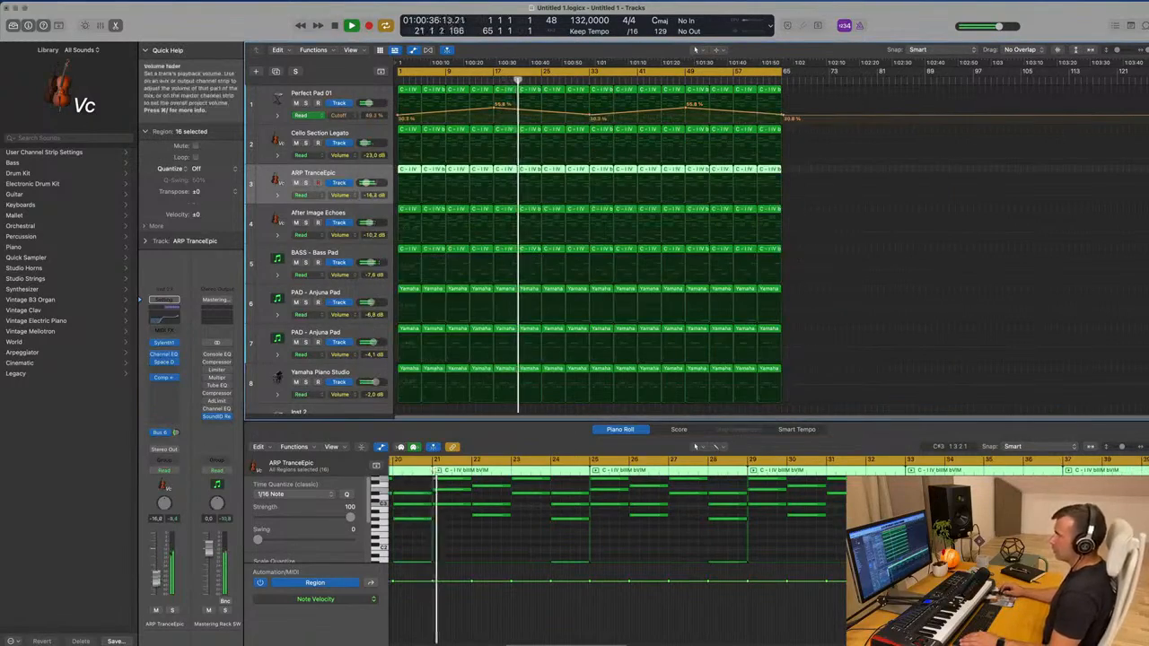